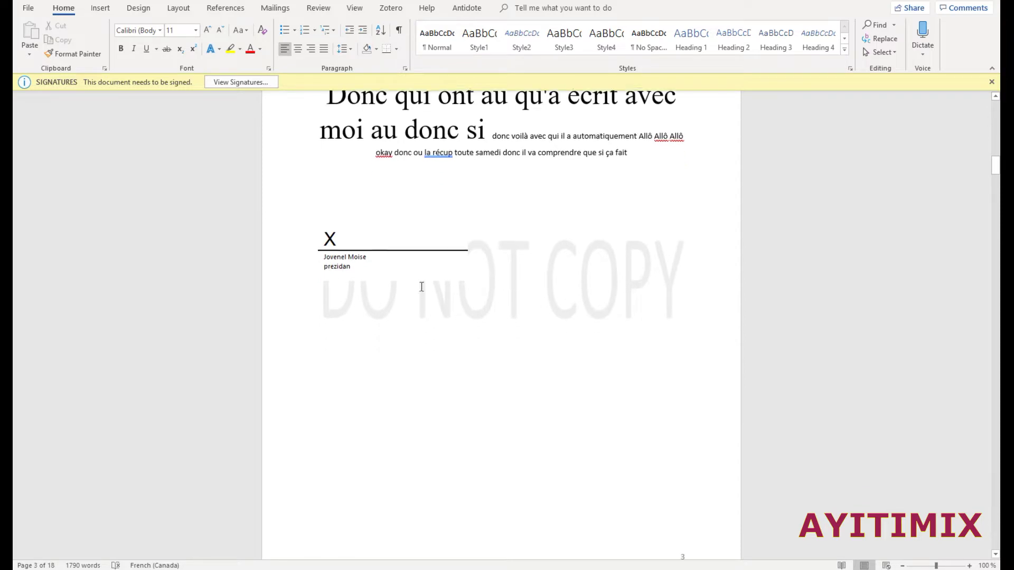
Step: Look through the Word document from the signature line on page 3 to the city statistics table on page 6
{"action": "scroll", "coordinate": [343, 242], "scroll_direction": "up", "scroll_amount": 2}
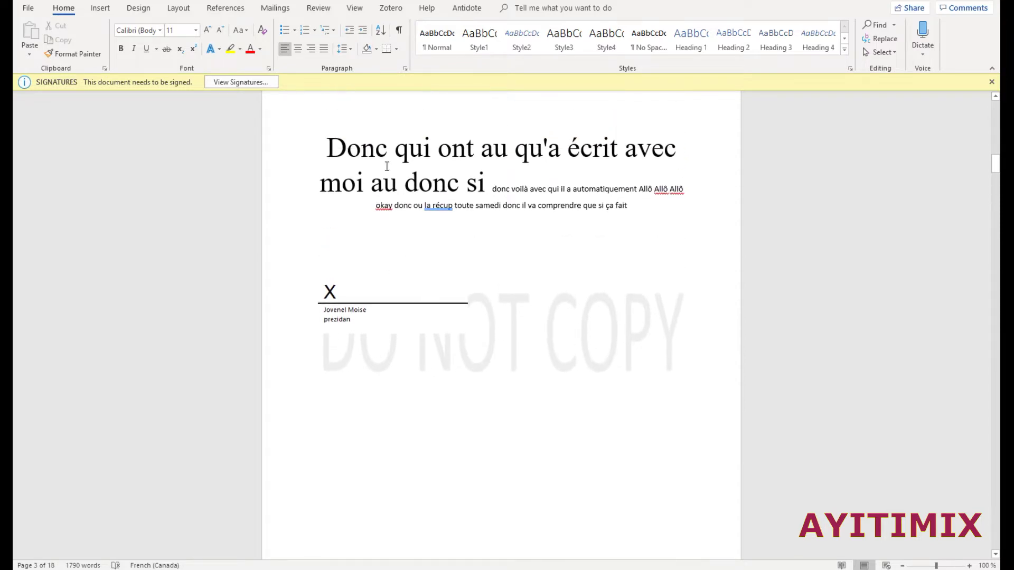
{"action": "scroll", "coordinate": [448, 254], "scroll_direction": "down", "scroll_amount": 12}
{"action": "scroll", "coordinate": [450, 248], "scroll_direction": "down", "scroll_amount": 15}
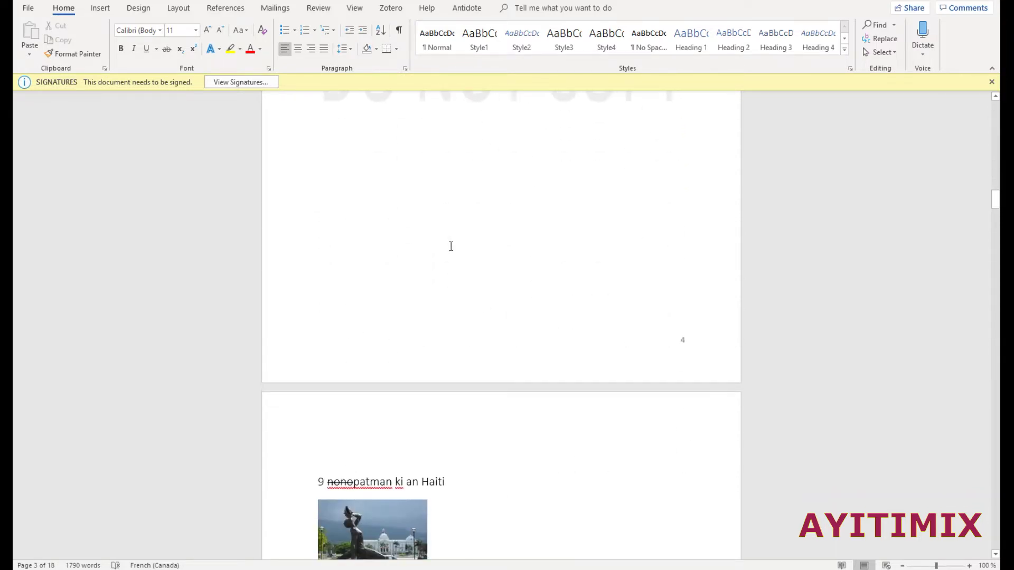
{"action": "scroll", "coordinate": [412, 267], "scroll_direction": "down", "scroll_amount": 2}
{"action": "scroll", "coordinate": [367, 241], "scroll_direction": "up", "scroll_amount": 6}
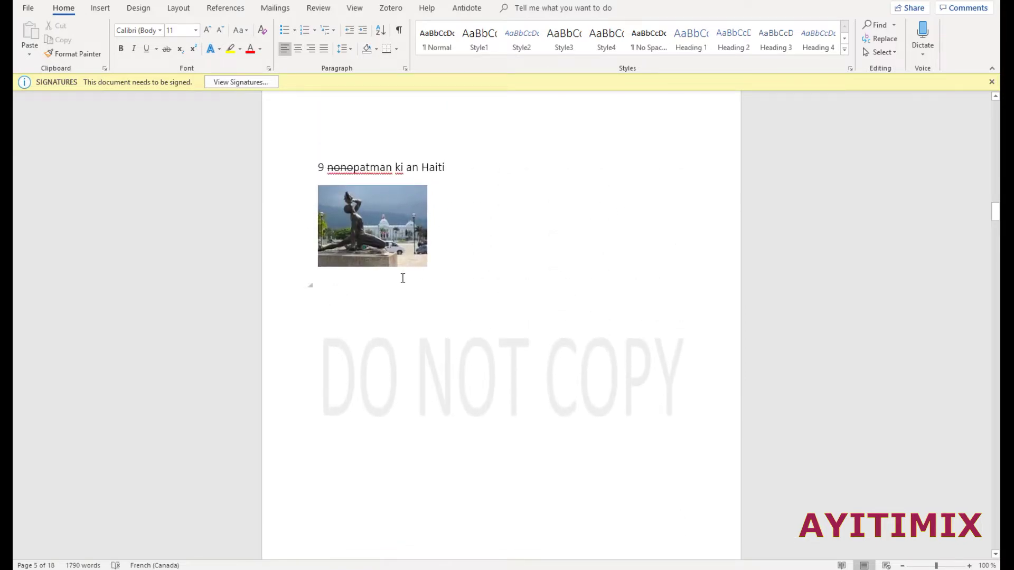
{"action": "scroll", "coordinate": [403, 310], "scroll_direction": "down", "scroll_amount": 12}
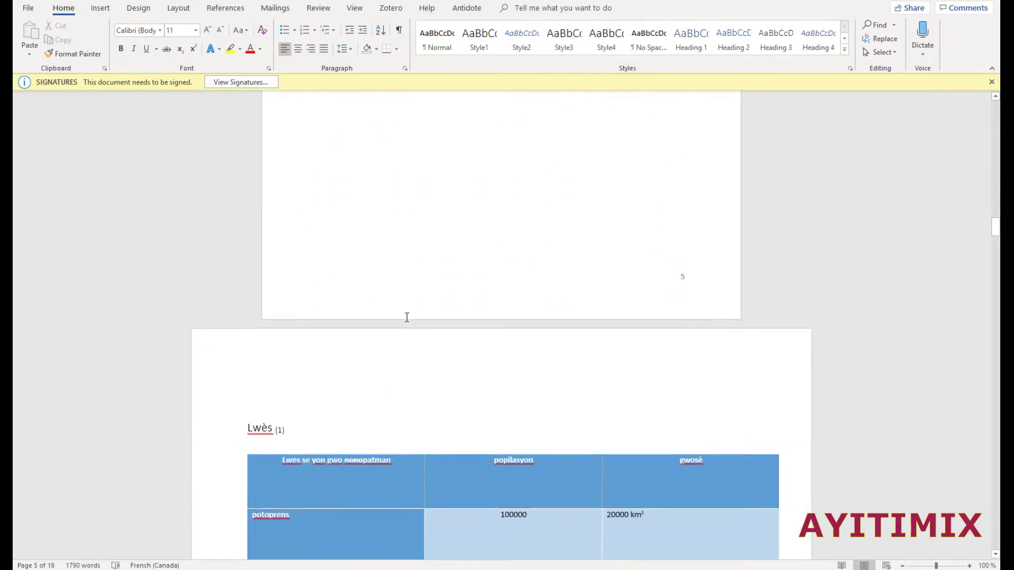
{"action": "scroll", "coordinate": [366, 255], "scroll_direction": "up", "scroll_amount": 3}
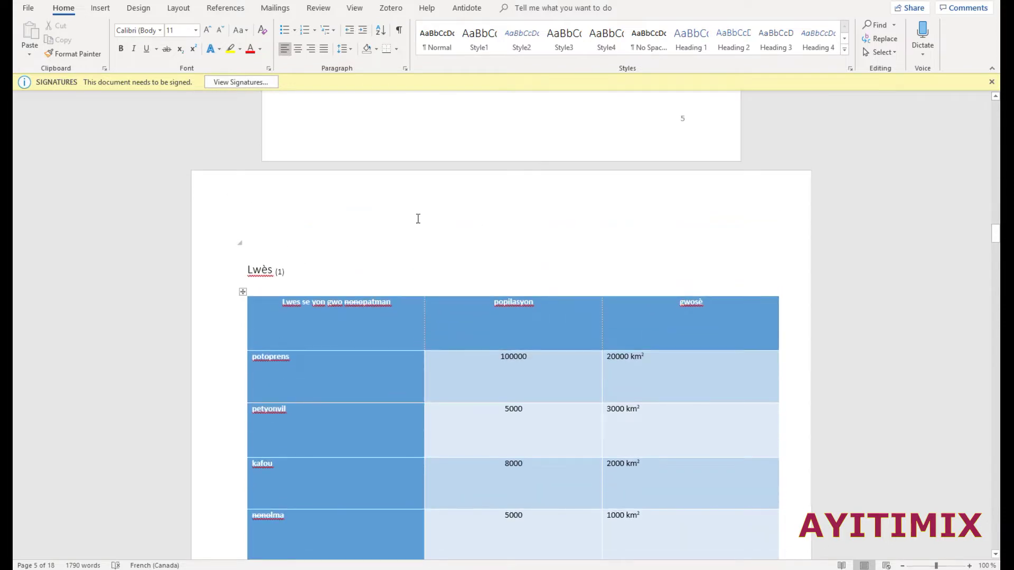
{"action": "scroll", "coordinate": [467, 317], "scroll_direction": "up", "scroll_amount": 5}
{"action": "scroll", "coordinate": [468, 318], "scroll_direction": "up", "scroll_amount": 6}
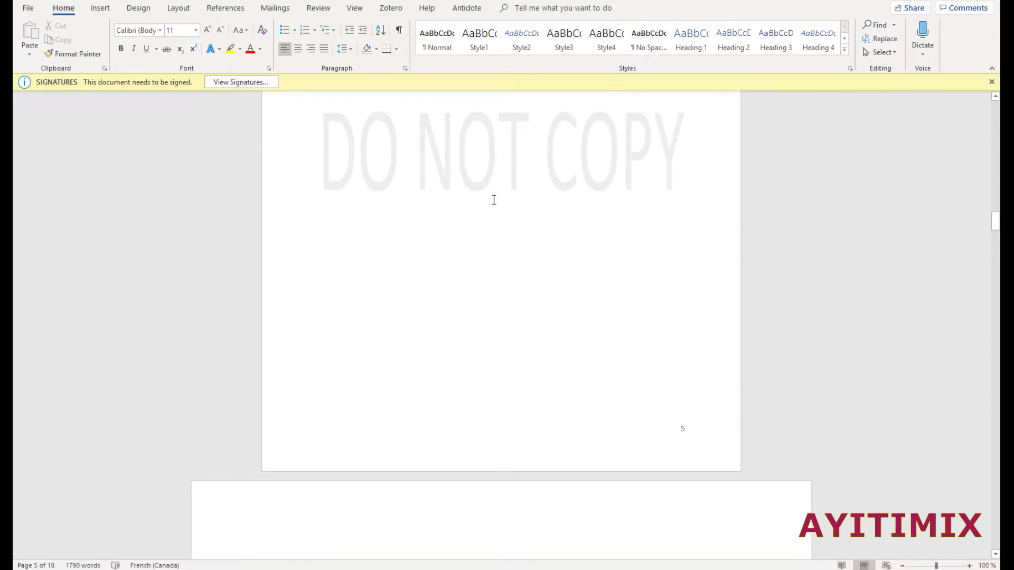
{"action": "scroll", "coordinate": [495, 222], "scroll_direction": "down", "scroll_amount": 6}
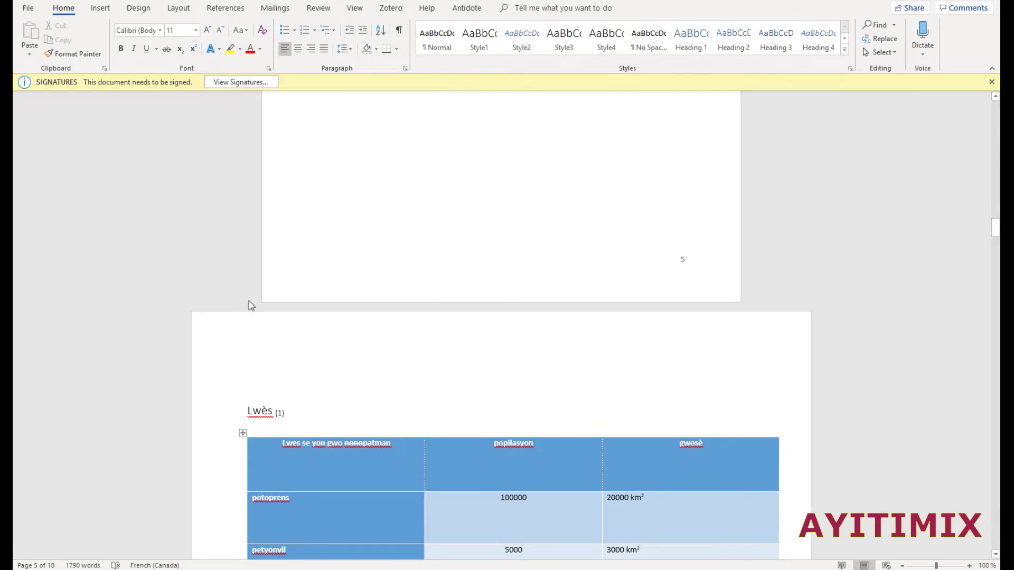
{"action": "scroll", "coordinate": [487, 450], "scroll_direction": "down", "scroll_amount": 12}
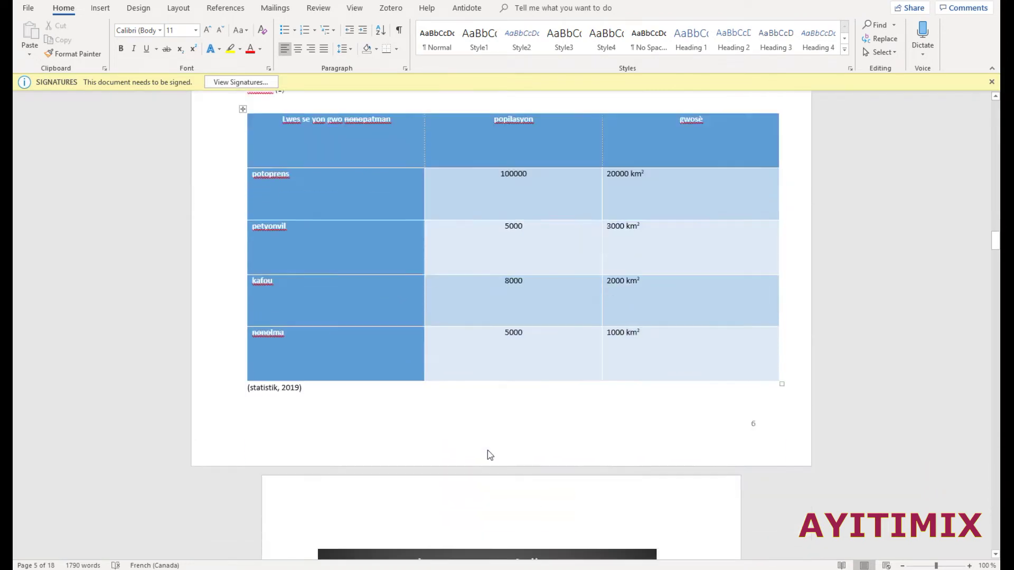
{"action": "scroll", "coordinate": [468, 503], "scroll_direction": "down", "scroll_amount": 4}
{"action": "scroll", "coordinate": [468, 502], "scroll_direction": "up", "scroll_amount": 4}
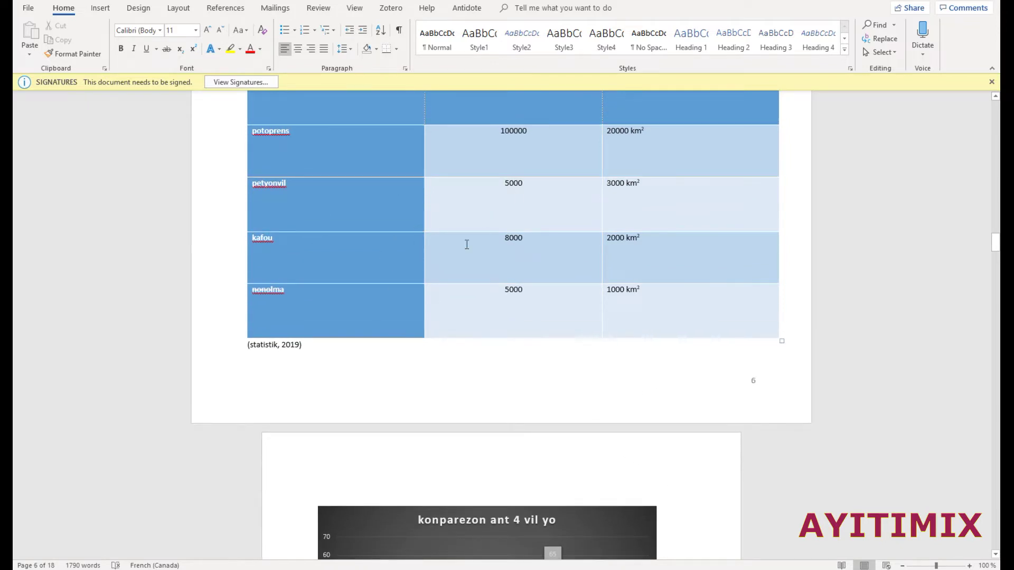
Step: Review the city comparison chart on page 7 and the text pages that follow, up to about page 13
{"action": "scroll", "coordinate": [459, 374], "scroll_direction": "down", "scroll_amount": 14}
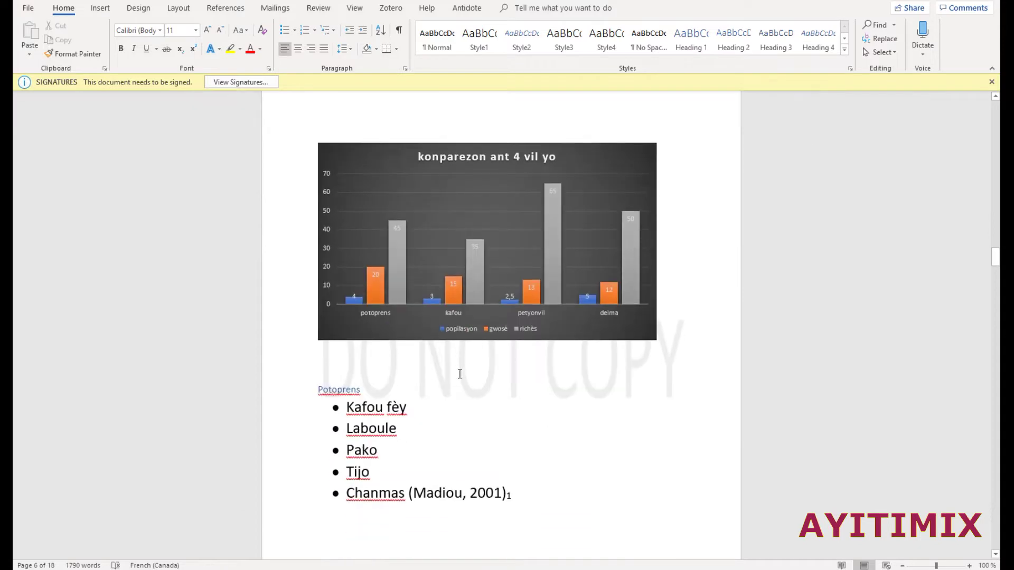
{"action": "scroll", "coordinate": [459, 374], "scroll_direction": "down", "scroll_amount": 10}
{"action": "scroll", "coordinate": [459, 374], "scroll_direction": "up", "scroll_amount": 7}
{"action": "scroll", "coordinate": [460, 374], "scroll_direction": "up", "scroll_amount": 3}
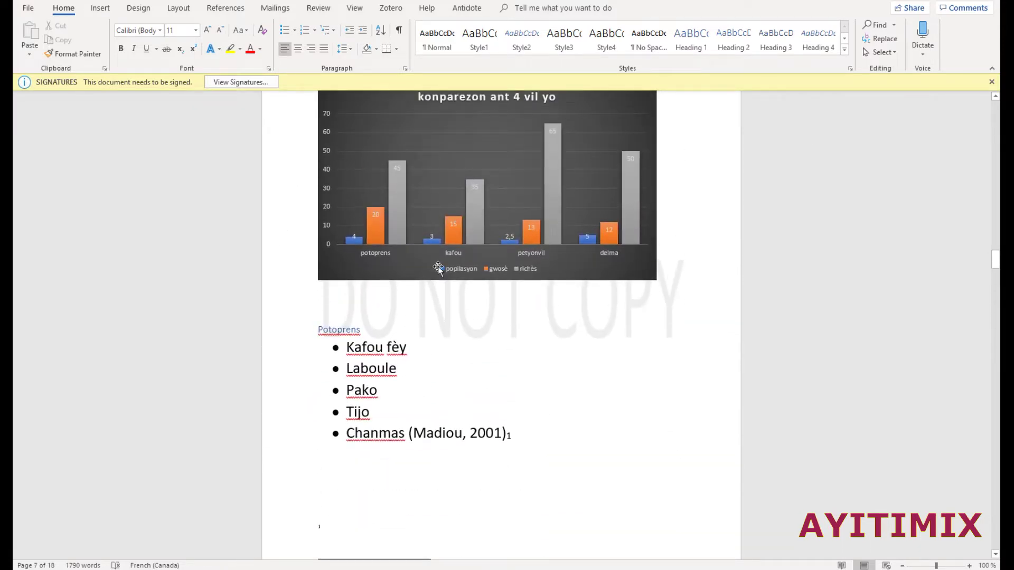
{"action": "scroll", "coordinate": [476, 267], "scroll_direction": "up", "scroll_amount": 1}
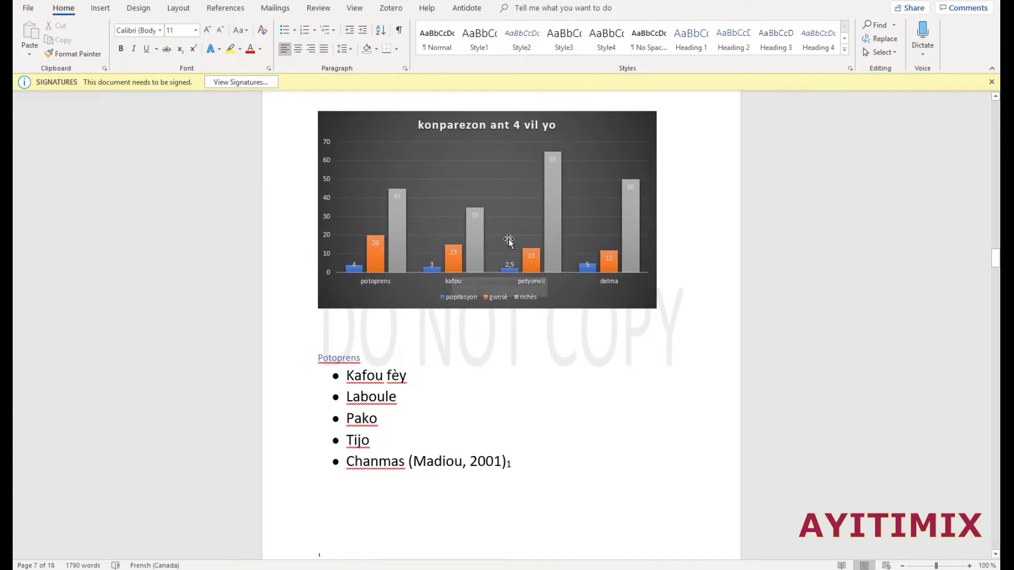
{"action": "scroll", "coordinate": [499, 234], "scroll_direction": "down", "scroll_amount": 13}
{"action": "scroll", "coordinate": [490, 387], "scroll_direction": "down", "scroll_amount": 20}
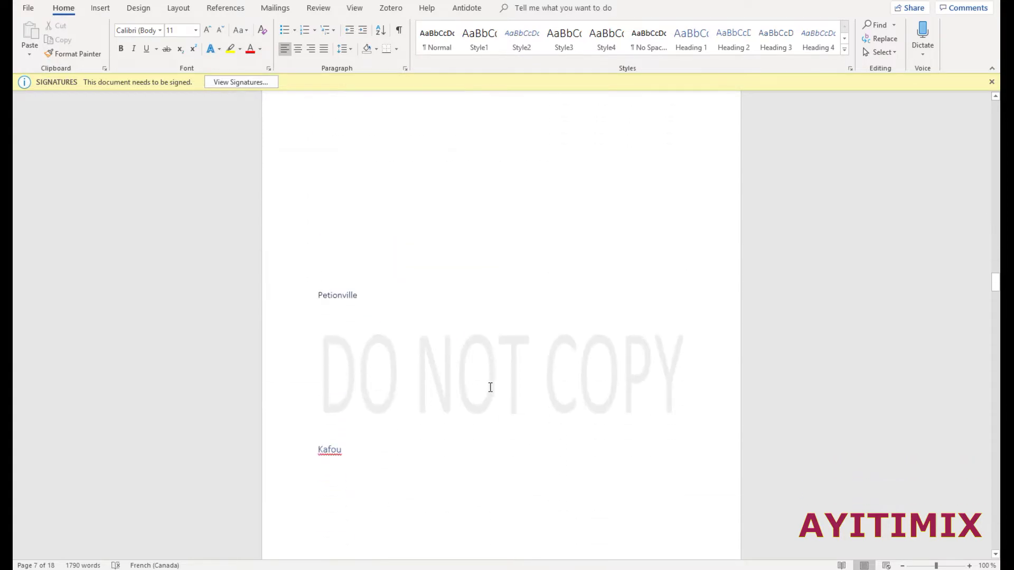
{"action": "scroll", "coordinate": [490, 387], "scroll_direction": "down", "scroll_amount": 8}
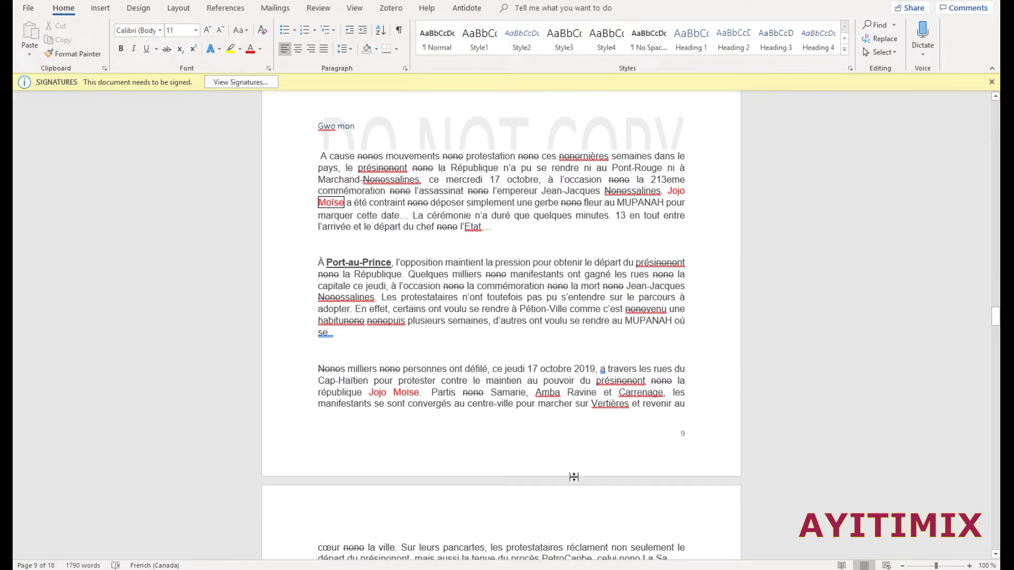
{"action": "scroll", "coordinate": [591, 471], "scroll_direction": "down", "scroll_amount": 18}
{"action": "scroll", "coordinate": [377, 363], "scroll_direction": "down", "scroll_amount": 19}
{"action": "scroll", "coordinate": [469, 411], "scroll_direction": "down", "scroll_amount": 20}
{"action": "scroll", "coordinate": [469, 411], "scroll_direction": "down", "scroll_amount": 18}
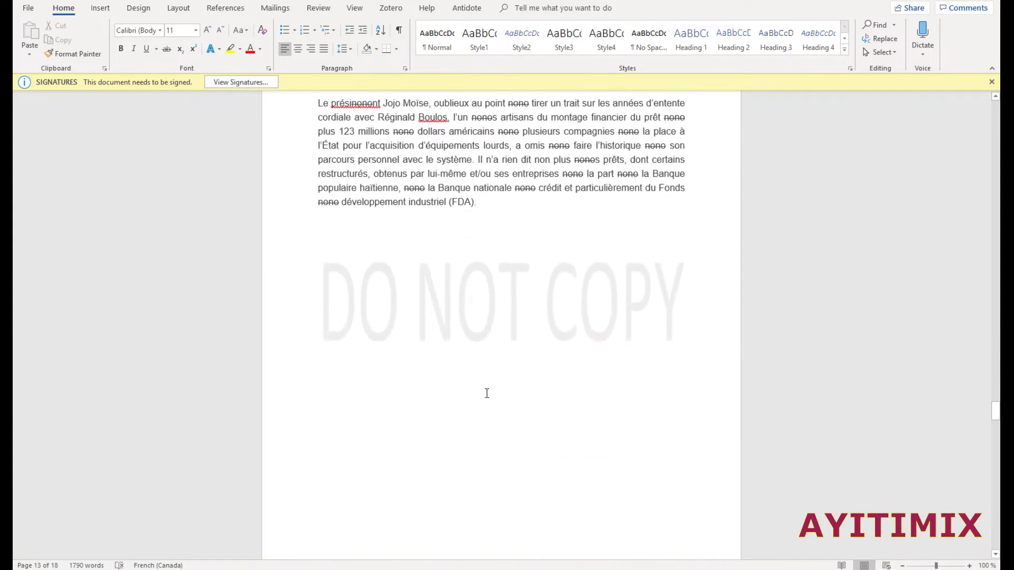
{"action": "scroll", "coordinate": [487, 394], "scroll_direction": "down", "scroll_amount": 5}
Step: Return to the Lwès table on page 6 and view it through to the comparison chart below
{"action": "left_click_drag", "start_coordinate": [995, 420], "coordinate": [996, 210]}
{"action": "scroll", "coordinate": [527, 292], "scroll_direction": "down", "scroll_amount": 12}
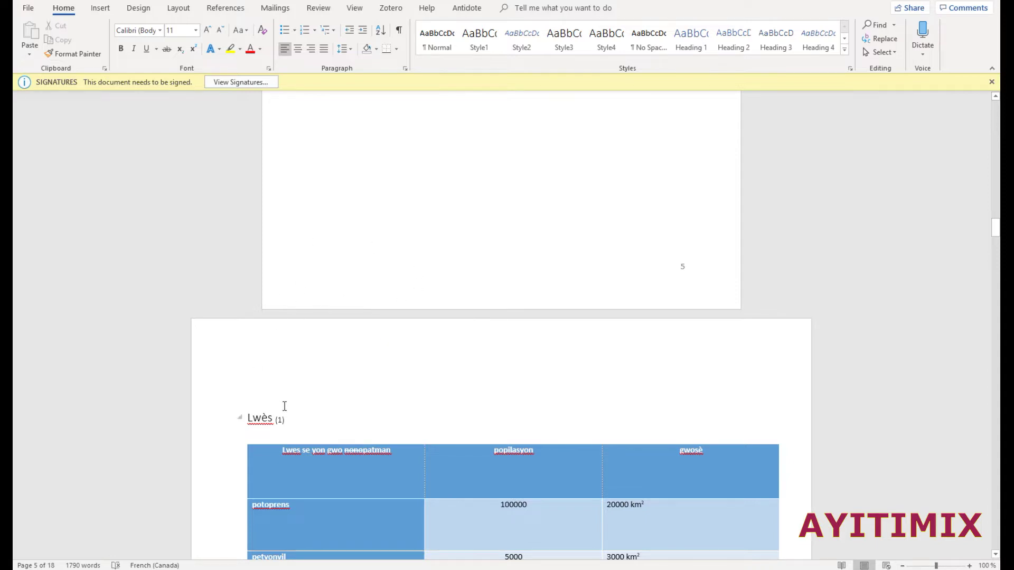
{"action": "scroll", "coordinate": [285, 405], "scroll_direction": "down", "scroll_amount": 5}
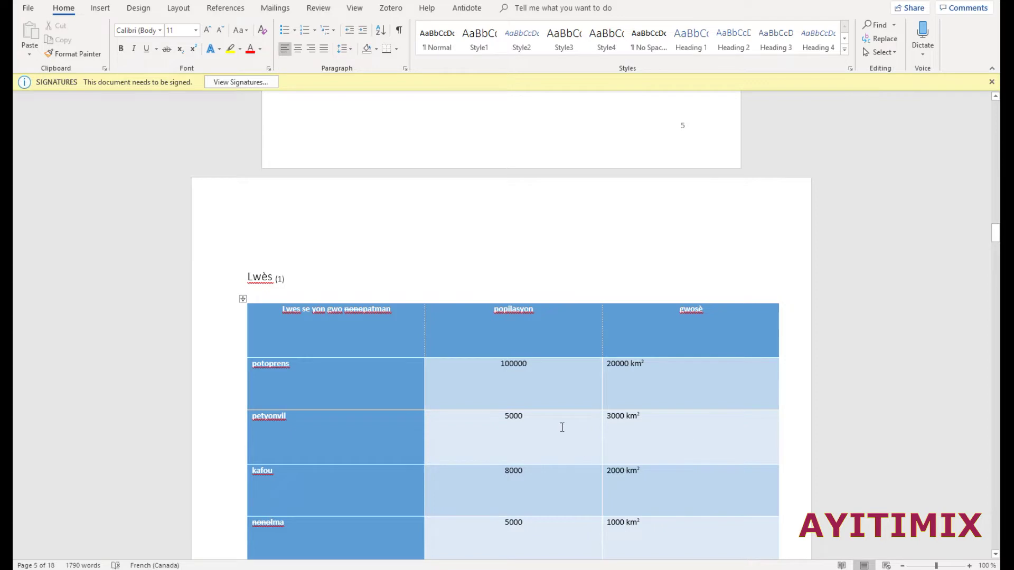
{"action": "scroll", "coordinate": [562, 427], "scroll_direction": "down", "scroll_amount": 10}
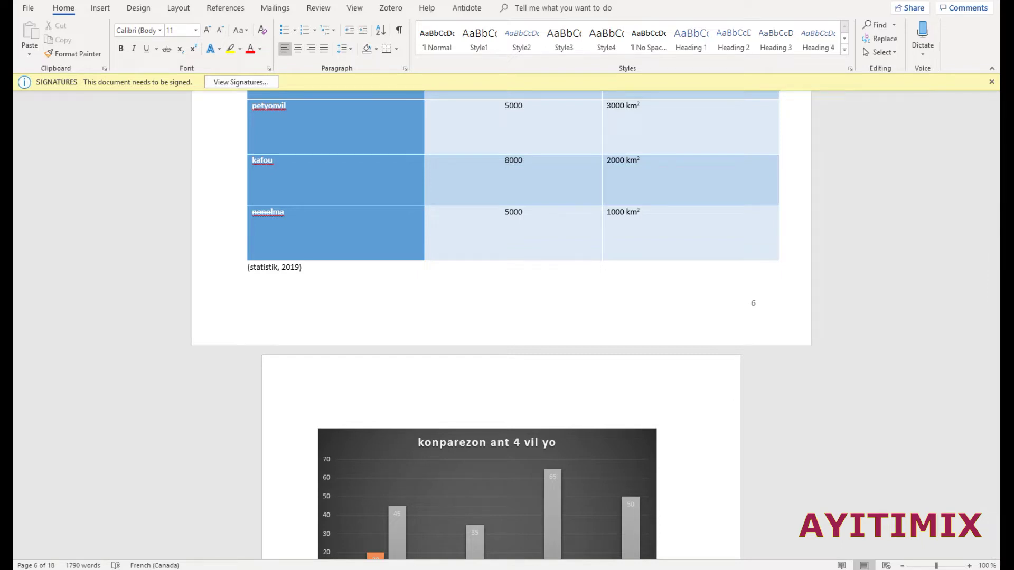
Step: Switch to Excel, browse the Business templates and return to the full template list
{"action": "mouse_move", "coordinate": [401, 568]}
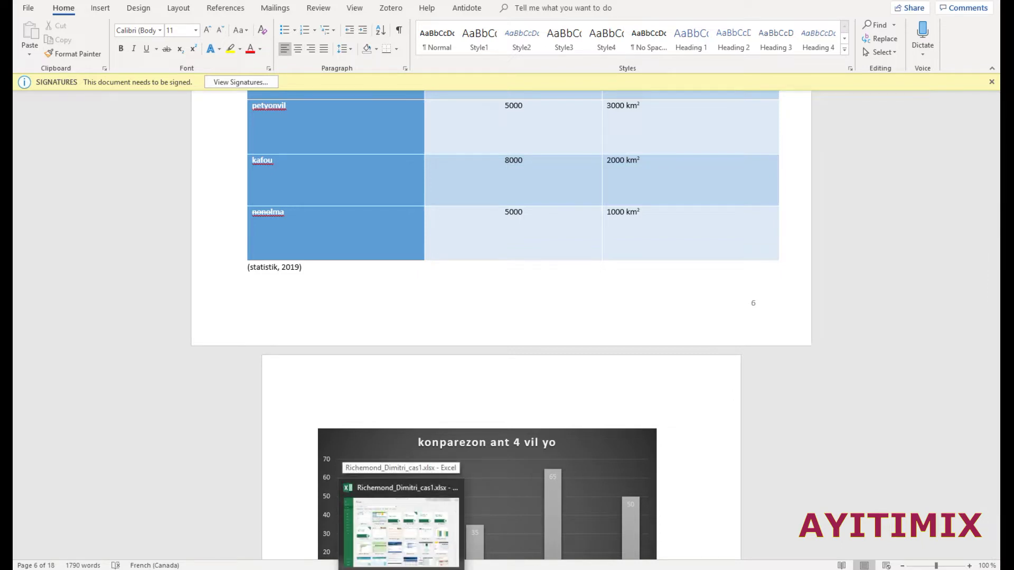
{"action": "left_click", "coordinate": [402, 531]}
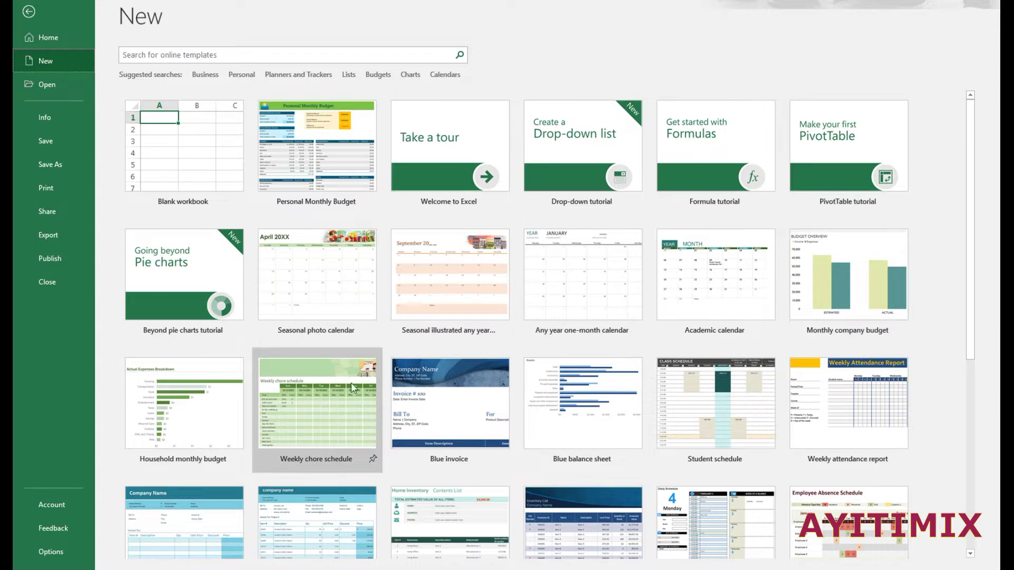
{"action": "left_click", "coordinate": [205, 75]}
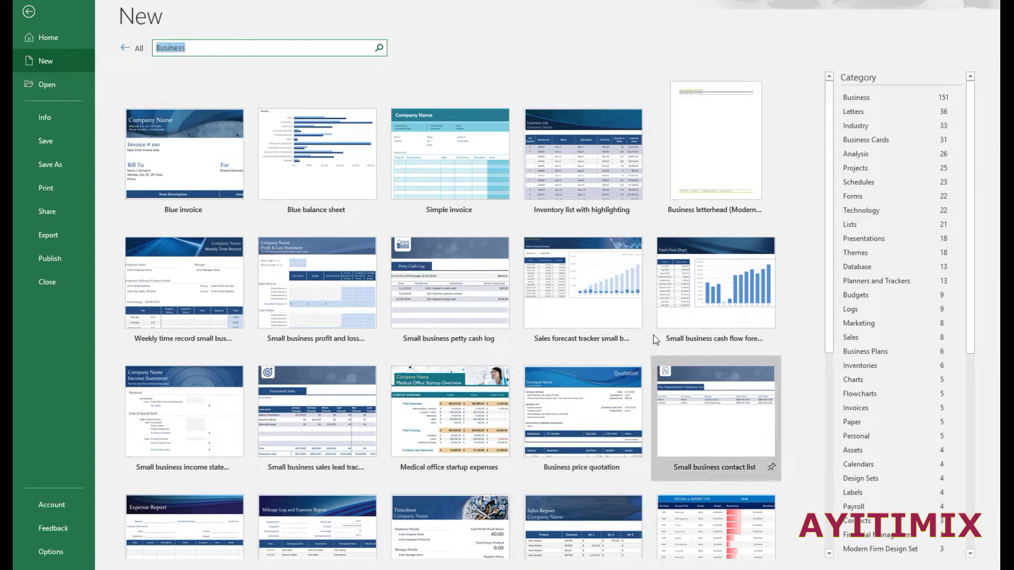
{"action": "left_click", "coordinate": [126, 49]}
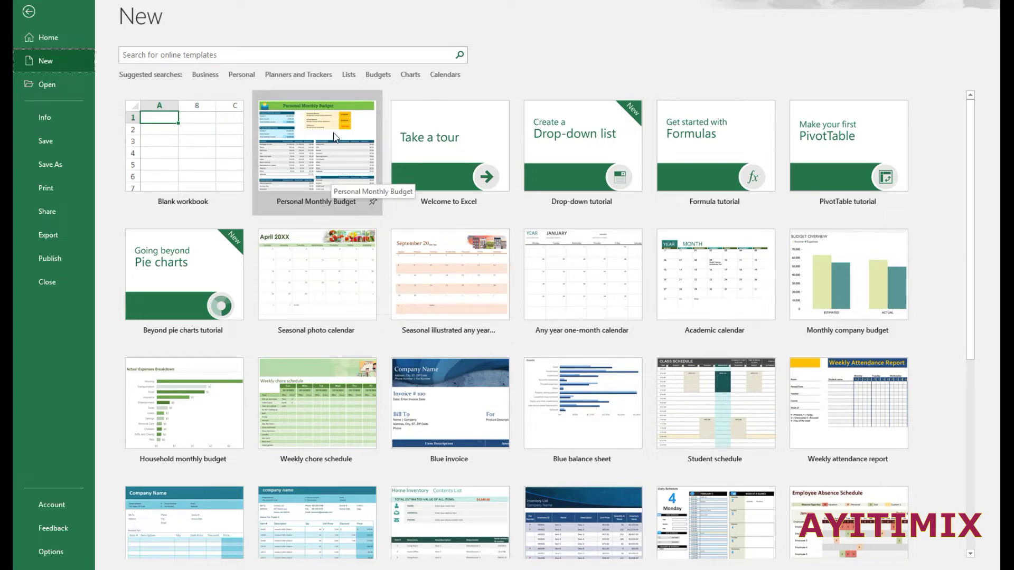
Step: Create a workbook from the Personal Monthly Budget template and display its Personal Monthly Budget sheet
{"action": "left_click", "coordinate": [304, 156]}
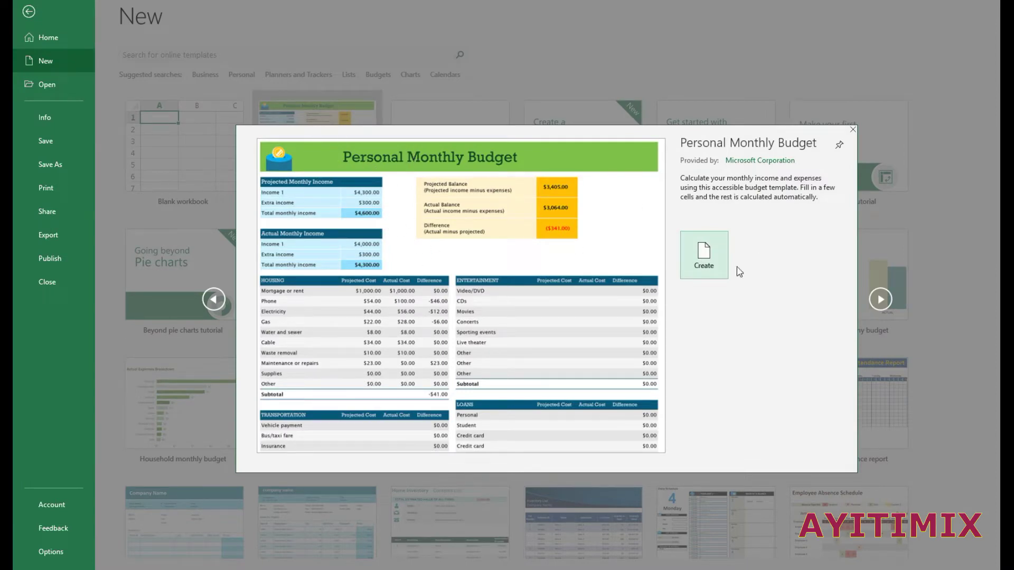
{"action": "left_click", "coordinate": [710, 263]}
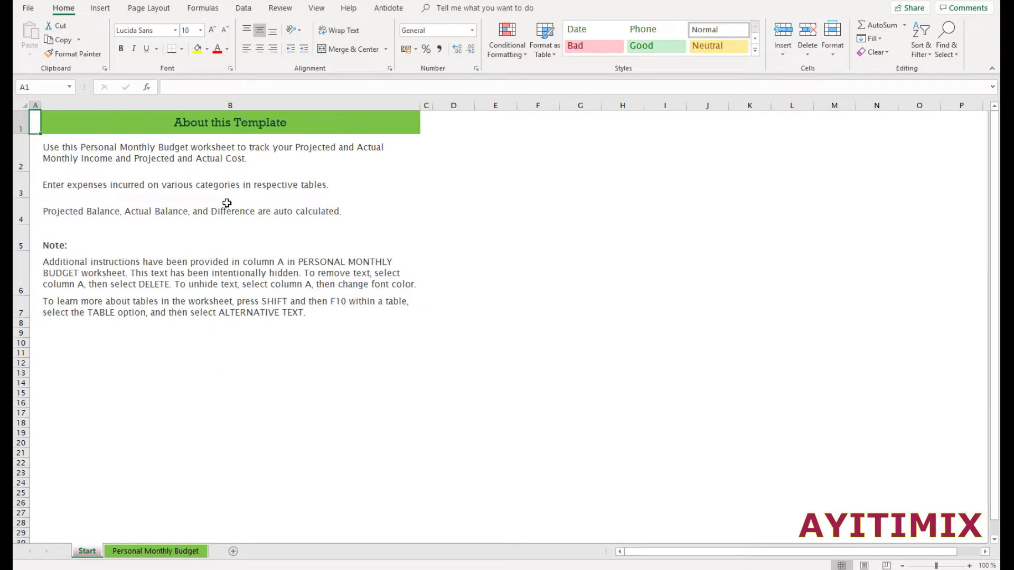
{"action": "left_click", "coordinate": [151, 553]}
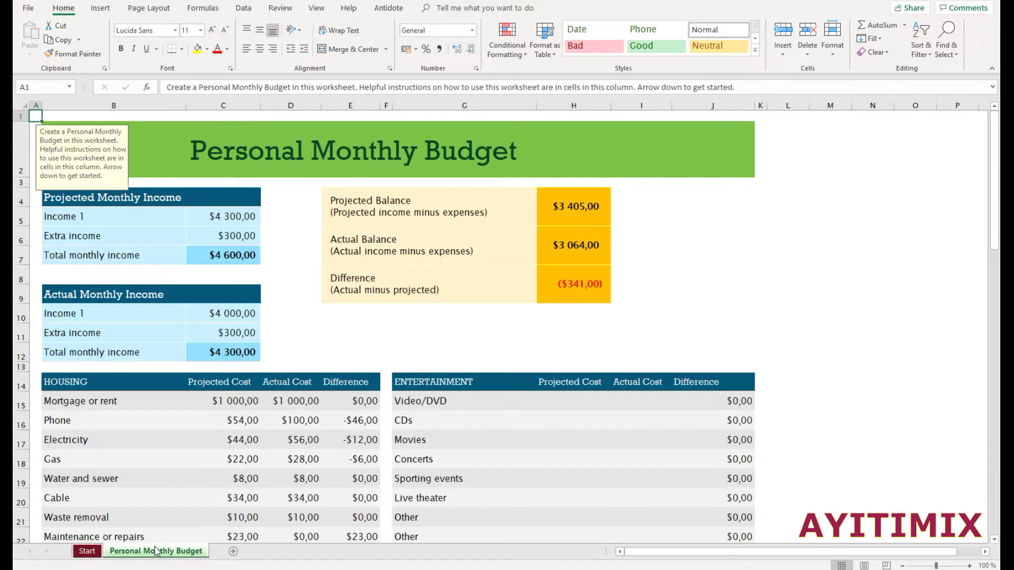
{"action": "left_click", "coordinate": [84, 553]}
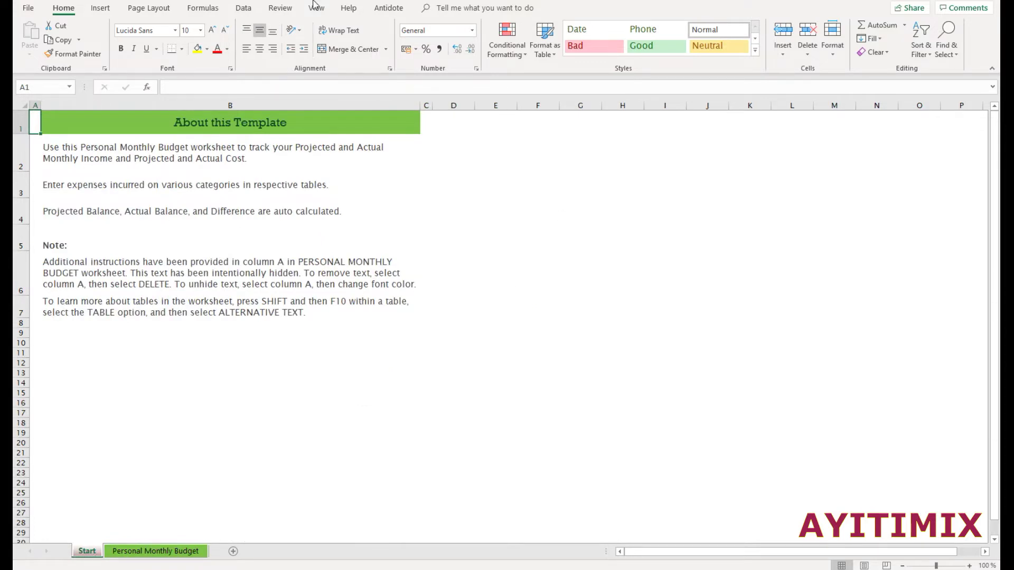
{"action": "left_click", "coordinate": [158, 553]}
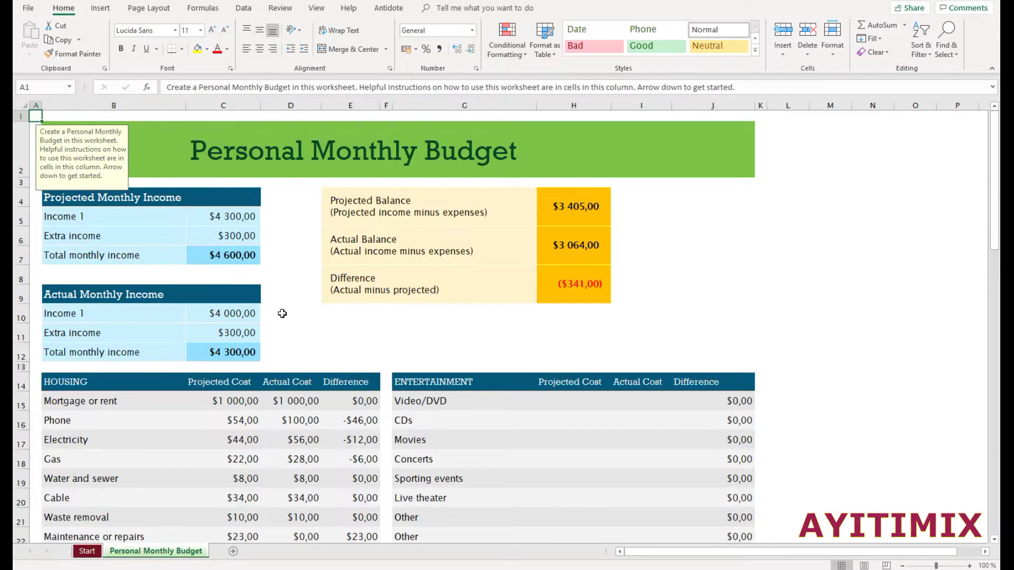
Step: Replace "Personal" in the budget sheet's title with "ayitimix" so it reads "ayitimix Monthly Budget"
{"action": "double_click", "coordinate": [257, 157]}
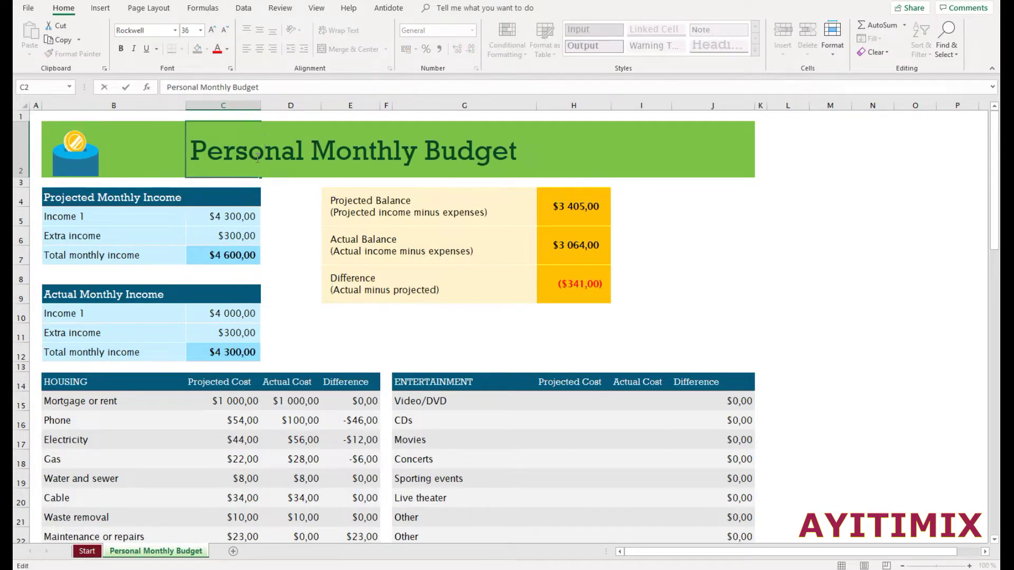
{"action": "left_click_drag", "start_coordinate": [192, 153], "coordinate": [302, 166]}
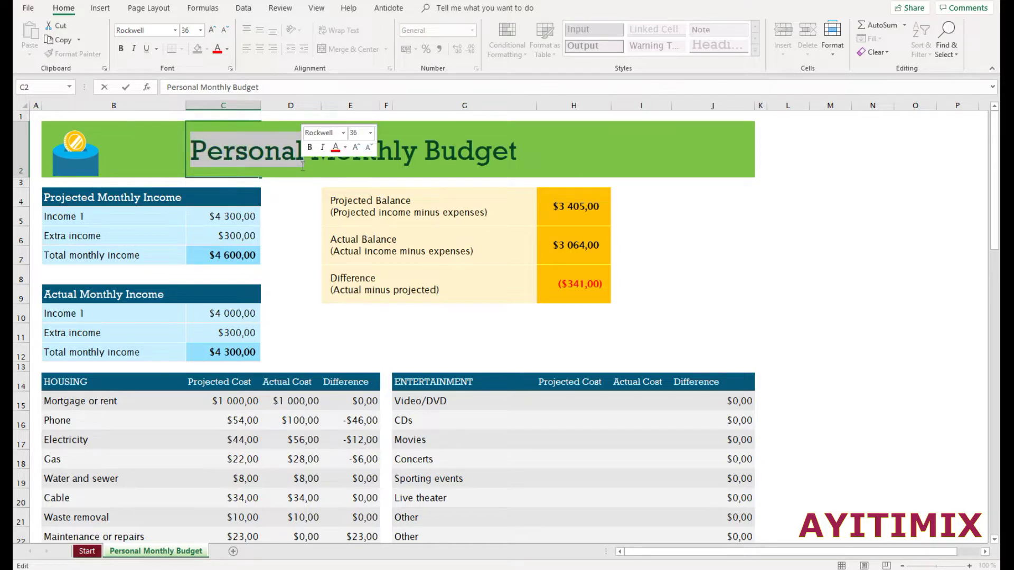
{"action": "type", "text": "ayiti"}
{"action": "key", "text": "BackSpace"}
{"action": "type", "text": "imix"}
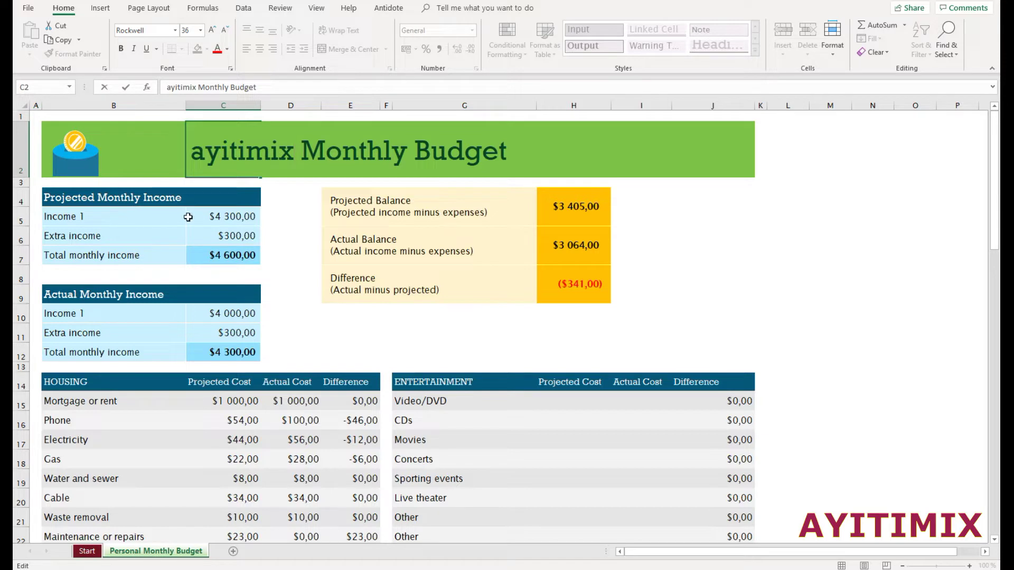
{"action": "left_click", "coordinate": [230, 220]}
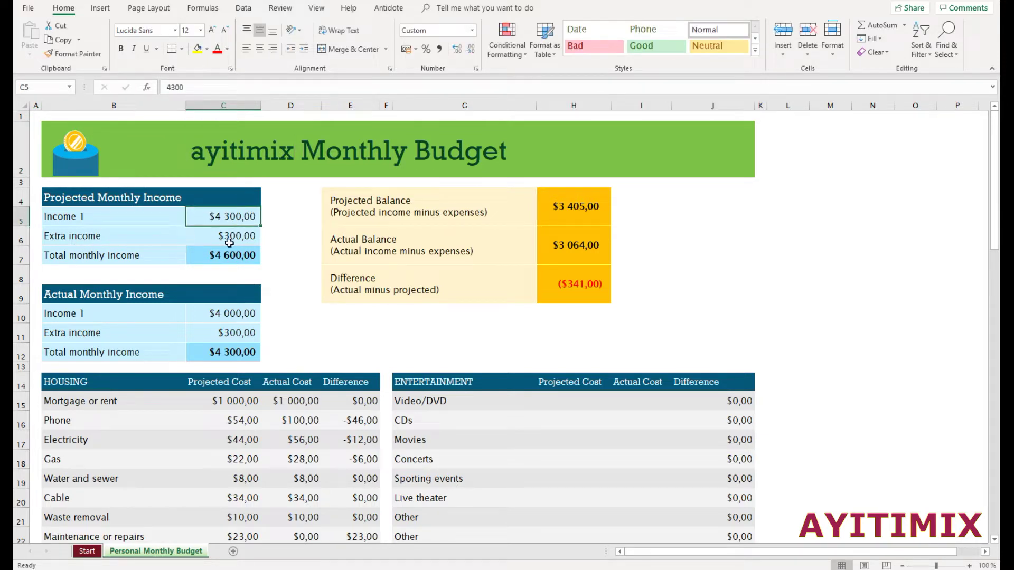
Step: Set the Extra income amount under Projected Monthly Income to 500
{"action": "left_click", "coordinate": [229, 242]}
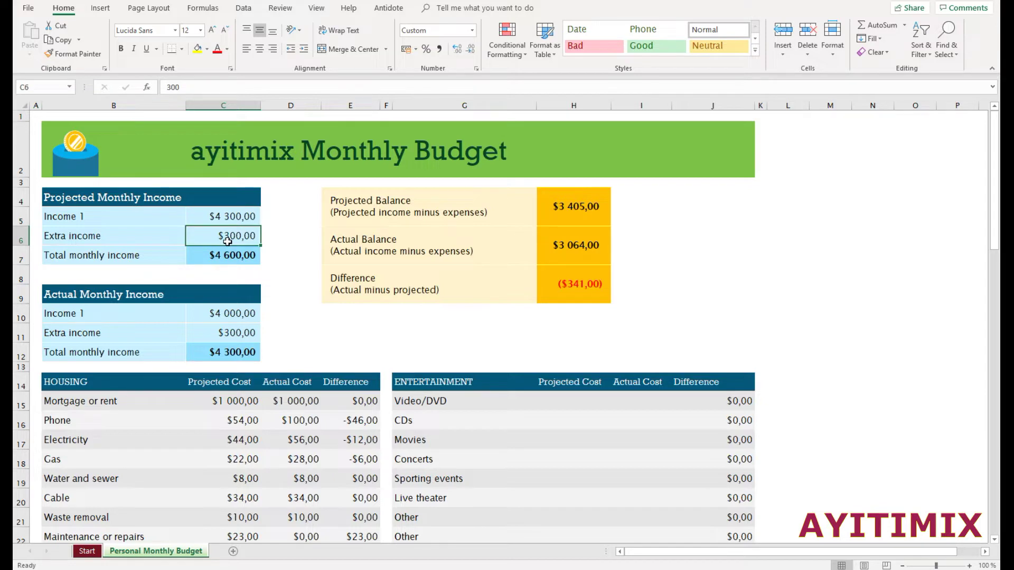
{"action": "type", "text": "500"}
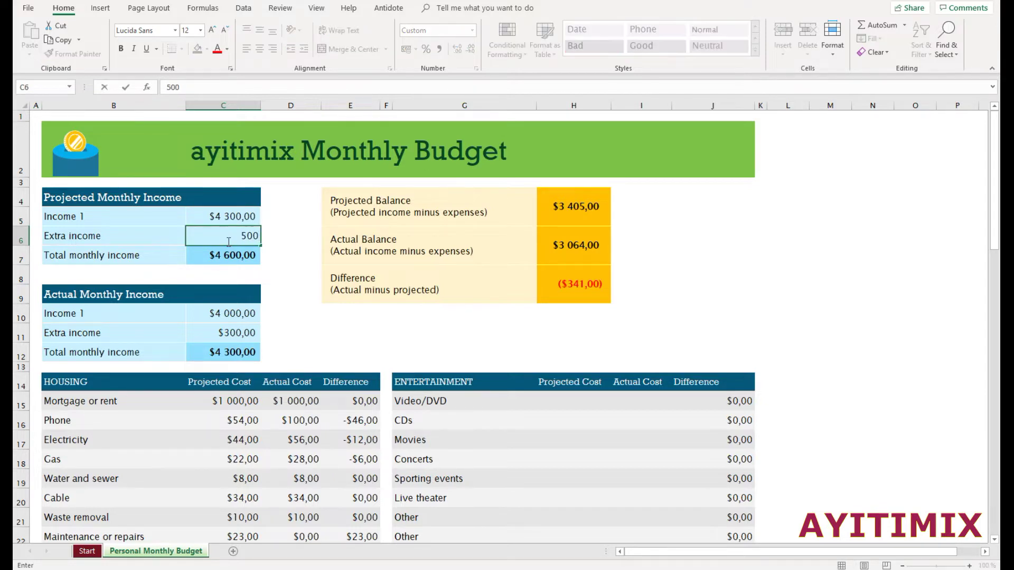
{"action": "left_click", "coordinate": [275, 290]}
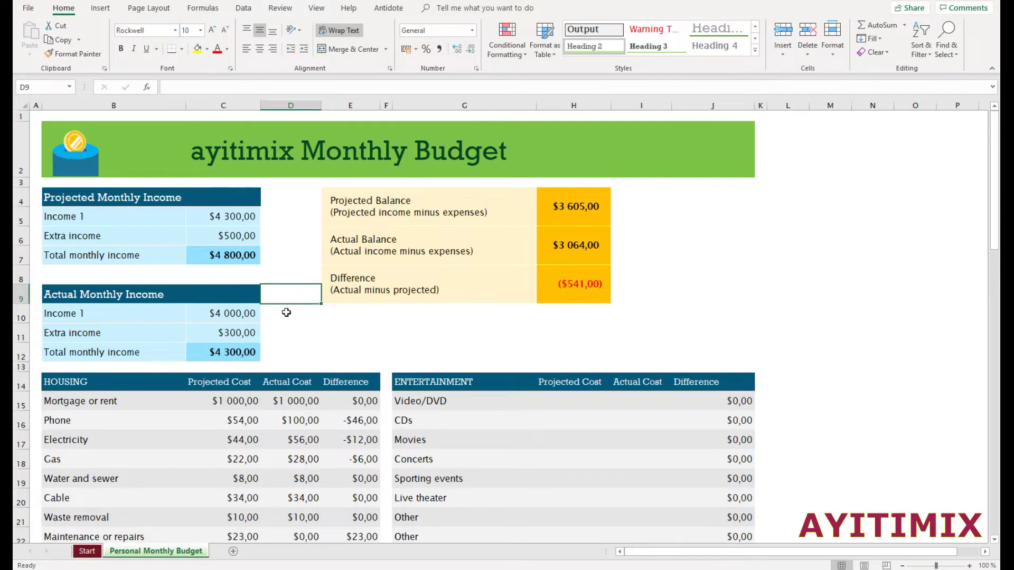
{"action": "scroll", "coordinate": [220, 306], "scroll_direction": "down", "scroll_amount": 3}
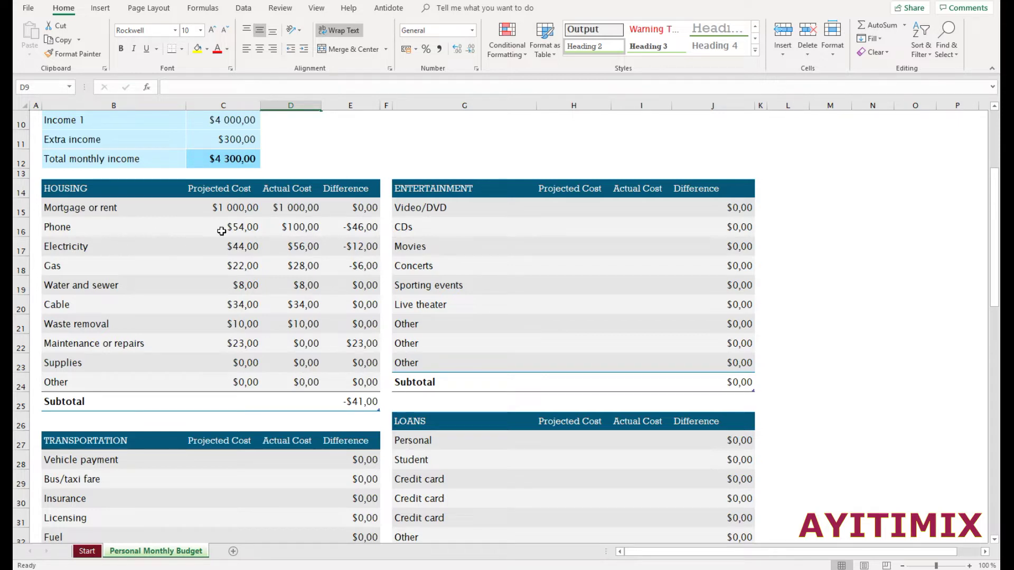
Step: Set the Actual Cost of Electricity in the Housing table to 60
{"action": "left_click", "coordinate": [248, 231]}
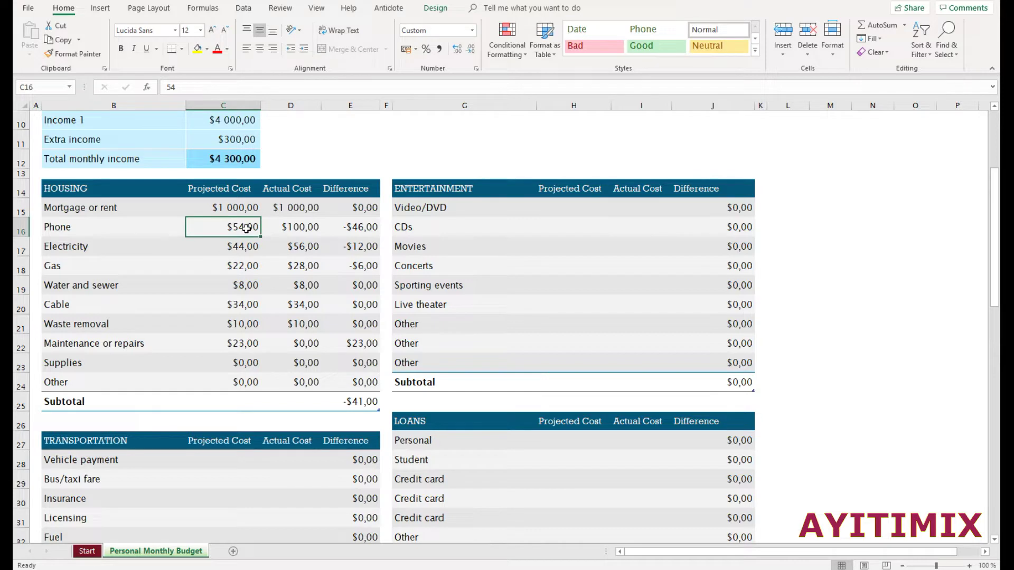
{"action": "left_click", "coordinate": [298, 228]}
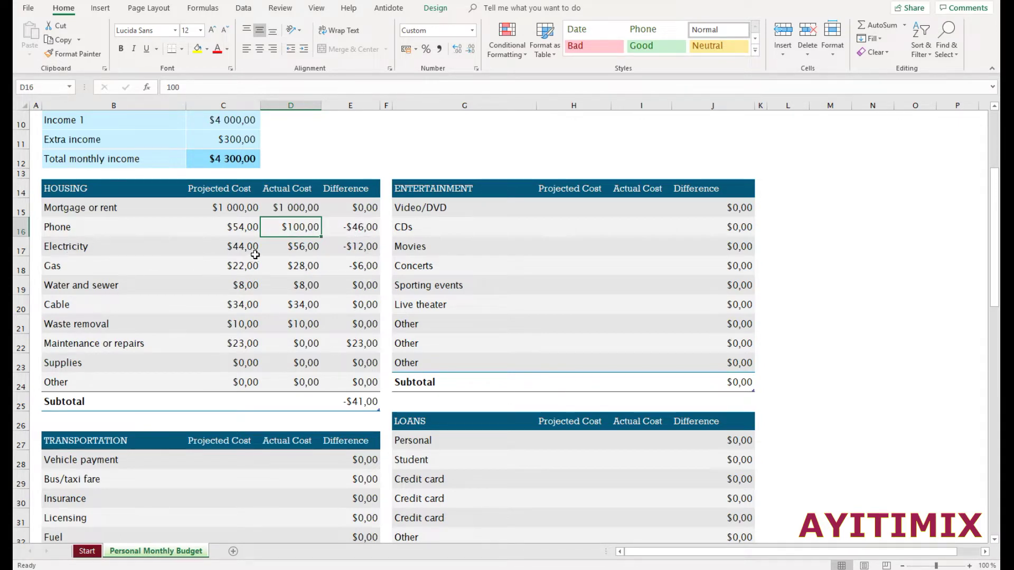
{"action": "left_click", "coordinate": [301, 249]}
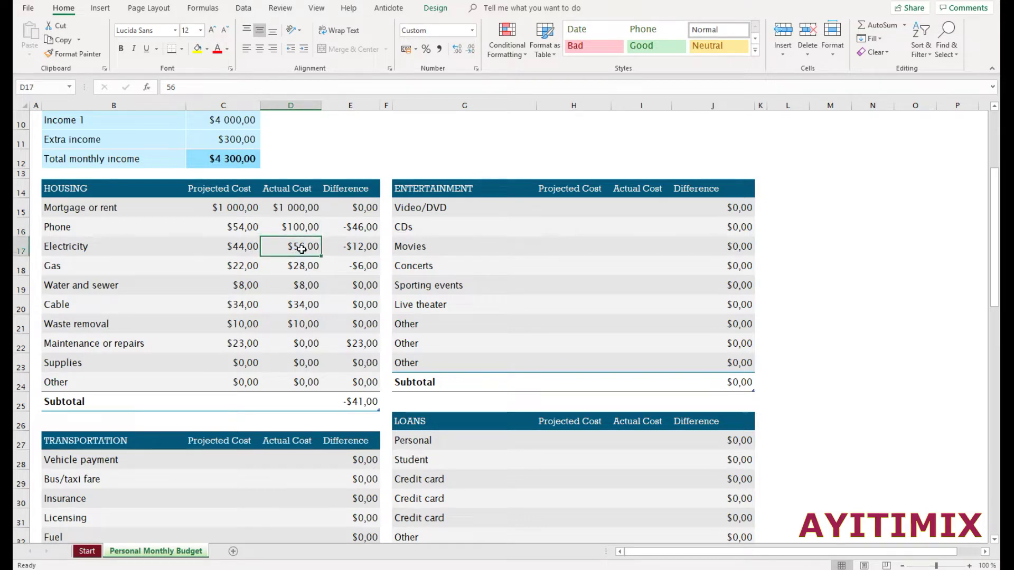
{"action": "type", "text": "60"}
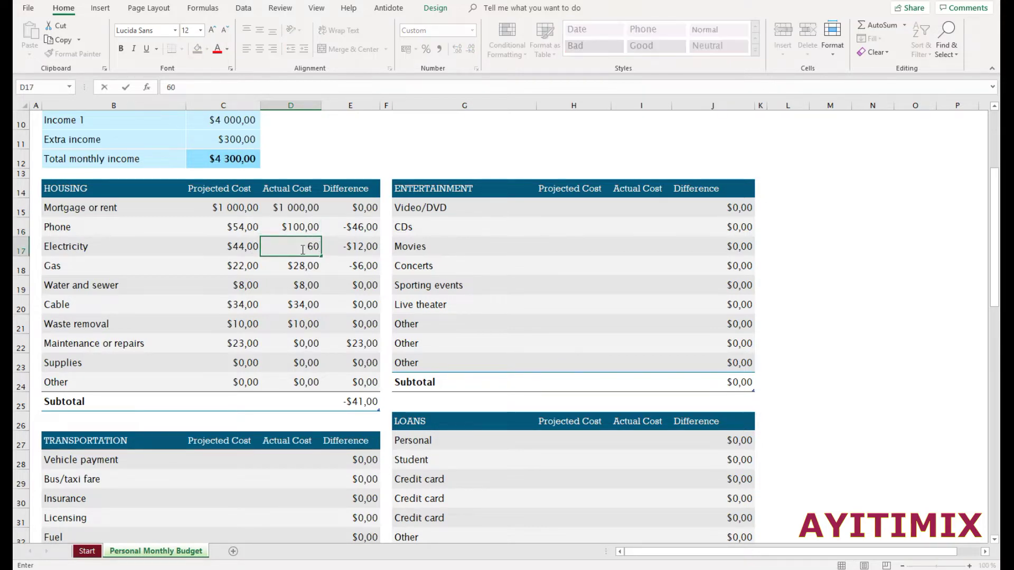
{"action": "key", "text": "Return"}
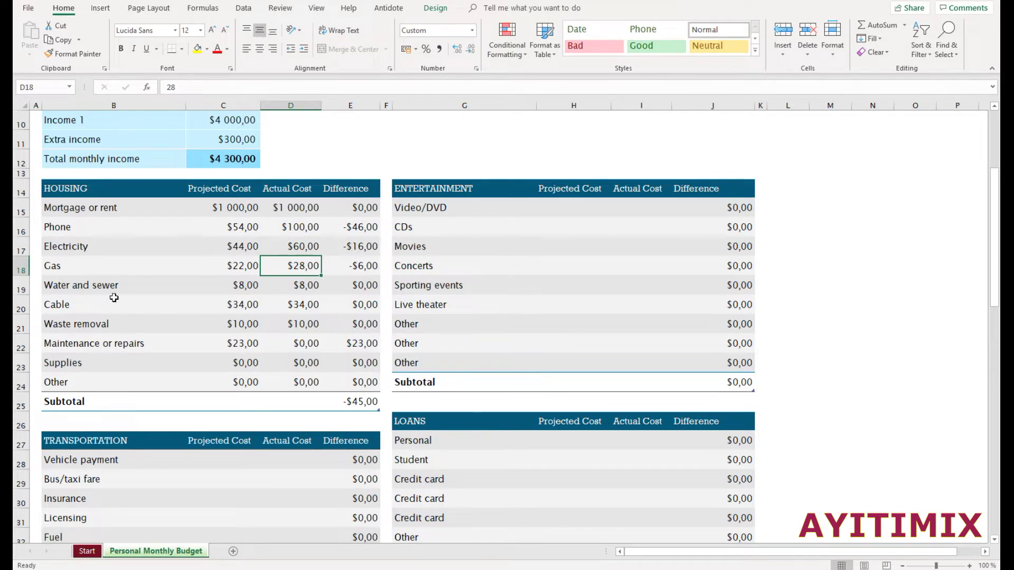
Step: Set the Actual Cost of Gas in the Housing table to 50
{"action": "left_click", "coordinate": [243, 269]}
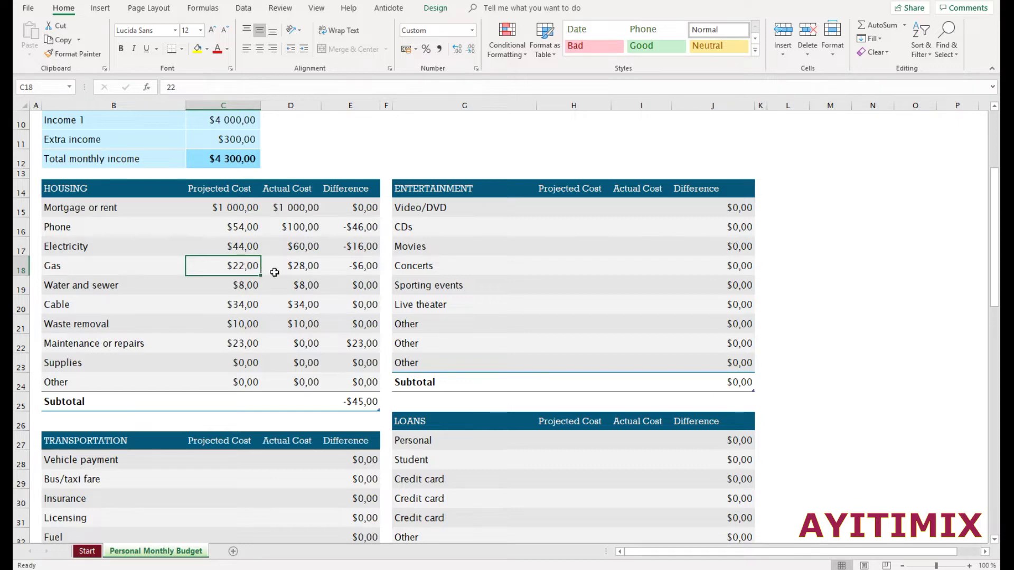
{"action": "left_click", "coordinate": [297, 270]}
{"action": "type", "text": "50"}
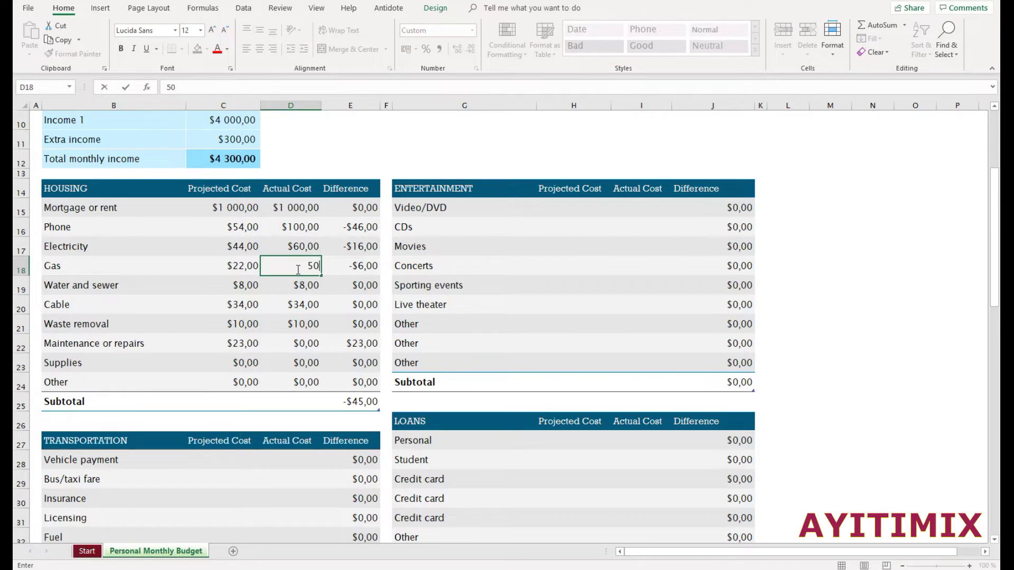
{"action": "left_click", "coordinate": [299, 293]}
{"action": "left_click", "coordinate": [300, 300]}
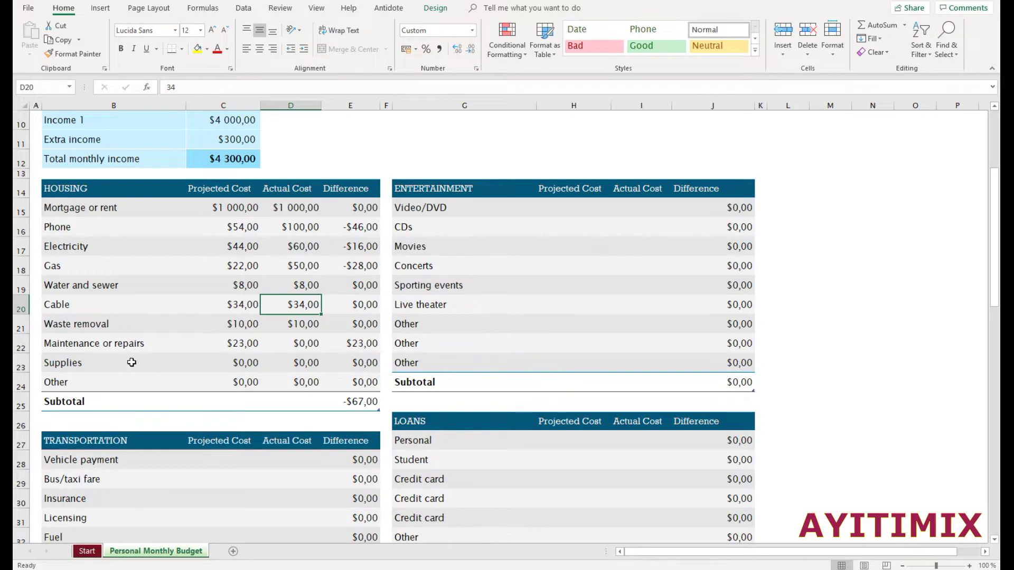
Step: Review the expense category tables, the projected and actual balances, and the total cost summary on the budget sheet
{"action": "scroll", "coordinate": [140, 351], "scroll_direction": "down", "scroll_amount": 5}
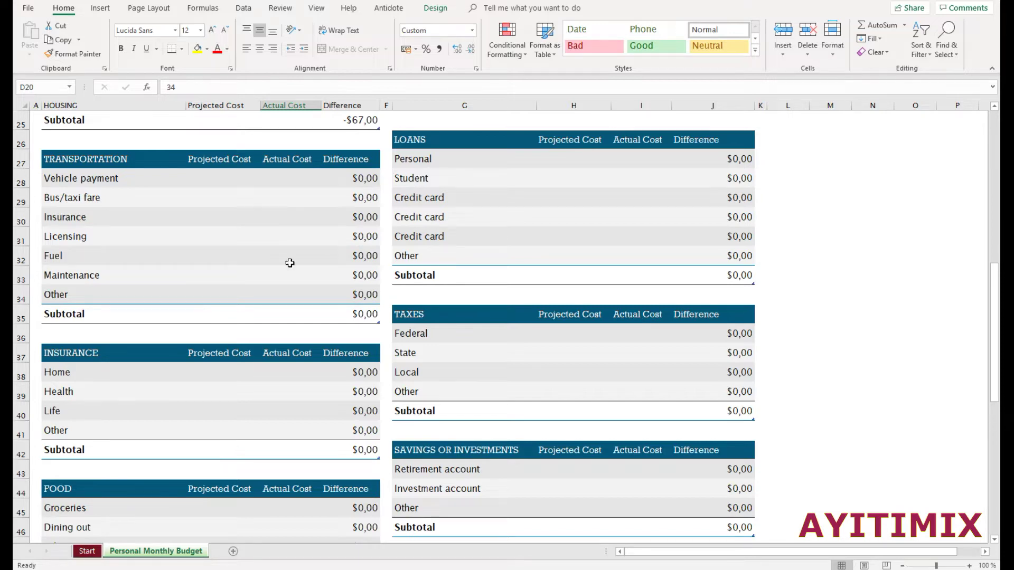
{"action": "scroll", "coordinate": [264, 304], "scroll_direction": "up", "scroll_amount": 5}
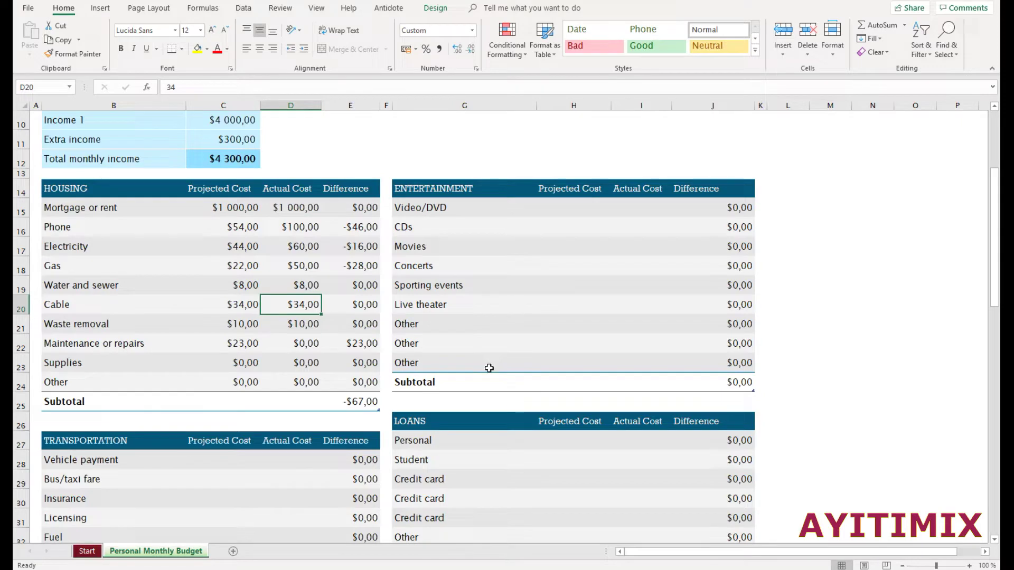
{"action": "scroll", "coordinate": [402, 338], "scroll_direction": "up", "scroll_amount": 3}
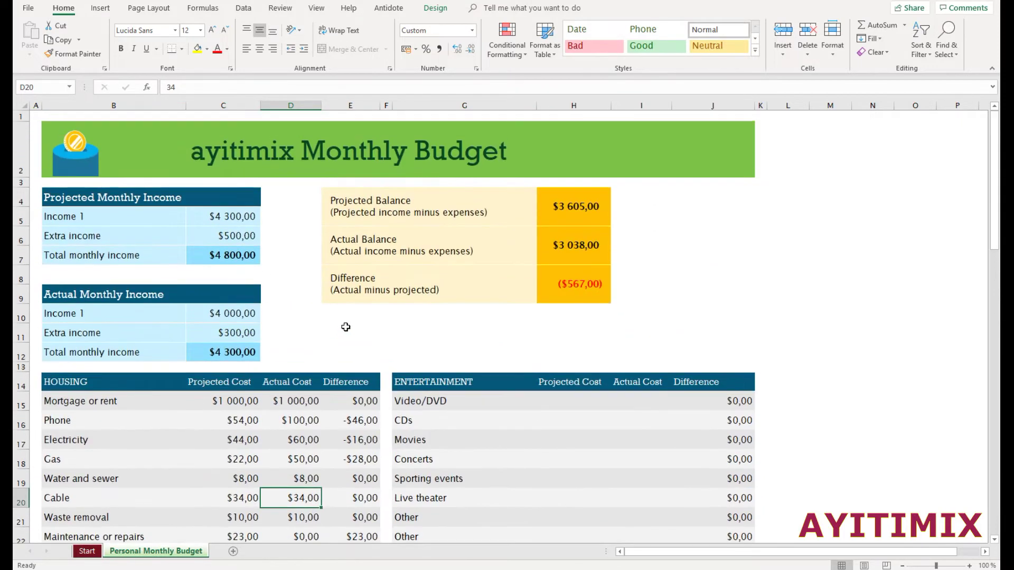
{"action": "scroll", "coordinate": [569, 319], "scroll_direction": "down", "scroll_amount": 19}
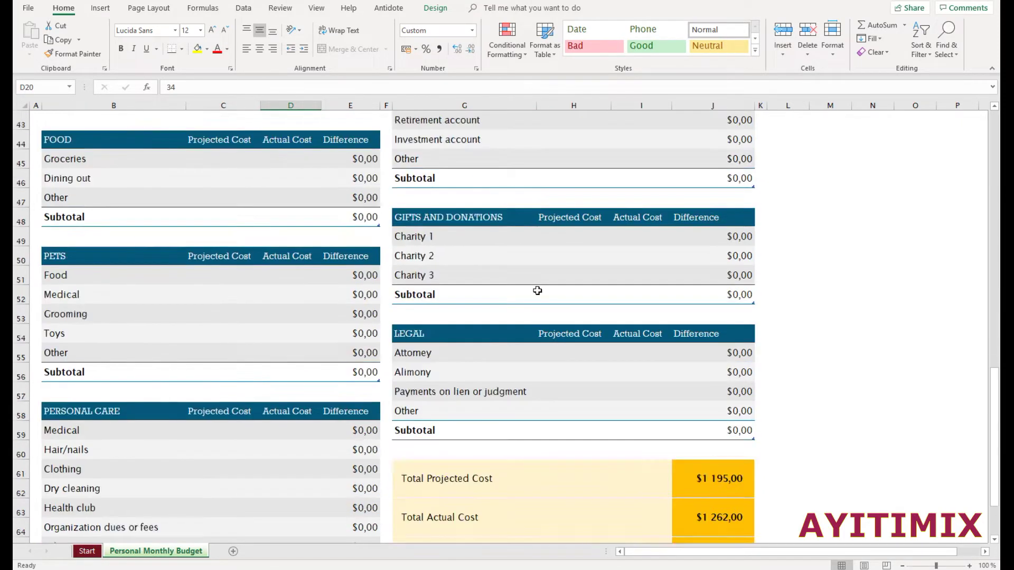
{"action": "scroll", "coordinate": [527, 287], "scroll_direction": "up", "scroll_amount": 3}
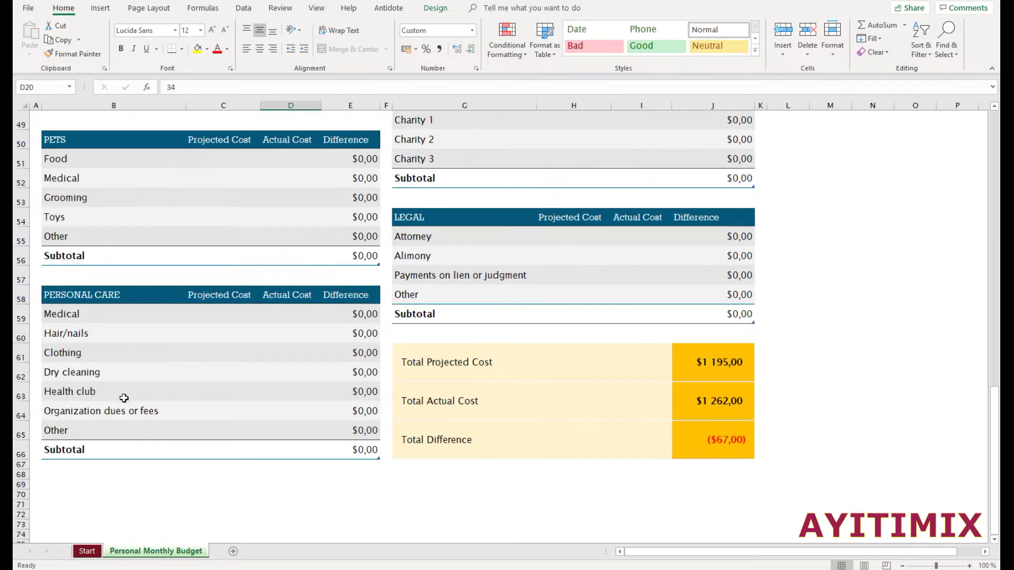
{"action": "scroll", "coordinate": [279, 391], "scroll_direction": "up", "scroll_amount": 2}
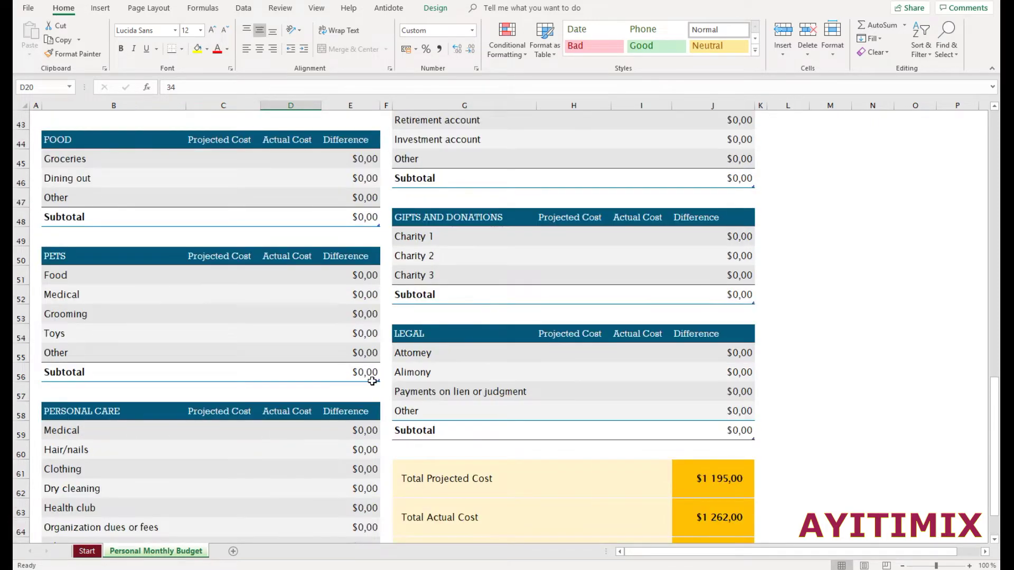
{"action": "scroll", "coordinate": [460, 362], "scroll_direction": "up", "scroll_amount": 1}
{"action": "scroll", "coordinate": [468, 359], "scroll_direction": "down", "scroll_amount": 5}
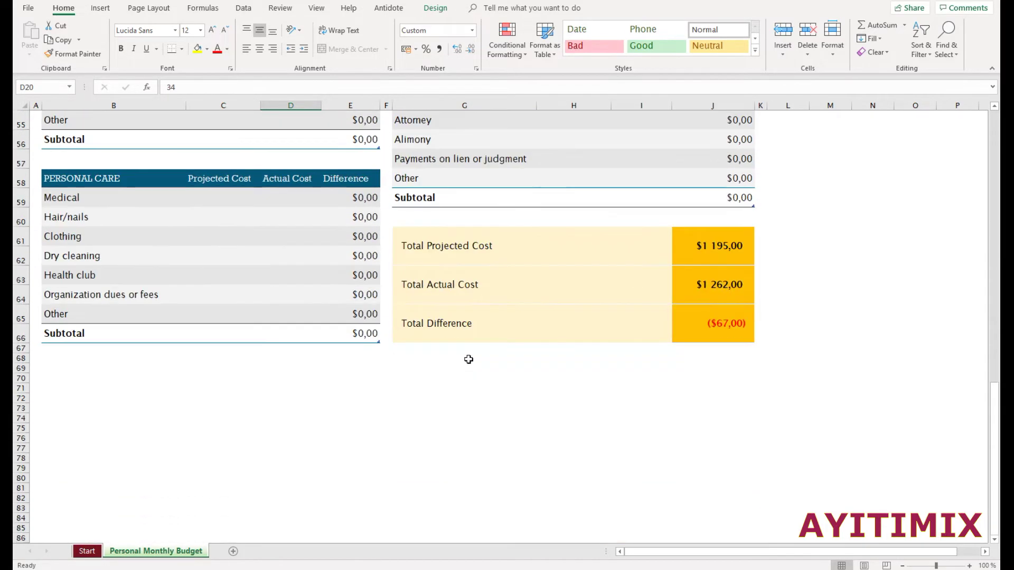
{"action": "scroll", "coordinate": [465, 354], "scroll_direction": "up", "scroll_amount": 3}
{"action": "scroll", "coordinate": [462, 353], "scroll_direction": "down", "scroll_amount": 2}
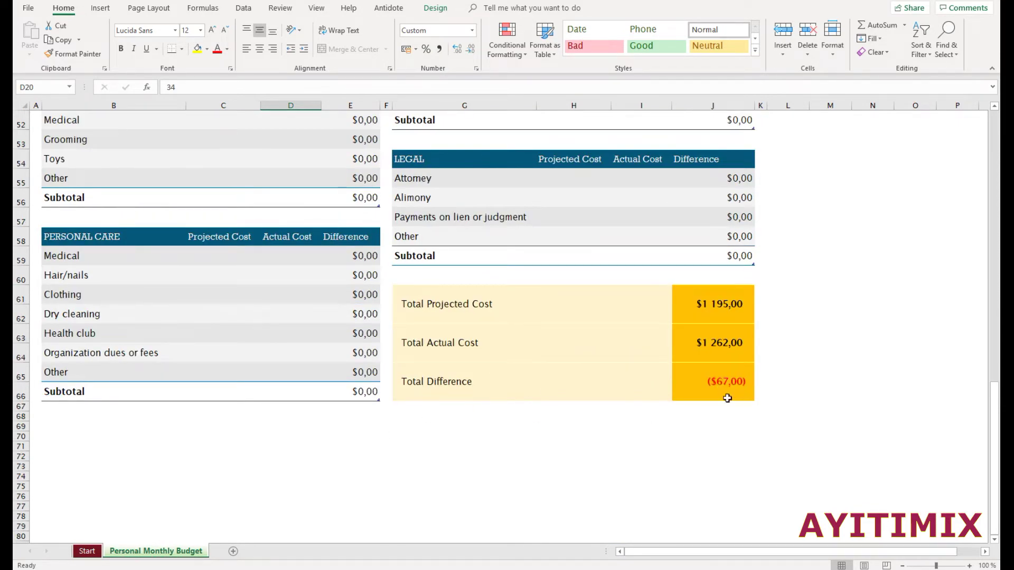
{"action": "scroll", "coordinate": [387, 320], "scroll_direction": "up", "scroll_amount": 2}
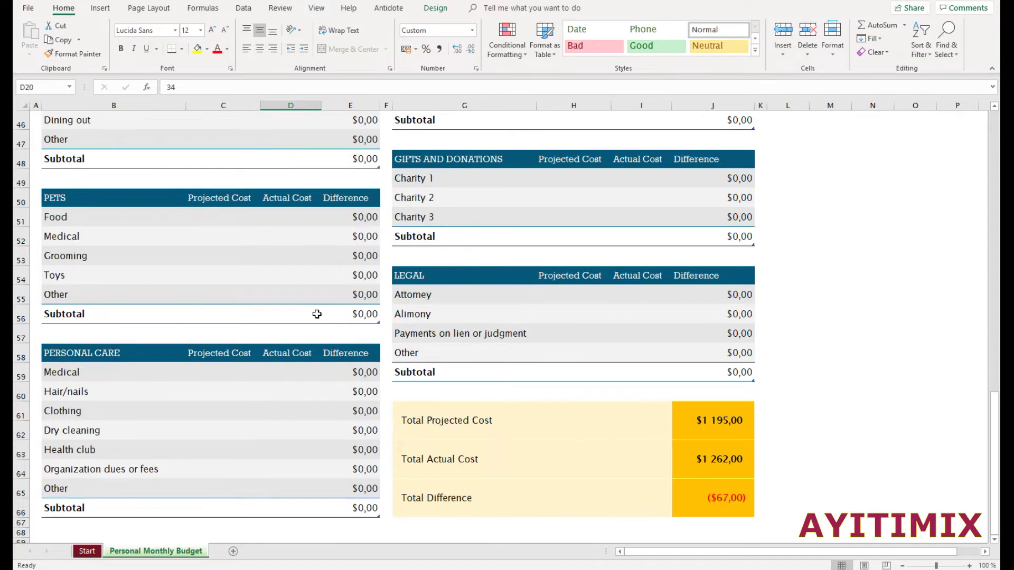
{"action": "scroll", "coordinate": [319, 302], "scroll_direction": "up", "scroll_amount": 14}
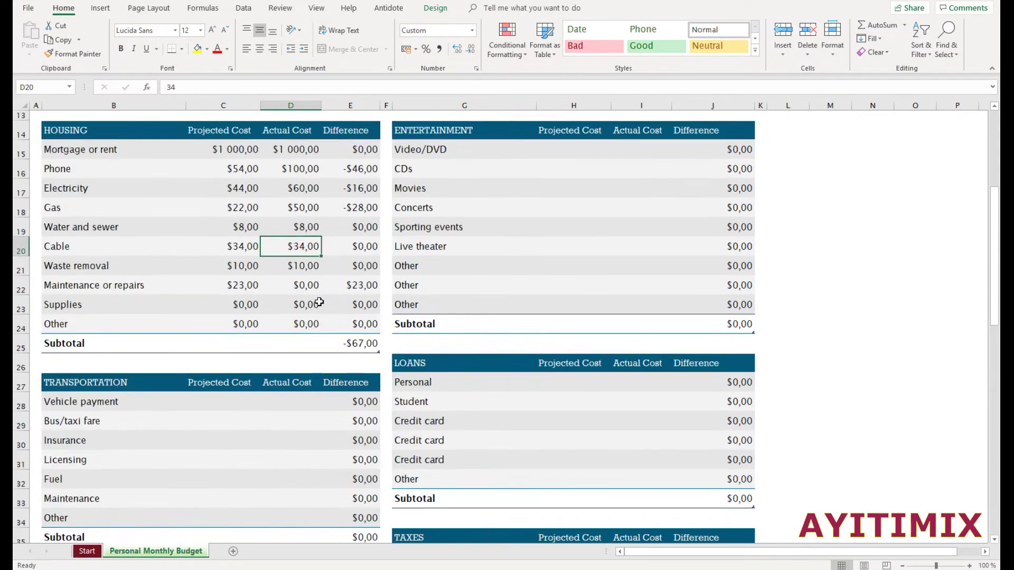
{"action": "scroll", "coordinate": [353, 305], "scroll_direction": "down", "scroll_amount": 2}
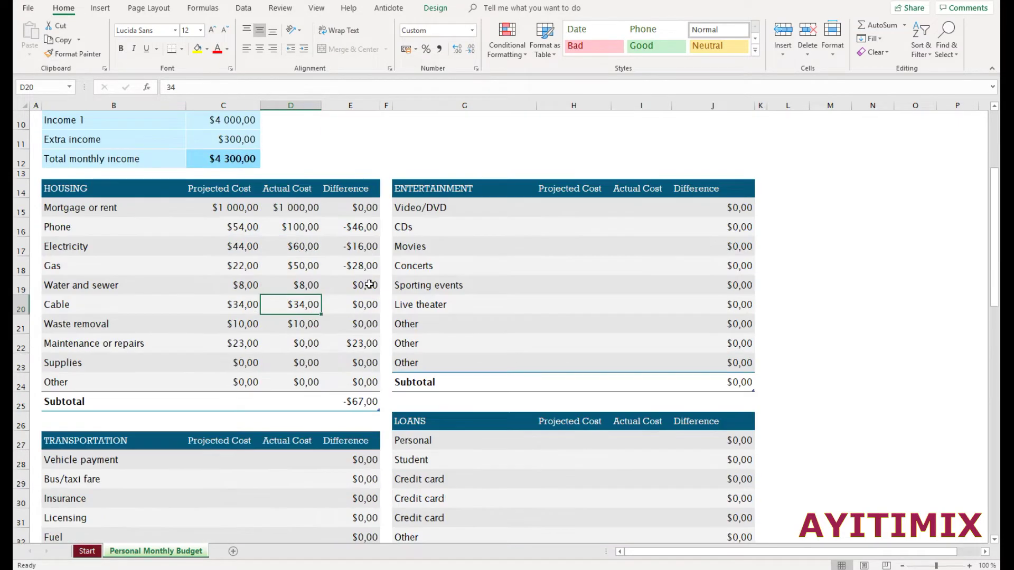
Step: Overwrite the Phone row's Difference in the Housing table with 100
{"action": "left_click", "coordinate": [359, 231]}
{"action": "type", "text": "4"}
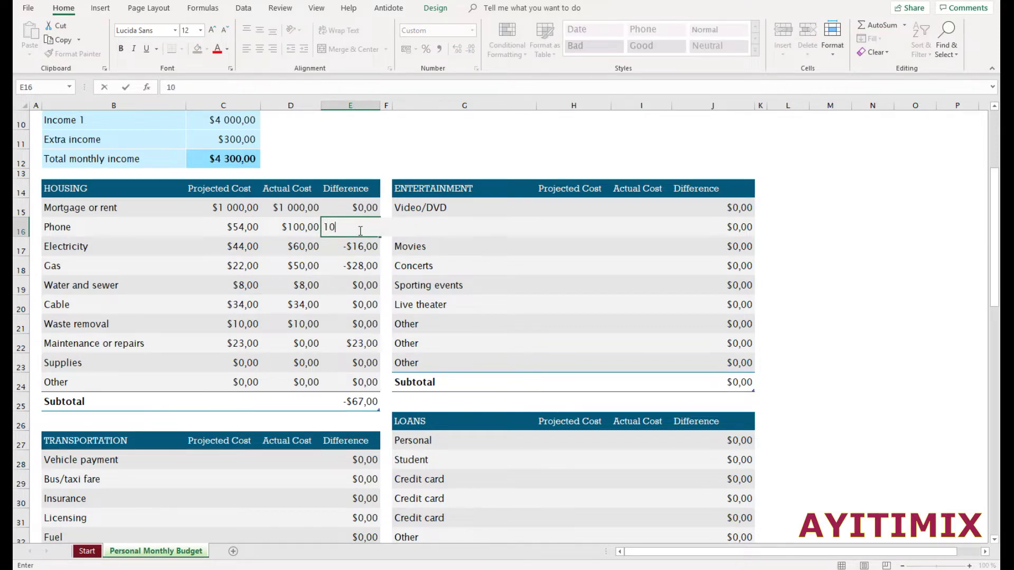
{"action": "left_click", "coordinate": [365, 270]}
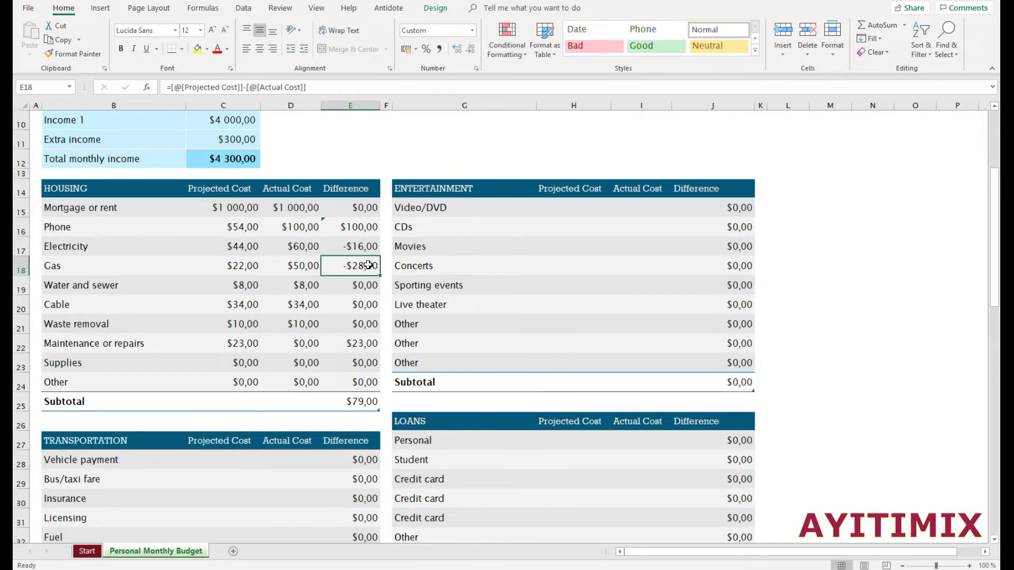
Step: Check the balance summary and the total projected, actual and difference figures against the edited Phone difference
{"action": "scroll", "coordinate": [424, 275], "scroll_direction": "down", "scroll_amount": 18}
{"action": "scroll", "coordinate": [424, 275], "scroll_direction": "up", "scroll_amount": 20}
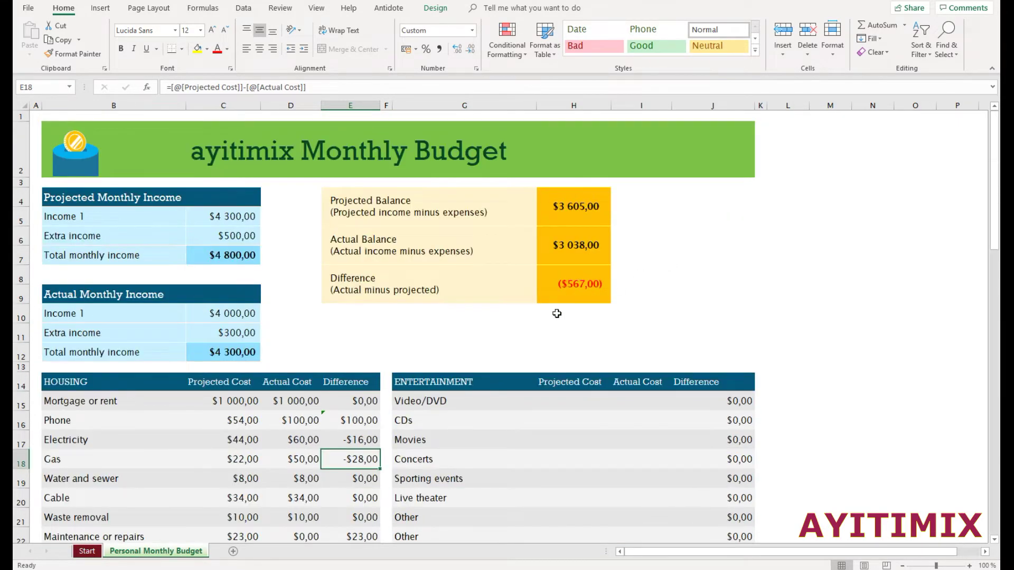
{"action": "scroll", "coordinate": [555, 311], "scroll_direction": "down", "scroll_amount": 4}
{"action": "scroll", "coordinate": [593, 340], "scroll_direction": "down", "scroll_amount": 3}
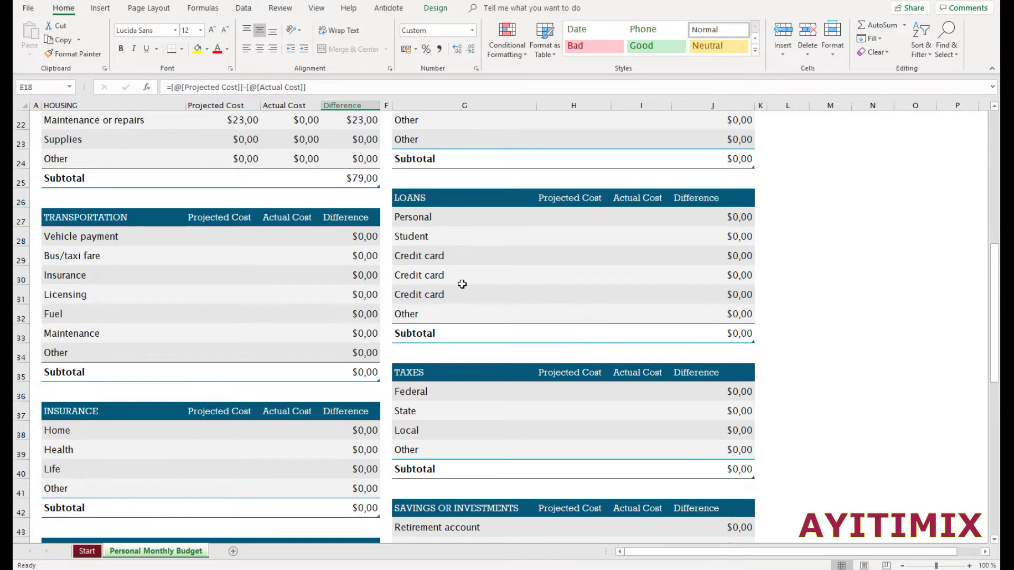
{"action": "scroll", "coordinate": [544, 369], "scroll_direction": "down", "scroll_amount": 5}
{"action": "scroll", "coordinate": [665, 465], "scroll_direction": "down", "scroll_amount": 9}
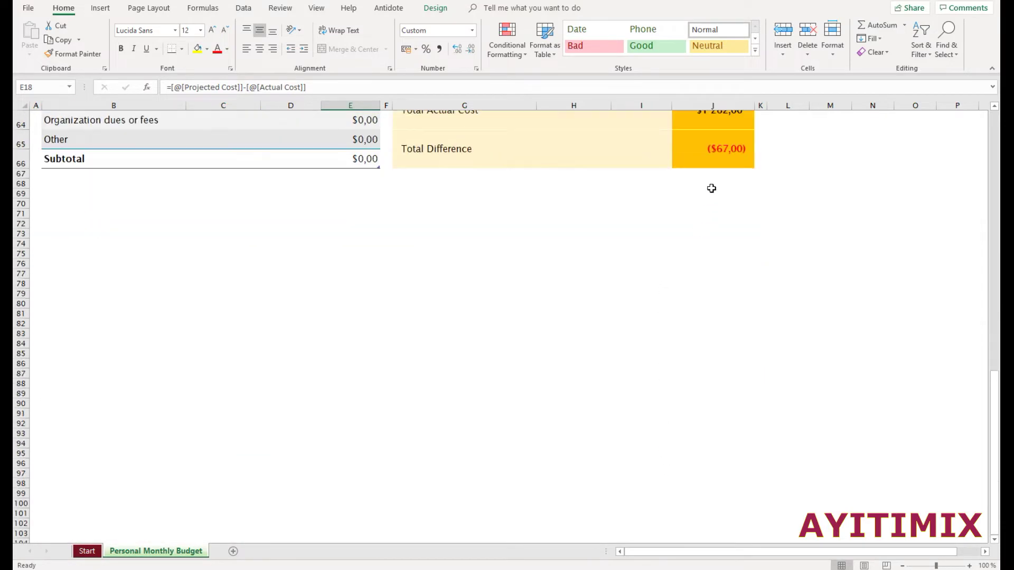
{"action": "scroll", "coordinate": [698, 211], "scroll_direction": "up", "scroll_amount": 2}
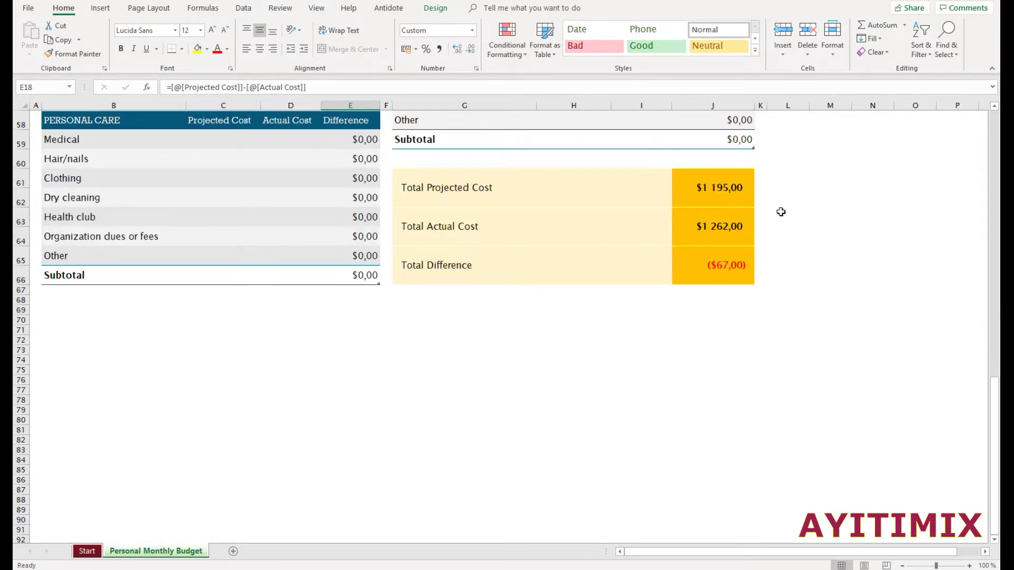
{"action": "scroll", "coordinate": [537, 277], "scroll_direction": "up", "scroll_amount": 6}
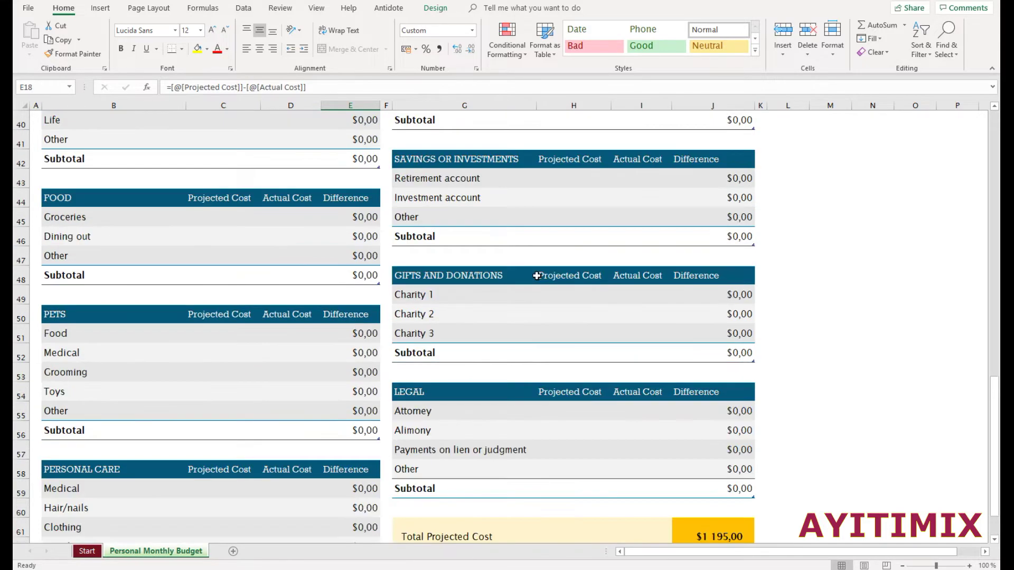
{"action": "scroll", "coordinate": [712, 489], "scroll_direction": "down", "scroll_amount": 2}
{"action": "scroll", "coordinate": [729, 485], "scroll_direction": "down", "scroll_amount": 4}
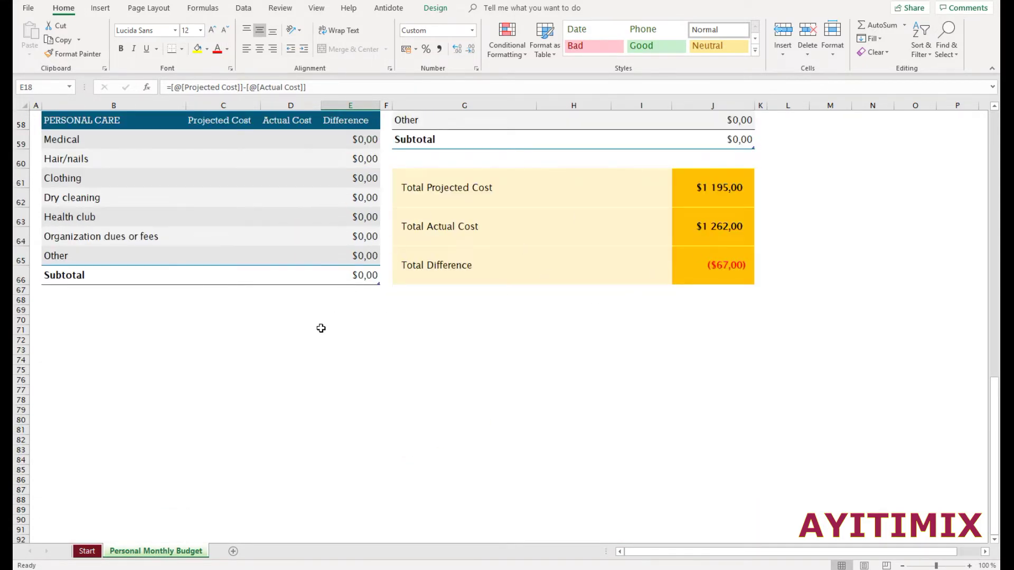
Step: Add a new blank worksheet and merge and center cells A1 through H1
{"action": "left_click", "coordinate": [233, 551]}
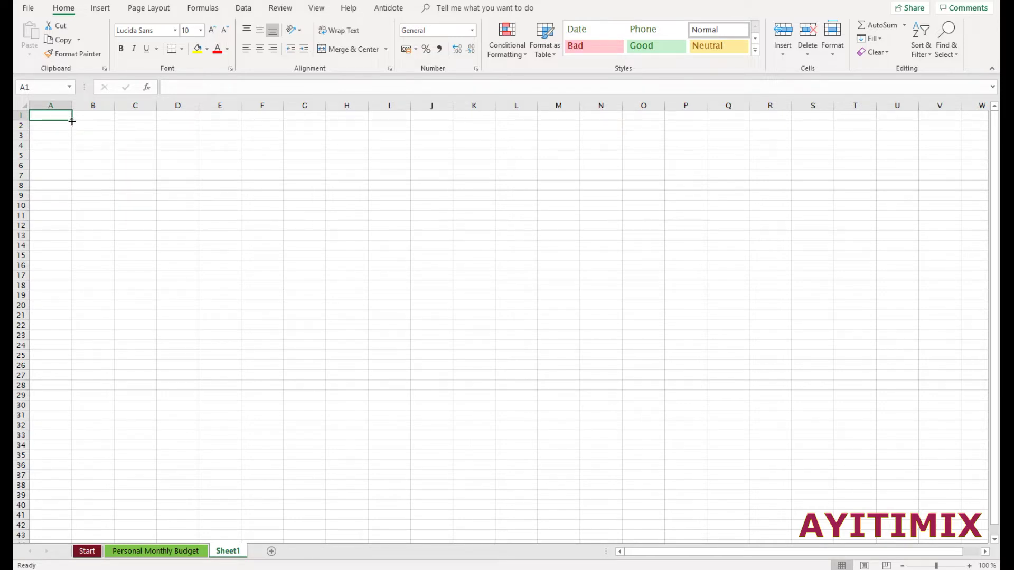
{"action": "left_click_drag", "start_coordinate": [72, 122], "coordinate": [352, 126]}
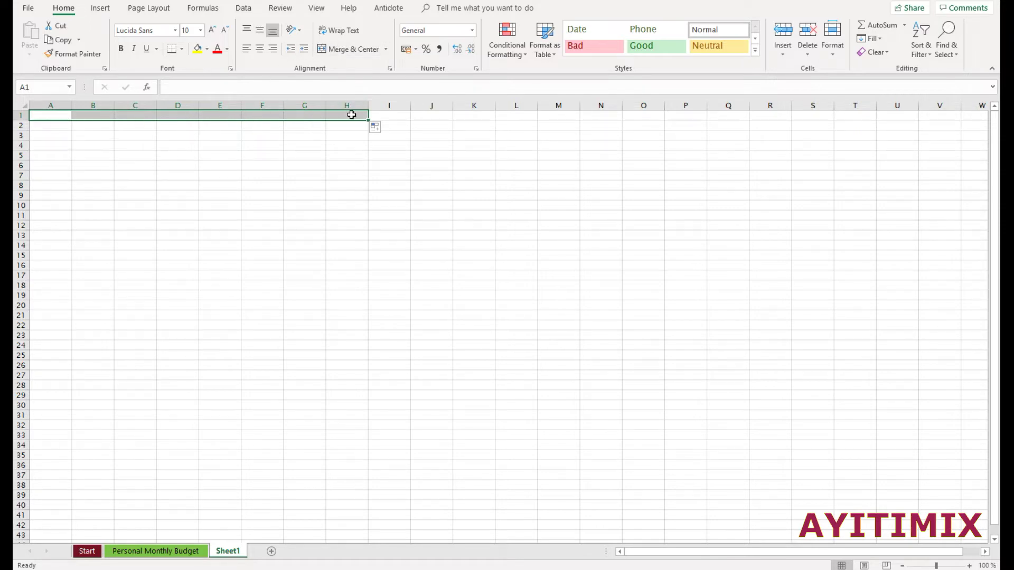
{"action": "left_click", "coordinate": [355, 50]}
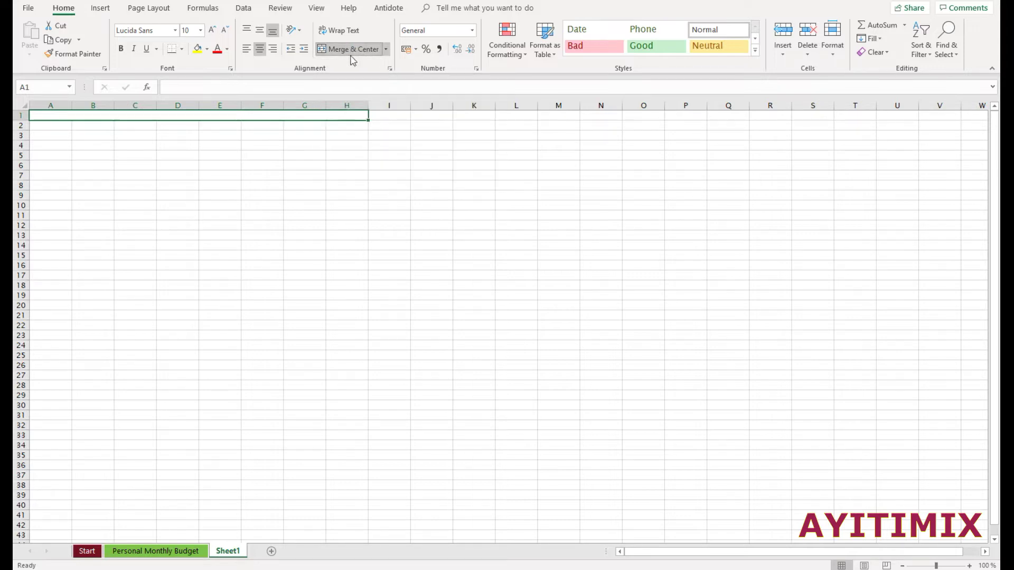
{"action": "right_click", "coordinate": [155, 117]}
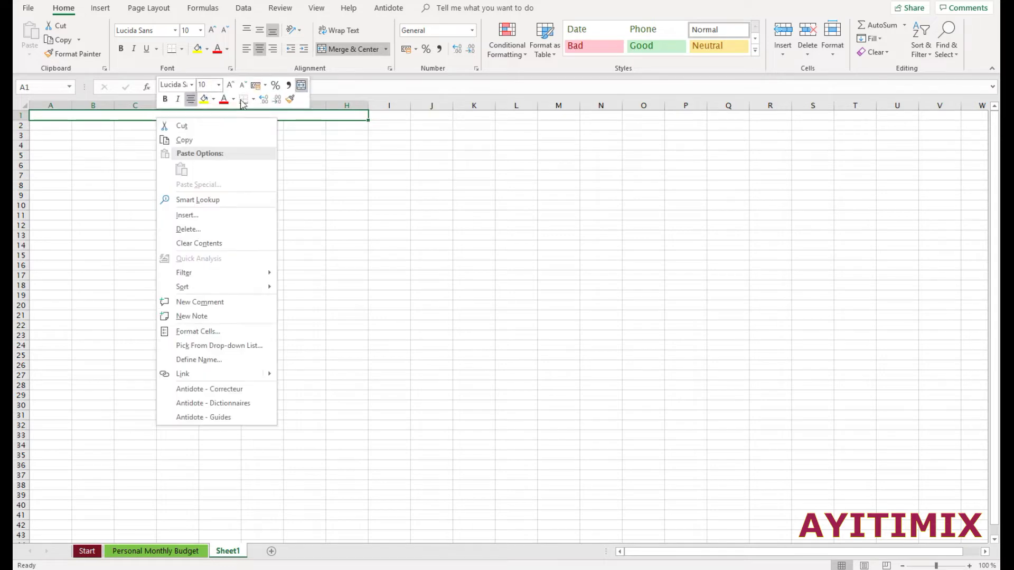
{"action": "key", "text": "Escape"}
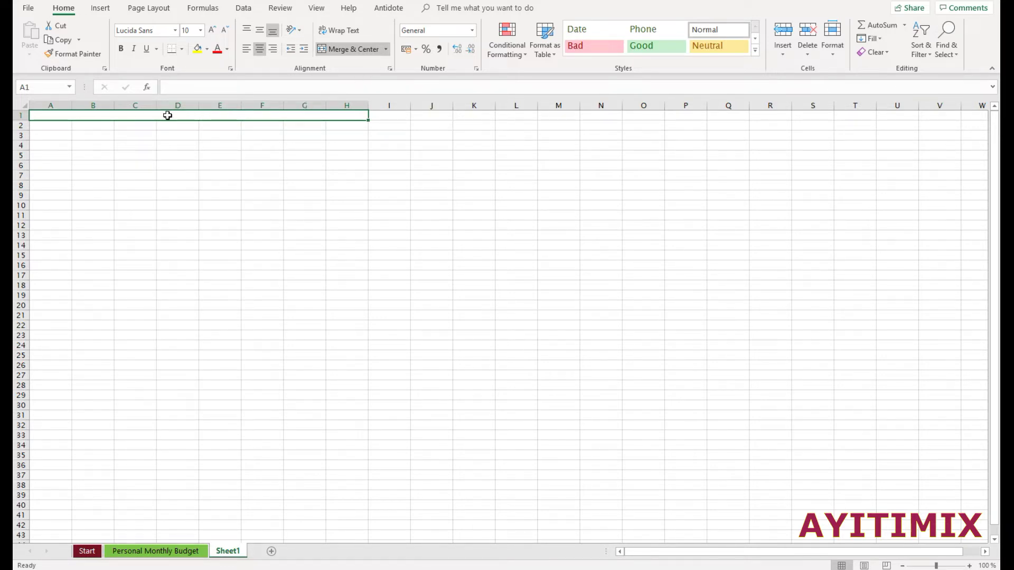
Step: Enter the title "BUDGET" in the merged cell across row 1
{"action": "type", "text": "B"}
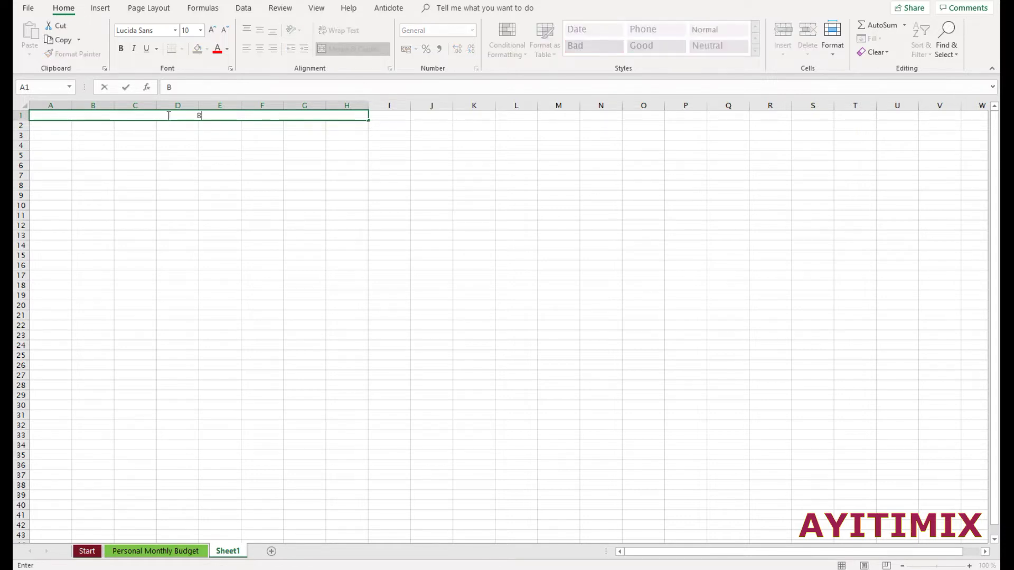
{"action": "type", "text": "UDGET"}
{"action": "left_click", "coordinate": [209, 135]}
Step: Set the height of row 1, which holds the merged BUDGET title, to 40
{"action": "left_click", "coordinate": [213, 116]}
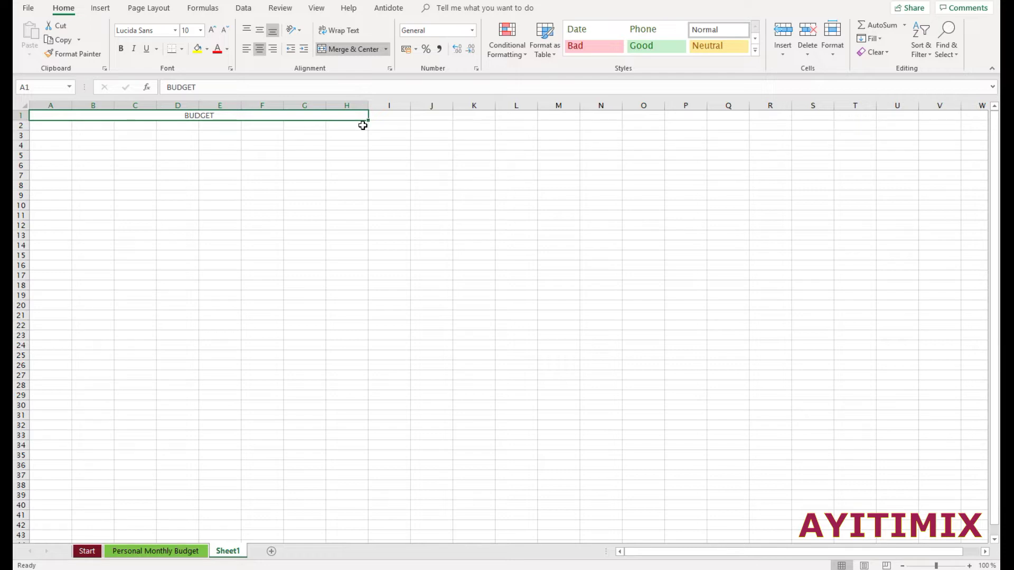
{"action": "right_click", "coordinate": [251, 121]}
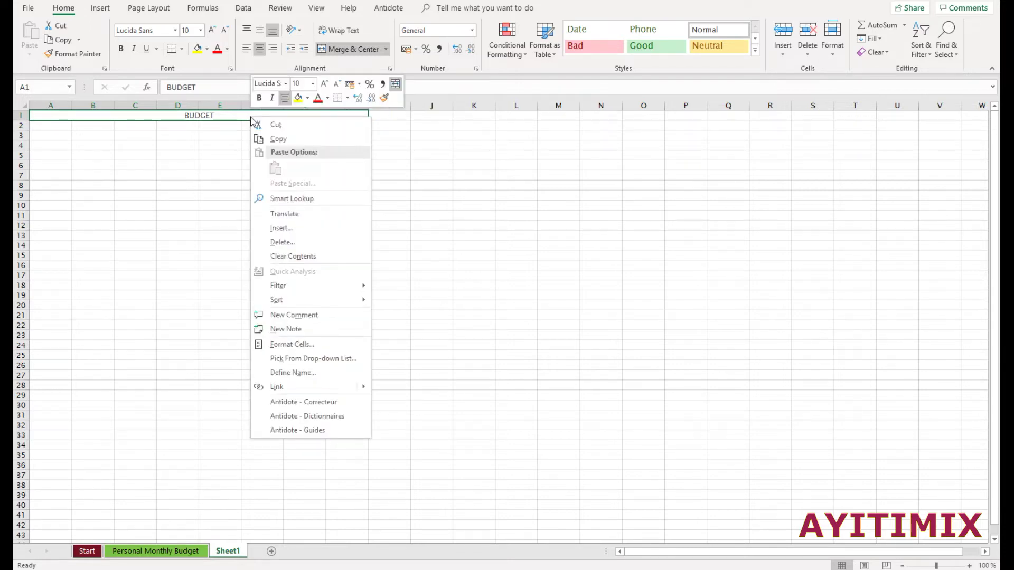
{"action": "left_click", "coordinate": [216, 116]}
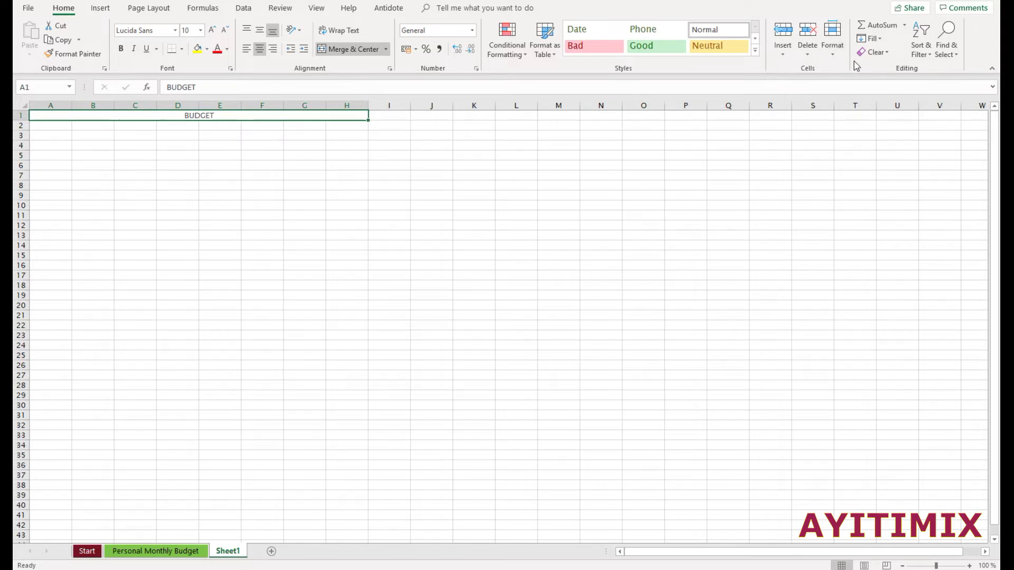
{"action": "left_click", "coordinate": [831, 47]}
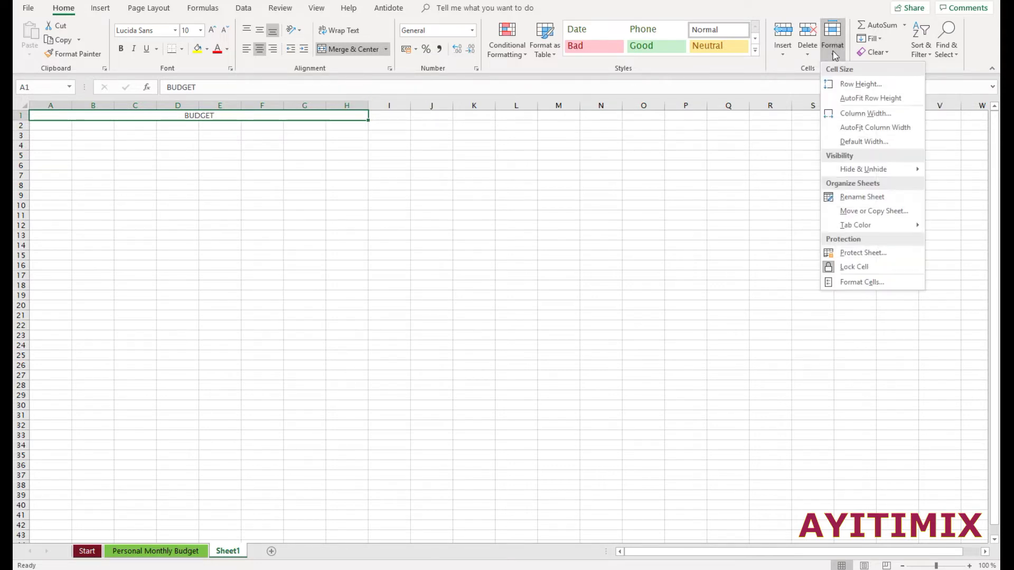
{"action": "left_click", "coordinate": [851, 87]}
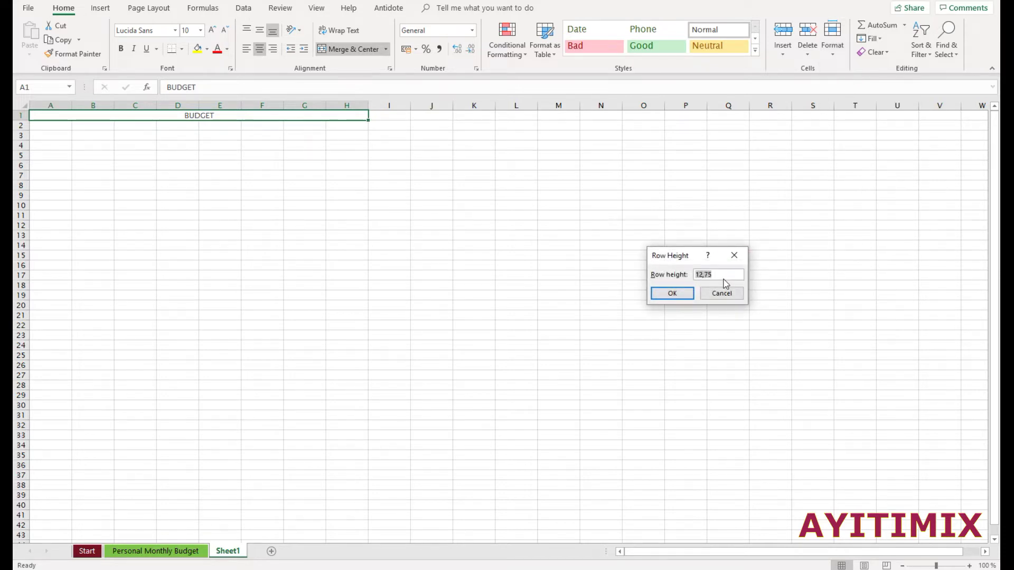
{"action": "type", "text": "40"}
{"action": "left_click", "coordinate": [681, 293]}
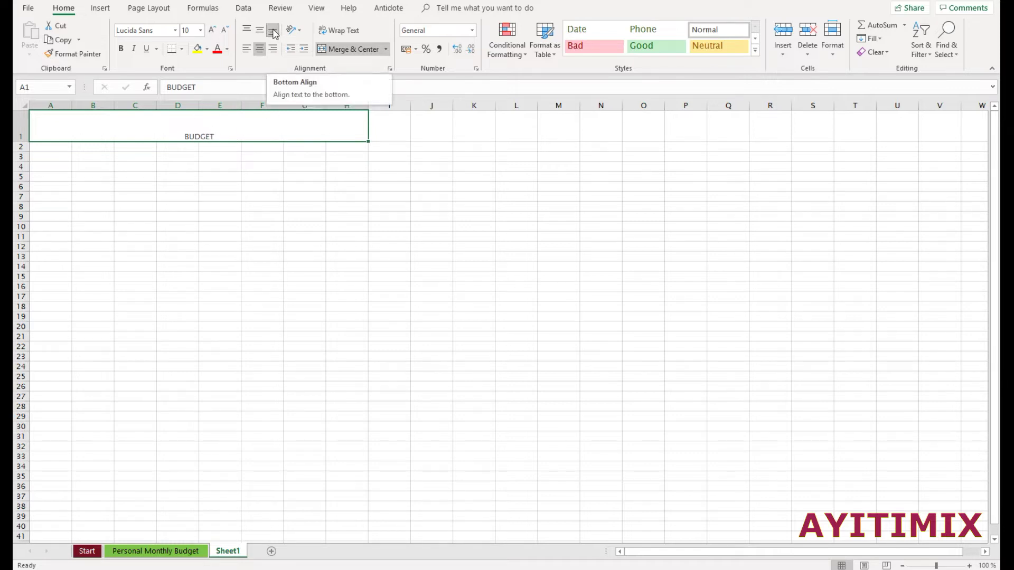
Step: Center the BUDGET title vertically in its merged cell and fill the cell with the theme's bright blue
{"action": "left_click", "coordinate": [261, 33]}
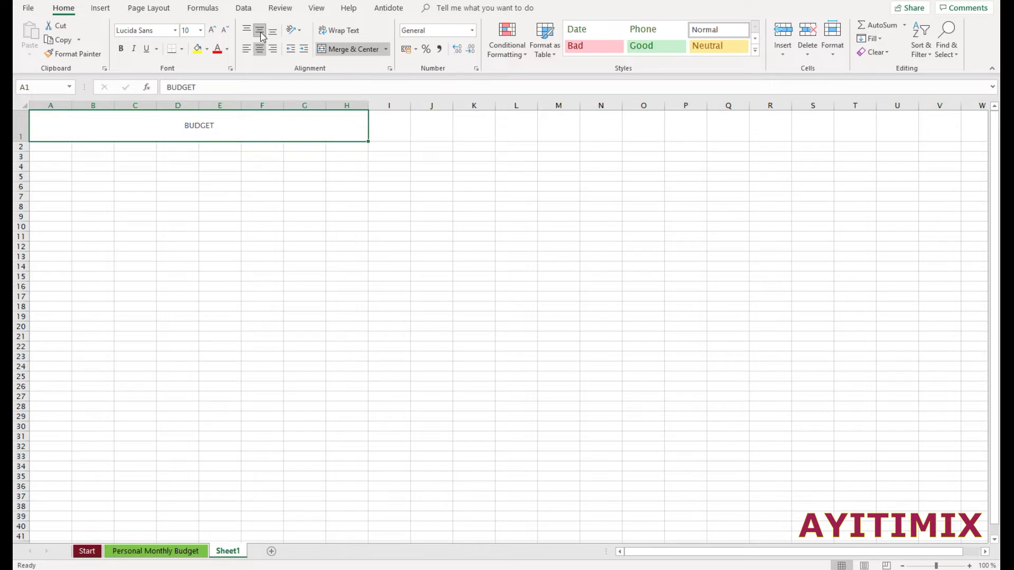
{"action": "left_click", "coordinate": [206, 49]}
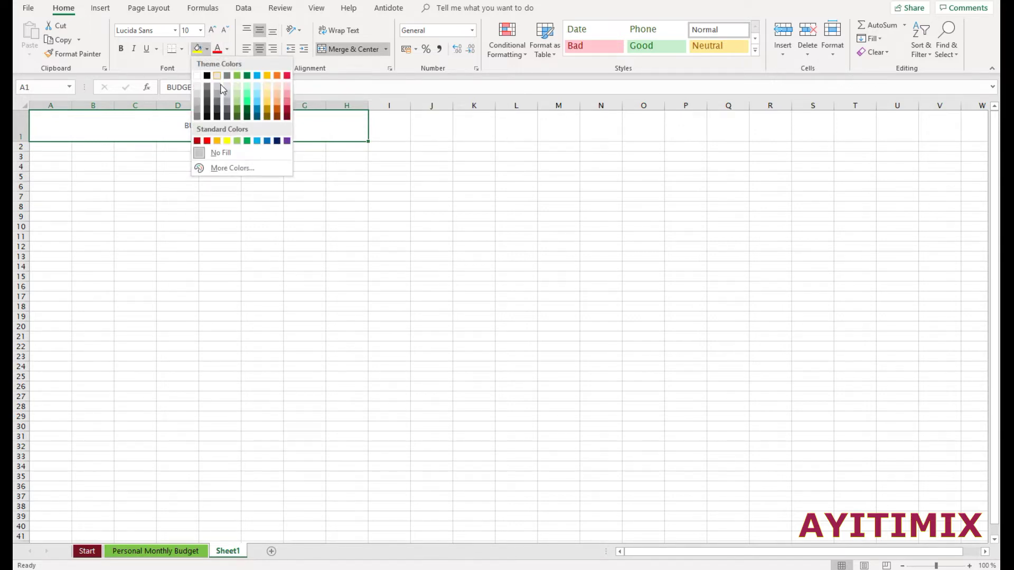
{"action": "left_click", "coordinate": [257, 77]}
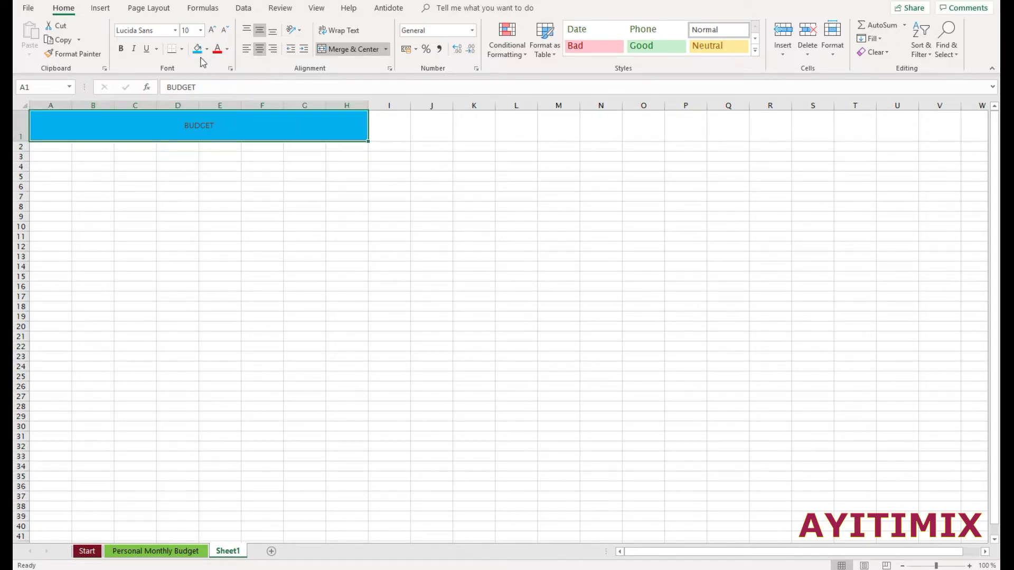
Step: Format the BUDGET title in Arial Black at font size 26
{"action": "left_click", "coordinate": [176, 31]}
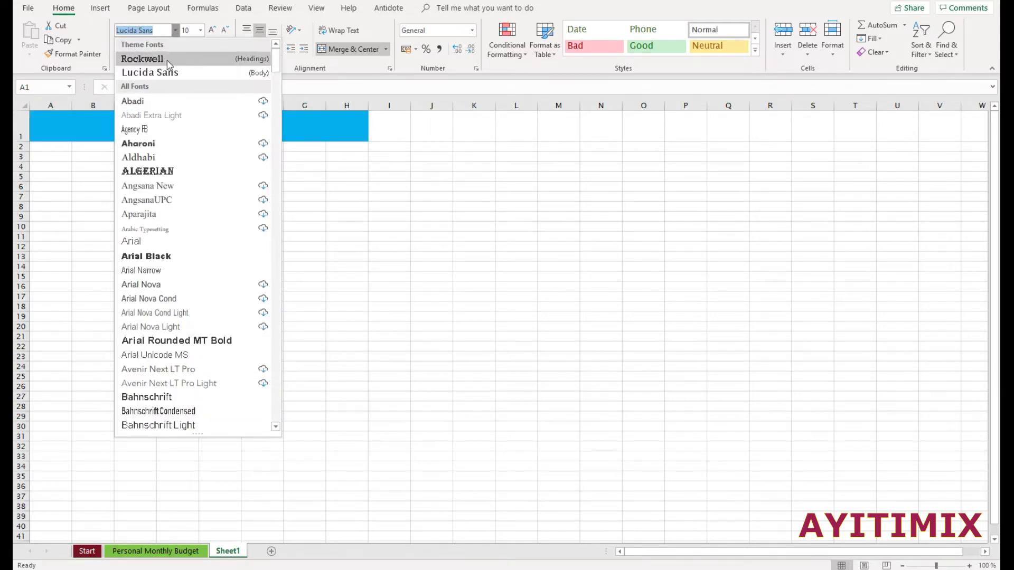
{"action": "left_click", "coordinate": [155, 257]}
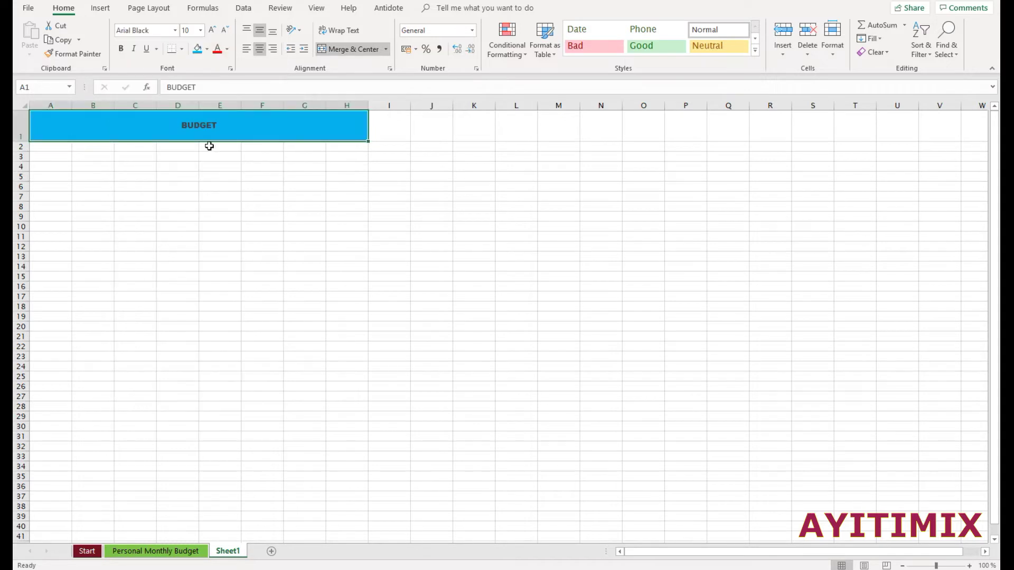
{"action": "left_click", "coordinate": [202, 31]}
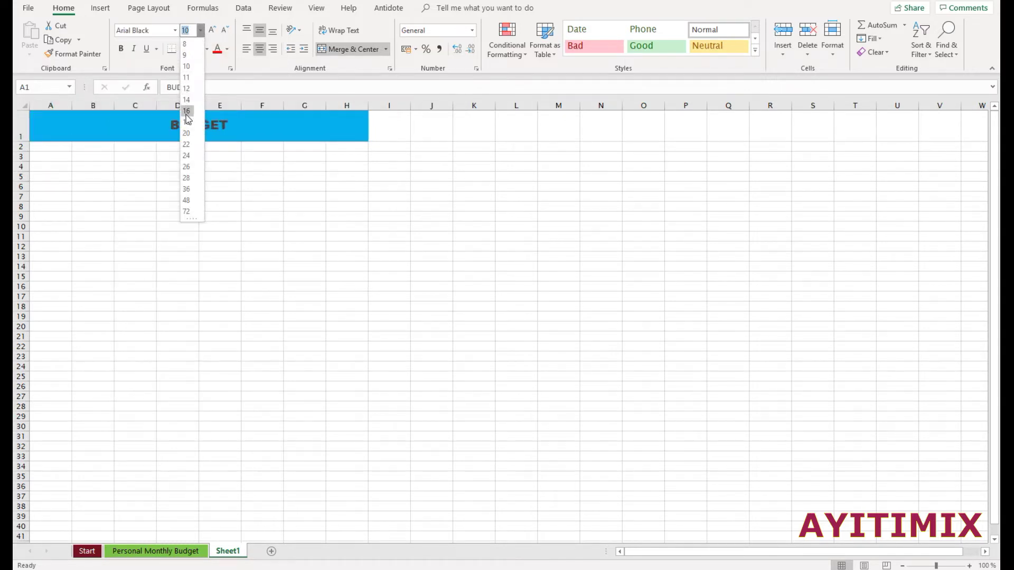
{"action": "left_click", "coordinate": [196, 165]}
{"action": "left_click", "coordinate": [312, 168]}
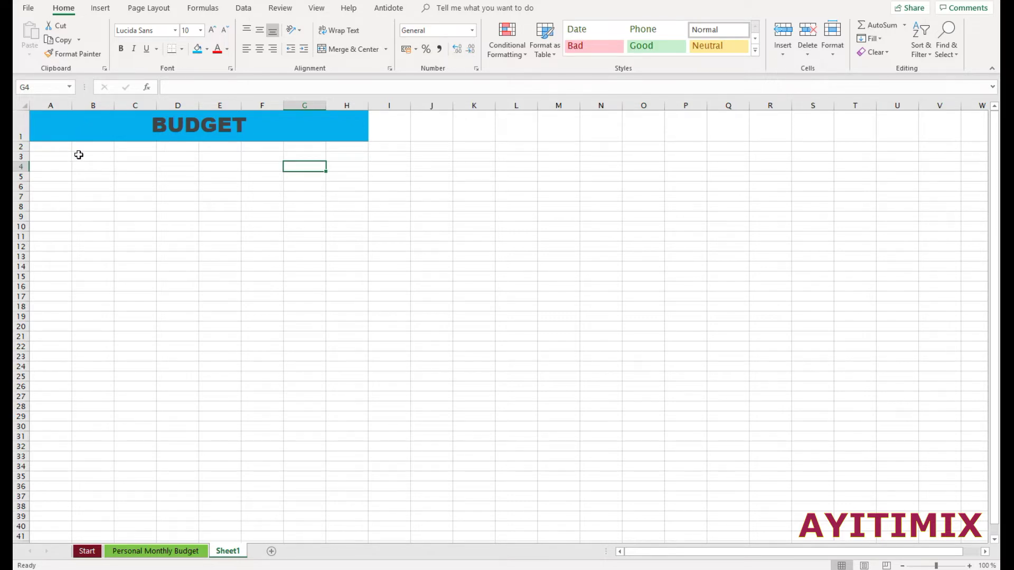
Step: Merge and center cells A2 through D2 and enter the heading "INCOME"
{"action": "left_click", "coordinate": [60, 149]}
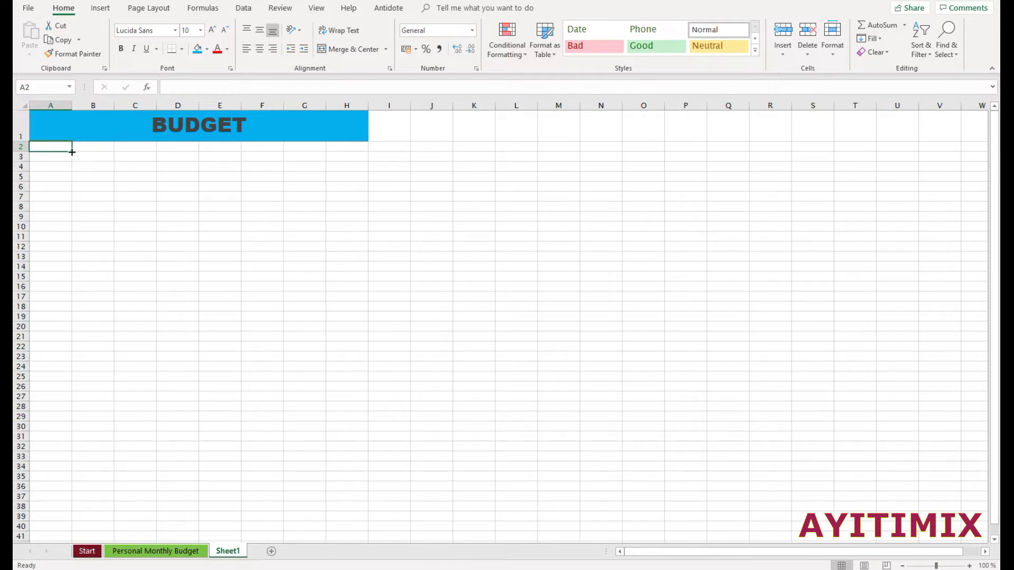
{"action": "left_click_drag", "start_coordinate": [72, 152], "coordinate": [188, 153]}
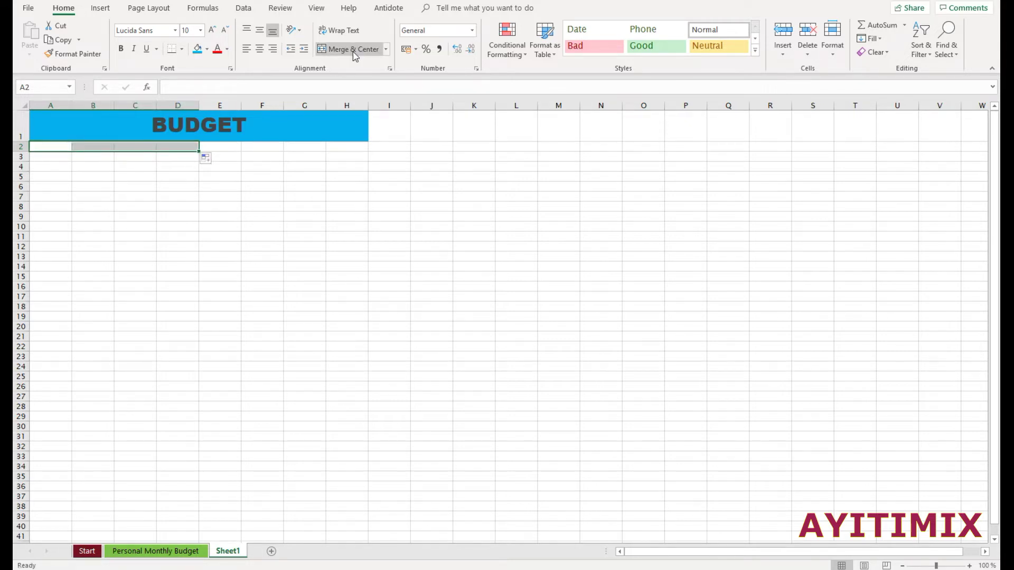
{"action": "left_click", "coordinate": [56, 147]}
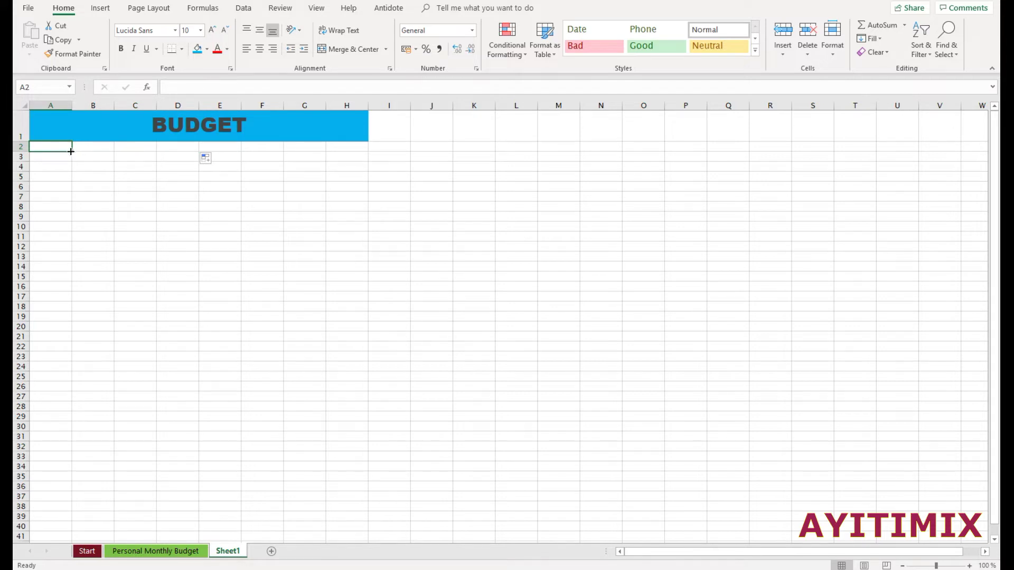
{"action": "left_click_drag", "start_coordinate": [71, 152], "coordinate": [185, 147]}
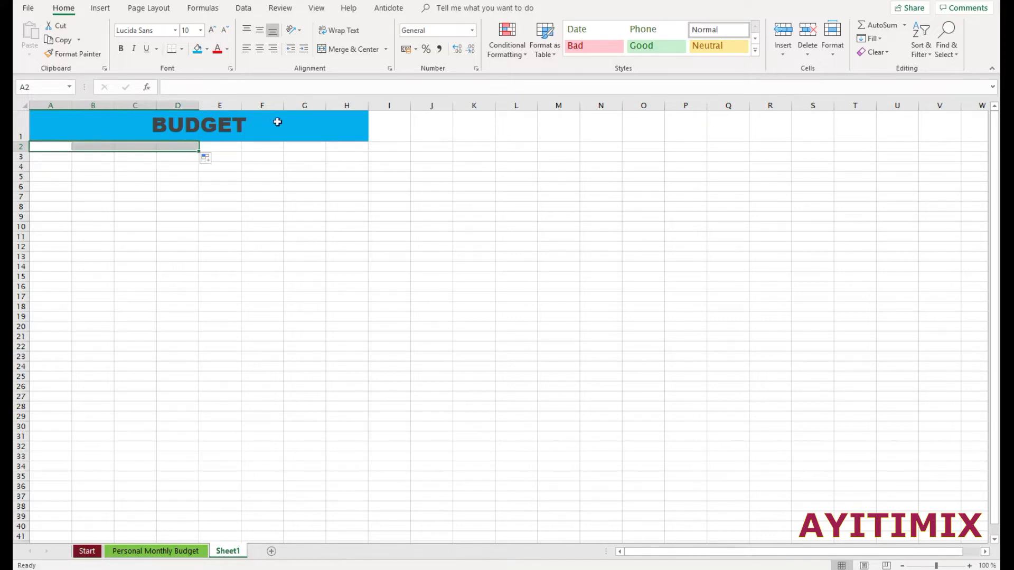
{"action": "left_click", "coordinate": [339, 49]}
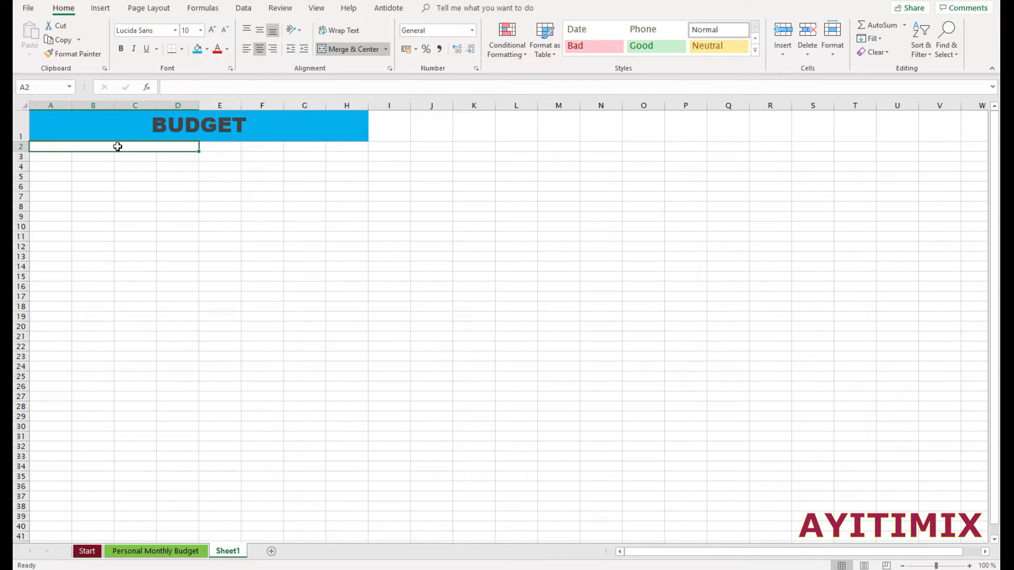
{"action": "type", "text": "INCOME"}
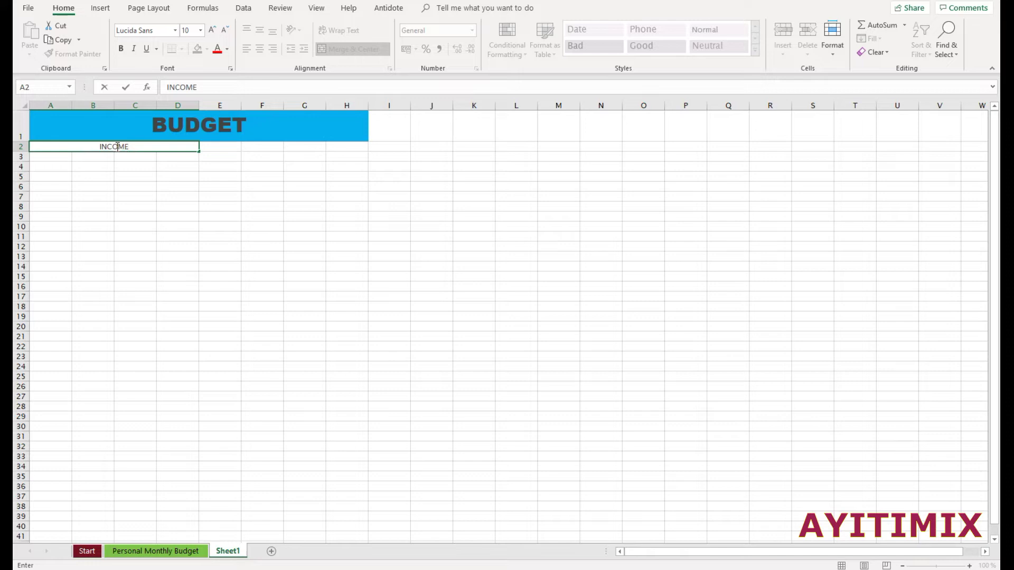
Step: Merge and center cells E2 through H2 and enter the heading "DEPANS"
{"action": "left_click", "coordinate": [212, 147]}
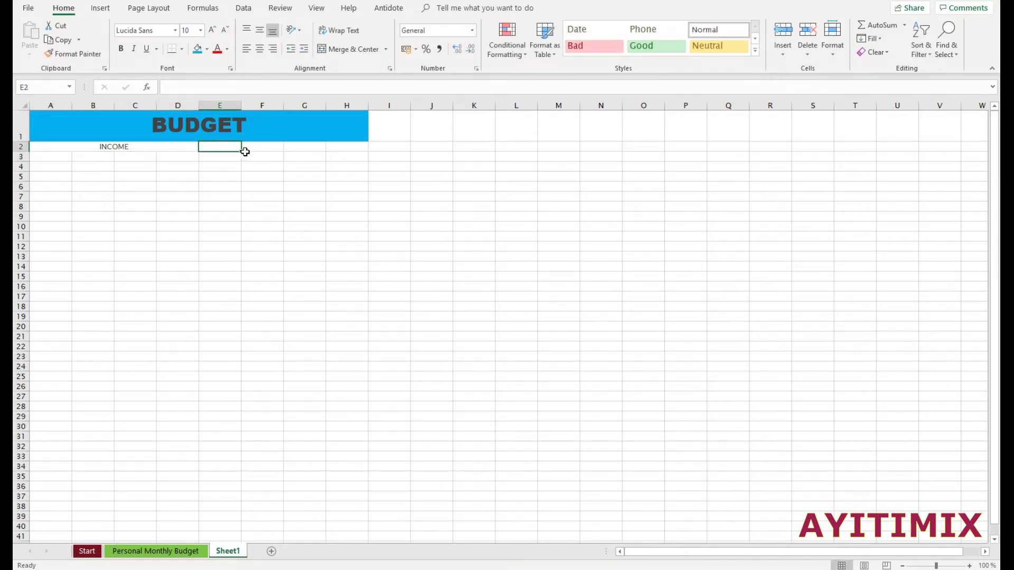
{"action": "left_click_drag", "start_coordinate": [244, 152], "coordinate": [362, 148]}
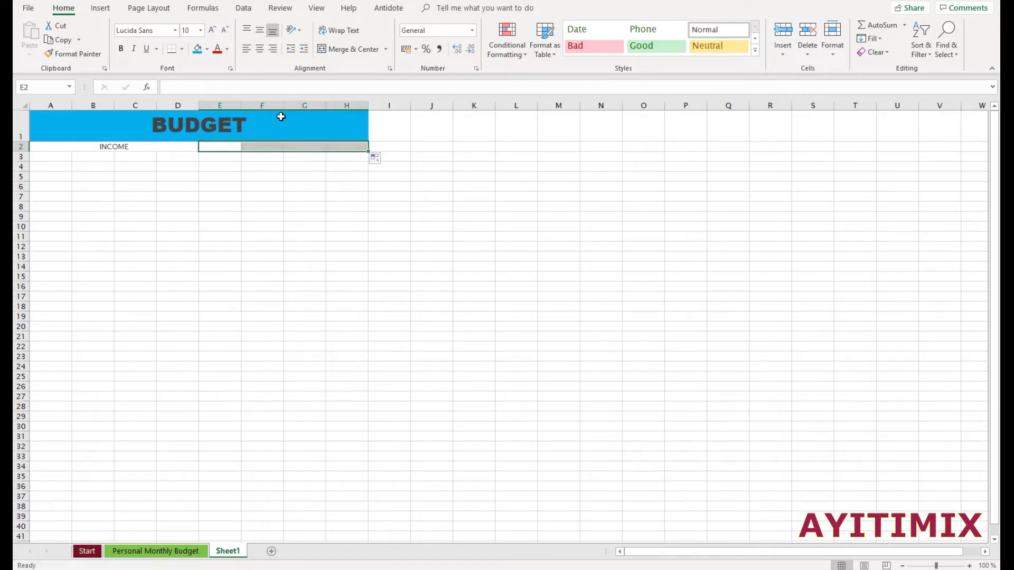
{"action": "left_click", "coordinate": [350, 48]}
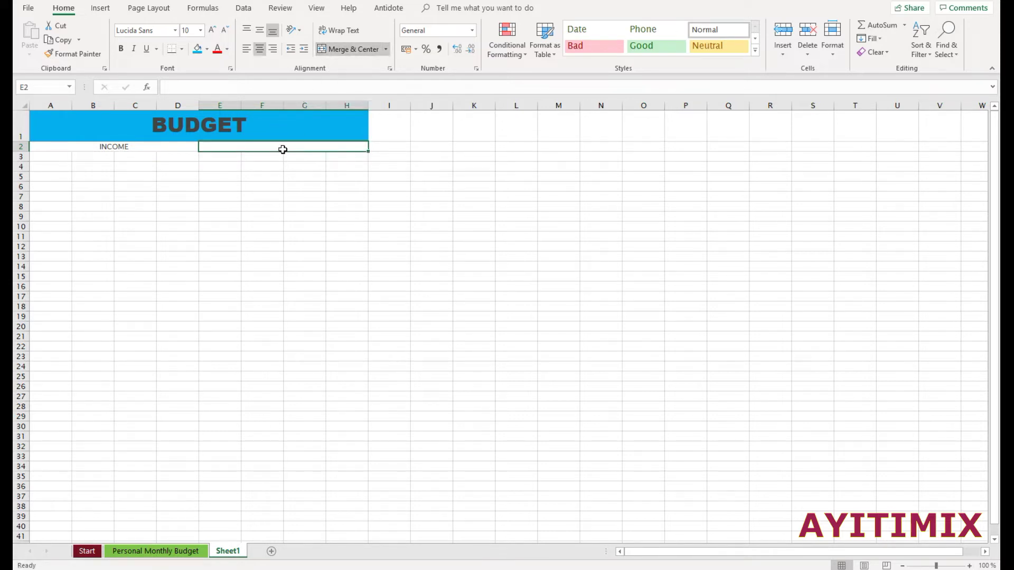
{"action": "type", "text": "DEPANS"}
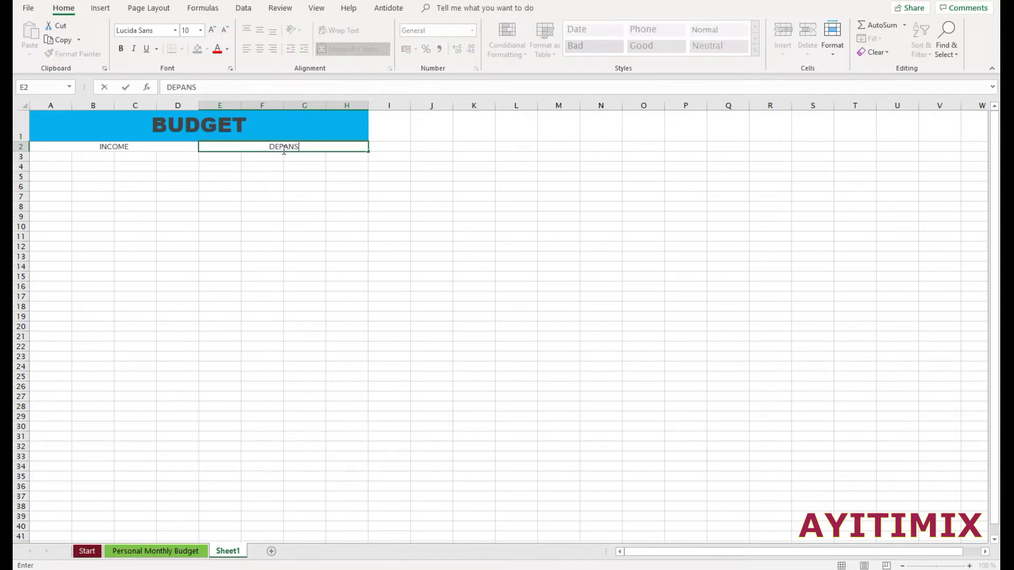
{"action": "left_click", "coordinate": [285, 166]}
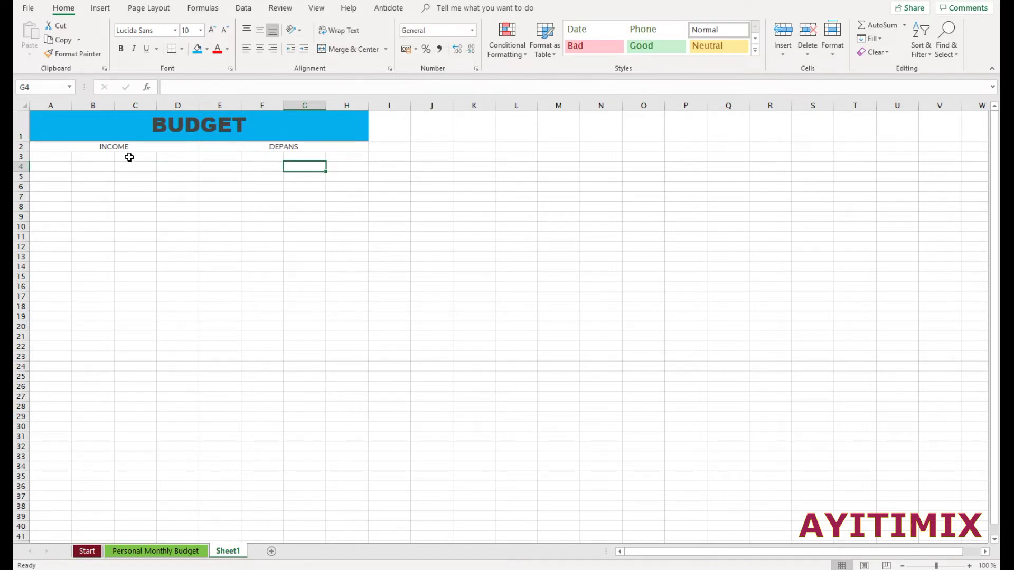
Step: Set the height of row 2, which holds the INCOME and DEPANS headings, to 20
{"action": "left_click", "coordinate": [95, 159]}
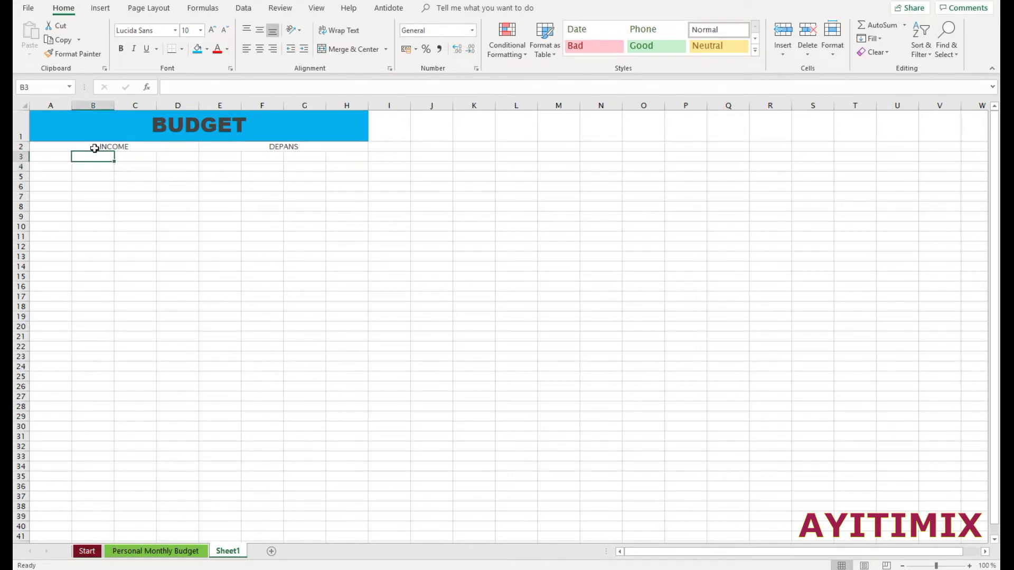
{"action": "left_click", "coordinate": [73, 149]}
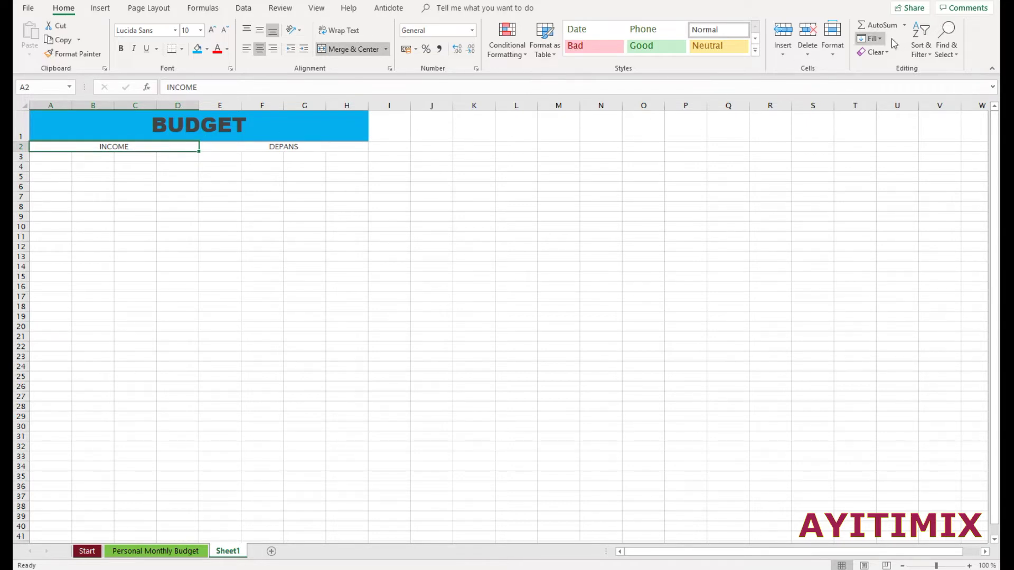
{"action": "left_click", "coordinate": [833, 53]}
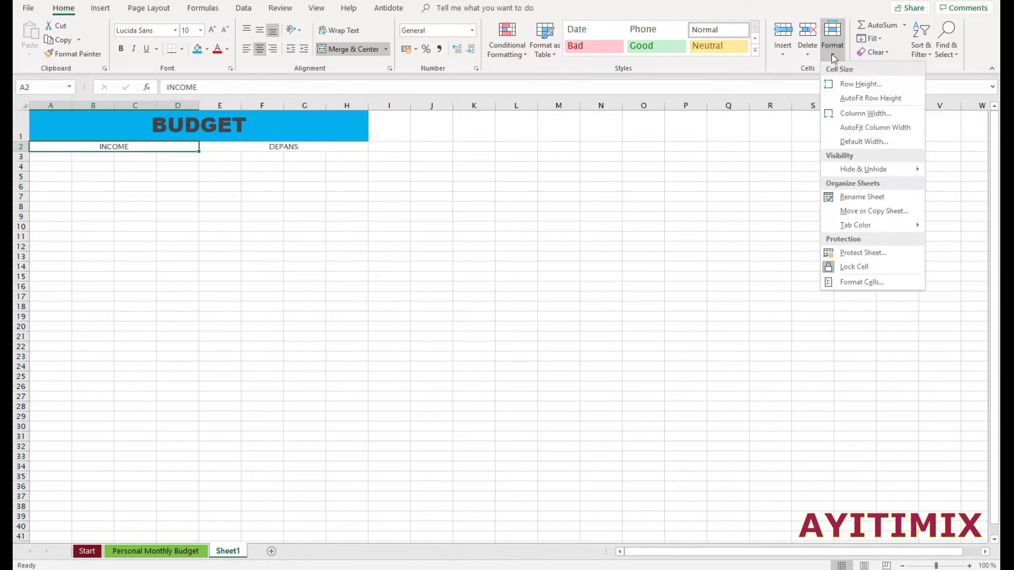
{"action": "left_click", "coordinate": [858, 85]}
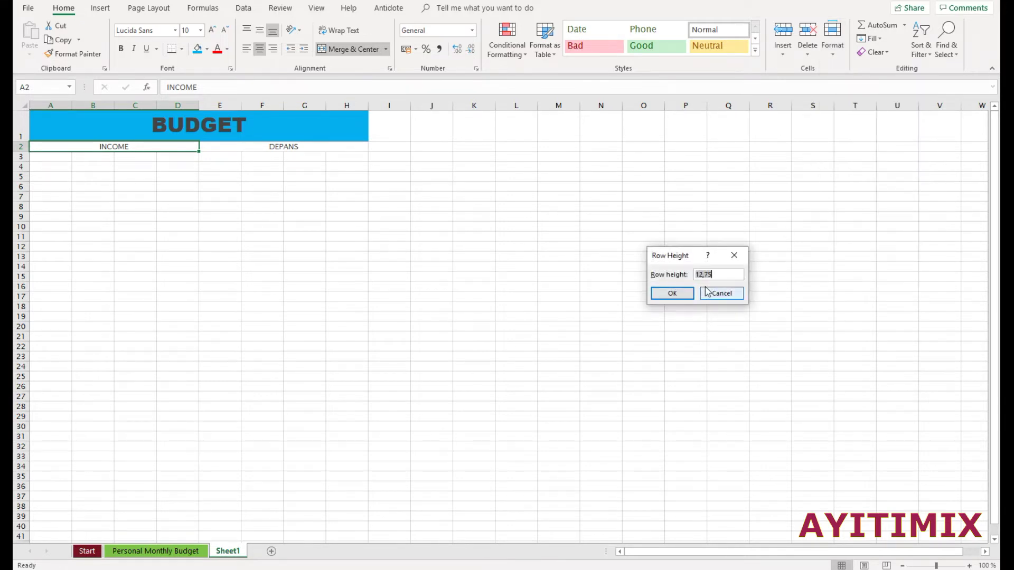
{"action": "type", "text": "20"}
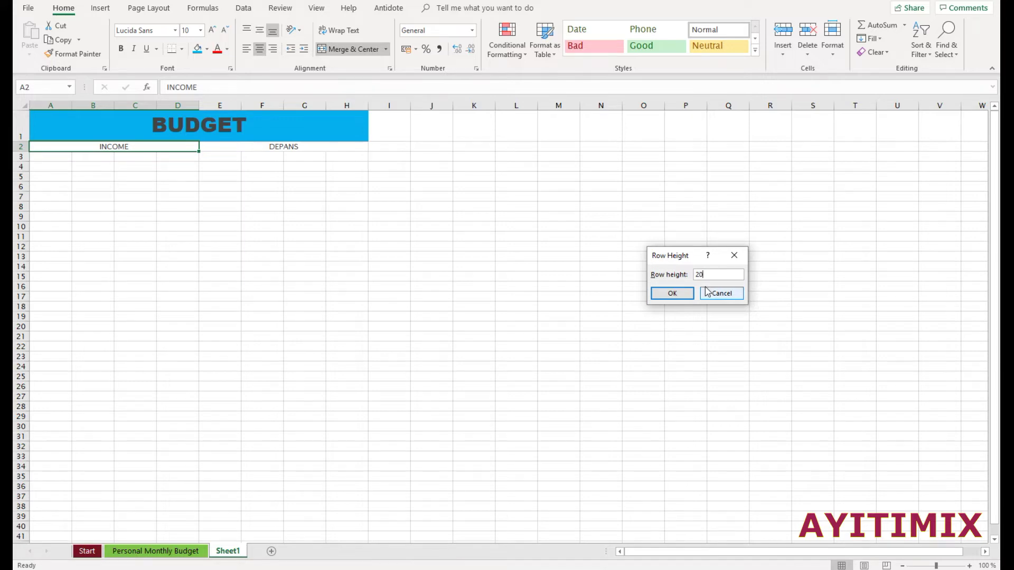
{"action": "left_click", "coordinate": [675, 293]}
{"action": "left_click", "coordinate": [309, 290]}
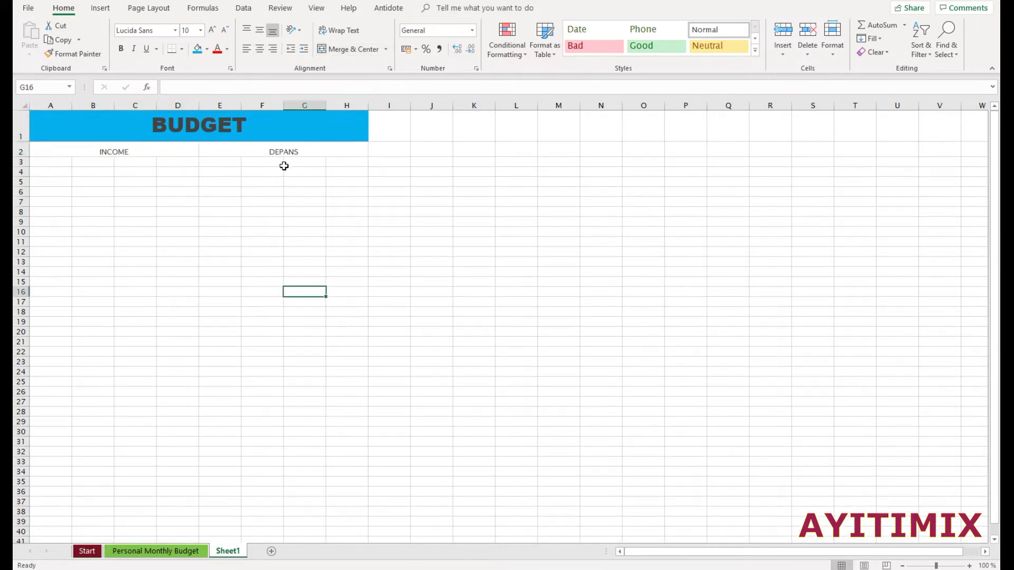
Step: Fill the merged INCOME heading cell with the theme's light green
{"action": "left_click", "coordinate": [121, 154]}
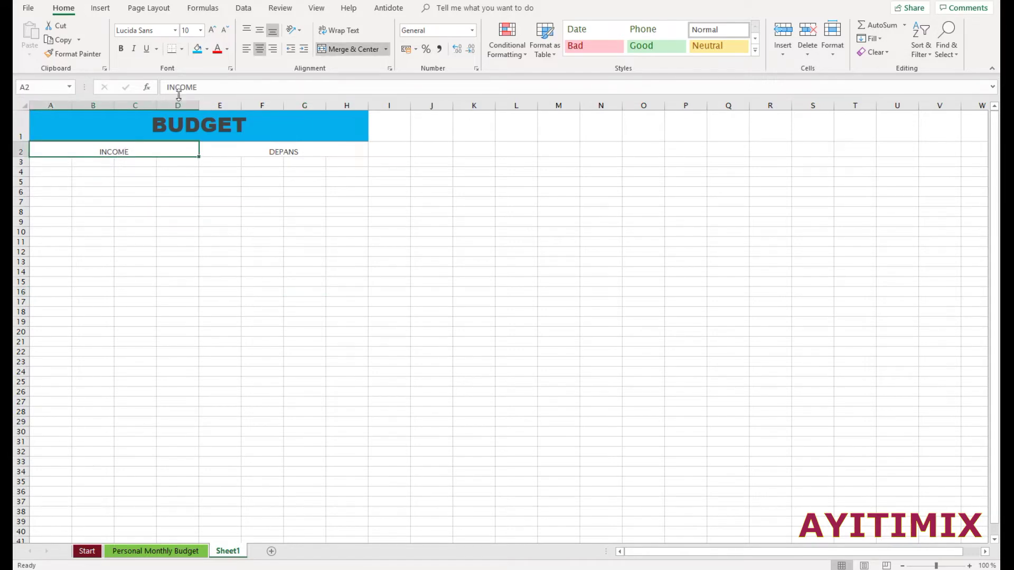
{"action": "left_click", "coordinate": [207, 50]}
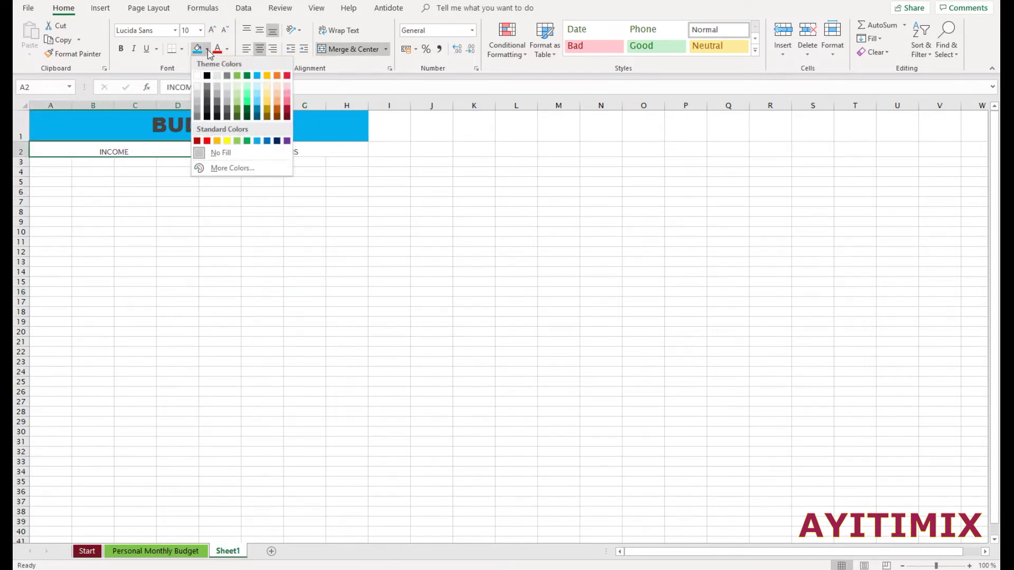
{"action": "left_click", "coordinate": [238, 77]}
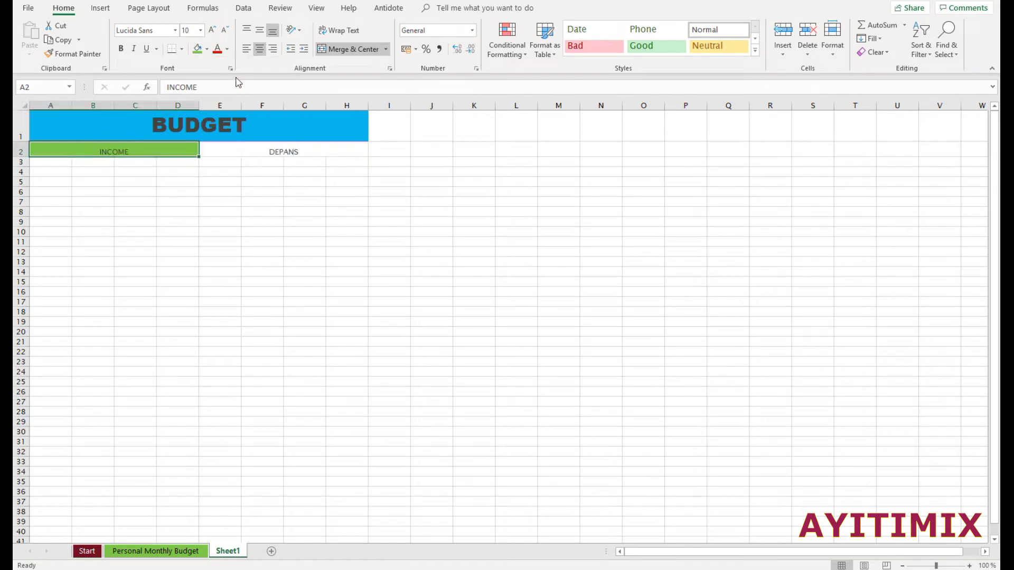
Step: Fill the merged DEPANS heading cell with the theme's red
{"action": "left_click", "coordinate": [272, 151]}
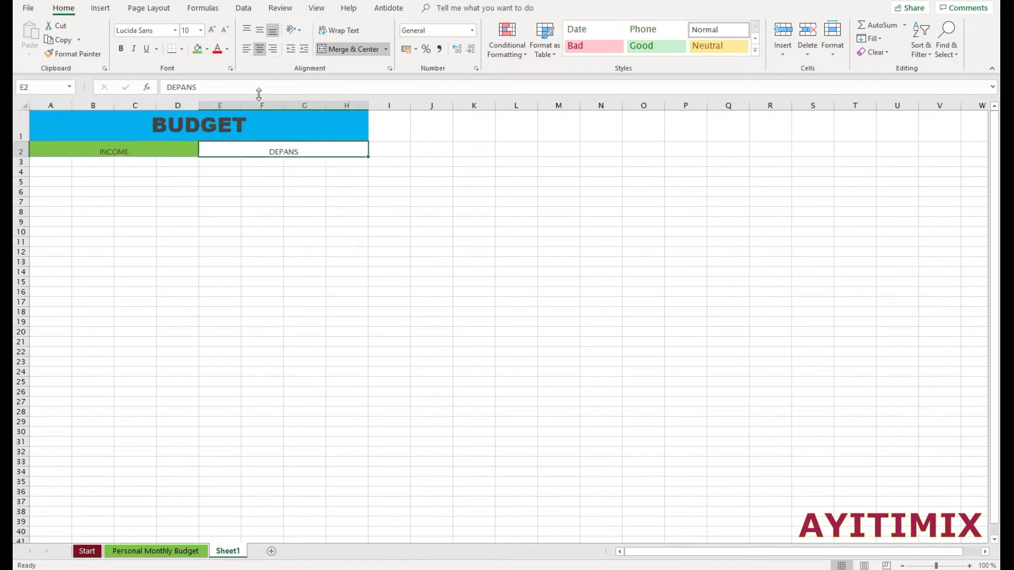
{"action": "left_click", "coordinate": [206, 50]}
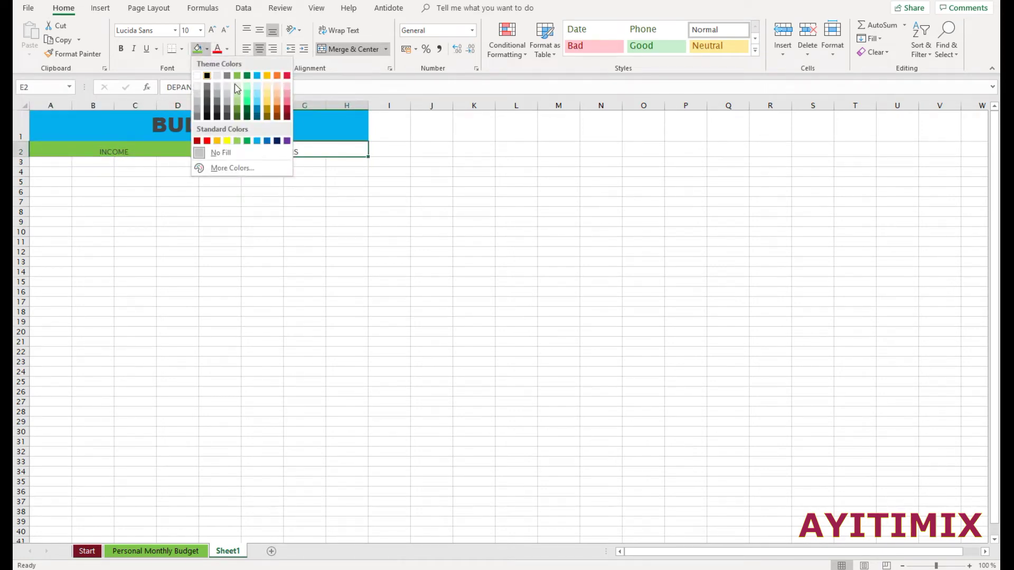
{"action": "left_click", "coordinate": [288, 77]}
{"action": "left_click", "coordinate": [431, 201]}
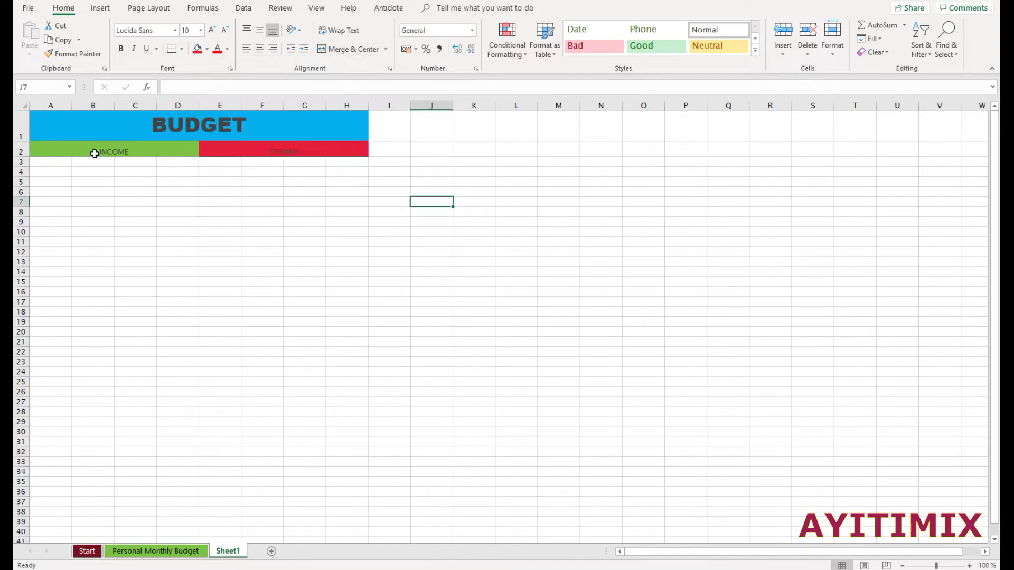
Step: Enter the income labels "JOB 1", "JOB 2" and "UBER" in cells A3 through A5
{"action": "left_click", "coordinate": [53, 164]}
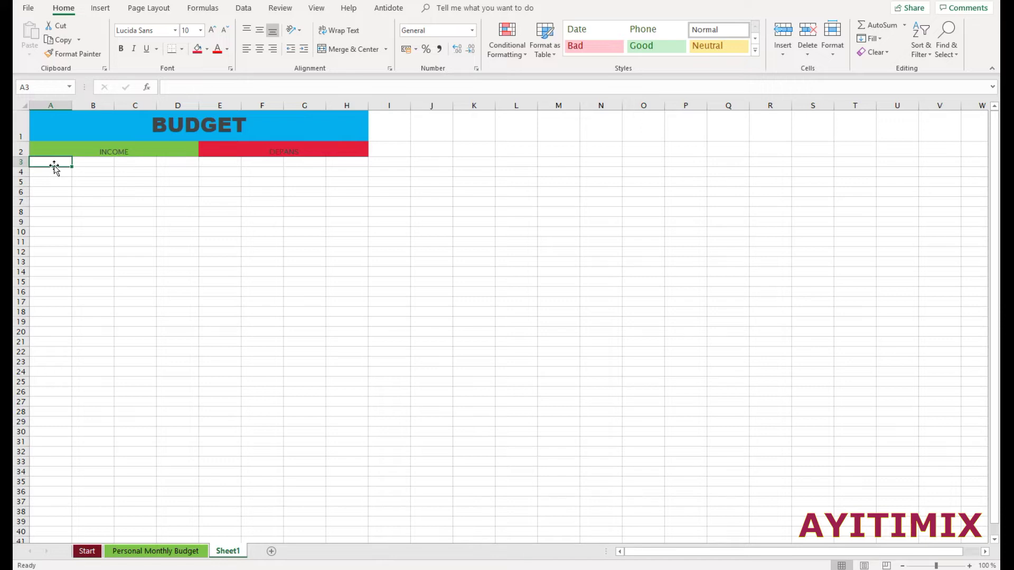
{"action": "type", "text": "JO"}
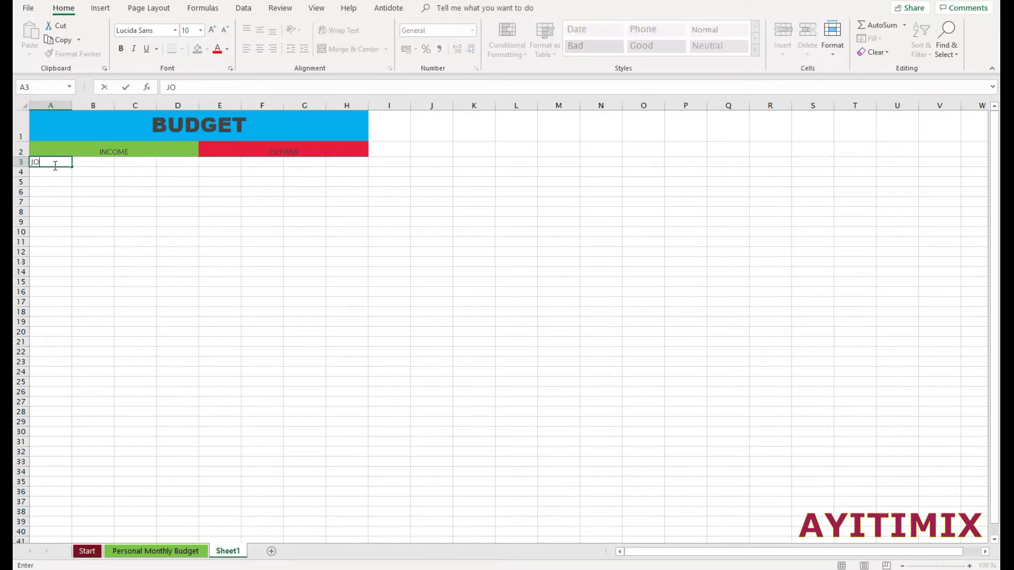
{"action": "type", "text": "B 1"}
{"action": "left_click", "coordinate": [52, 169]}
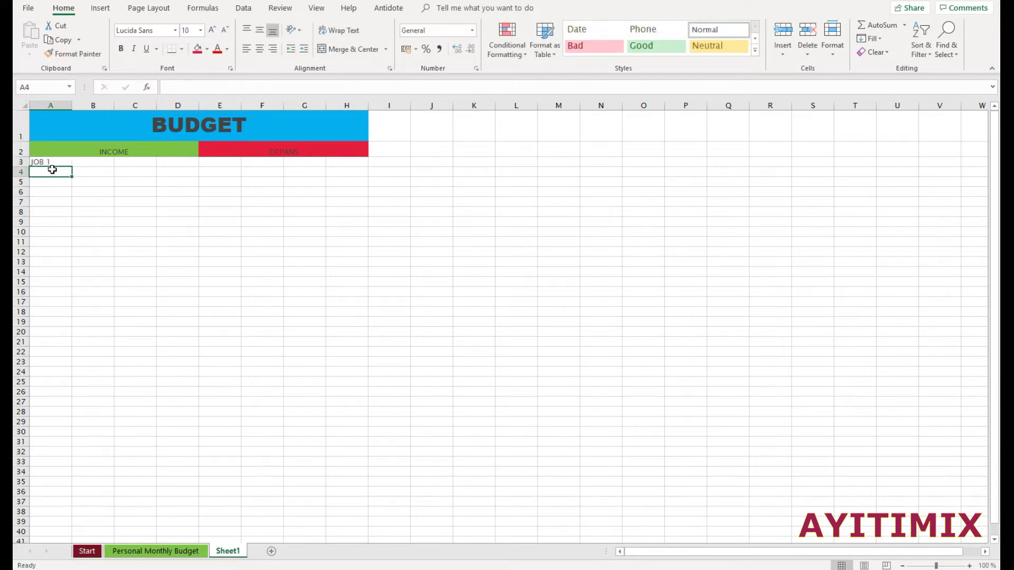
{"action": "type", "text": "JOB 2"}
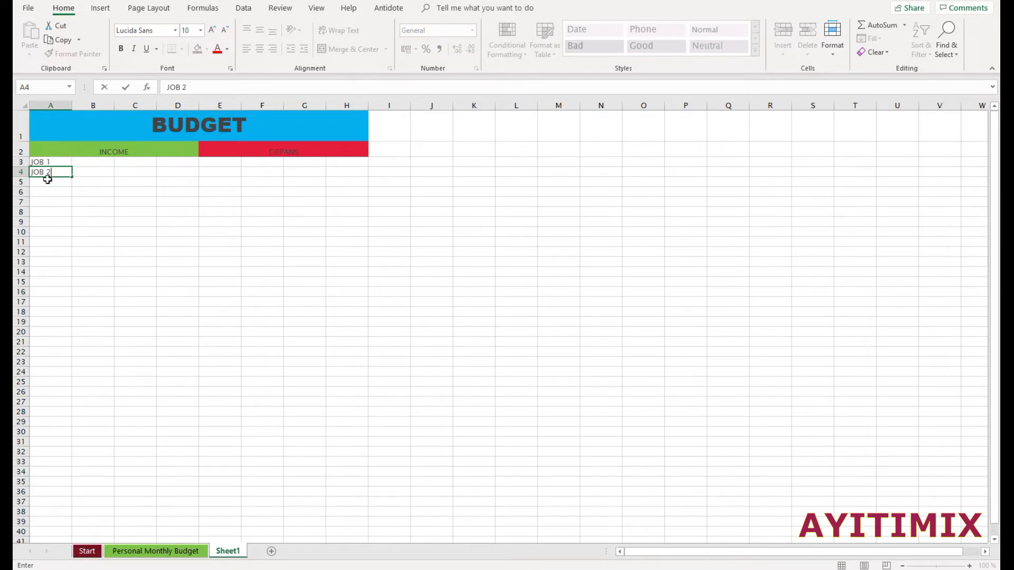
{"action": "left_click", "coordinate": [48, 181]}
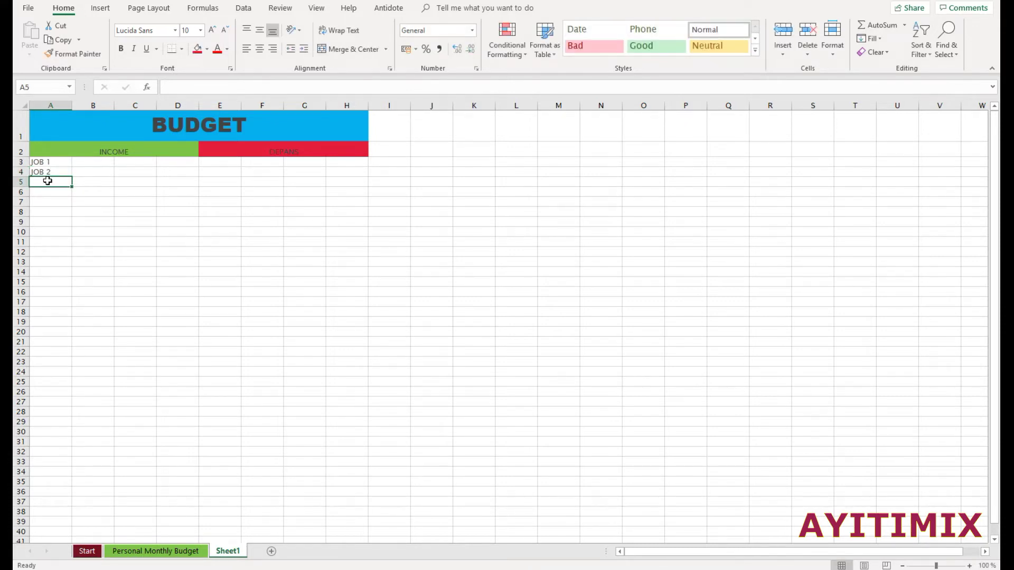
{"action": "type", "text": "U"}
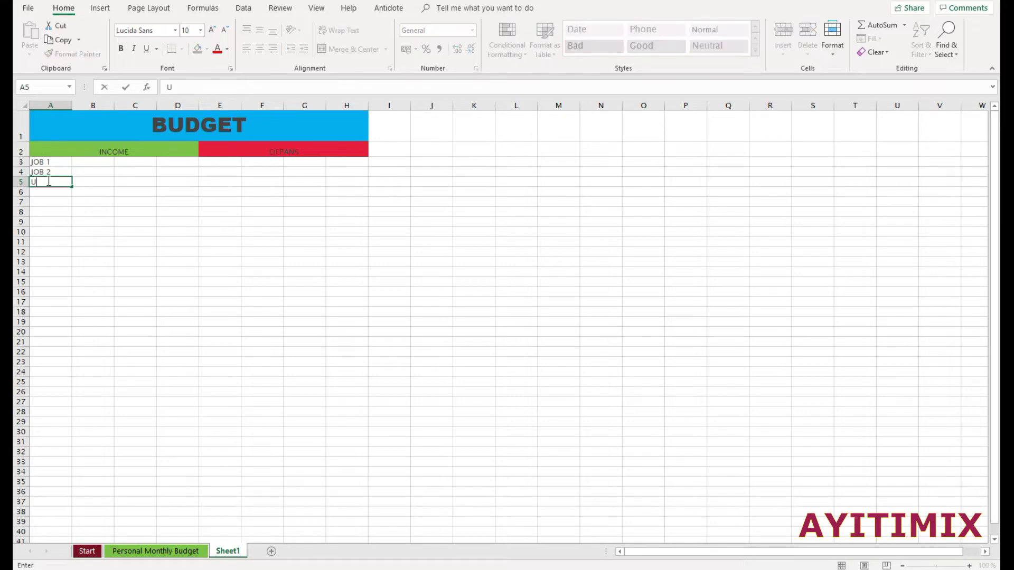
{"action": "type", "text": "BER"}
Step: Add the income labels "BRASSE", "PENSION" and "CHèK ZONBI" in cells A6 through A8
{"action": "left_click", "coordinate": [52, 195]}
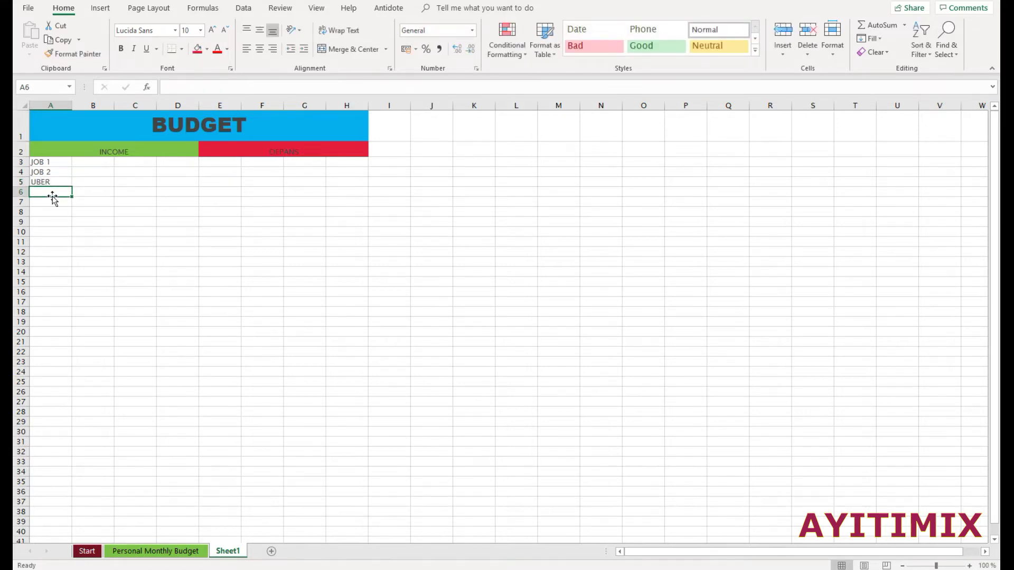
{"action": "type", "text": "BRASSE"}
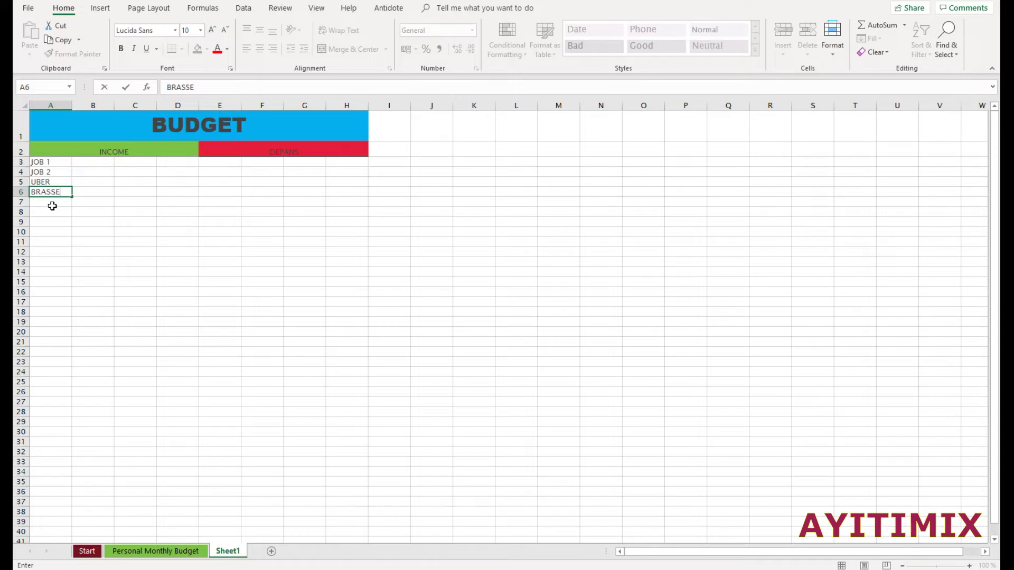
{"action": "left_click", "coordinate": [55, 206]}
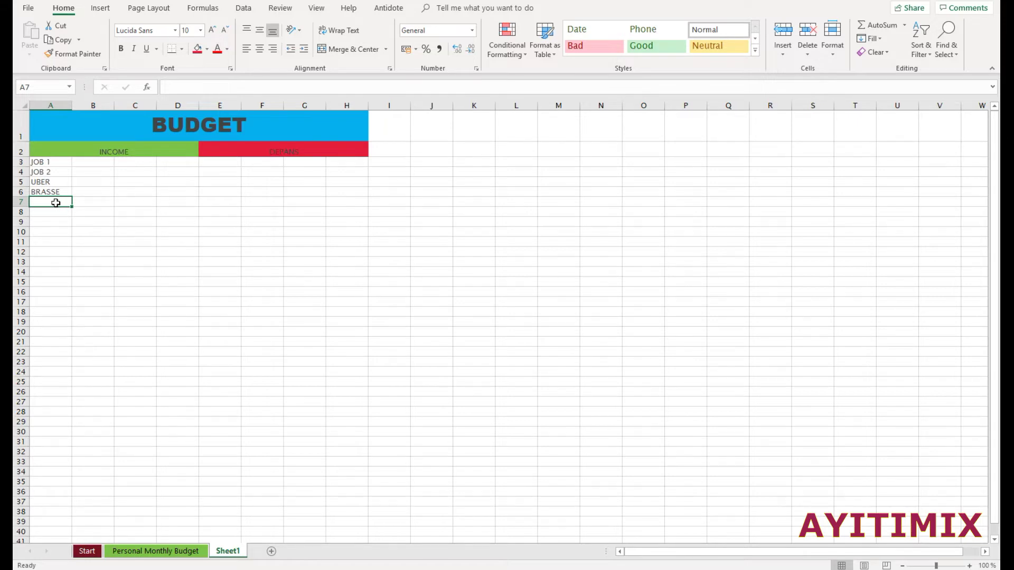
{"action": "type", "text": "PENSION"}
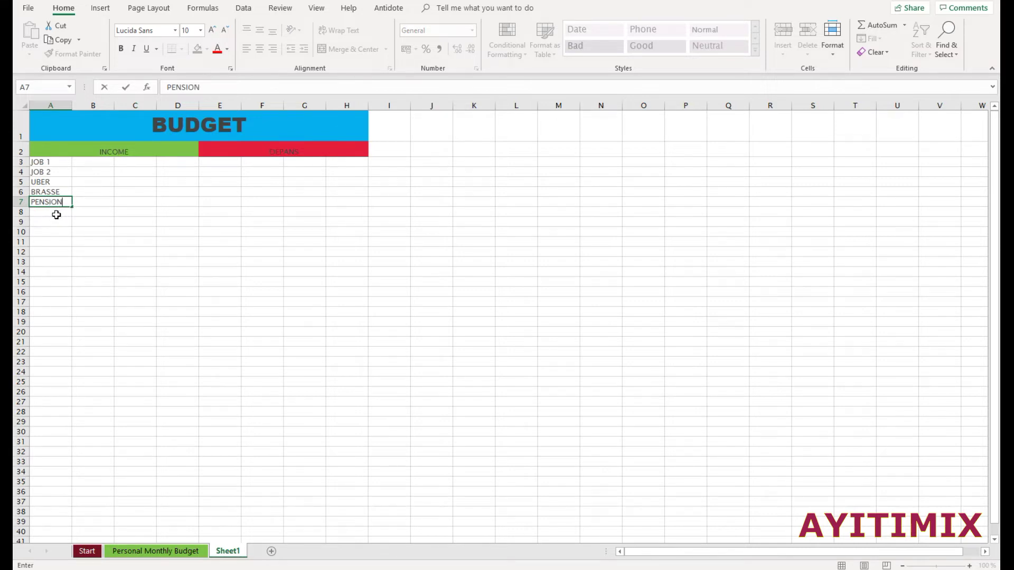
{"action": "left_click", "coordinate": [55, 213]}
{"action": "type", "text": "CH"}
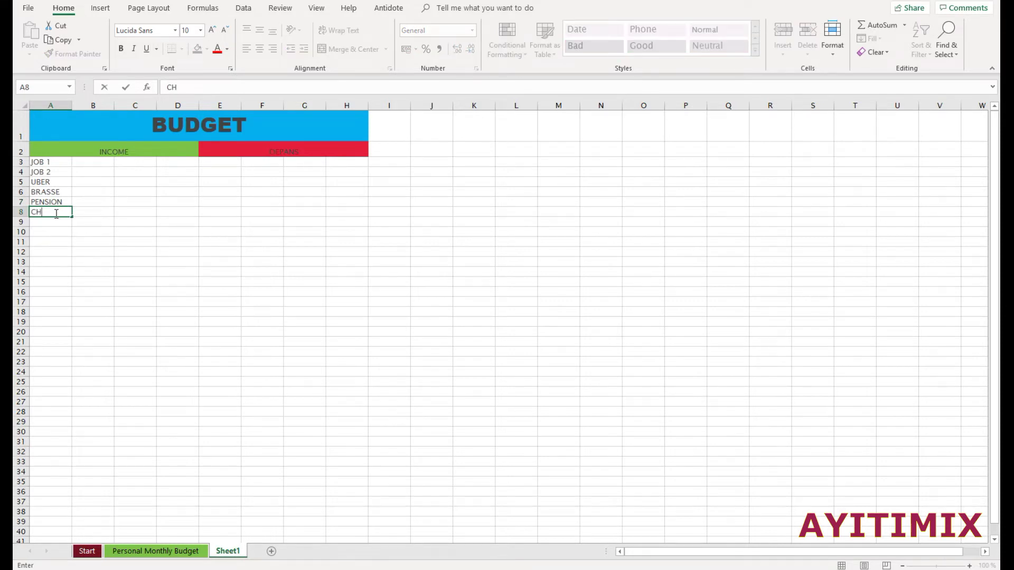
{"action": "type", "text": "èK ZONBI"}
{"action": "left_click", "coordinate": [102, 205]}
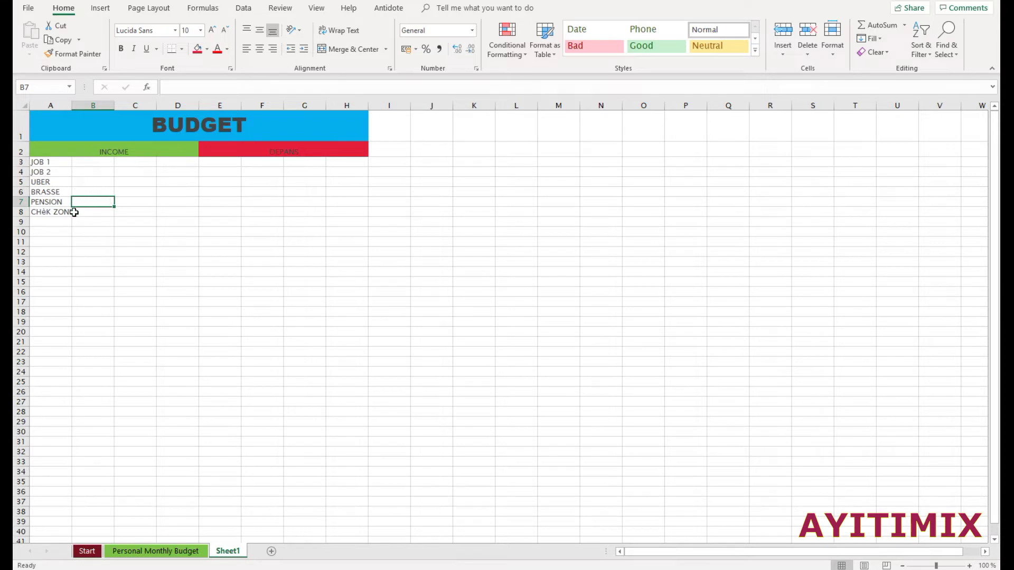
Step: Merge and center cells B3 through D3 and extend the merged format down to row 8
{"action": "left_click", "coordinate": [222, 165]}
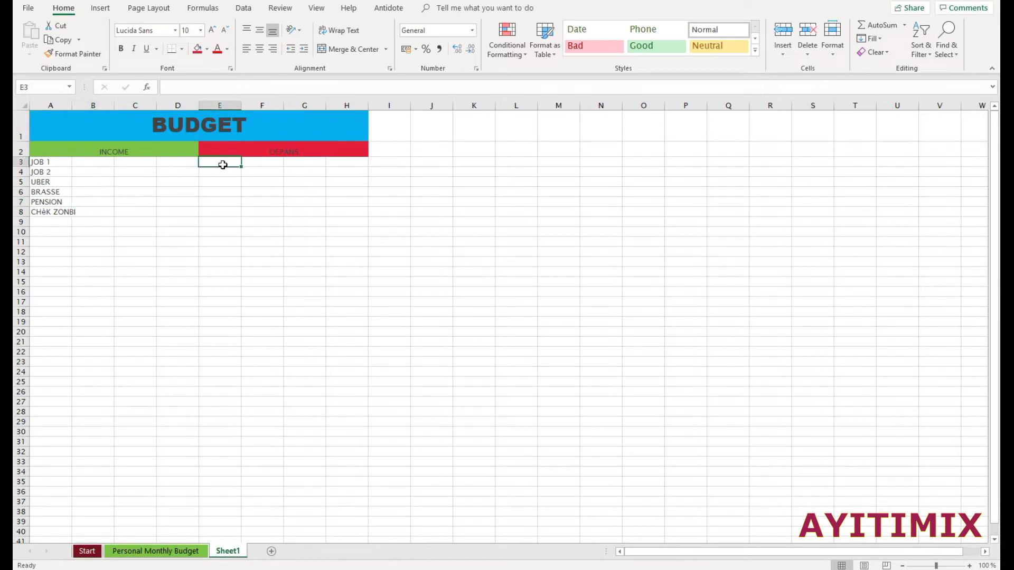
{"action": "left_click", "coordinate": [93, 165]}
{"action": "left_click_drag", "start_coordinate": [93, 165], "coordinate": [170, 164]}
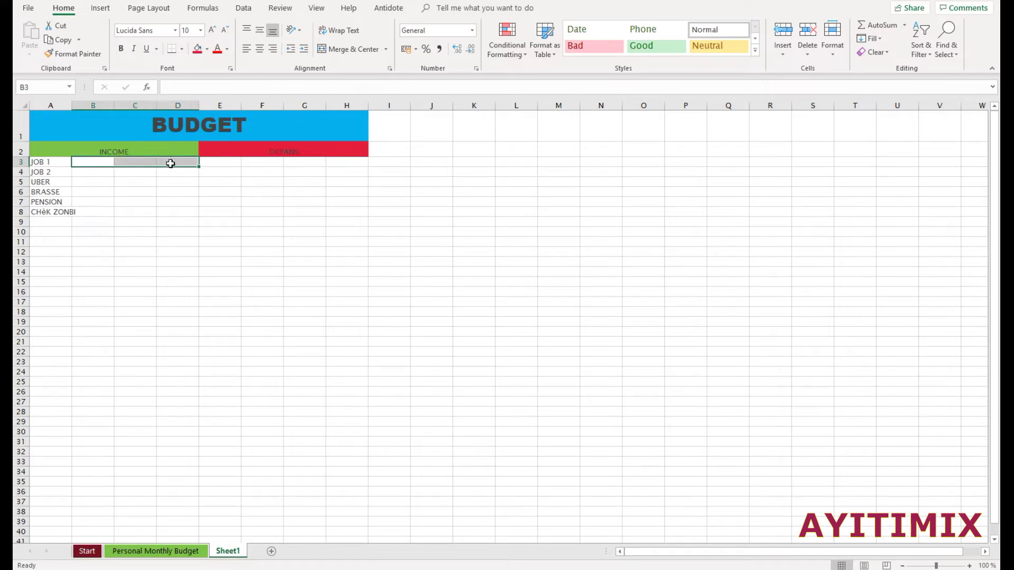
{"action": "left_click", "coordinate": [345, 50]}
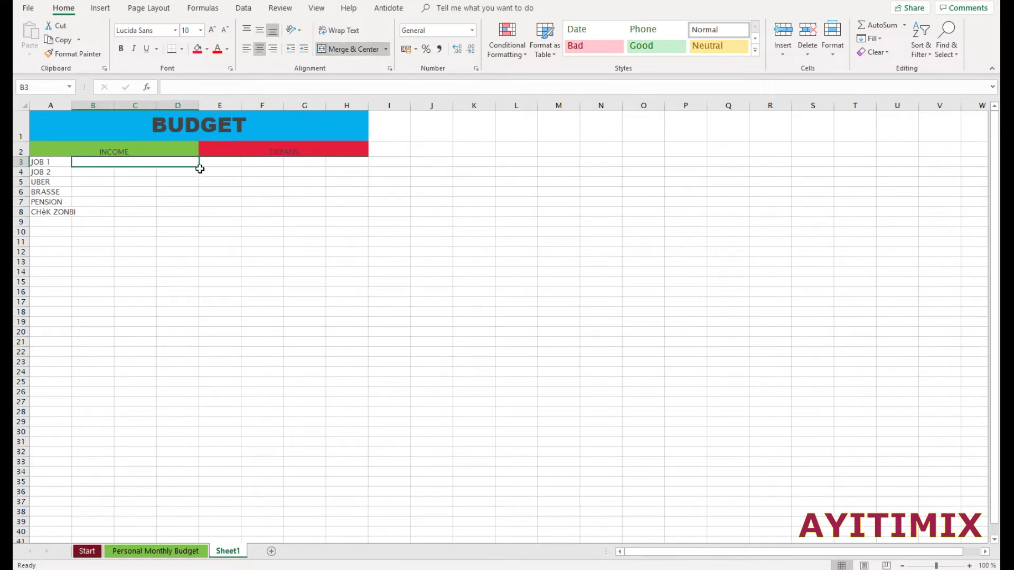
{"action": "left_click_drag", "start_coordinate": [199, 168], "coordinate": [194, 215]}
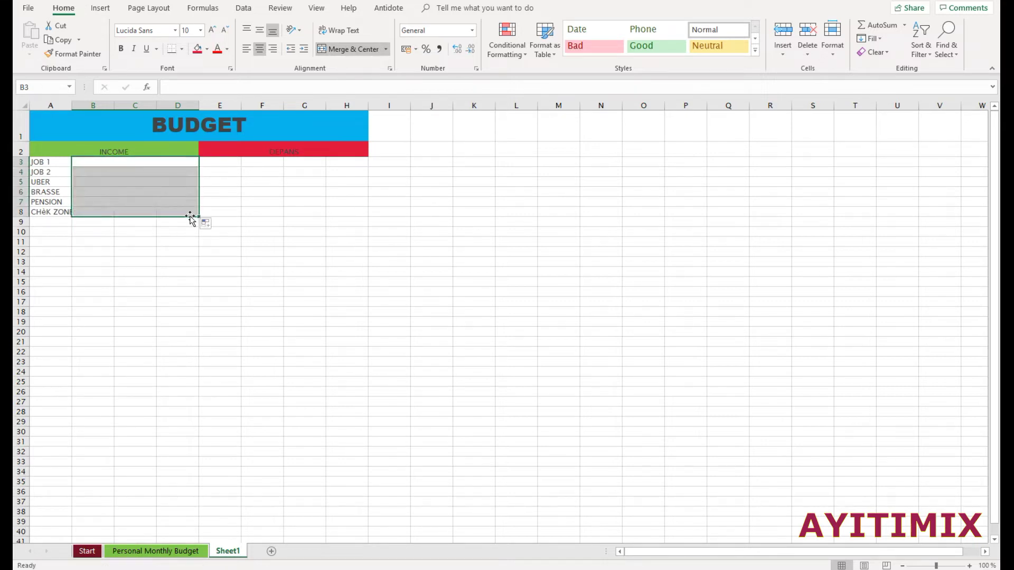
{"action": "left_click", "coordinate": [227, 225]}
{"action": "left_click", "coordinate": [143, 214]}
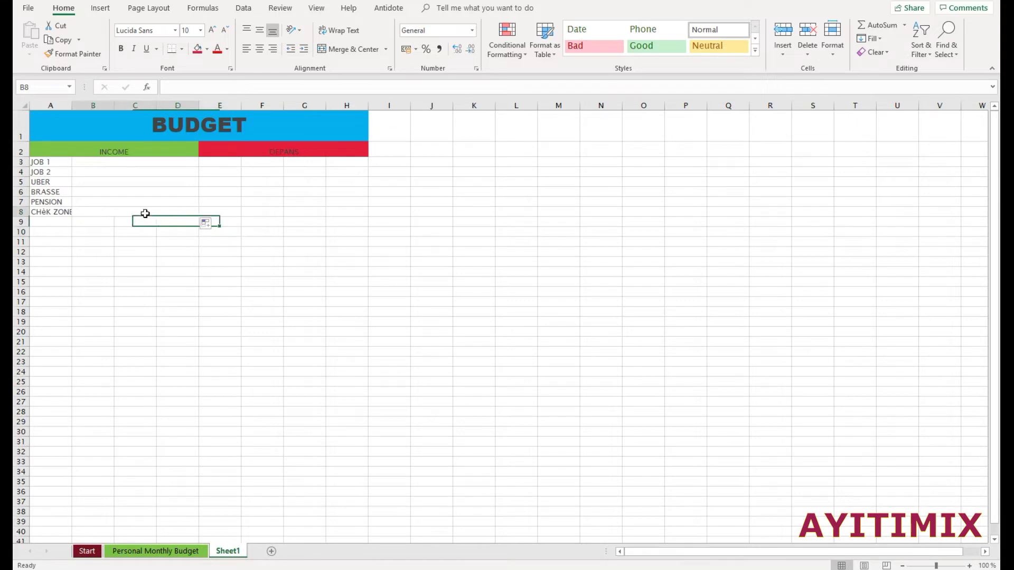
Step: Enter the expense labels "KAY", "EPICERIE" and "AUTO" in cells E3 through E5
{"action": "left_click", "coordinate": [225, 163]}
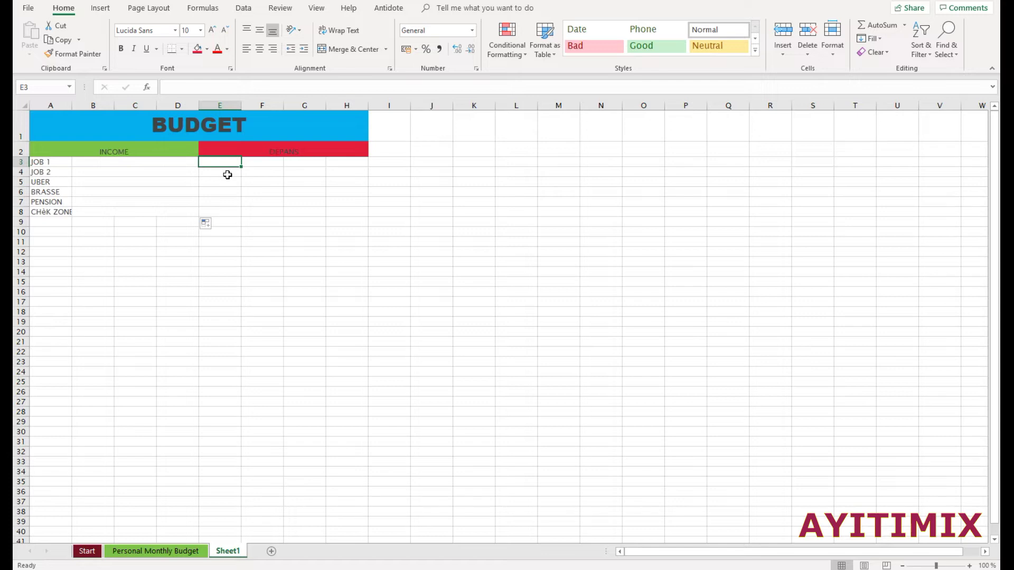
{"action": "type", "text": "KAY"}
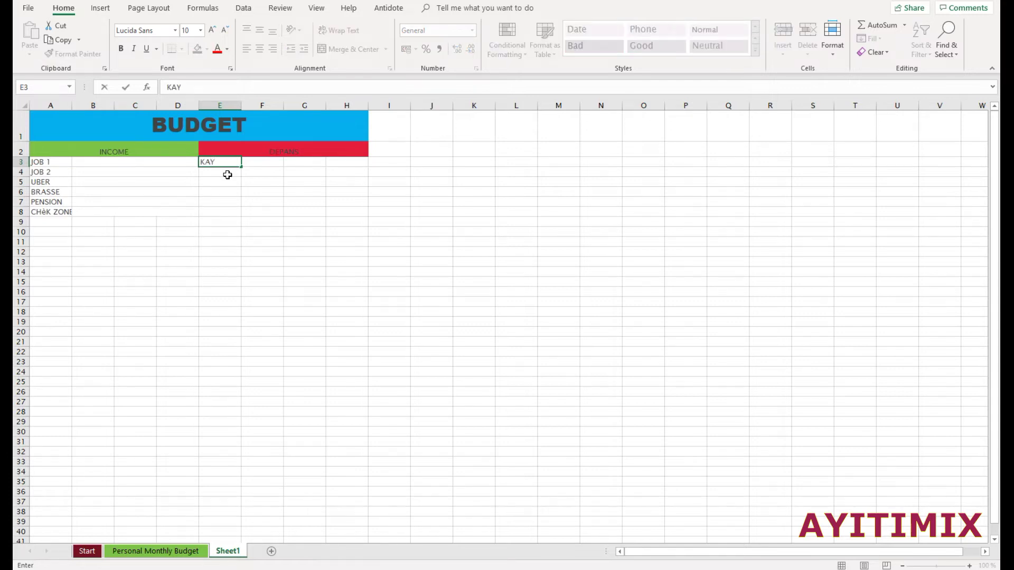
{"action": "key", "text": "Return"}
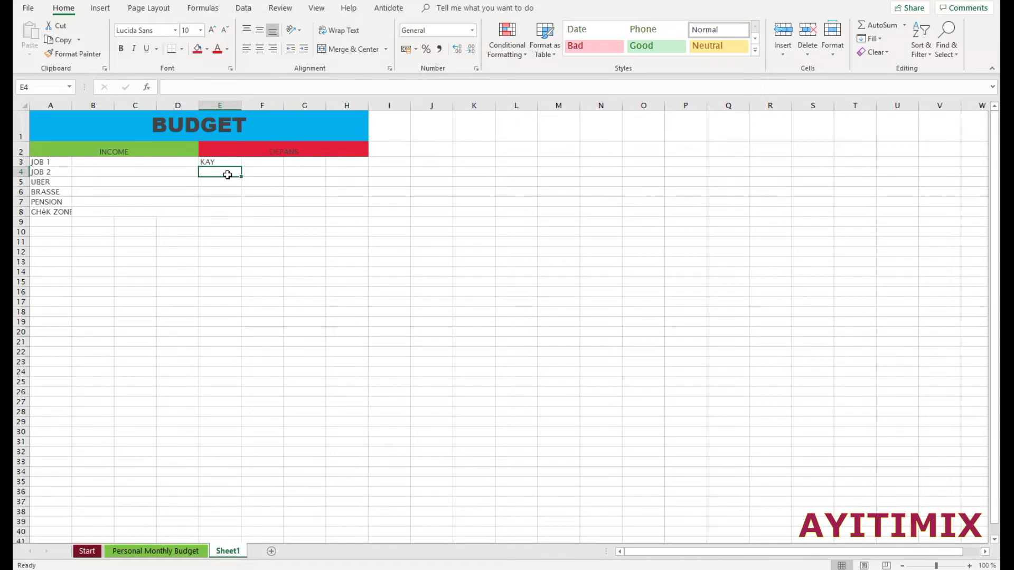
{"action": "type", "text": "EPICERIE"}
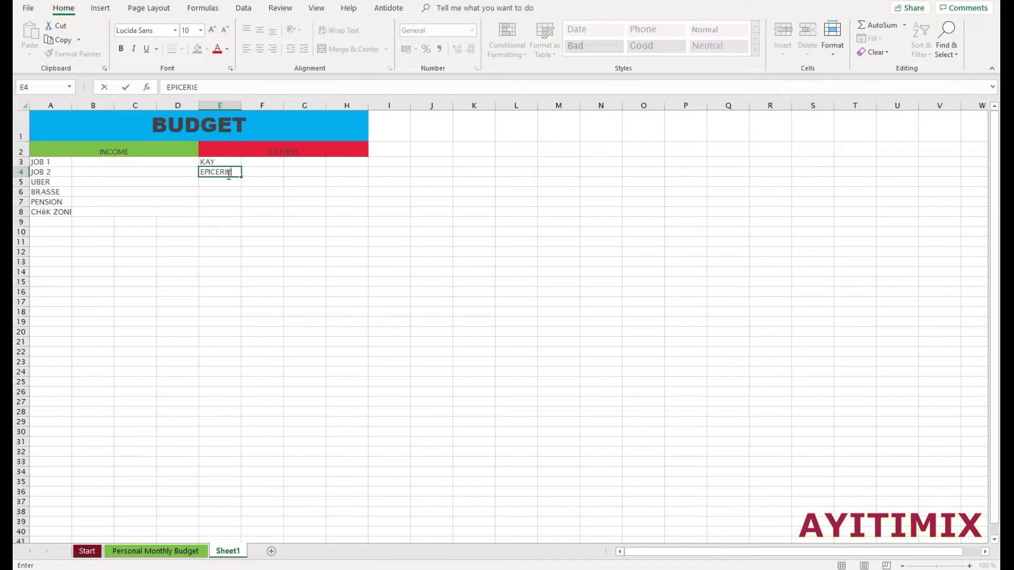
{"action": "left_click", "coordinate": [224, 191]}
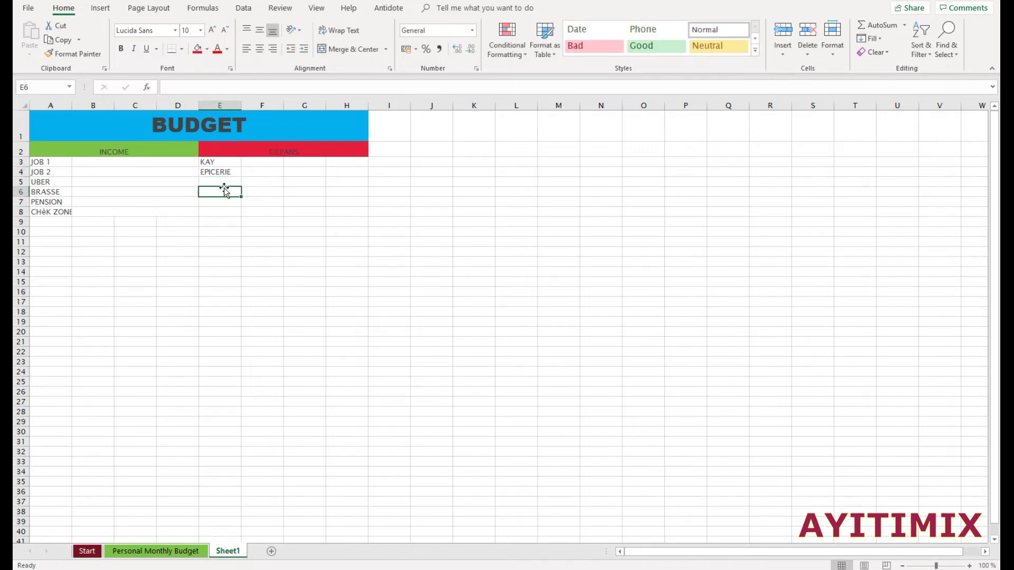
{"action": "left_click", "coordinate": [228, 183]}
{"action": "type", "text": "AUTO"}
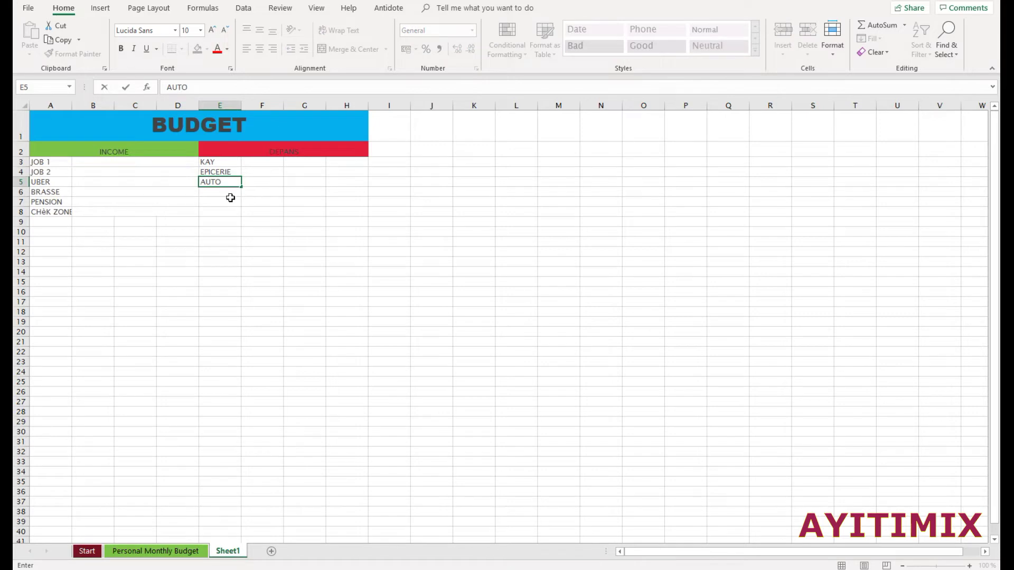
Step: Add the expense labels "ASIRANS", "BAL" and "SEAFOOD" in cells E6 through E8
{"action": "left_click", "coordinate": [227, 191]}
{"action": "type", "text": "ASSURANS"}
{"action": "key", "text": "BackSpace"}
{"action": "key", "text": "BackSpace"}
{"action": "key", "text": "BackSpace"}
{"action": "key", "text": "BackSpace"}
{"action": "key", "text": "BackSpace"}
{"action": "key", "text": "BackSpace"}
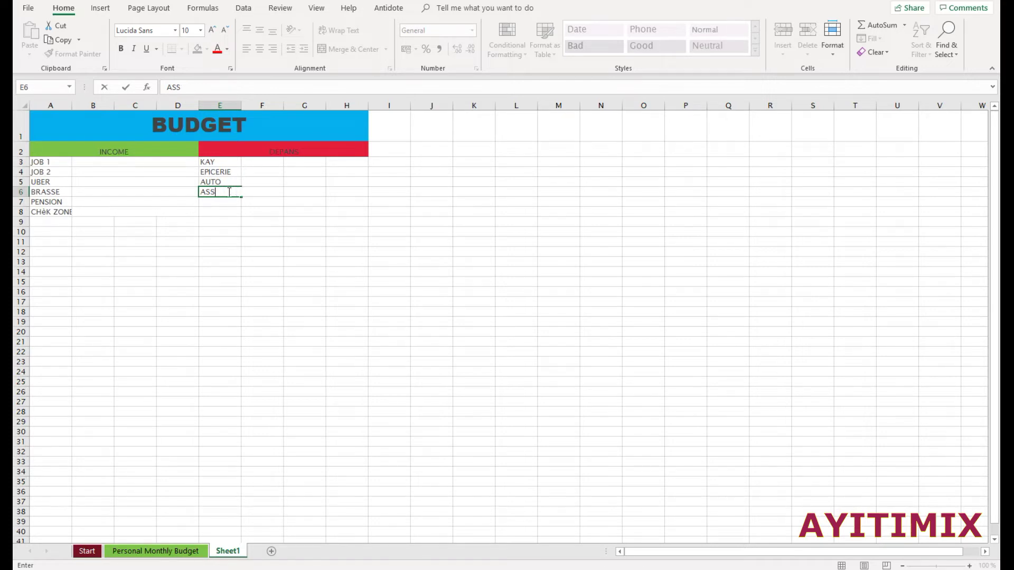
{"action": "type", "text": "IRANS"}
{"action": "left_click", "coordinate": [234, 201]}
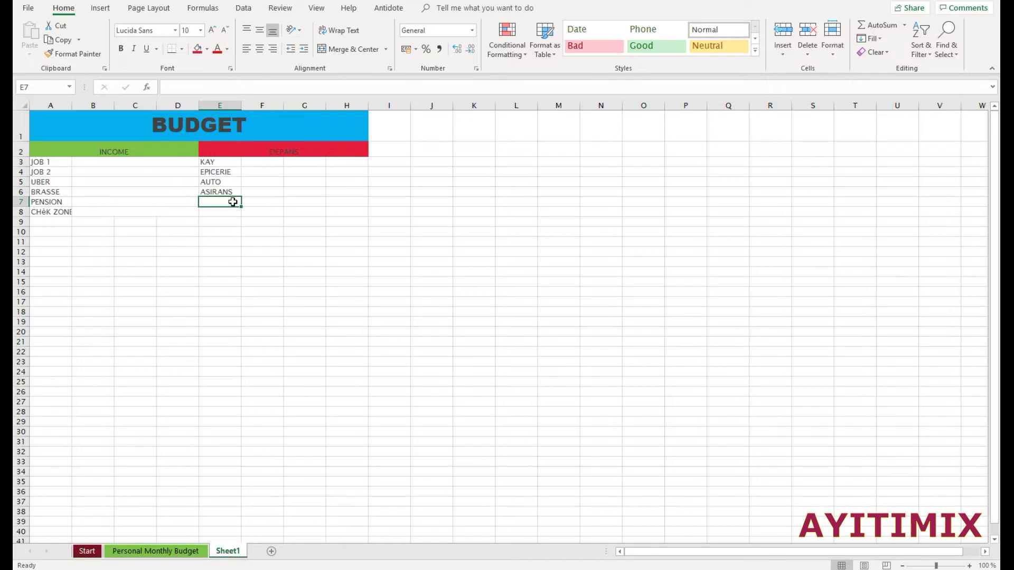
{"action": "type", "text": "BAL"}
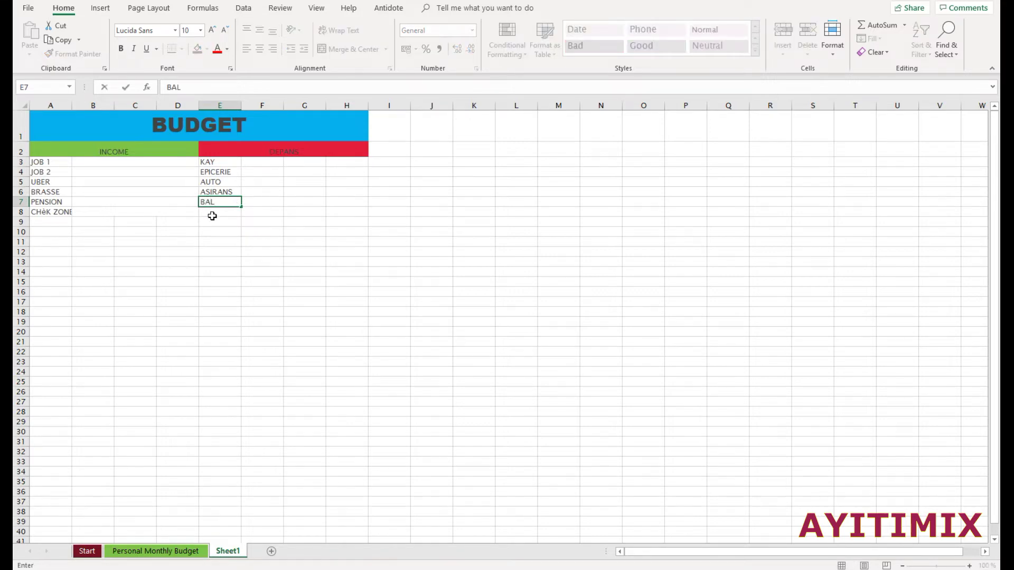
{"action": "left_click", "coordinate": [213, 216]}
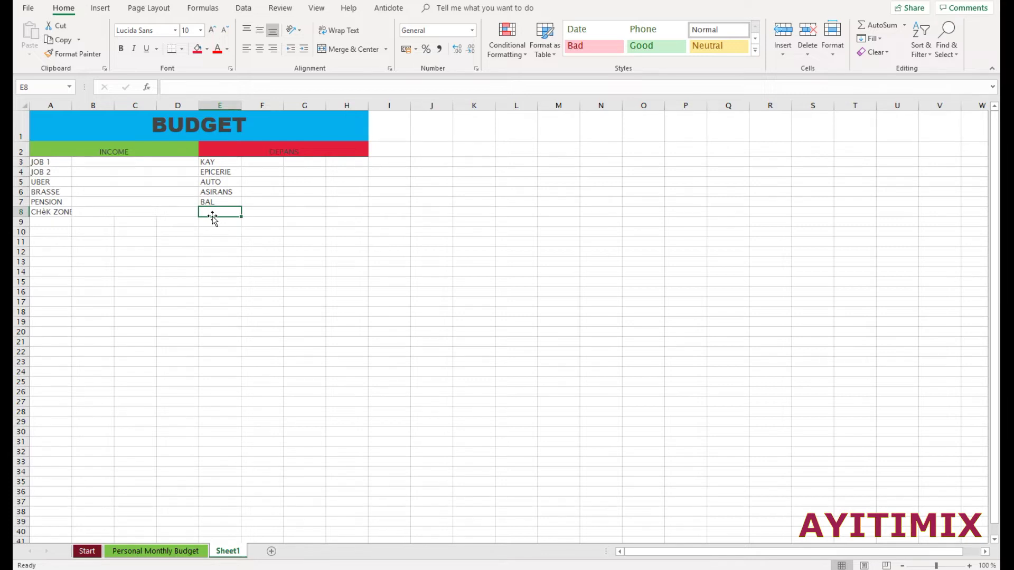
{"action": "type", "text": "SE"}
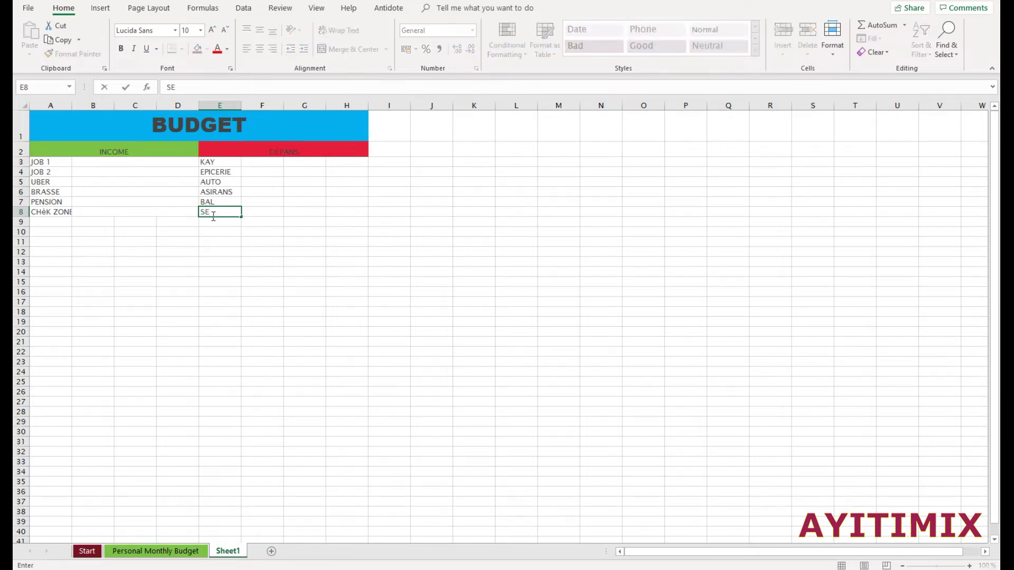
{"action": "type", "text": "AFOOD"}
{"action": "key", "text": "Return"}
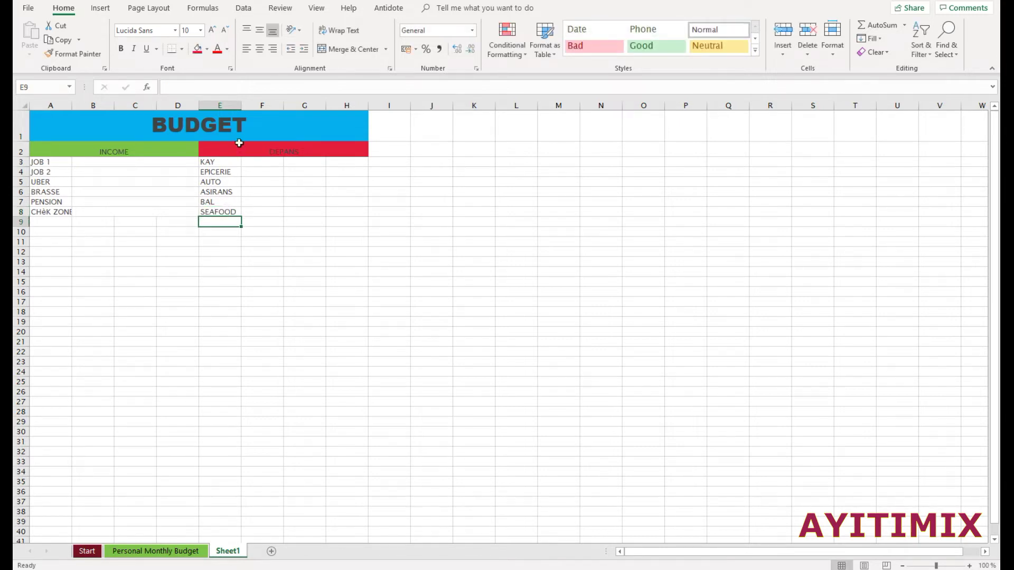
Step: Merge and center cells F3 through H3 and extend the merged format down to row 8
{"action": "left_click_drag", "start_coordinate": [269, 157], "coordinate": [363, 163]}
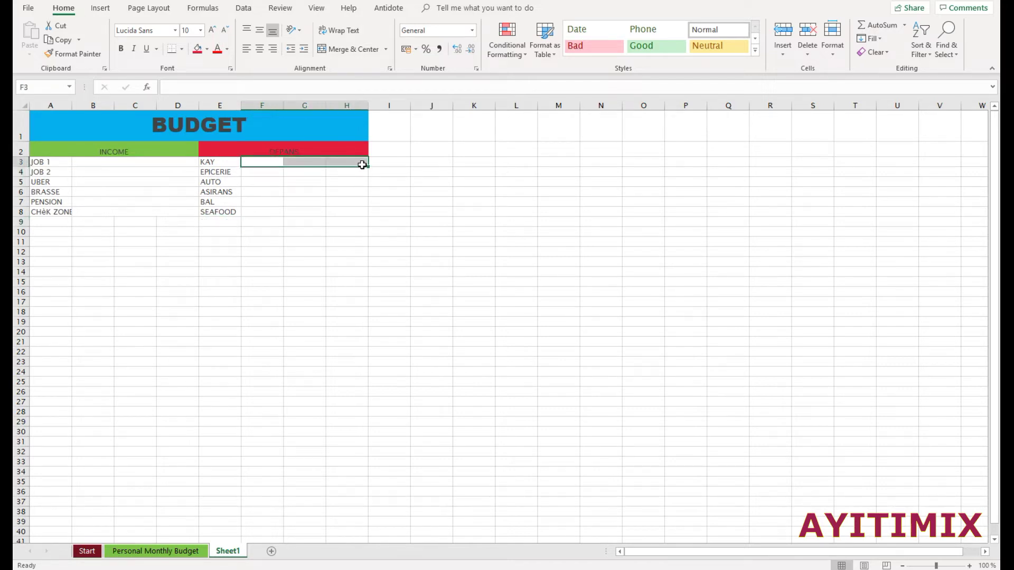
{"action": "left_click", "coordinate": [353, 50]}
{"action": "left_click_drag", "start_coordinate": [367, 167], "coordinate": [365, 217]}
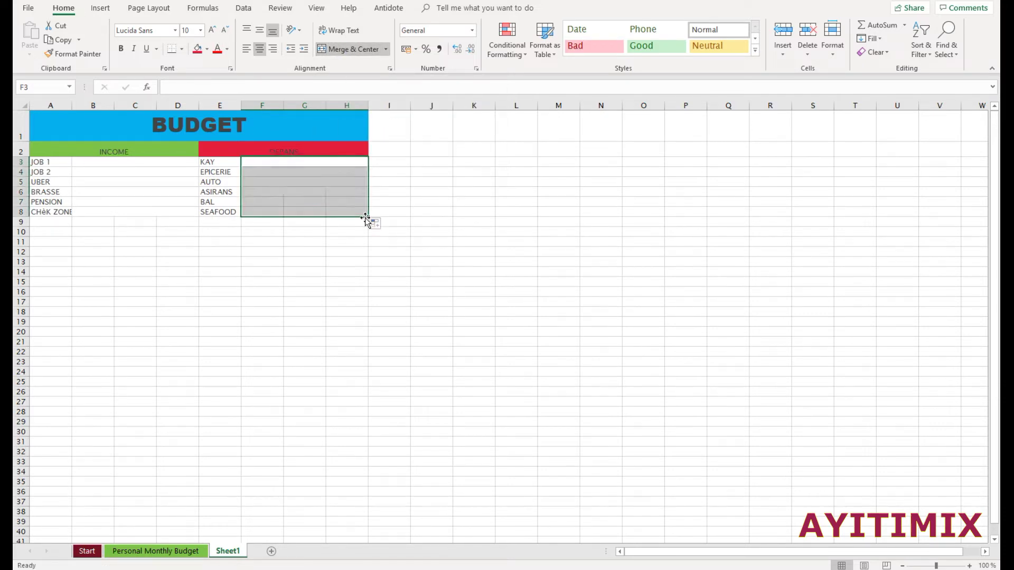
{"action": "left_click", "coordinate": [316, 300]}
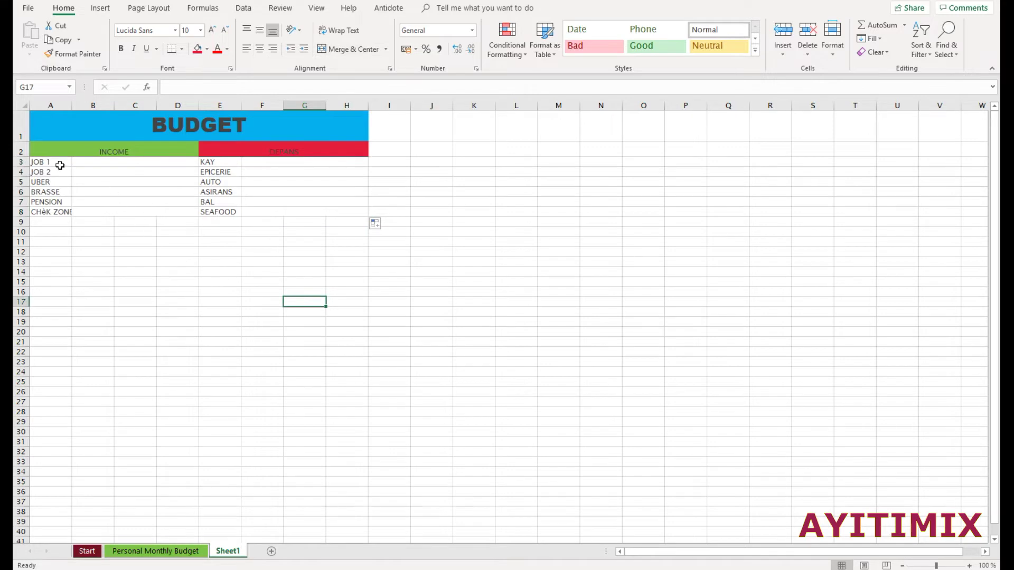
Step: Fill the income rows, cells A3 through D8, with the green theme colour of the INCOME heading
{"action": "left_click_drag", "start_coordinate": [50, 163], "coordinate": [117, 208]}
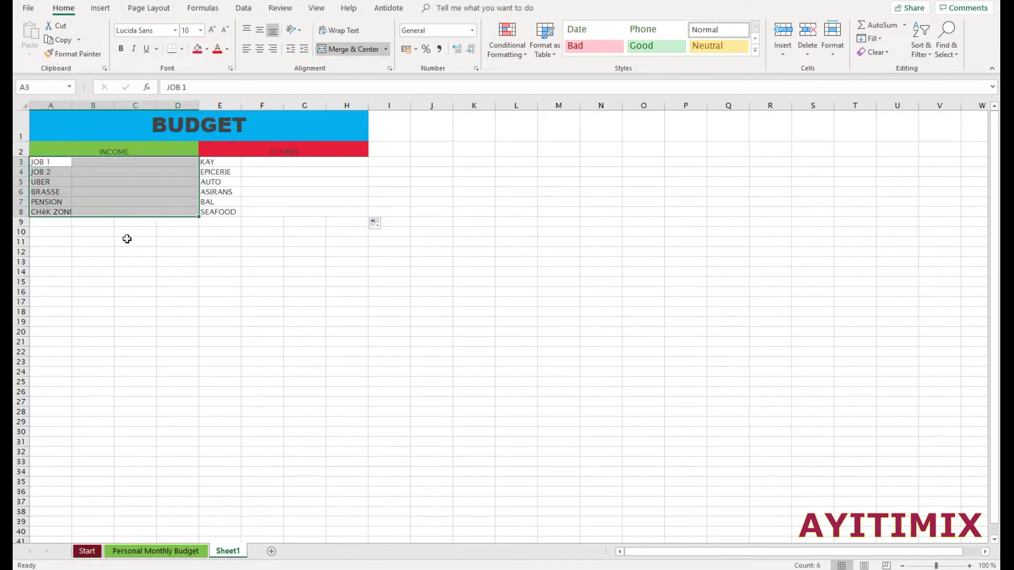
{"action": "left_click", "coordinate": [207, 49]}
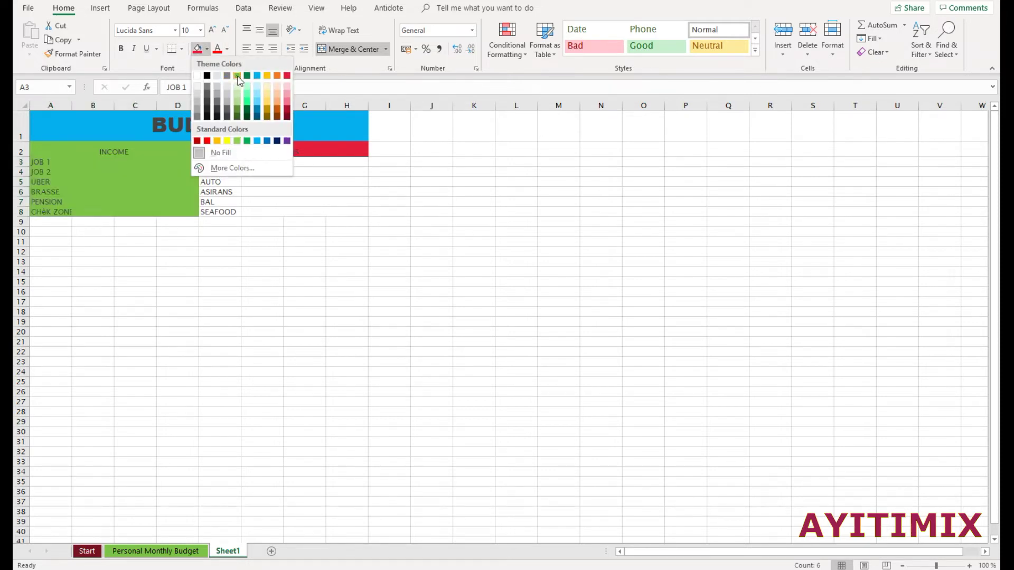
{"action": "left_click", "coordinate": [238, 77]}
Step: Fill the merged expense cells F3 through H8 with the red theme colour of the DEPANS heading
{"action": "left_click", "coordinate": [256, 212]}
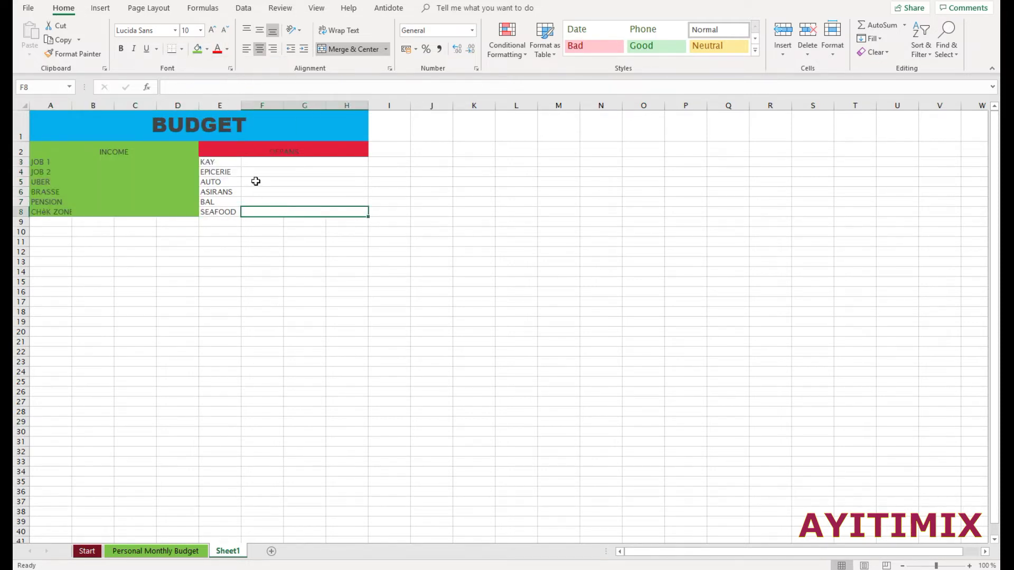
{"action": "left_click_drag", "start_coordinate": [259, 163], "coordinate": [294, 217]}
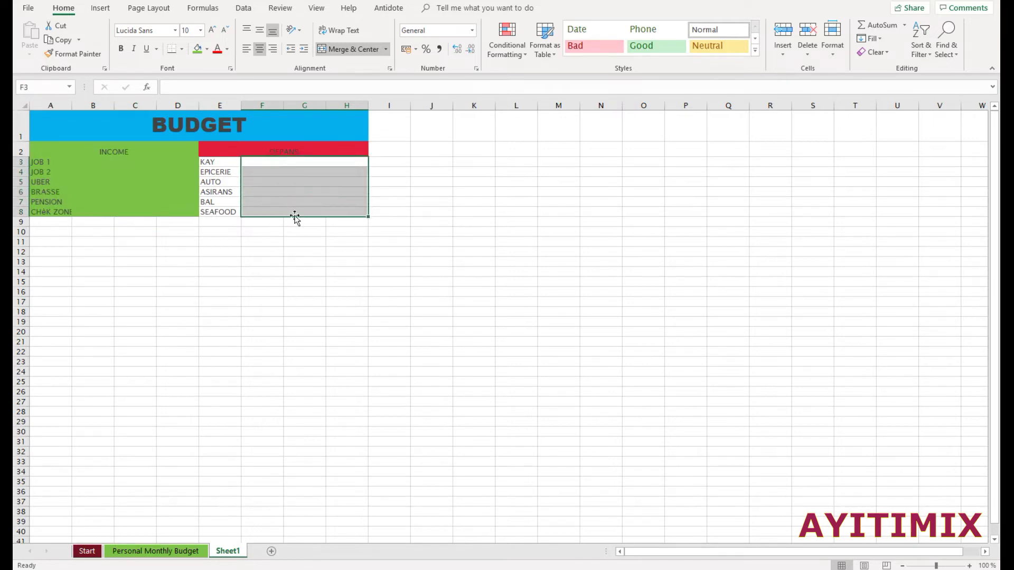
{"action": "left_click", "coordinate": [227, 50]}
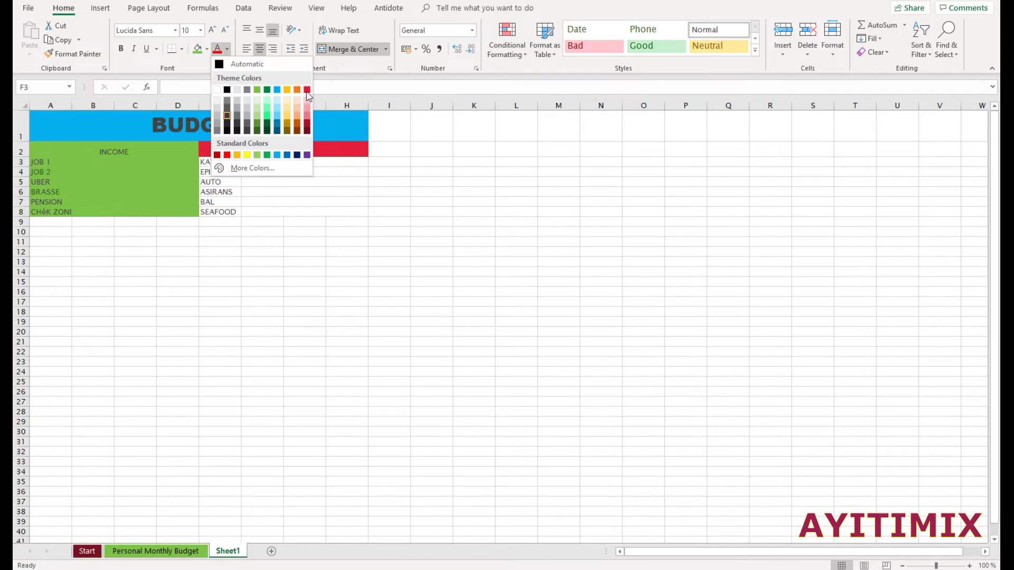
{"action": "left_click", "coordinate": [327, 157]}
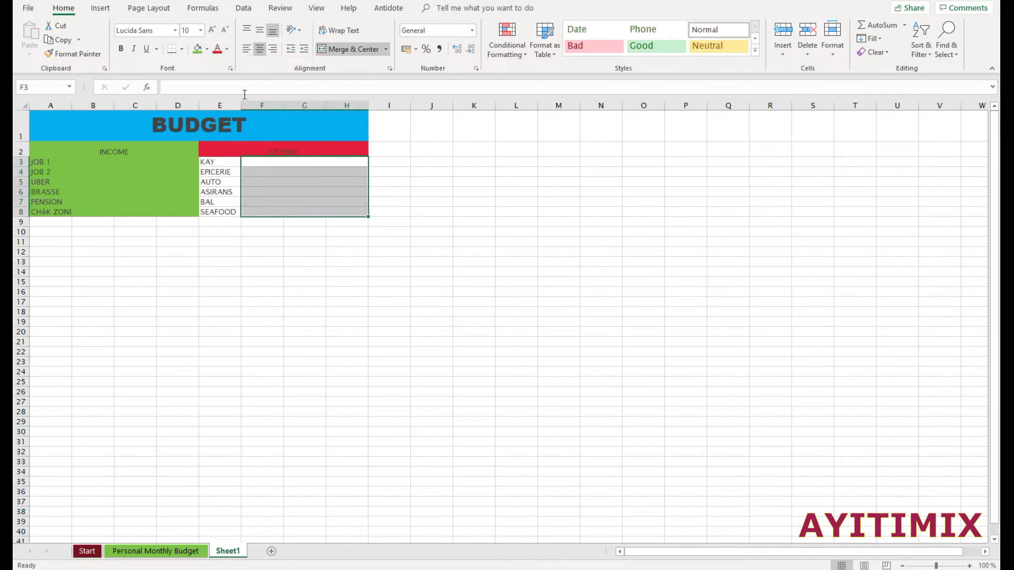
{"action": "left_click", "coordinate": [206, 49]}
{"action": "left_click", "coordinate": [287, 75]}
{"action": "left_click", "coordinate": [432, 211]}
Step: Change the fill of the income labels in cells A3 through A8 to white
{"action": "left_click_drag", "start_coordinate": [42, 162], "coordinate": [44, 218]}
{"action": "left_click", "coordinate": [48, 211]}
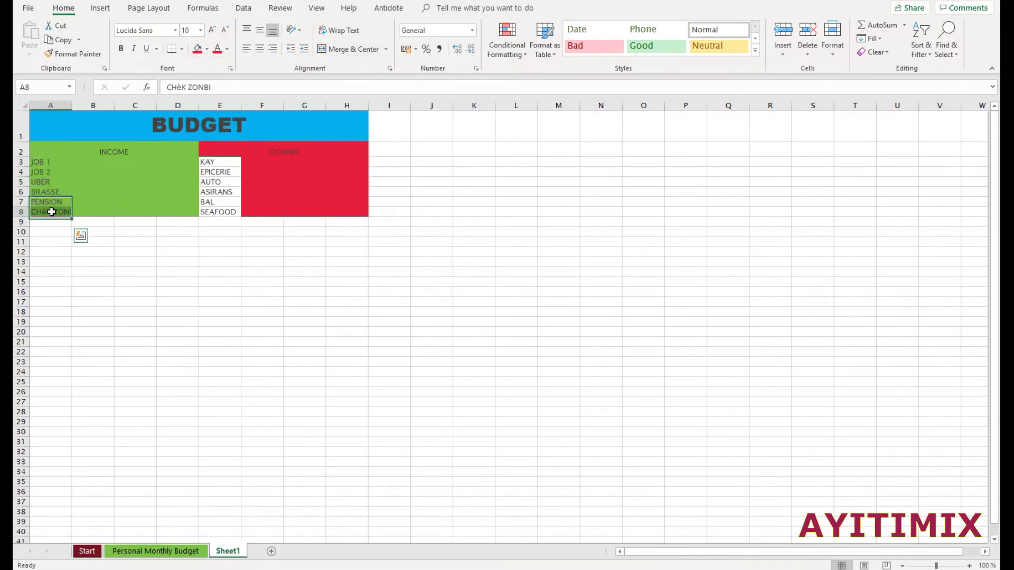
{"action": "left_click_drag", "start_coordinate": [48, 163], "coordinate": [46, 212]}
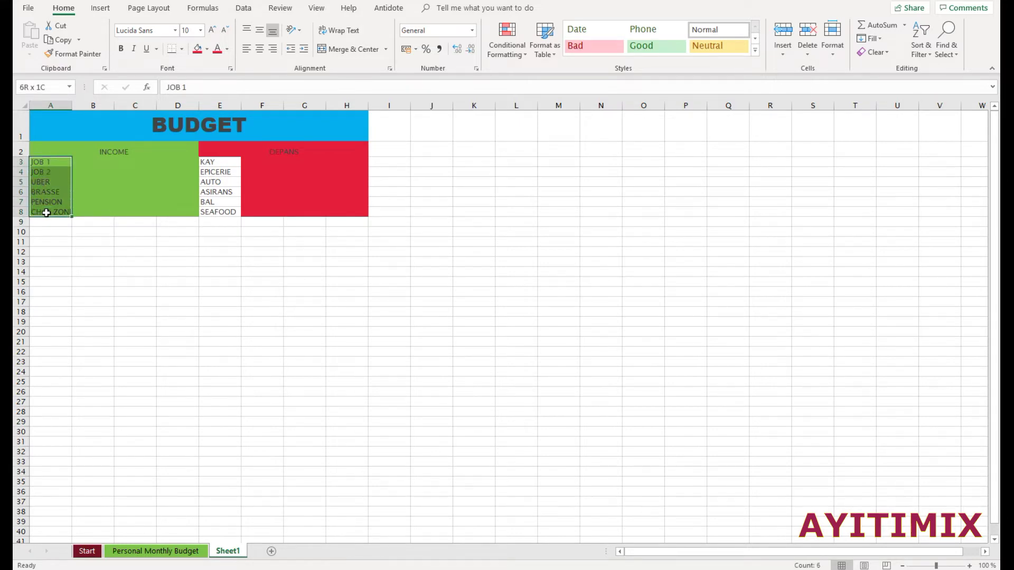
{"action": "left_click", "coordinate": [206, 49]}
{"action": "left_click", "coordinate": [197, 76]}
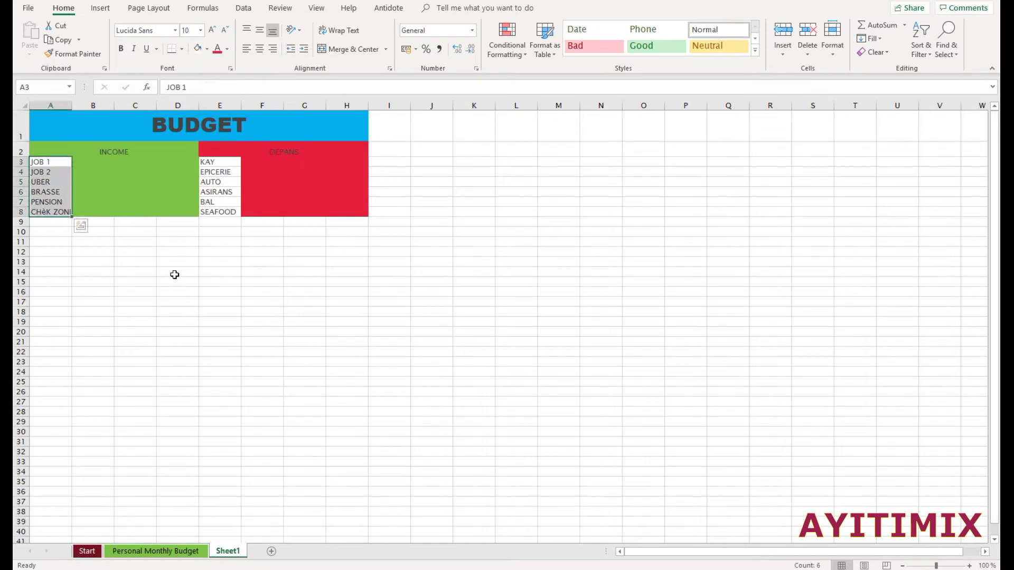
{"action": "left_click", "coordinate": [177, 281]}
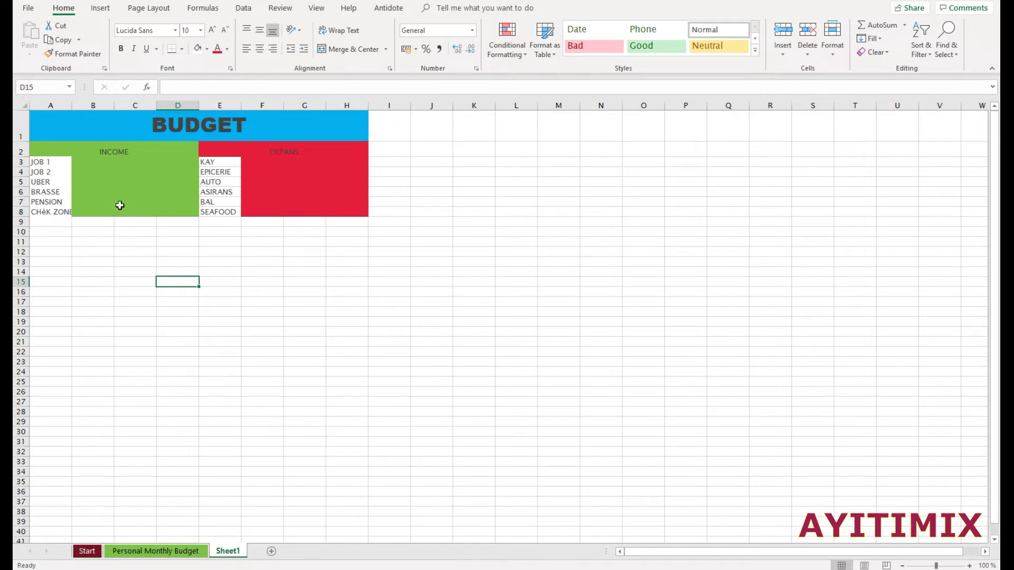
Step: Enter the income amounts 3000 for JOB 1, 2500 for JOB 2 and 800 for UBER in cells B3 through B5
{"action": "left_click", "coordinate": [115, 164]}
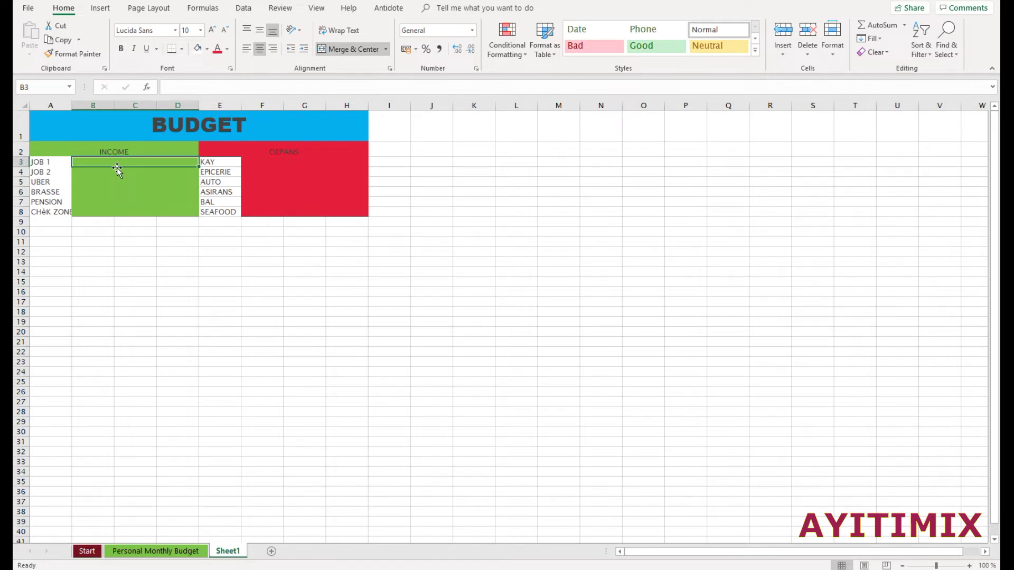
{"action": "type", "text": "56"}
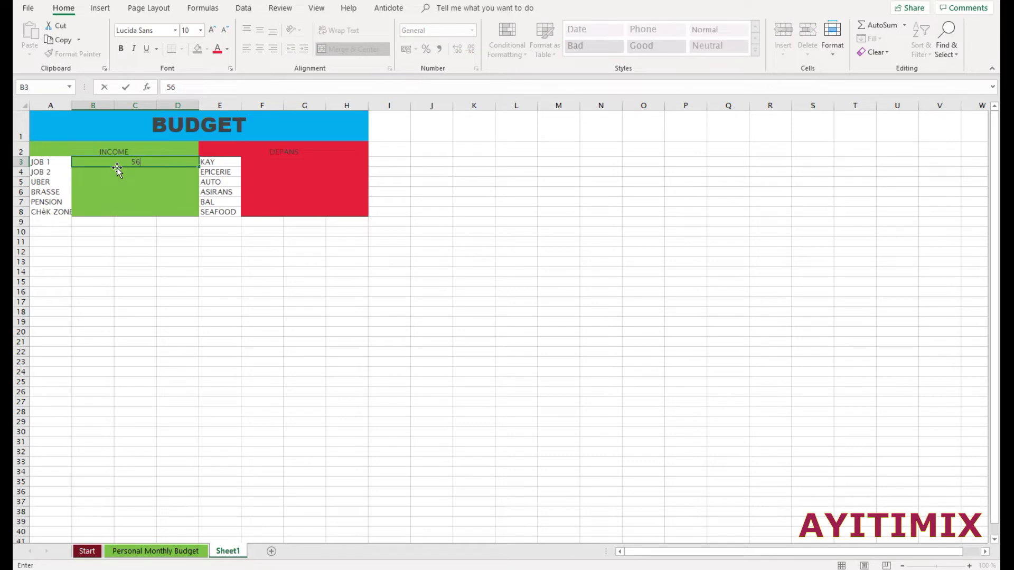
{"action": "key", "text": "BackSpace"}
{"action": "key", "text": "BackSpace"}
{"action": "type", "text": "3000"}
{"action": "left_click", "coordinate": [131, 176]}
{"action": "type", "text": "2500"}
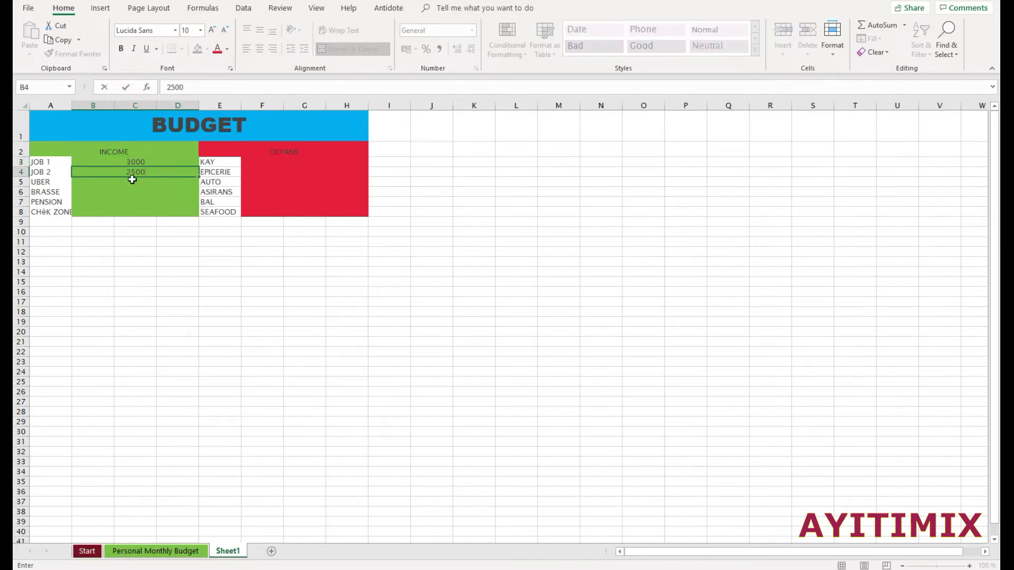
{"action": "left_click", "coordinate": [136, 182]}
{"action": "type", "text": "800"}
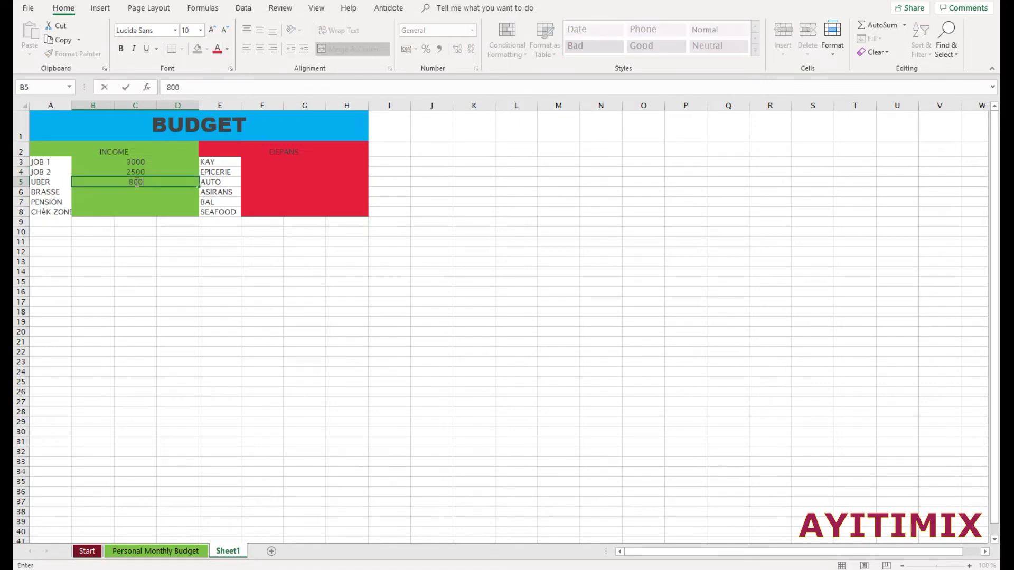
Step: Enter 500 as the income amount for BRASSE, PENSION and CHèK ZONBI in cells B6 through B8
{"action": "left_click", "coordinate": [138, 194]}
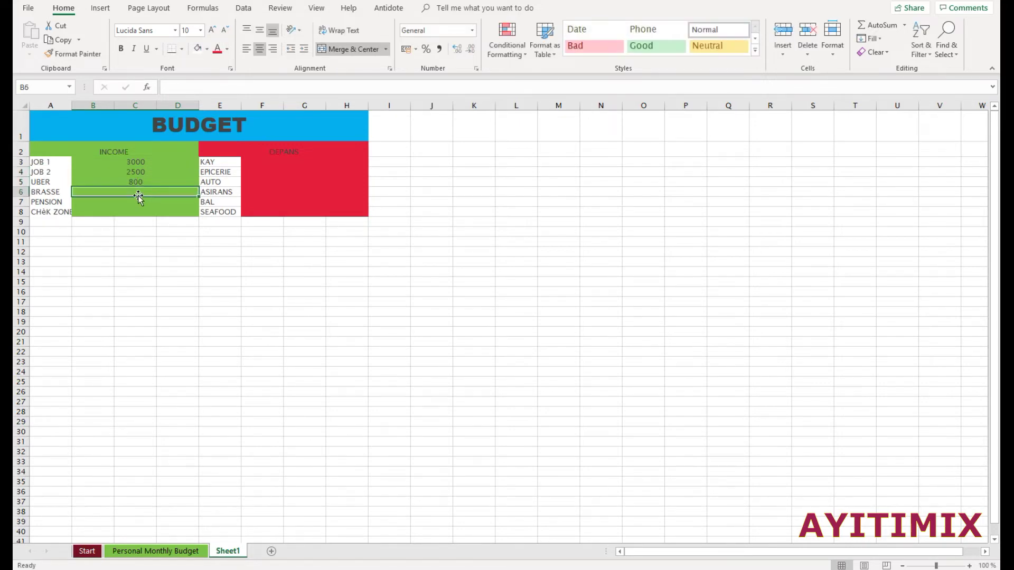
{"action": "type", "text": "500"}
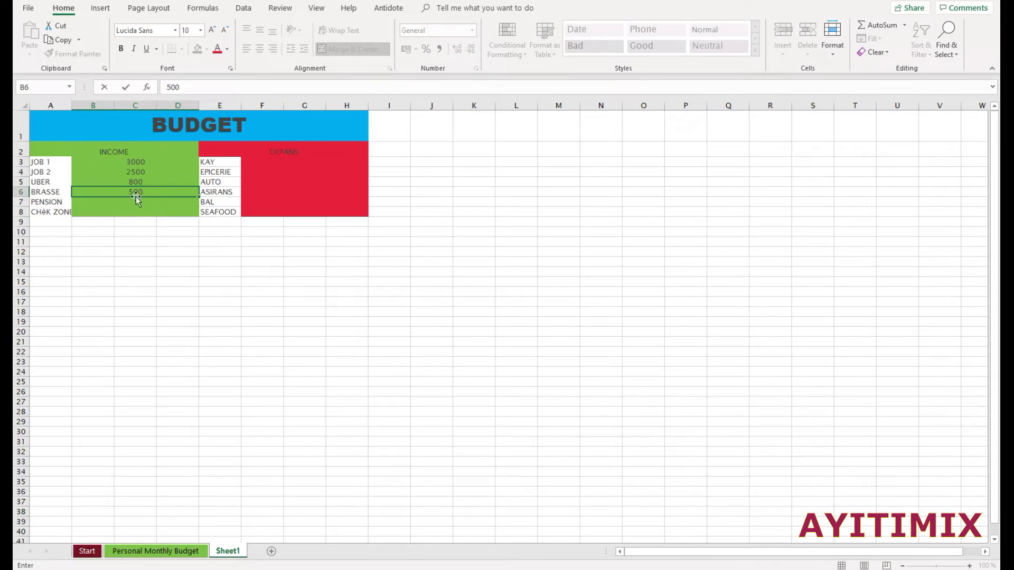
{"action": "left_click", "coordinate": [147, 208]}
{"action": "left_click", "coordinate": [148, 201]}
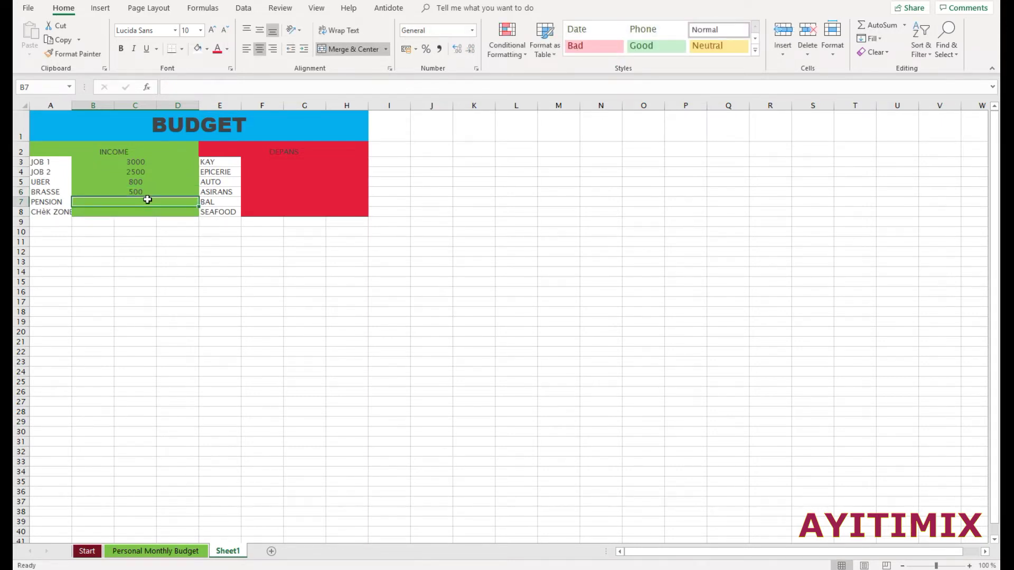
{"action": "type", "text": "500"}
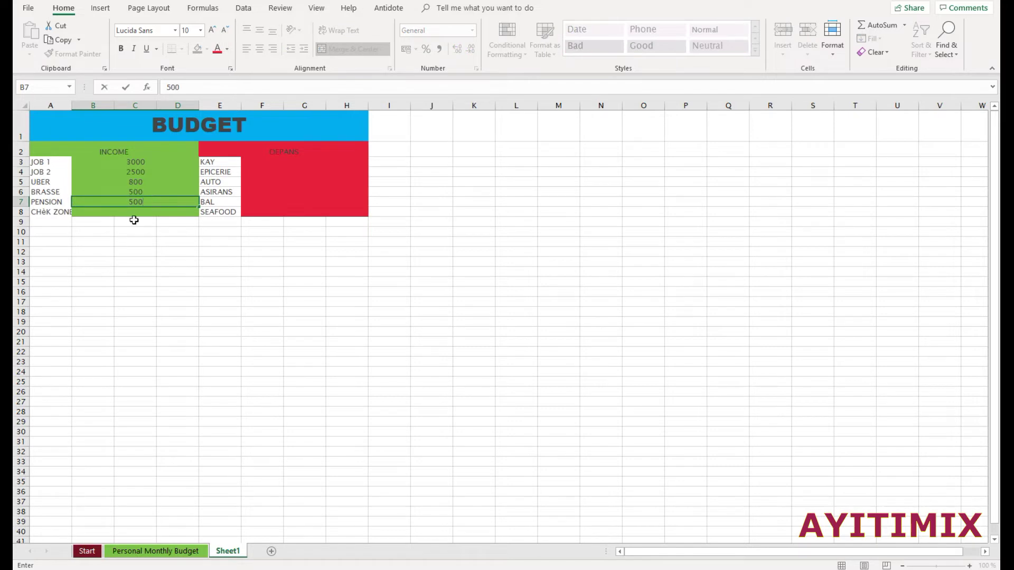
{"action": "left_click", "coordinate": [138, 214]}
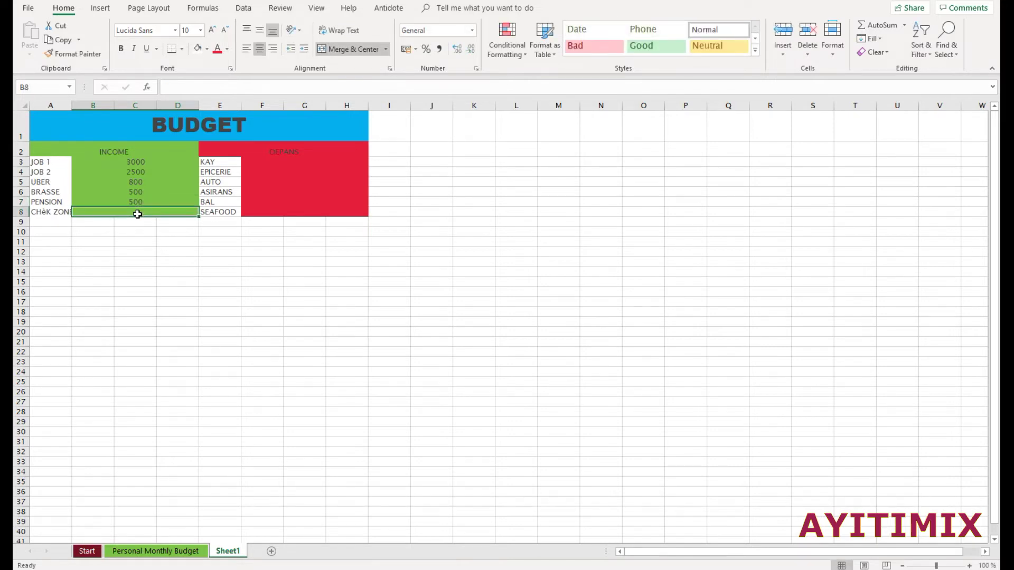
{"action": "type", "text": "500"}
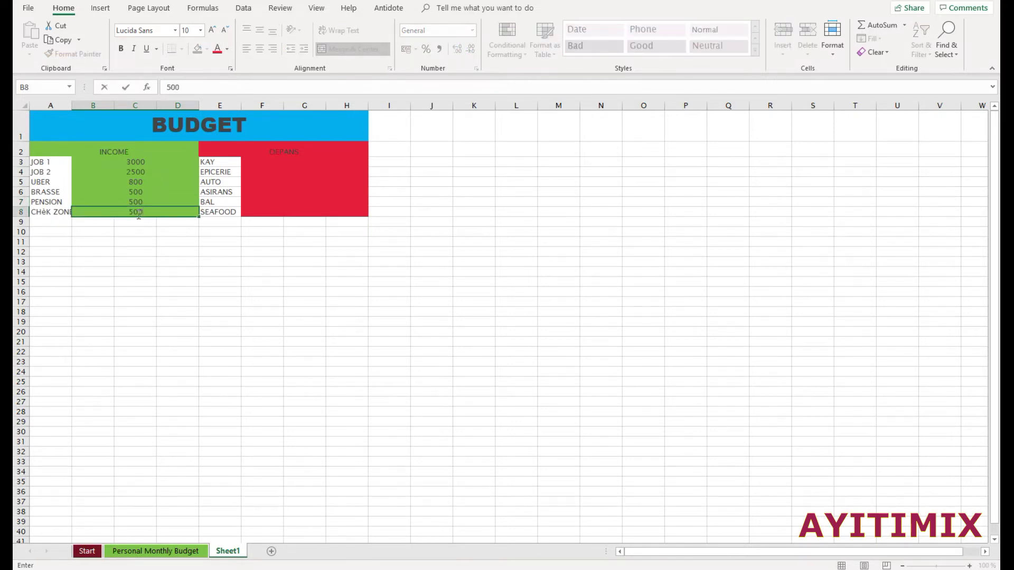
Step: Enter 2200 as the KAY expense in cell F3 and try to set its font colour to Automatic
{"action": "left_click", "coordinate": [285, 162]}
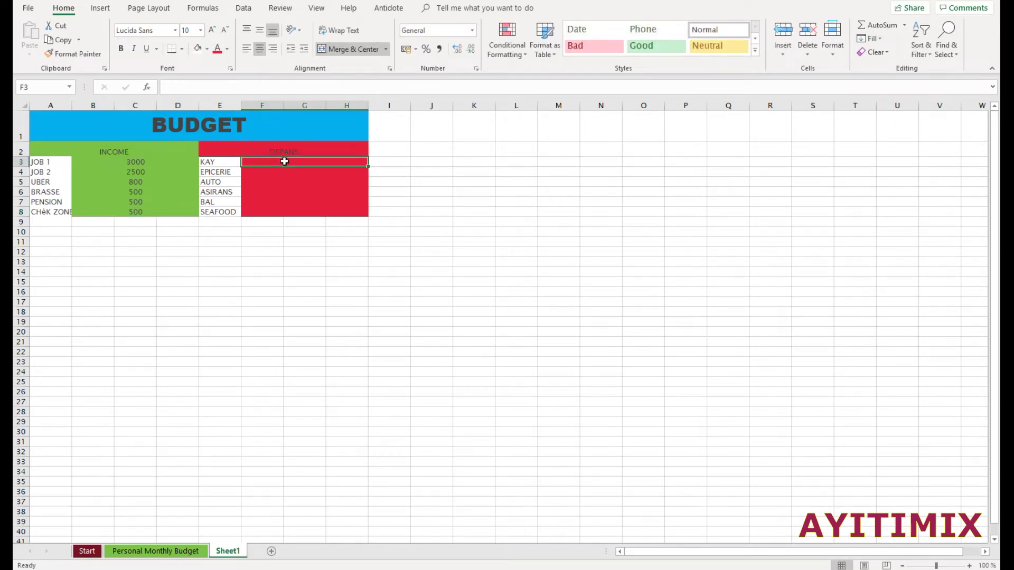
{"action": "type", "text": "2200"}
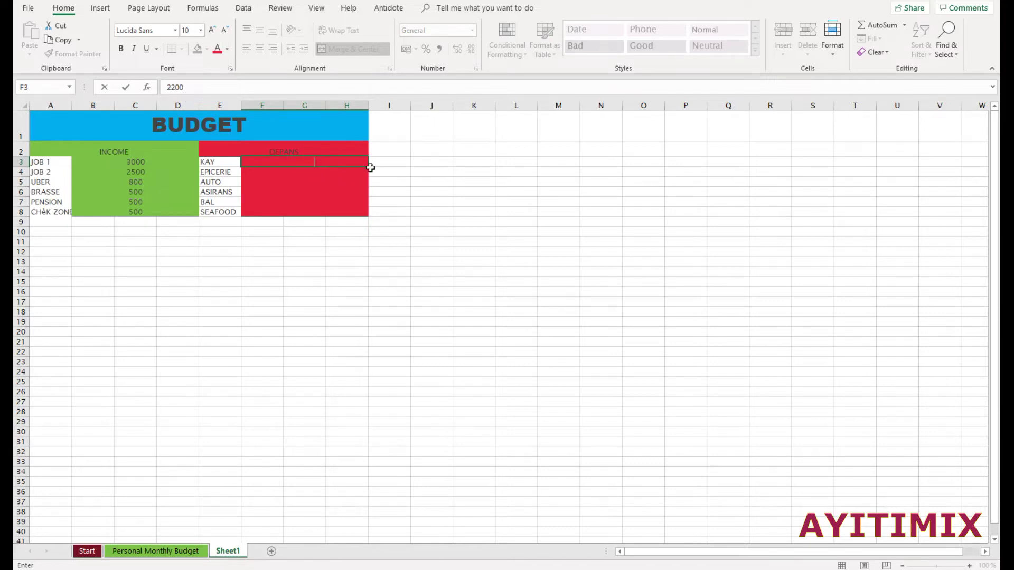
{"action": "left_click", "coordinate": [227, 49]}
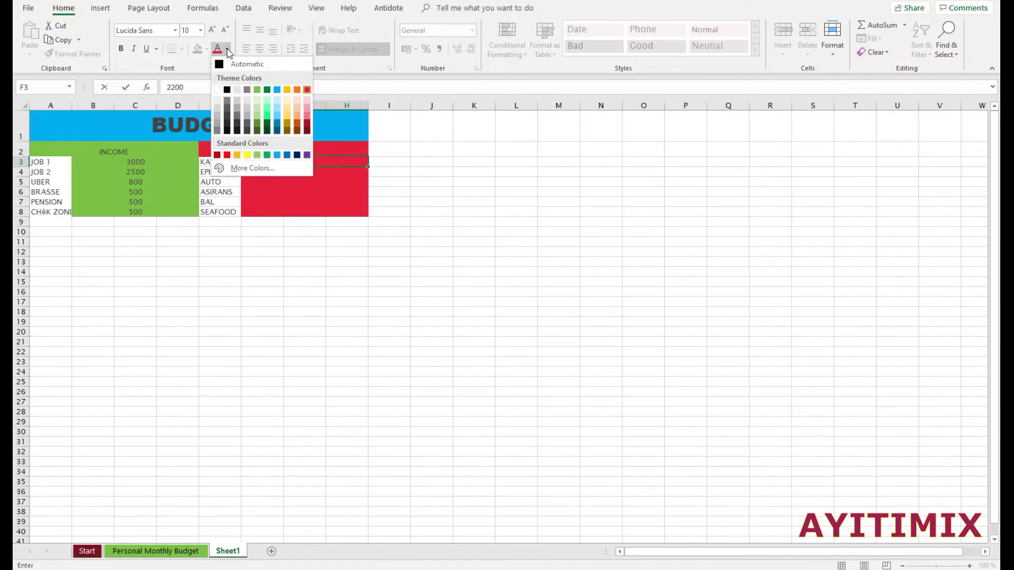
{"action": "left_click", "coordinate": [233, 66]}
{"action": "left_click", "coordinate": [420, 200]}
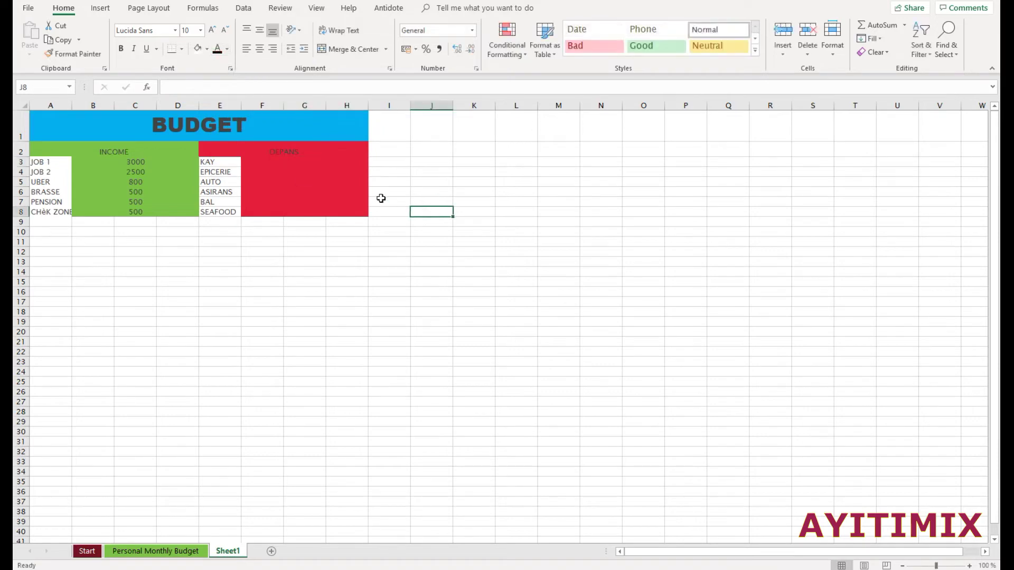
Step: Extend the KAY amount in F3 down to row 8 and set the font colour of the filled cells to Automatic
{"action": "left_click", "coordinate": [317, 163]}
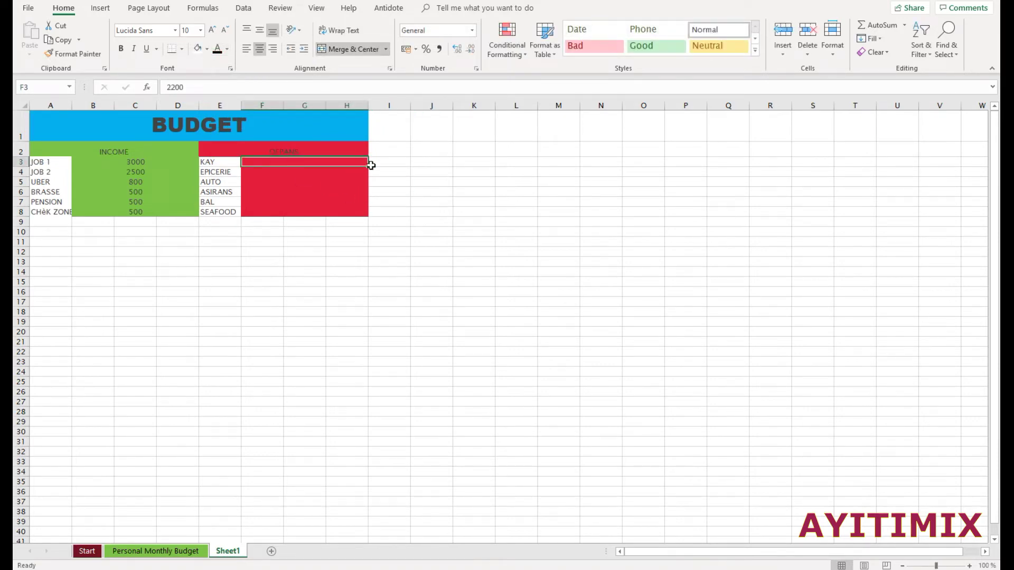
{"action": "left_click_drag", "start_coordinate": [368, 166], "coordinate": [357, 216]}
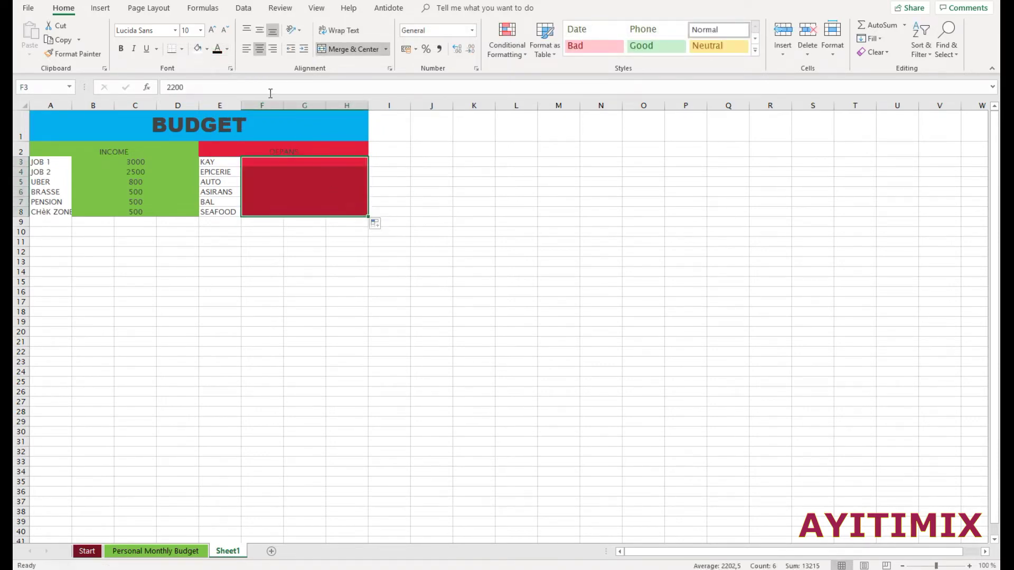
{"action": "left_click", "coordinate": [227, 49]}
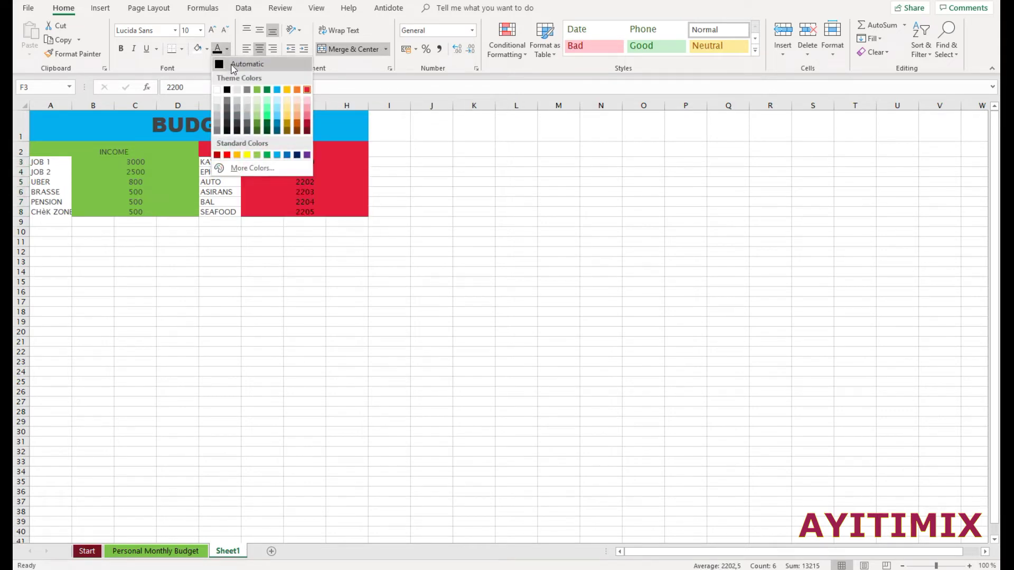
{"action": "left_click", "coordinate": [229, 64]}
{"action": "left_click", "coordinate": [432, 192]}
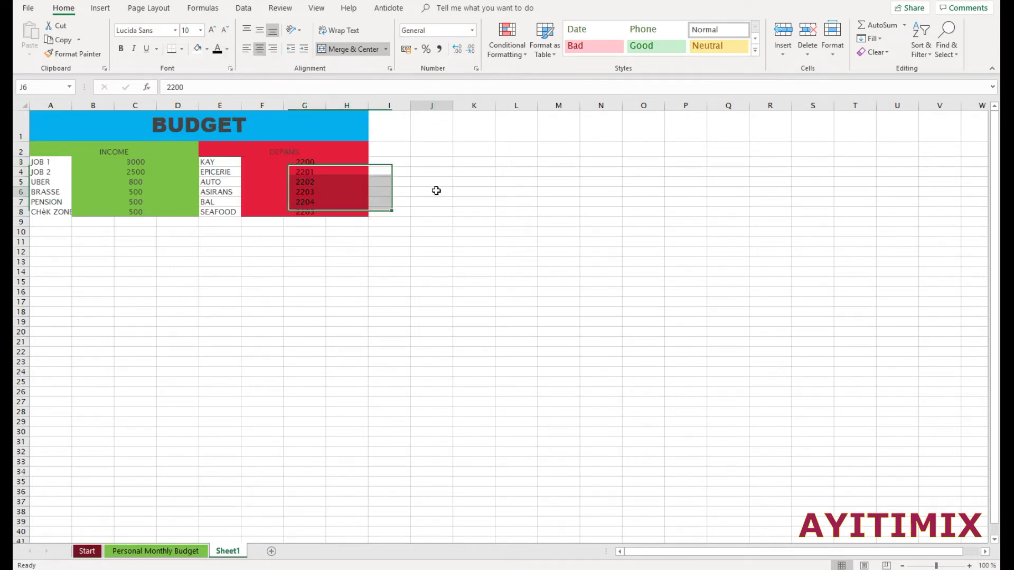
Step: Set the KAY expense in F3 to 2200 and the EPICERIE expense in F4 to 400
{"action": "left_click", "coordinate": [310, 162]}
{"action": "type", "text": "20"}
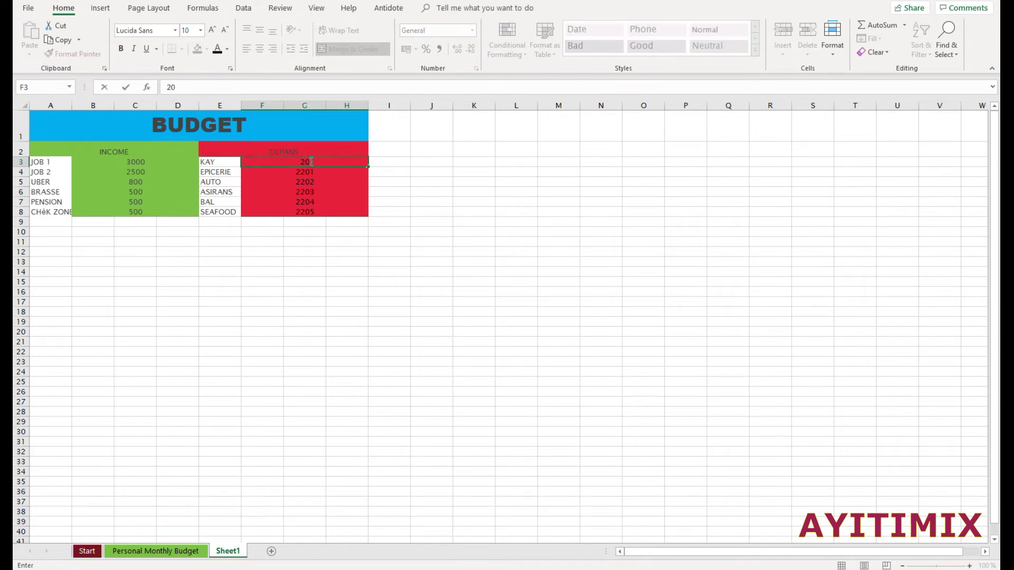
{"action": "key", "text": "BackSpace"}
{"action": "key", "text": "BackSpace"}
{"action": "type", "text": "200"}
{"action": "key", "text": "Return"}
{"action": "type", "text": "400"}
Step: Set the expense amounts to 550 for AUTO, 500 for ASIRANS and 400 for BAL in cells F5 through F7
{"action": "left_click", "coordinate": [307, 185]}
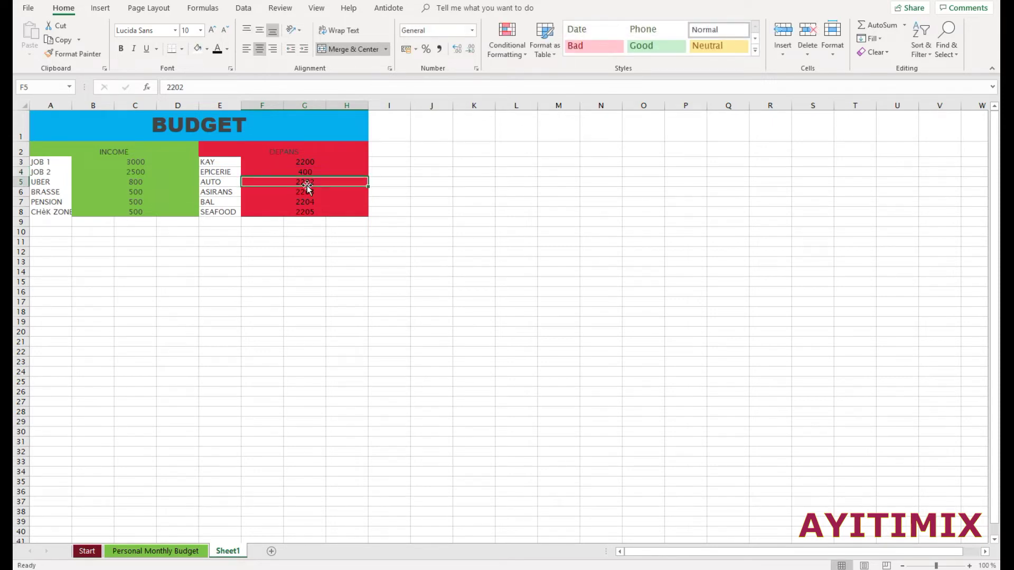
{"action": "type", "text": "5500"}
{"action": "key", "text": "BackSpace"}
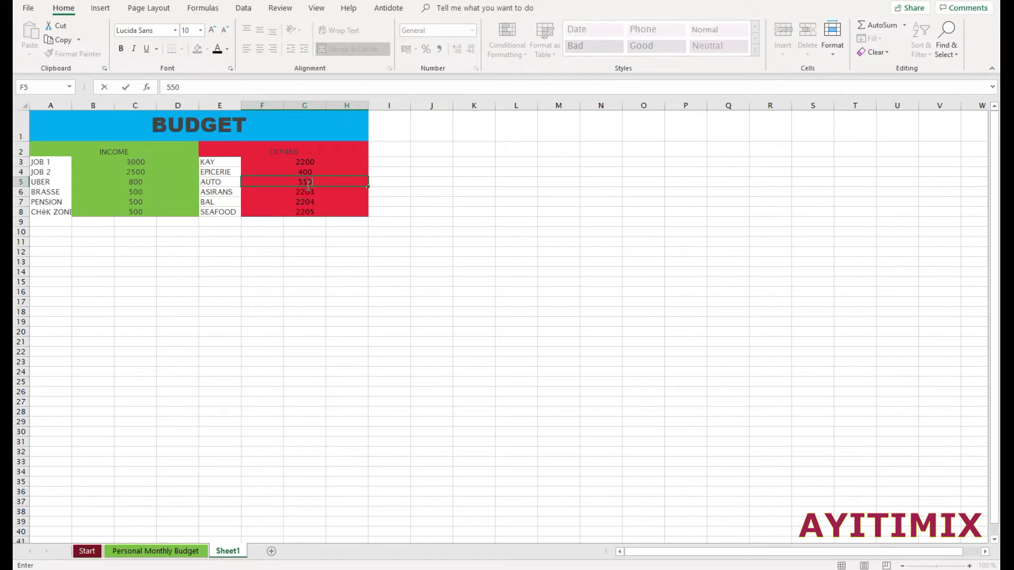
{"action": "left_click", "coordinate": [315, 191]}
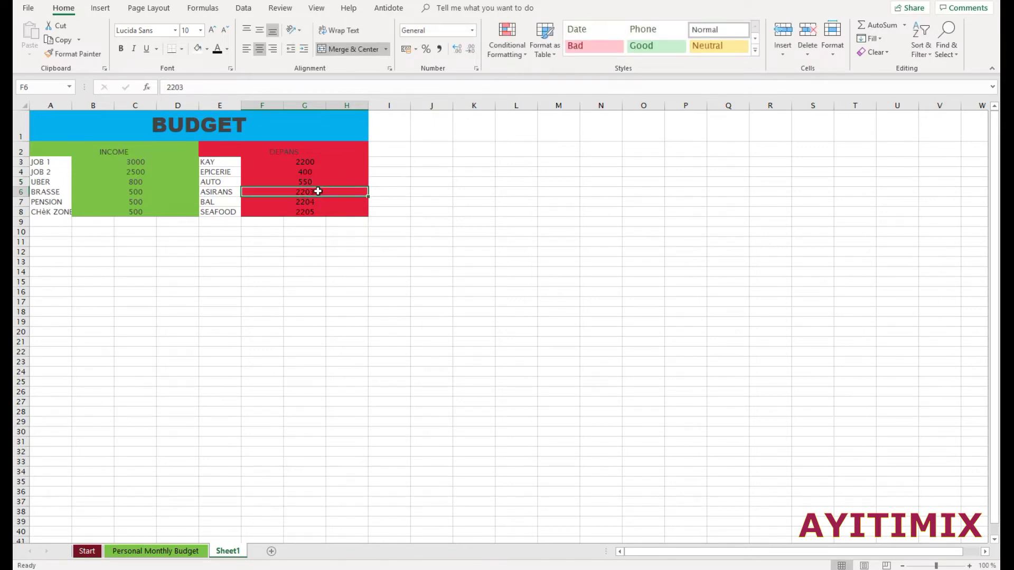
{"action": "type", "text": "500"}
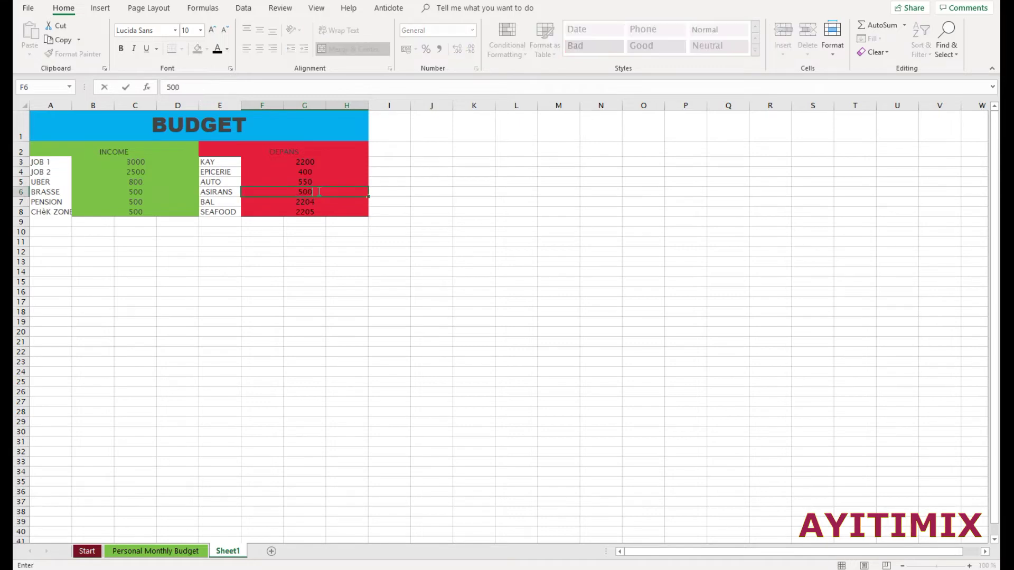
{"action": "left_click", "coordinate": [316, 210]}
{"action": "left_click", "coordinate": [313, 203]}
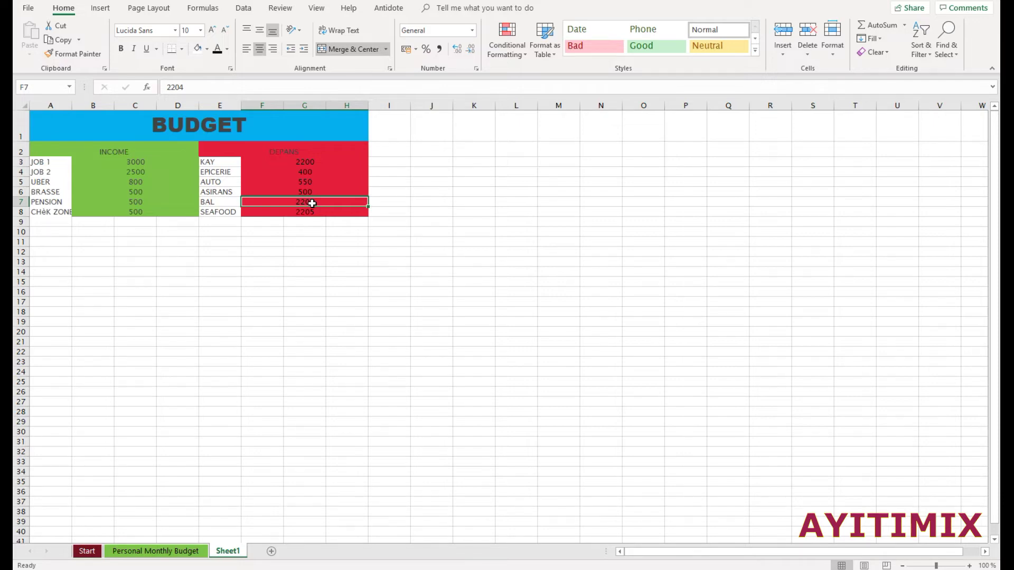
{"action": "type", "text": "400"}
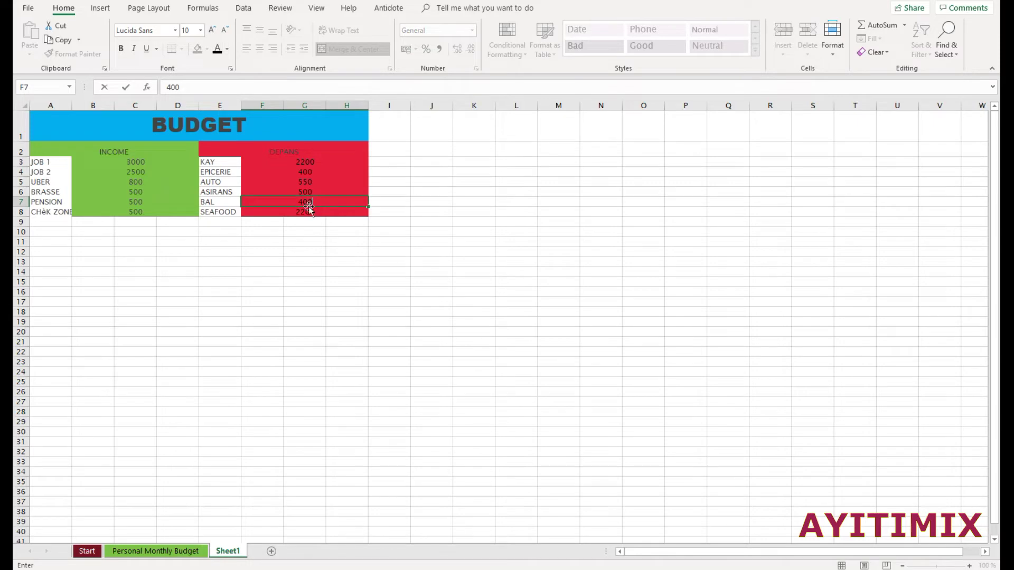
Step: Set the SEAFOOD expense amount in cell F8 to 200
{"action": "left_click", "coordinate": [308, 213]}
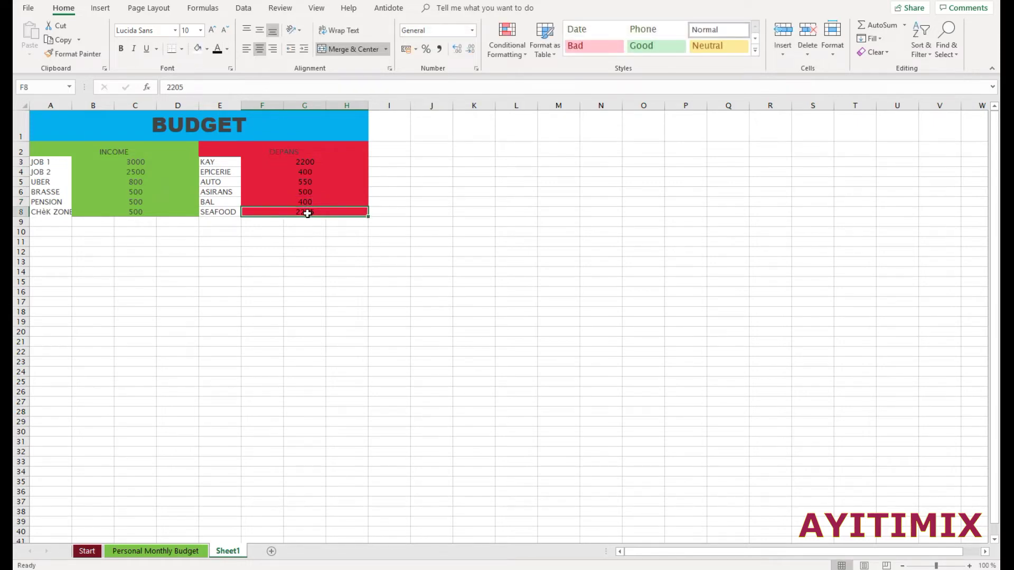
{"action": "type", "text": "20"}
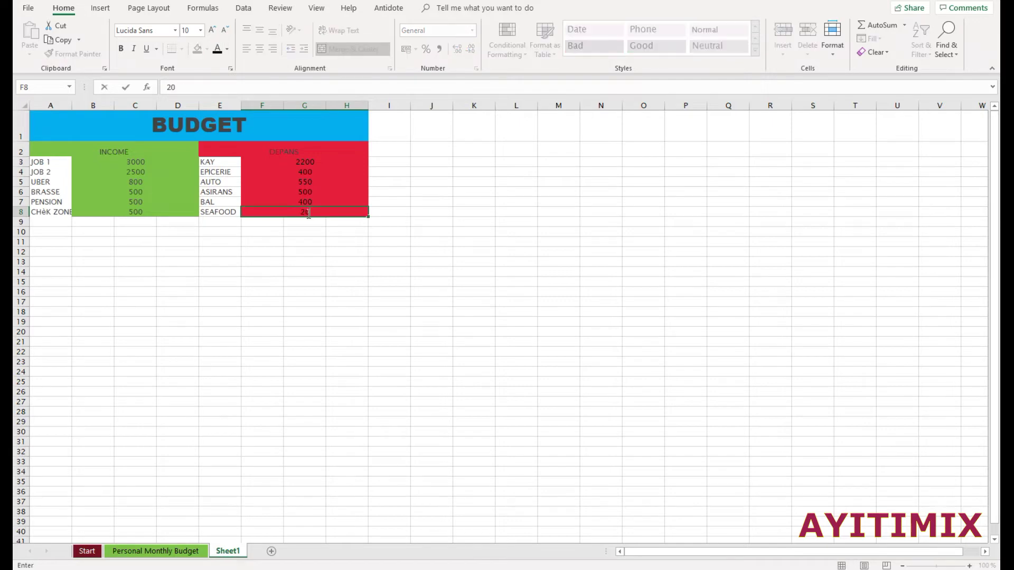
{"action": "type", "text": "0"}
{"action": "left_click", "coordinate": [316, 241]}
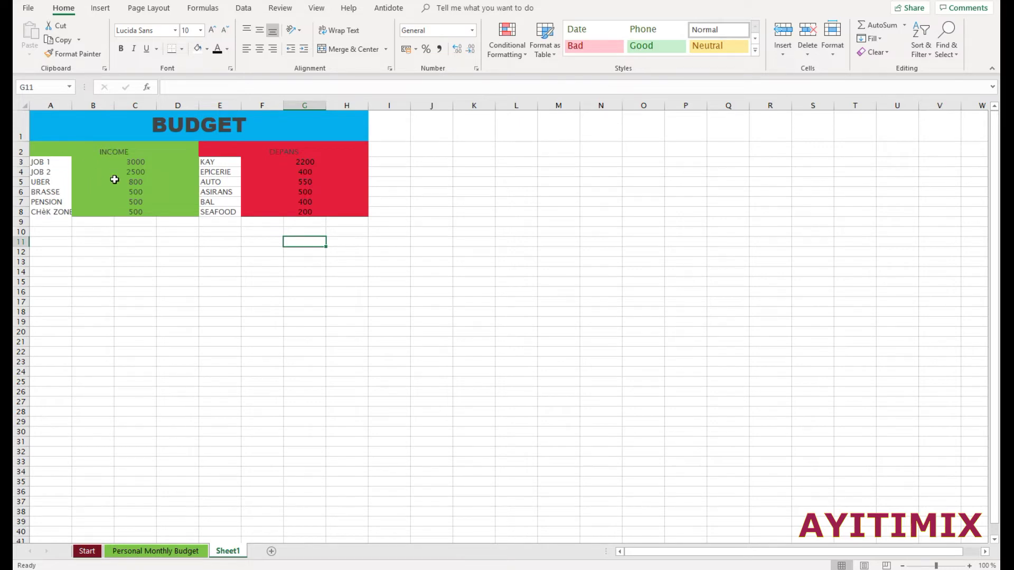
Step: Enter the label TOTAL in cell A12 and merge and center cells B12 through D12 beside it
{"action": "left_click", "coordinate": [59, 254]}
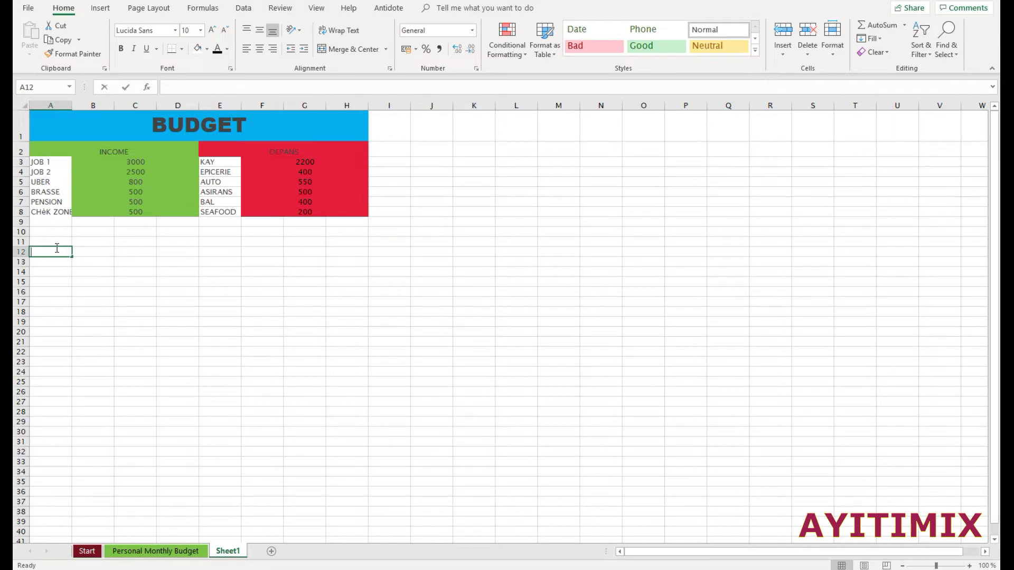
{"action": "type", "text": "TOTAL"}
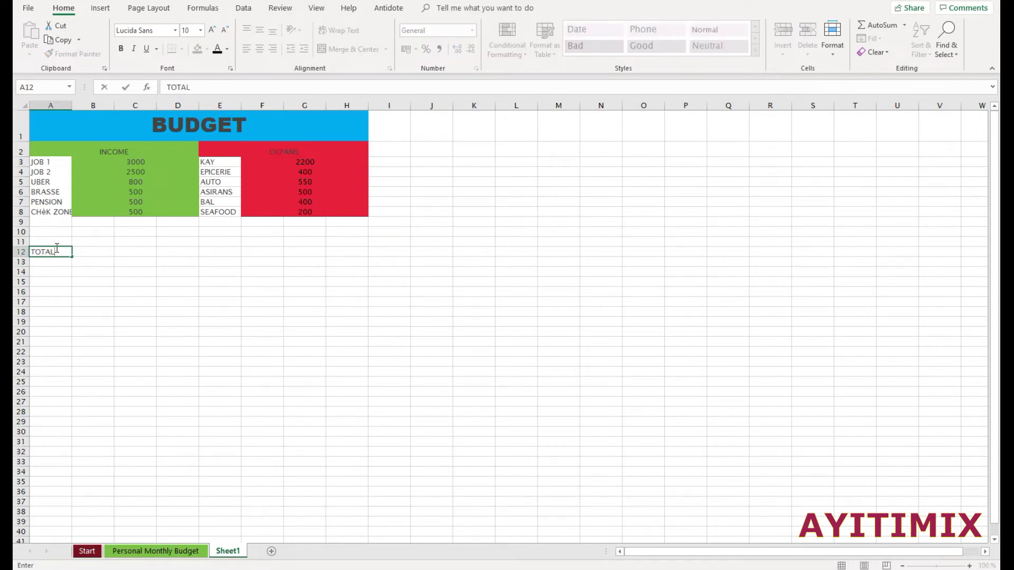
{"action": "left_click", "coordinate": [101, 254]}
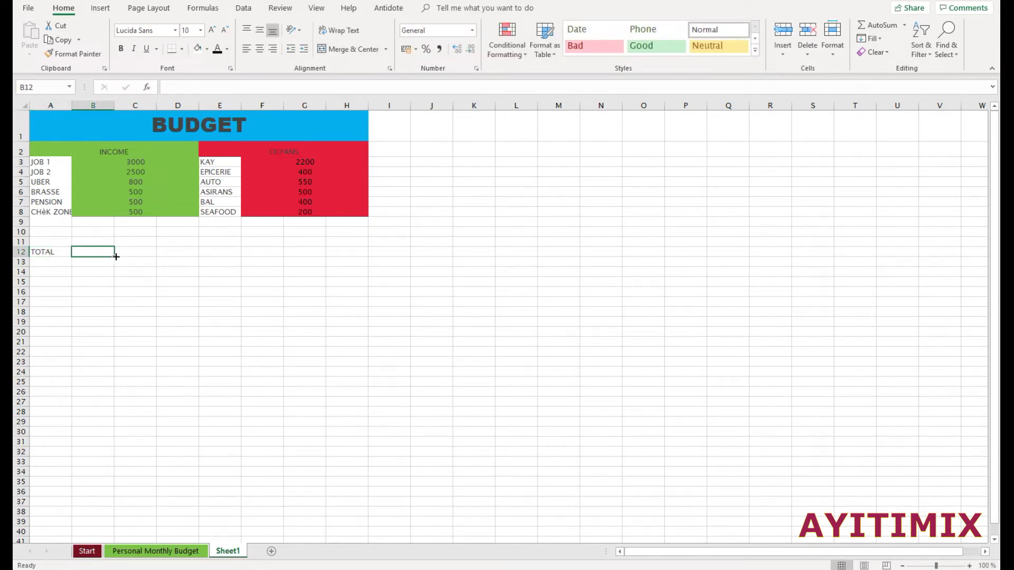
{"action": "left_click_drag", "start_coordinate": [114, 255], "coordinate": [191, 251]}
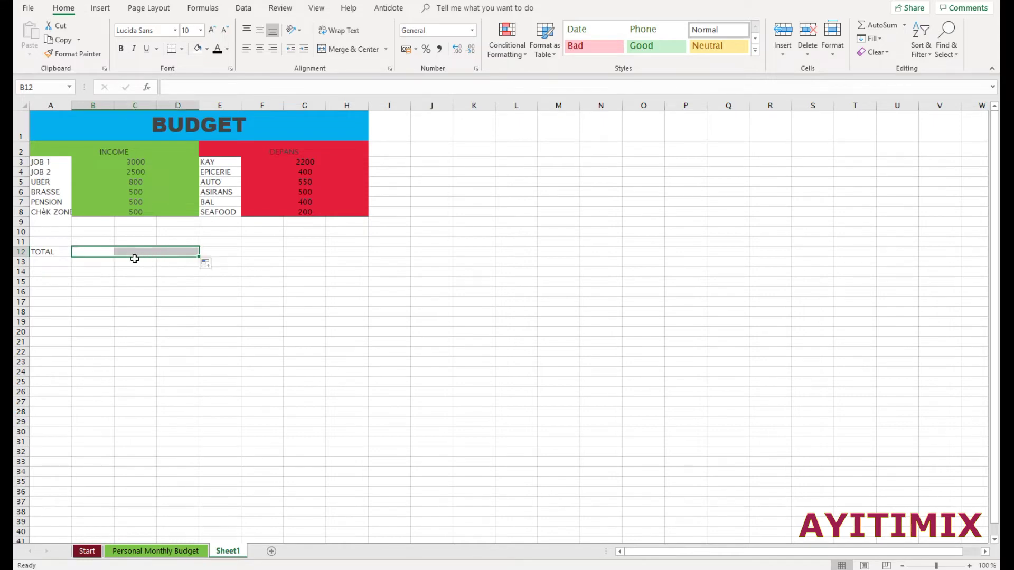
{"action": "left_click", "coordinate": [353, 50]}
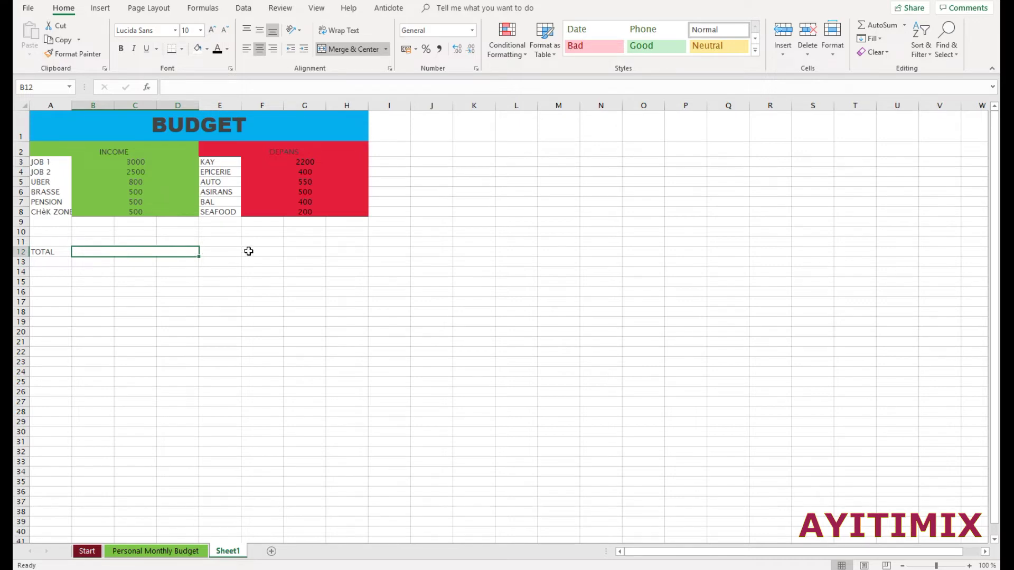
Step: Merge and center cells F12 through H12 and enter the label TOTAL in cell E12
{"action": "left_click_drag", "start_coordinate": [249, 252], "coordinate": [347, 253]}
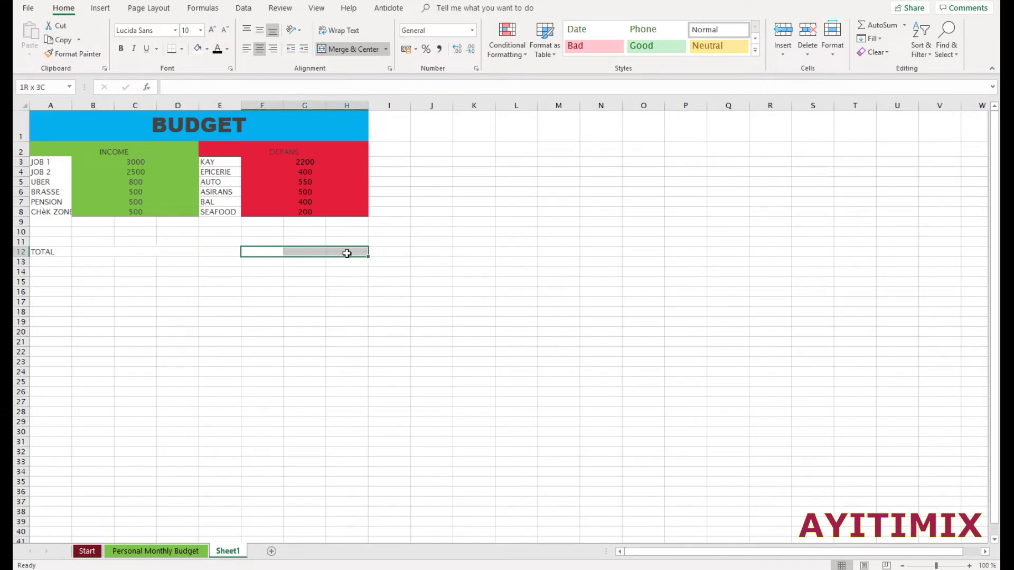
{"action": "left_click", "coordinate": [350, 48]}
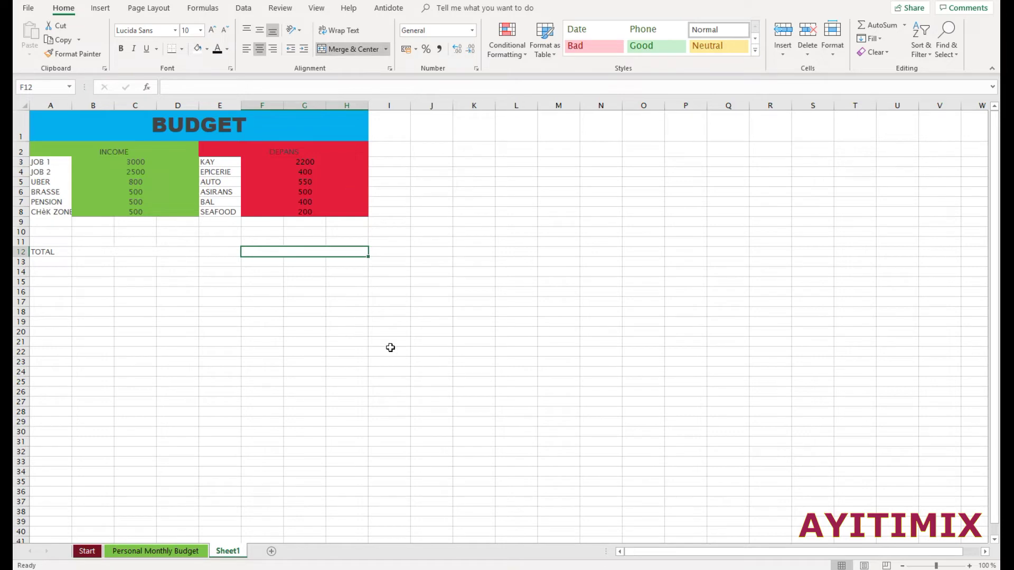
{"action": "left_click", "coordinate": [208, 251]}
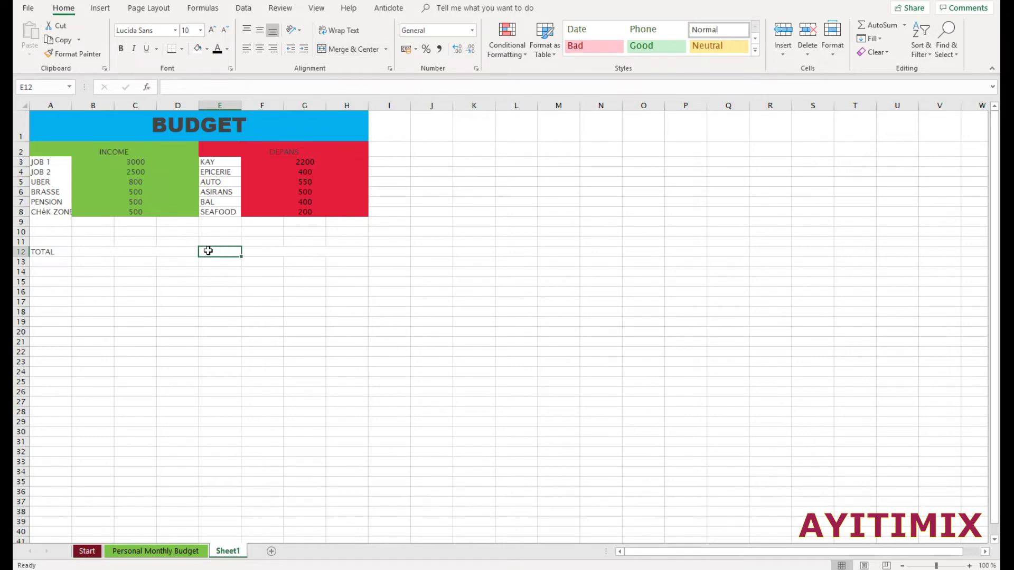
{"action": "type", "text": "TO"}
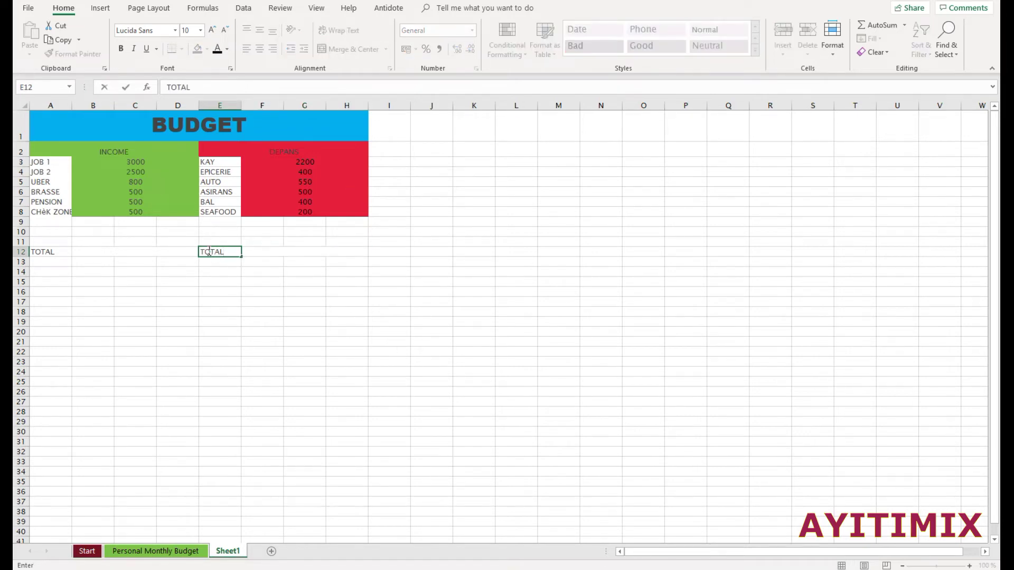
{"action": "type", "text": "TAL"}
Step: Insert a SUM function in the merged cell B12 that adds the income amounts in B3:D8
{"action": "left_click", "coordinate": [106, 254]}
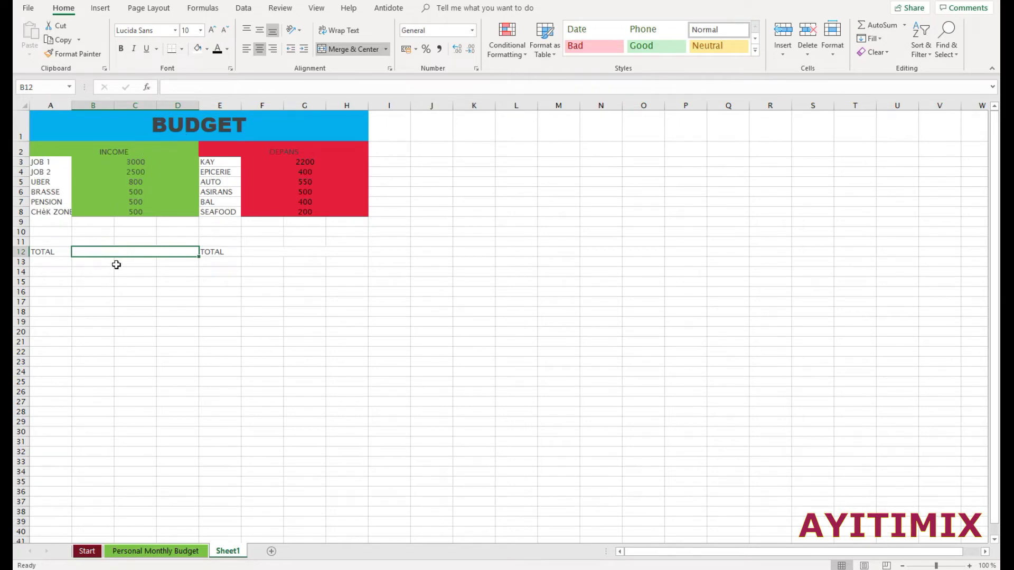
{"action": "left_click", "coordinate": [169, 88]}
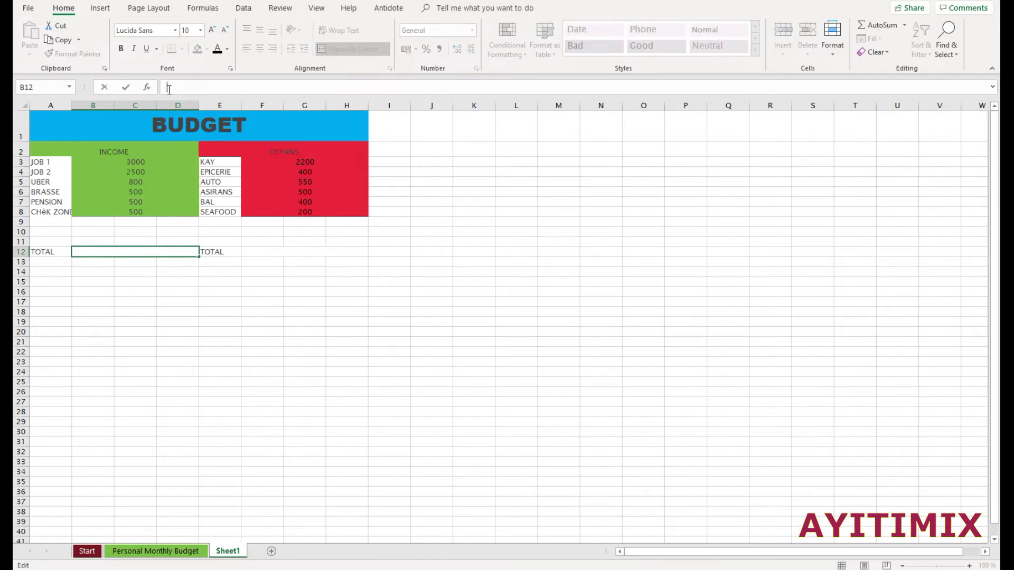
{"action": "type", "text": "="}
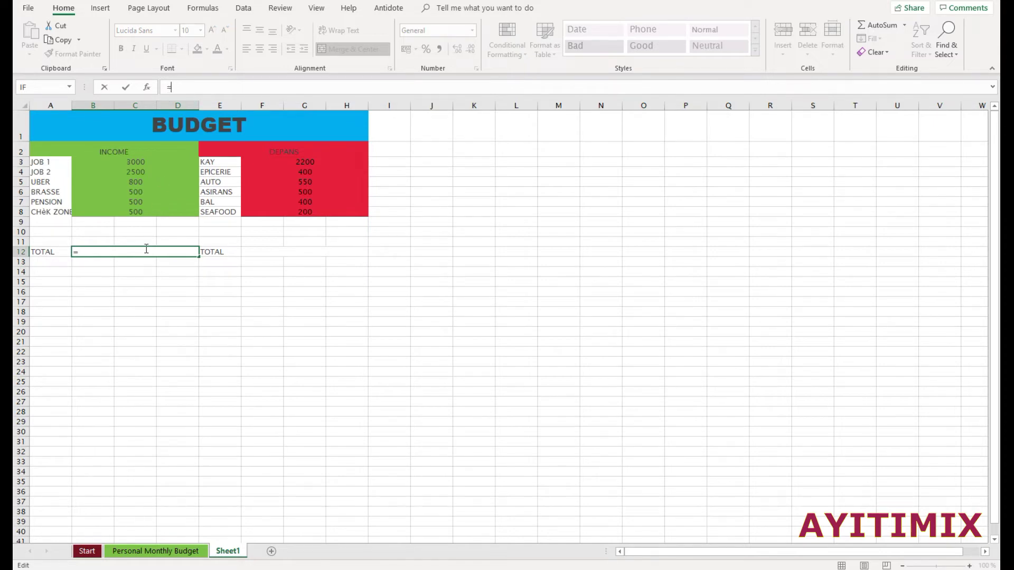
{"action": "left_click", "coordinate": [147, 88]}
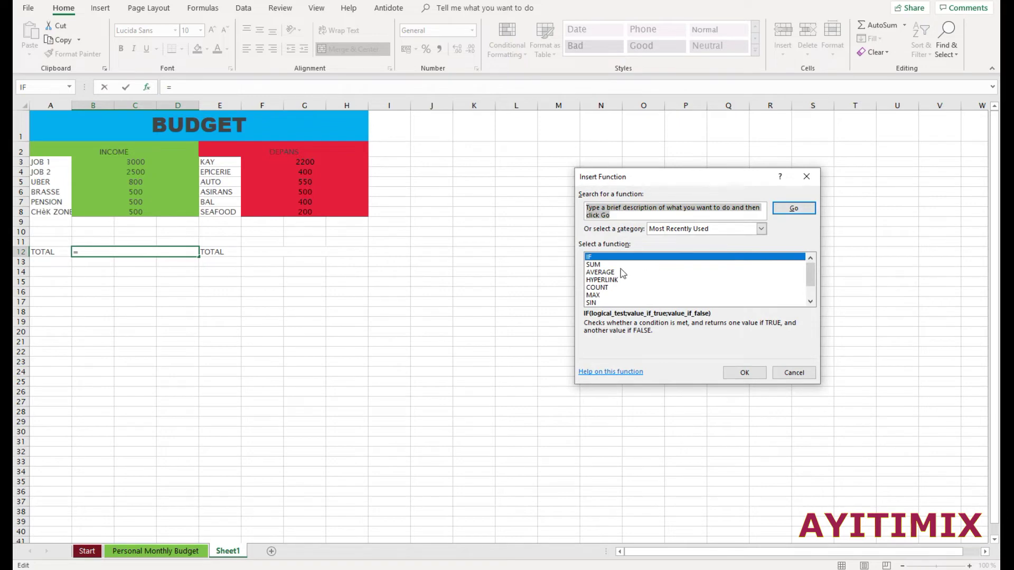
{"action": "left_click", "coordinate": [602, 265]}
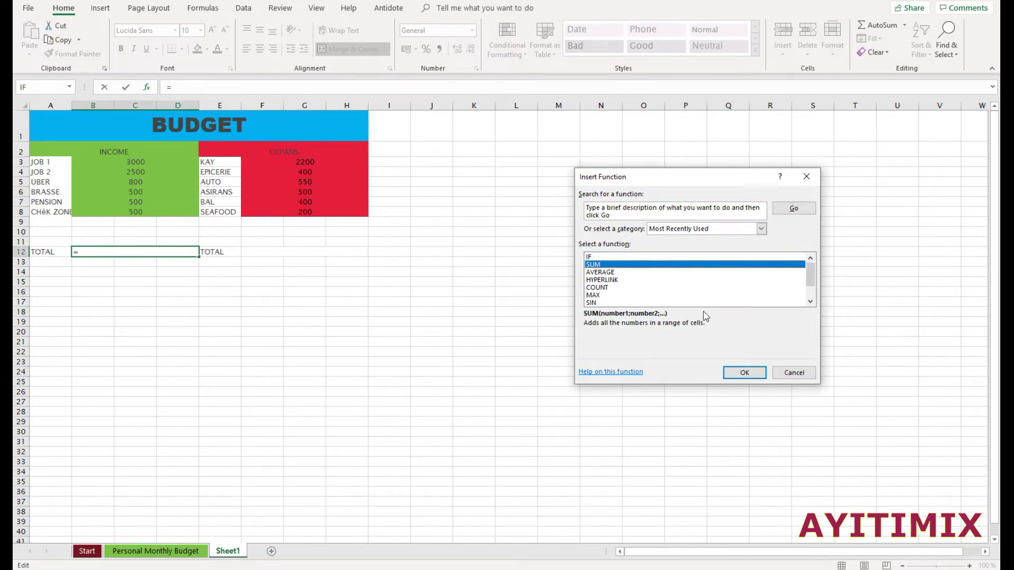
{"action": "left_click", "coordinate": [745, 372]}
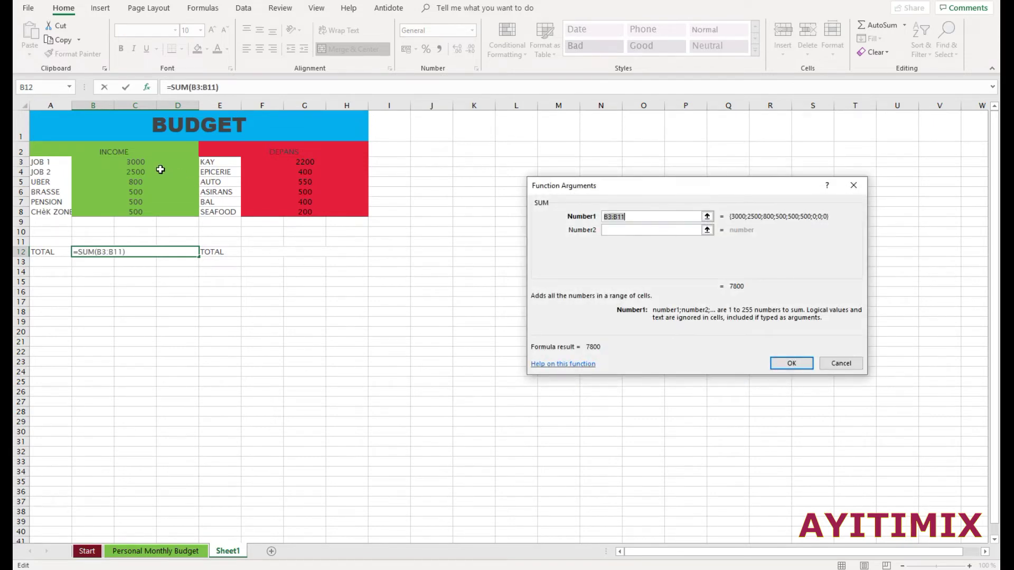
{"action": "left_click_drag", "start_coordinate": [139, 163], "coordinate": [139, 212]}
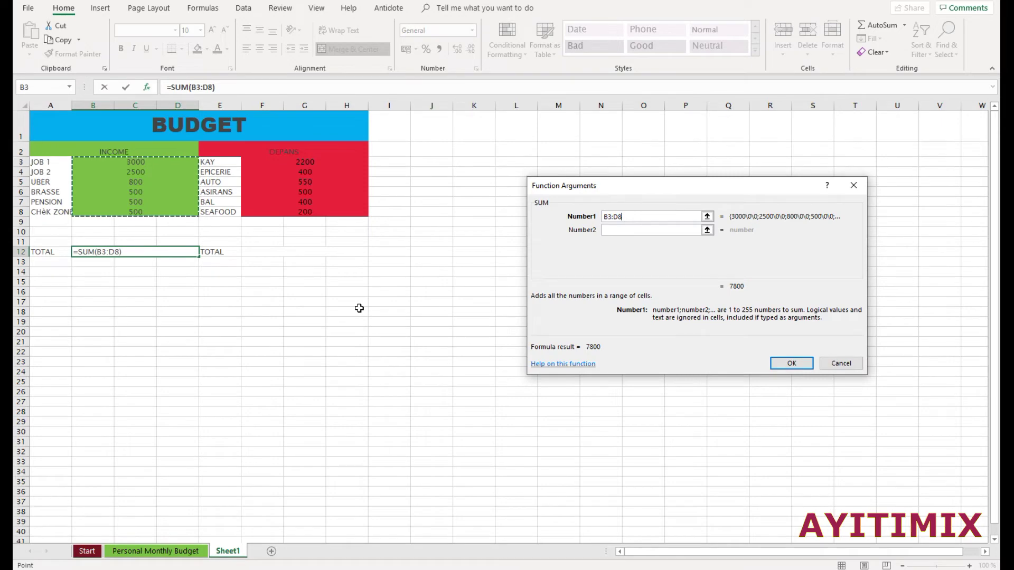
{"action": "left_click", "coordinate": [792, 364]}
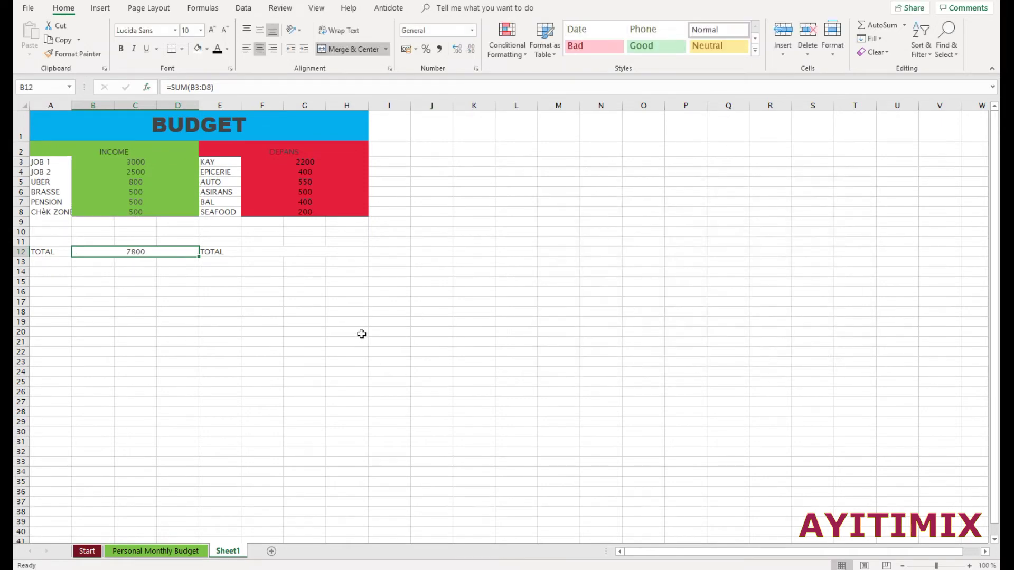
{"action": "left_click", "coordinate": [190, 324]}
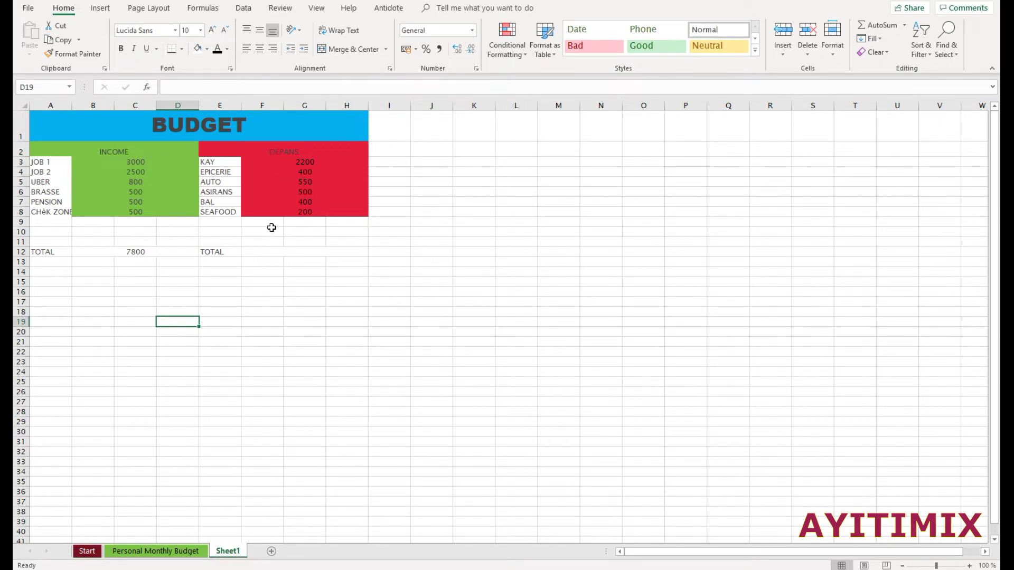
Step: Insert a SUM function in the merged cell F12 that adds the expense amounts in F3:H8
{"action": "left_click", "coordinate": [290, 254]}
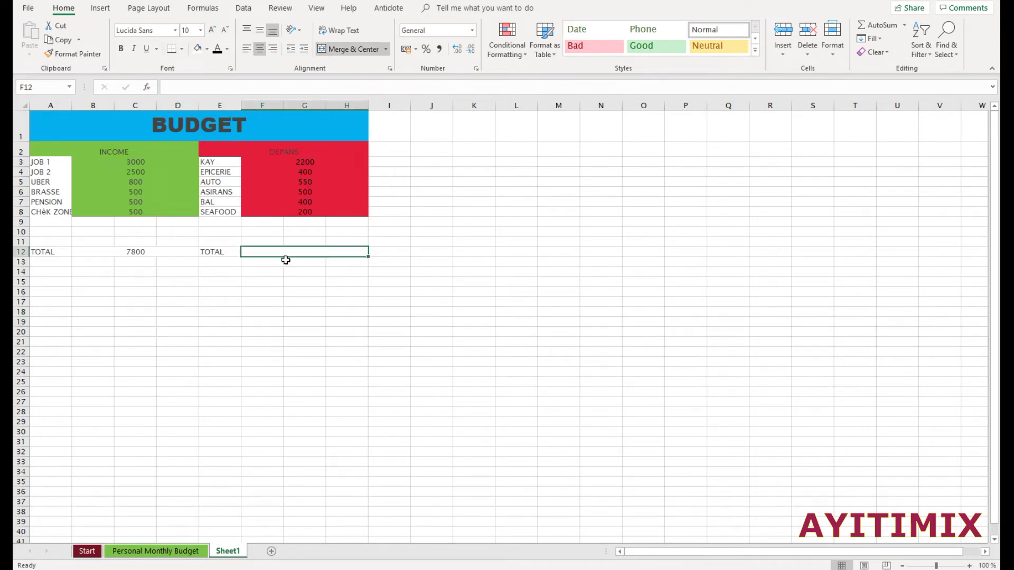
{"action": "left_click", "coordinate": [147, 89]}
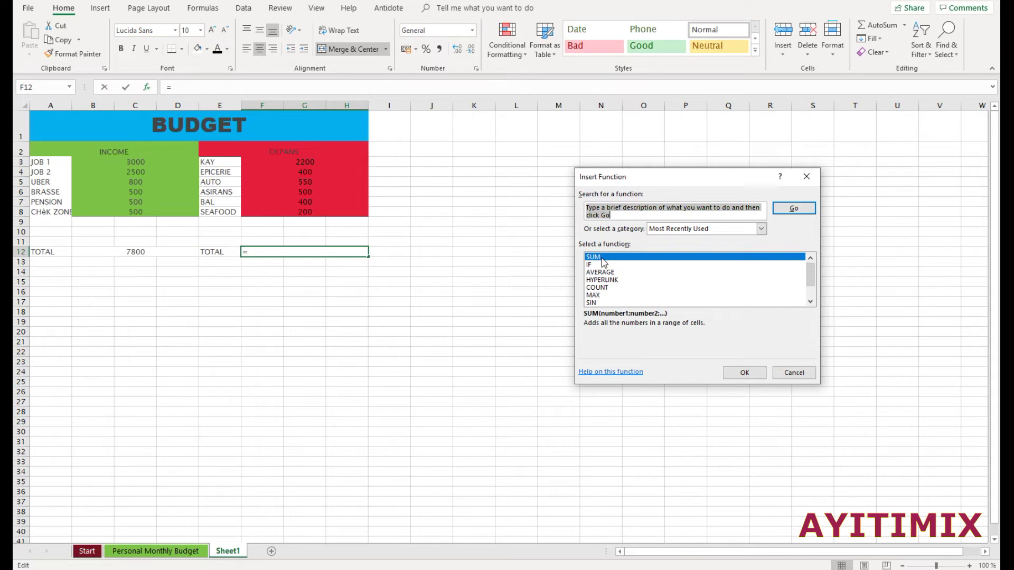
{"action": "left_click", "coordinate": [599, 259]}
{"action": "left_click", "coordinate": [746, 372]}
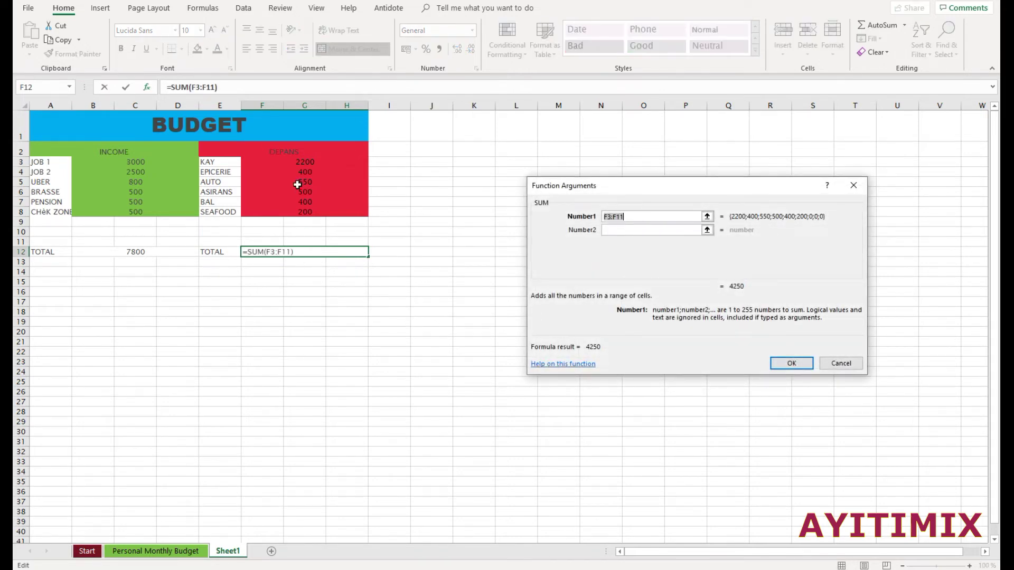
{"action": "left_click", "coordinate": [305, 162]}
{"action": "left_click_drag", "start_coordinate": [305, 162], "coordinate": [304, 210]}
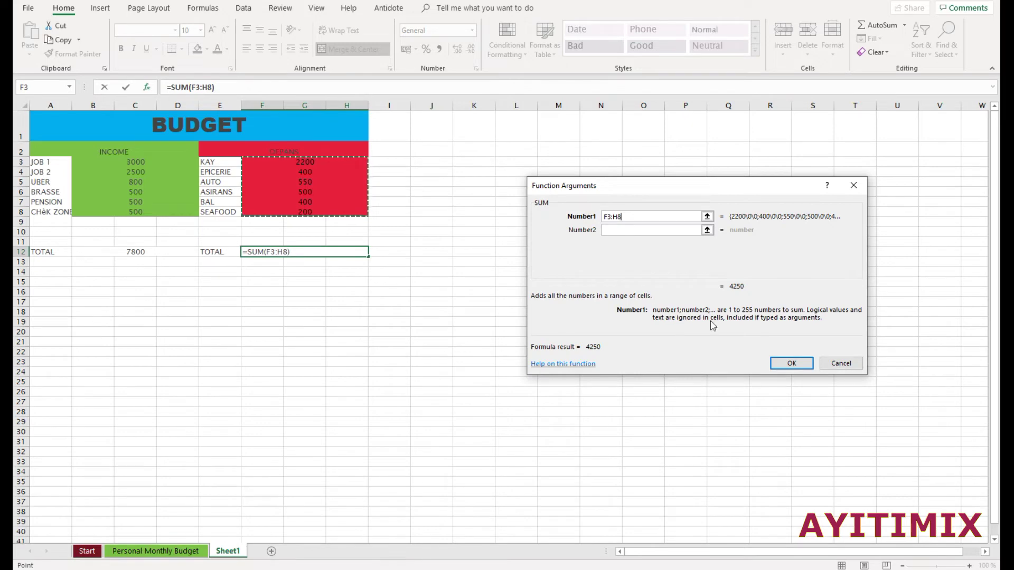
{"action": "left_click", "coordinate": [794, 363]}
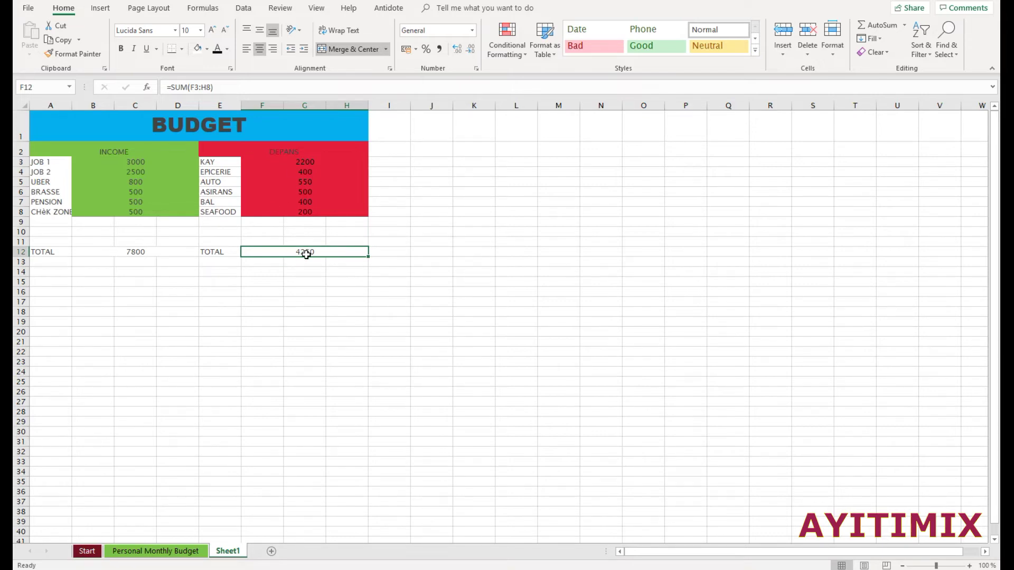
Step: Fill the income total cell B12 with the theme green and the expense total cell F12 with the theme red
{"action": "left_click", "coordinate": [137, 251]}
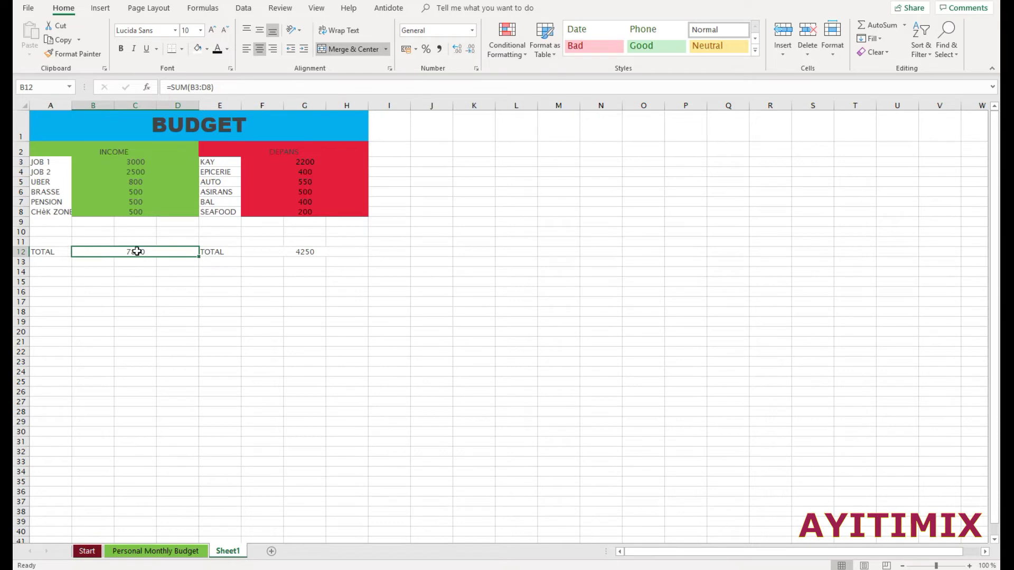
{"action": "left_click", "coordinate": [206, 49]}
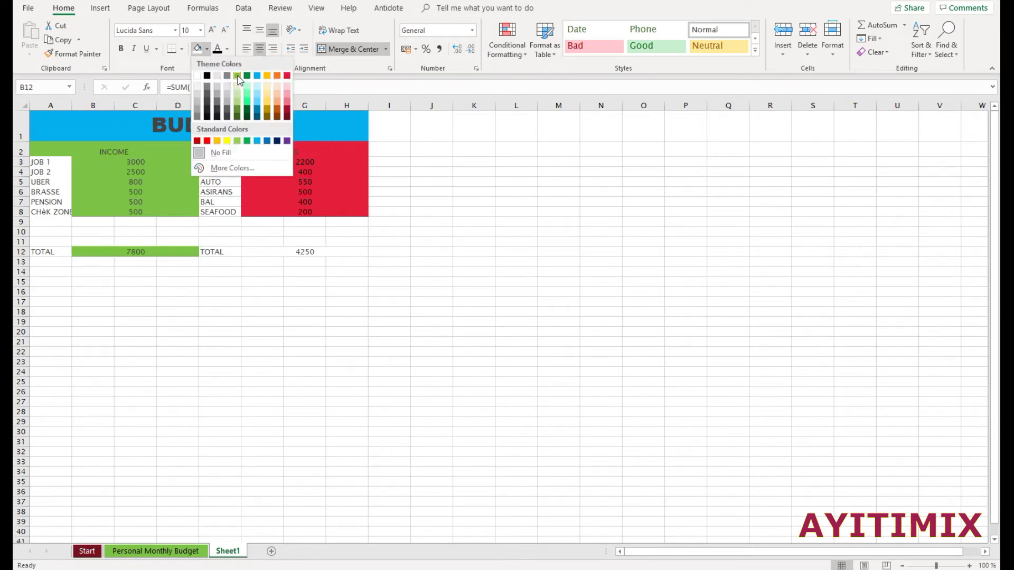
{"action": "left_click", "coordinate": [237, 76]}
{"action": "left_click", "coordinate": [311, 253]}
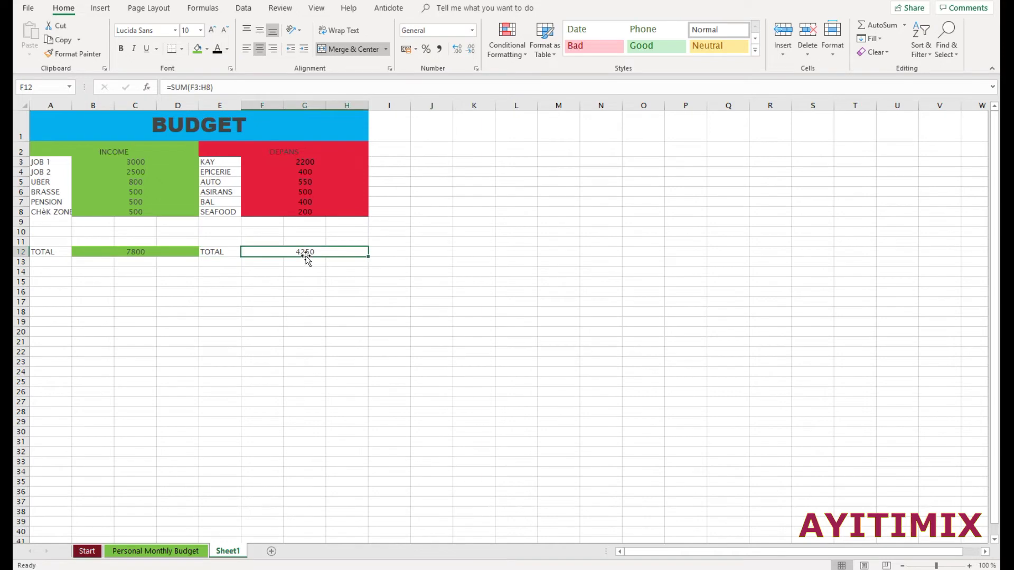
{"action": "left_click", "coordinate": [206, 49]}
{"action": "left_click", "coordinate": [286, 76]}
{"action": "left_click", "coordinate": [488, 254]}
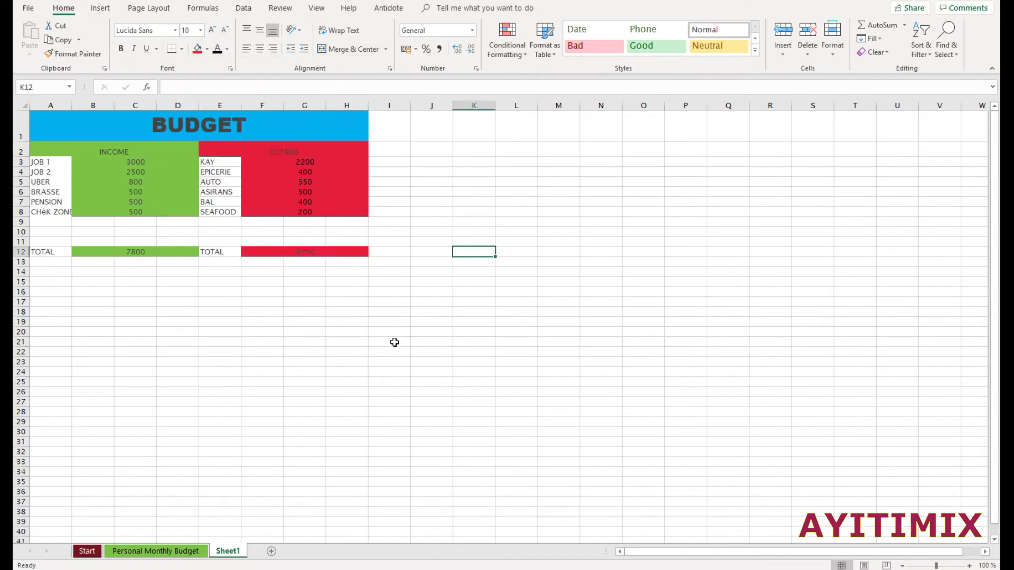
Step: Enter the label MONTHLY BALANCE in cell L12
{"action": "left_click", "coordinate": [521, 251]}
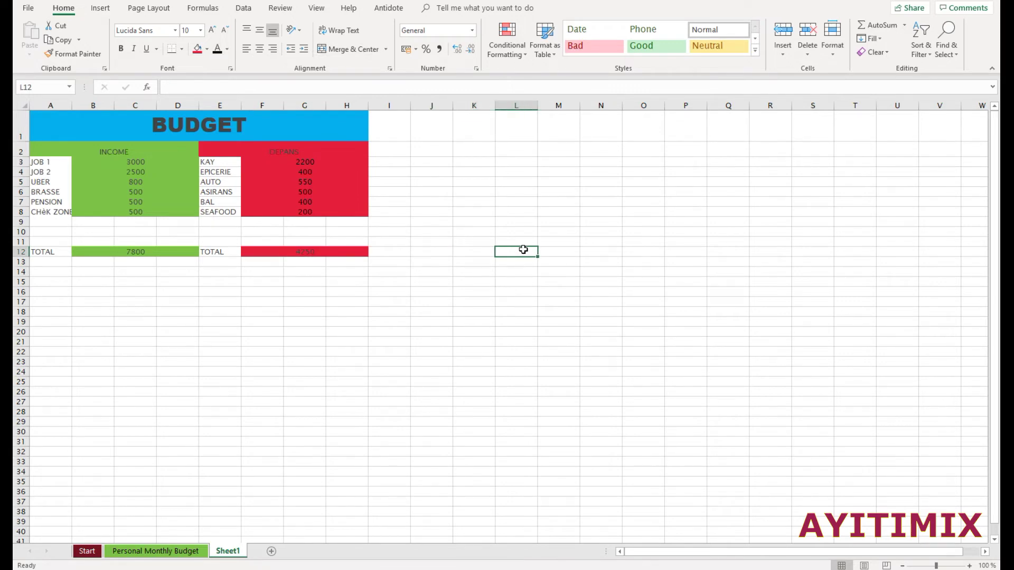
{"action": "type", "text": "MONTHLY"}
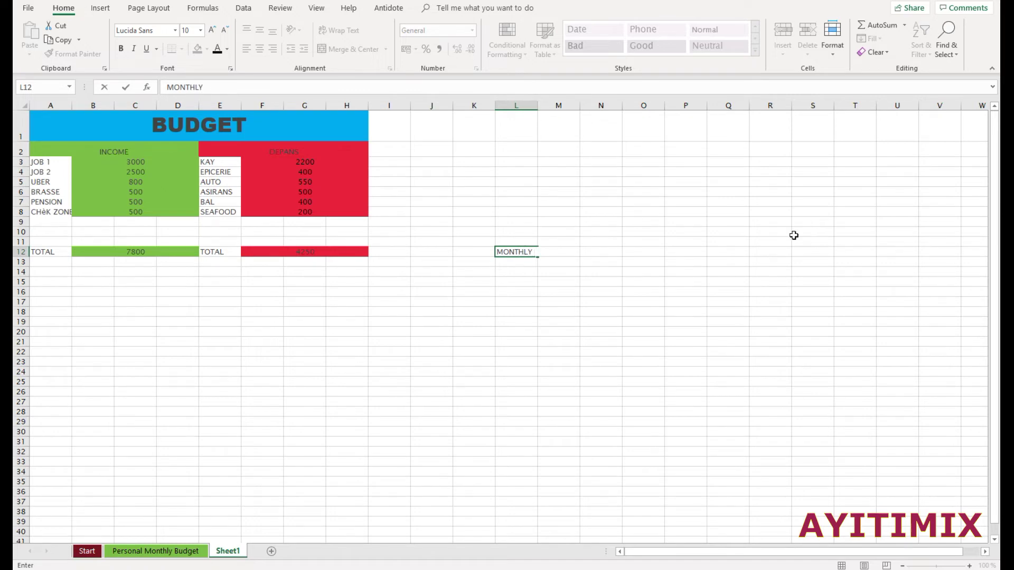
{"action": "type", "text": "BALANCE"}
{"action": "left_click", "coordinate": [562, 272]}
{"action": "left_click", "coordinate": [526, 253]}
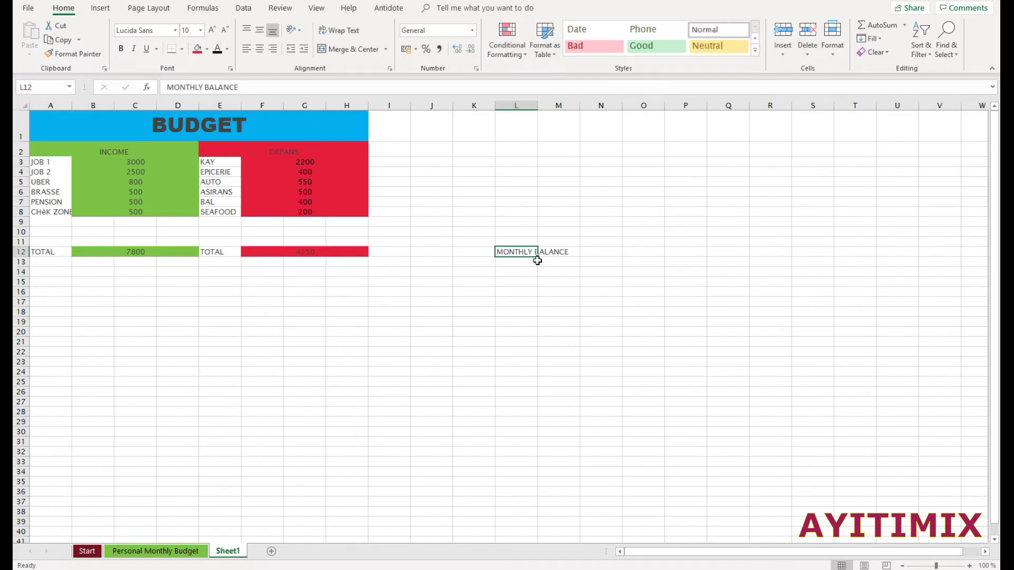
{"action": "left_click_drag", "start_coordinate": [537, 256], "coordinate": [576, 258]}
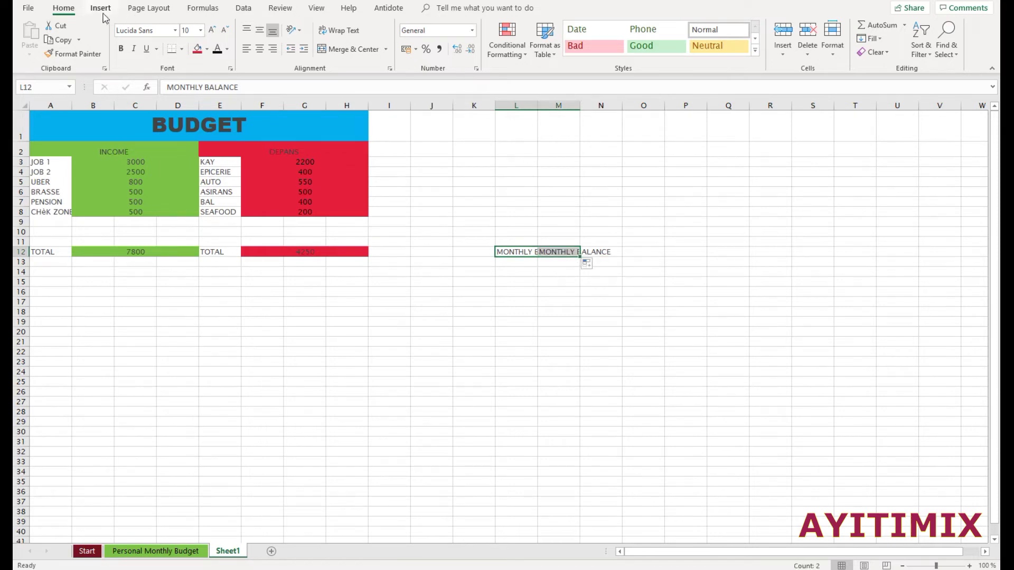
{"action": "left_click", "coordinate": [551, 252]}
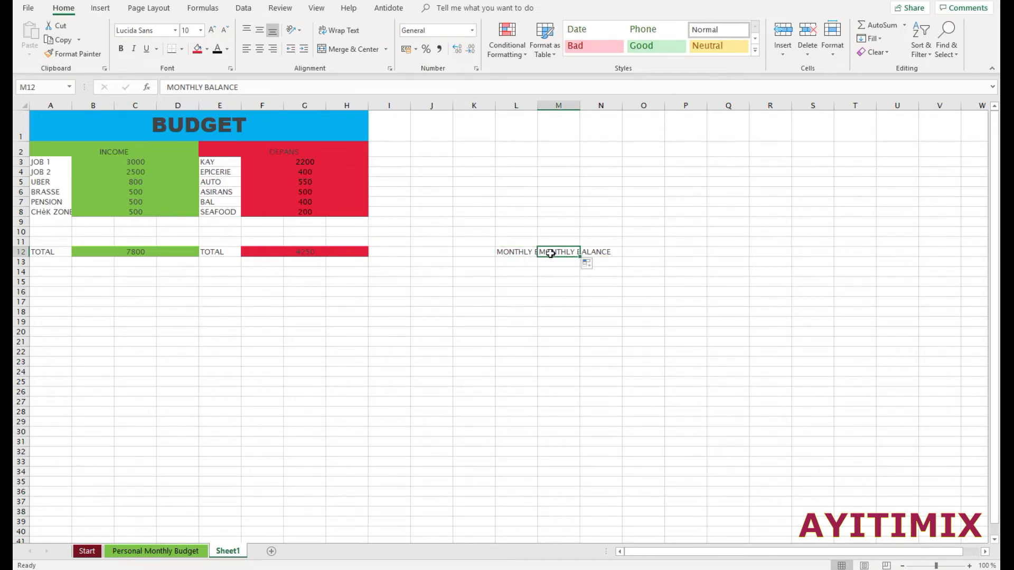
{"action": "key", "text": "Delete"}
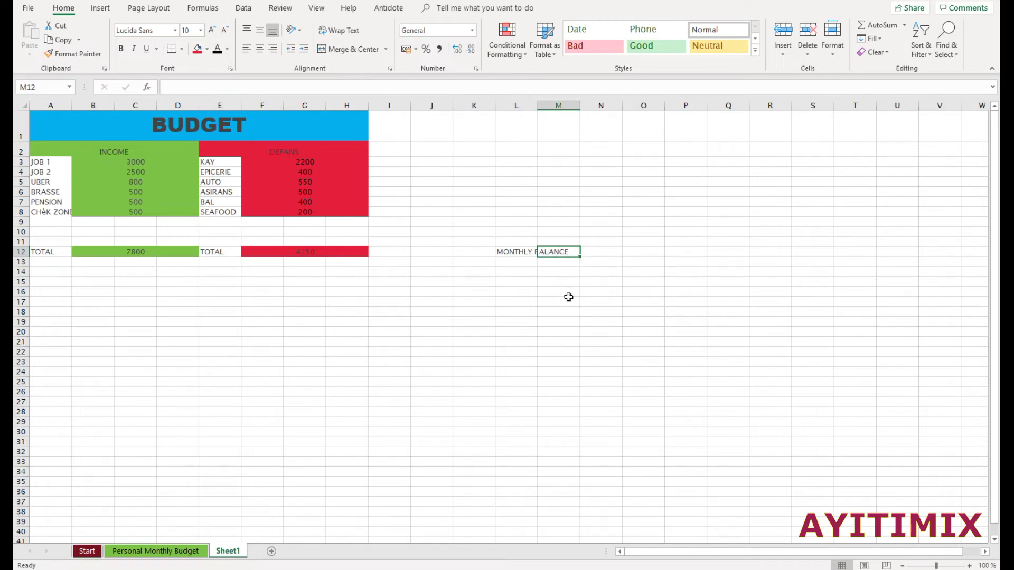
Step: Widen column L so the whole MONTHLY BALANCE label fits inside cell L12
{"action": "left_click", "coordinate": [522, 253]}
{"action": "left_click", "coordinate": [563, 252]}
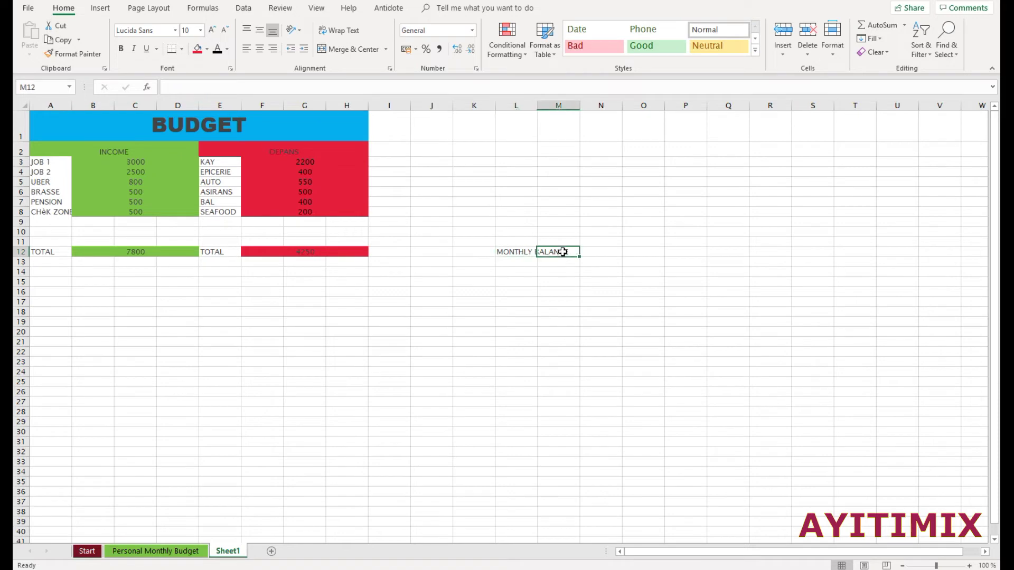
{"action": "left_click", "coordinate": [518, 253]}
{"action": "left_click_drag", "start_coordinate": [536, 105], "coordinate": [577, 116]}
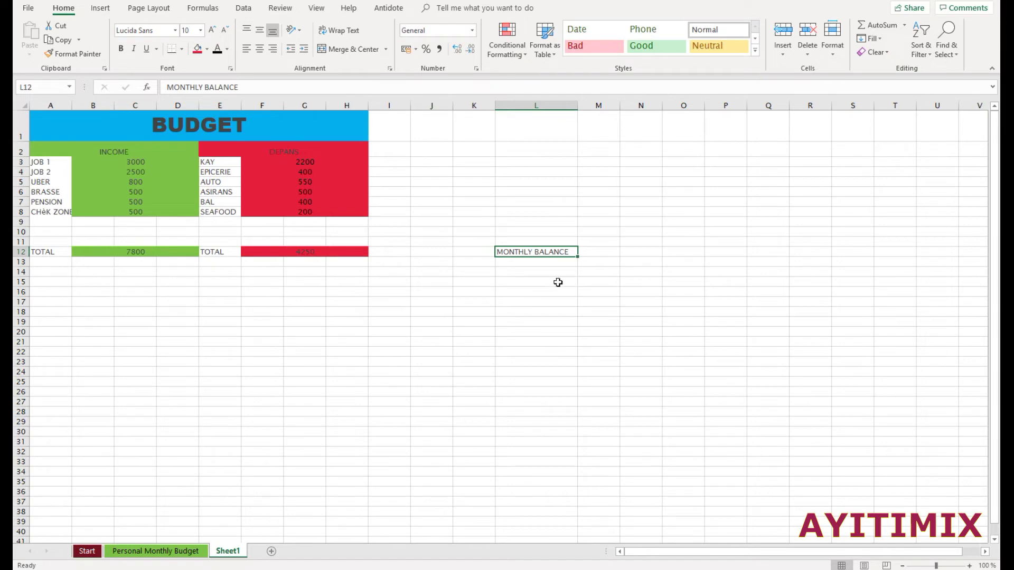
Step: Enter the month names JANVIER in cell M12 and FEVRIER in cell M13
{"action": "left_click", "coordinate": [593, 255]}
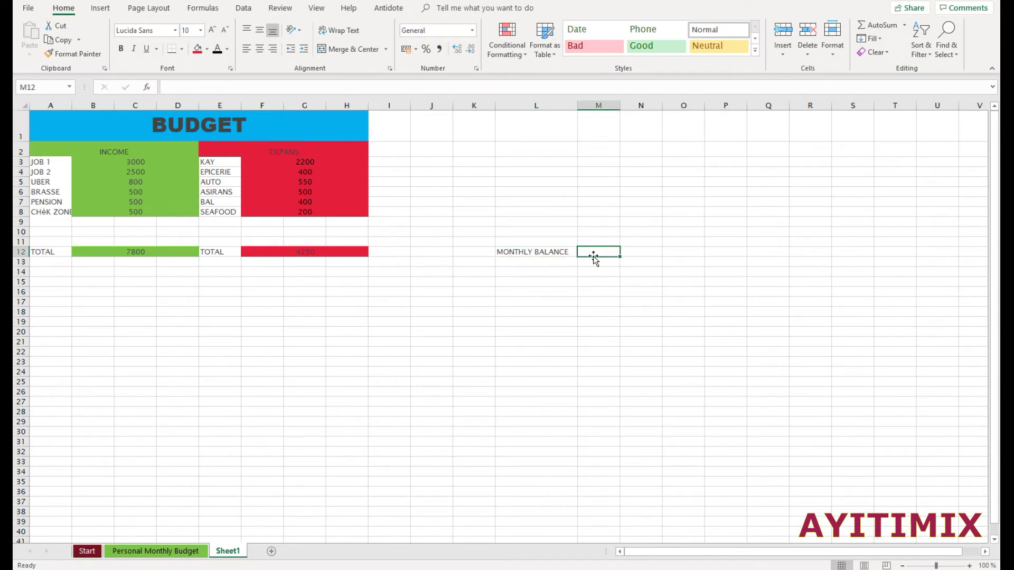
{"action": "type", "text": "JANVIER"}
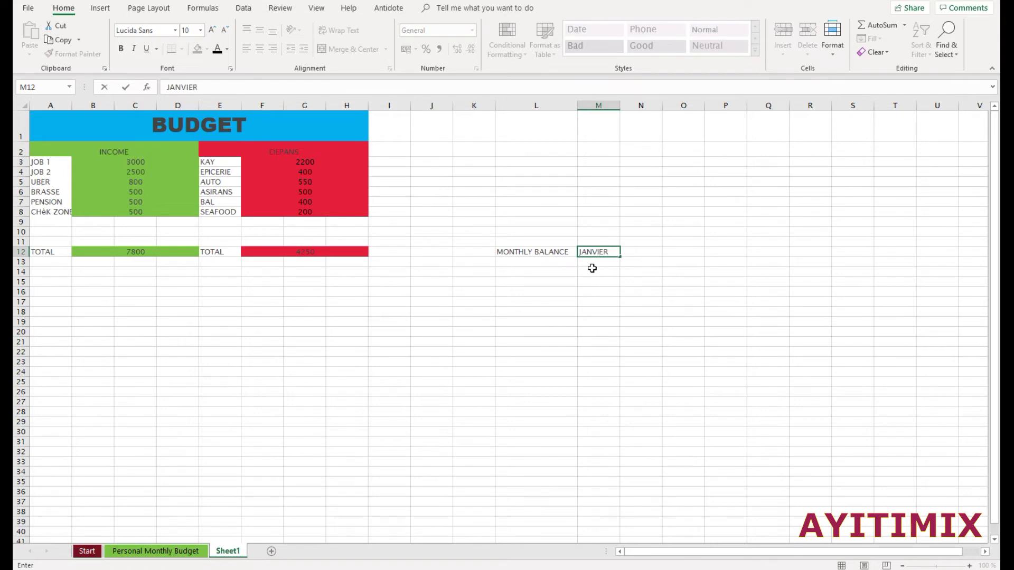
{"action": "key", "text": "Return"}
{"action": "type", "text": "FEVRIE"}
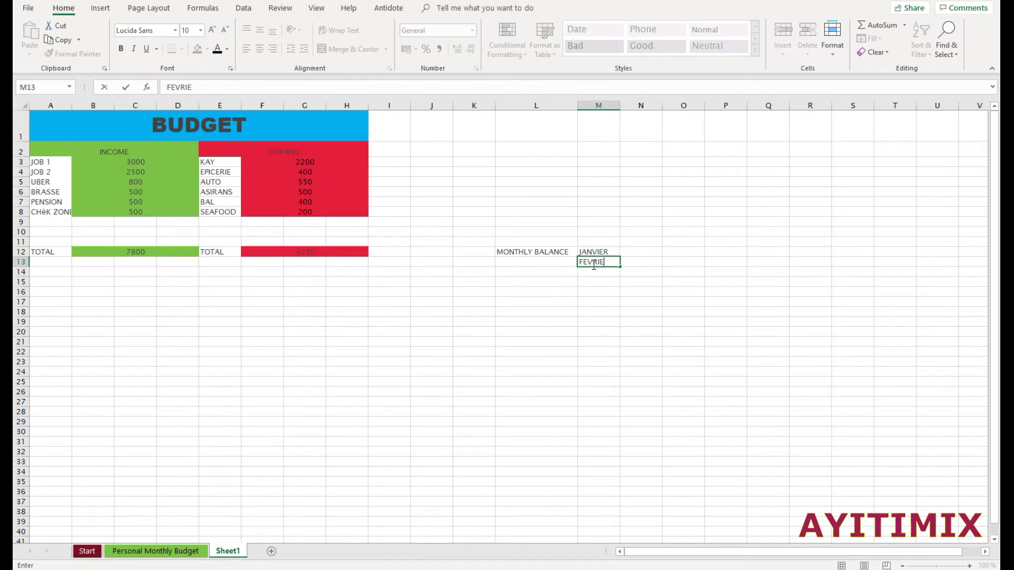
{"action": "type", "text": "R"}
{"action": "left_click", "coordinate": [637, 311]}
Step: Extend the month series from M12:M13 down to cell M23 with AutoFill
{"action": "left_click", "coordinate": [602, 252]}
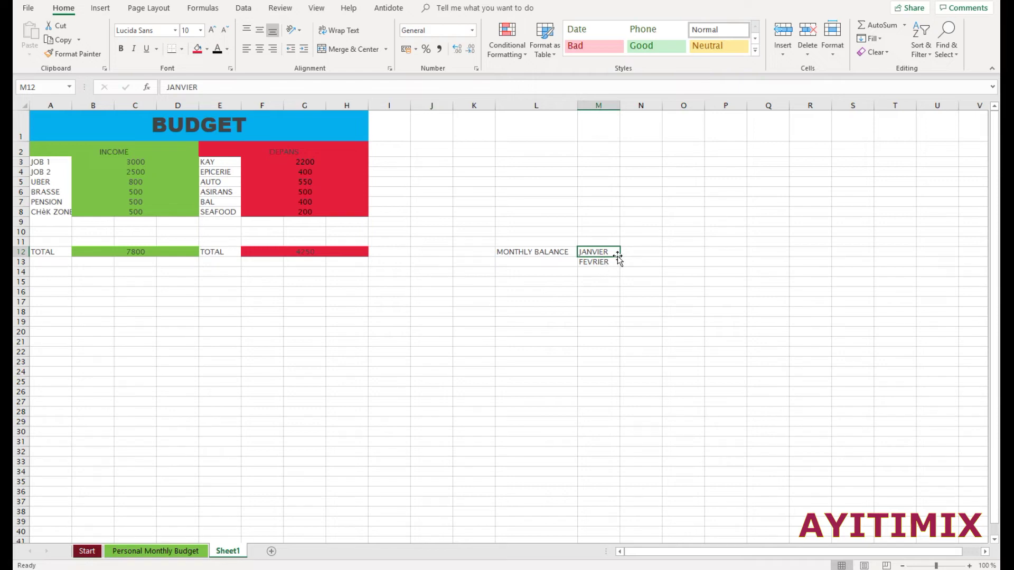
{"action": "left_click_drag", "start_coordinate": [617, 257], "coordinate": [618, 264]}
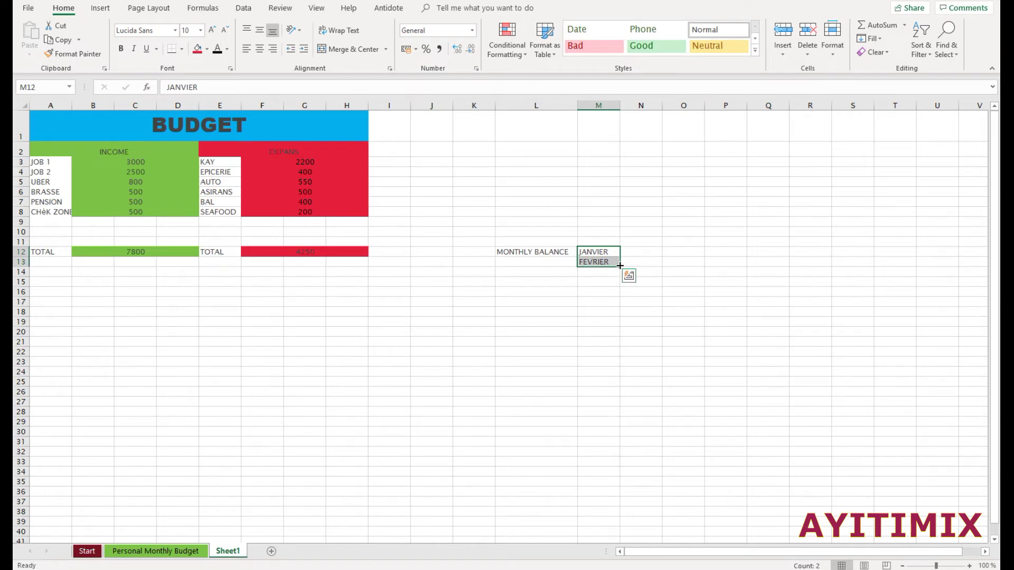
{"action": "left_click_drag", "start_coordinate": [620, 265], "coordinate": [621, 366]}
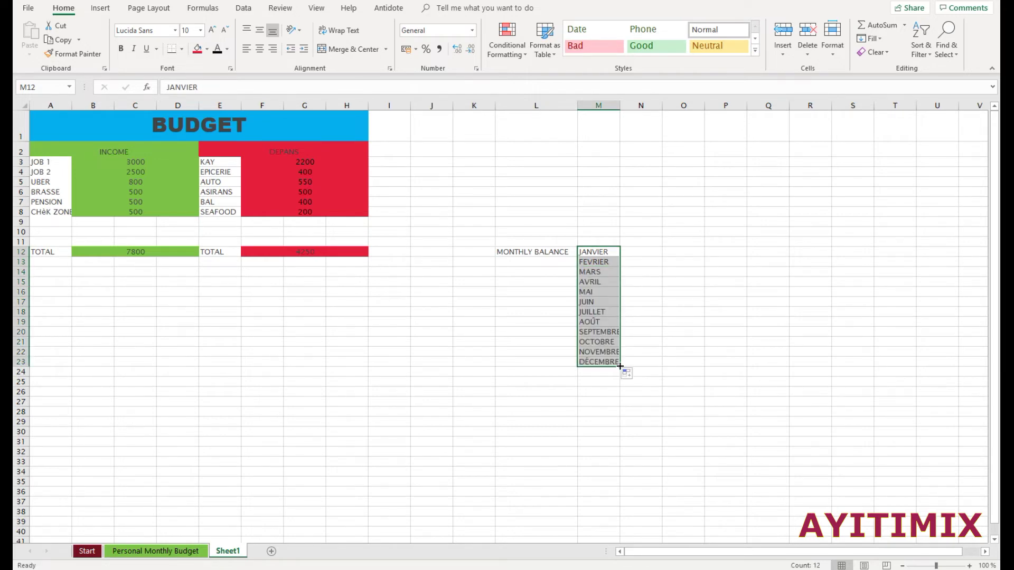
{"action": "left_click", "coordinate": [711, 266]}
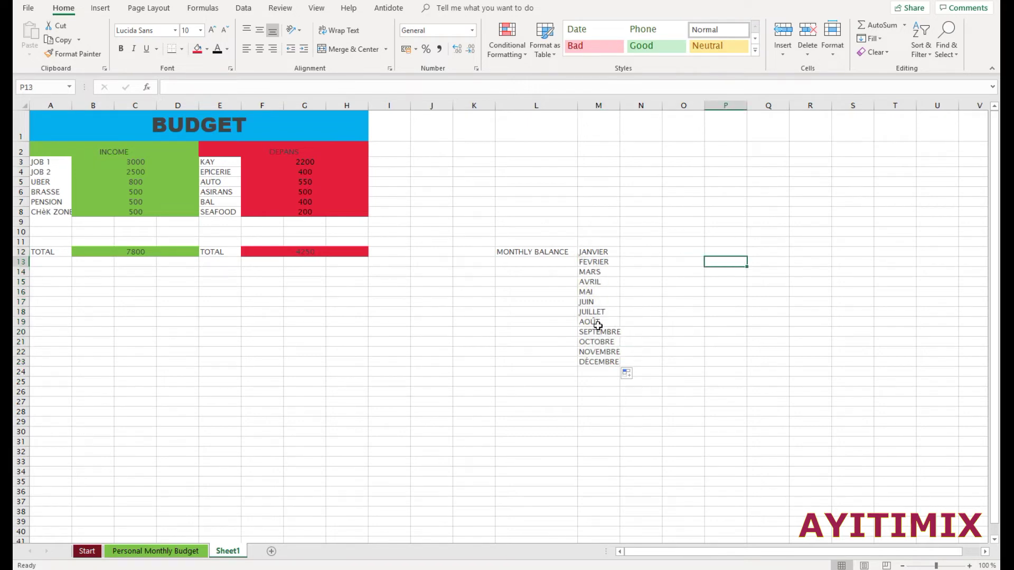
Step: Enter the formula =B12-F12 in cell N12 to calculate the January balance from the income and expense totals
{"action": "left_click", "coordinate": [640, 250]}
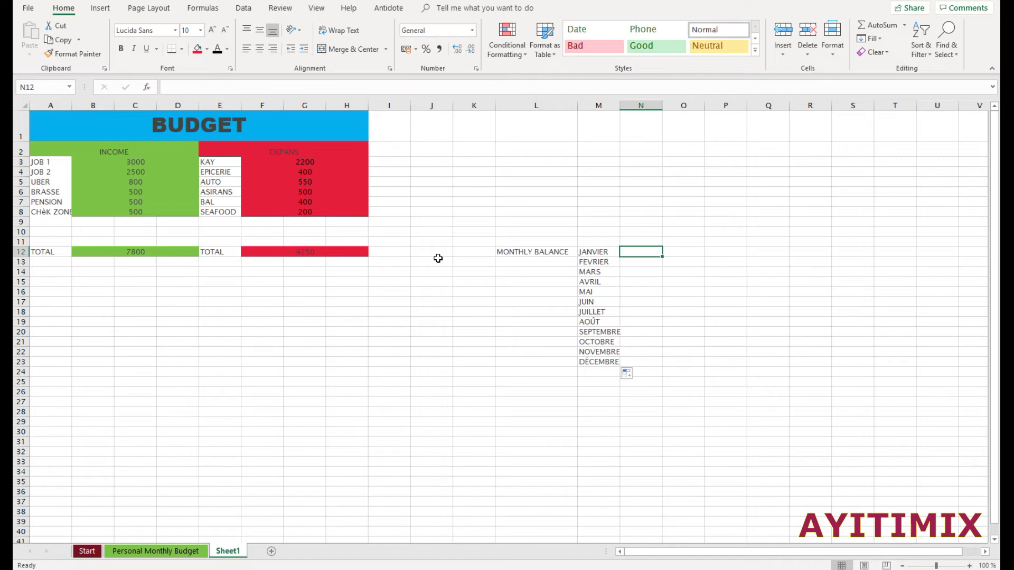
{"action": "left_click", "coordinate": [147, 88]}
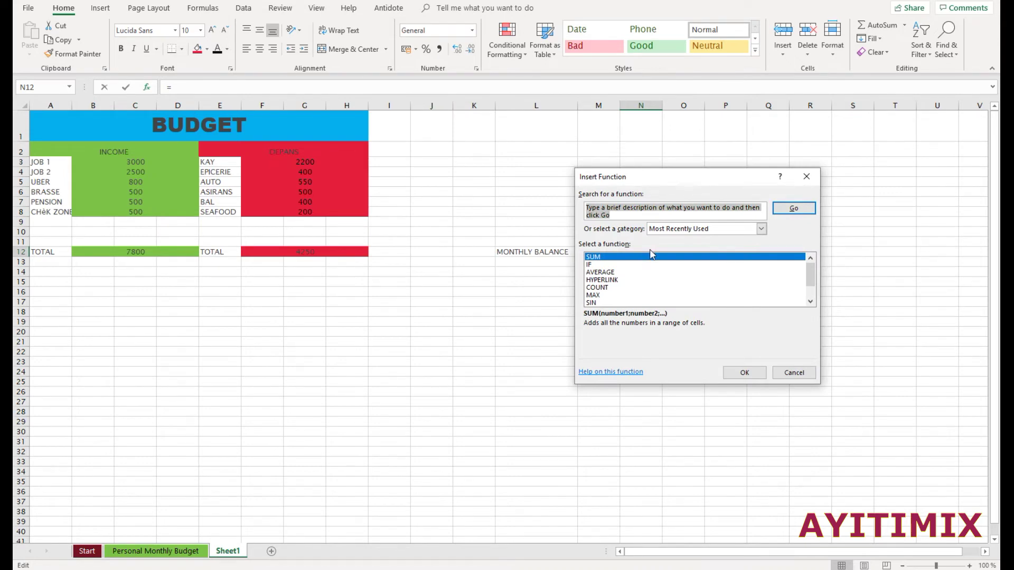
{"action": "left_click", "coordinate": [794, 373]}
{"action": "left_click", "coordinate": [192, 88]}
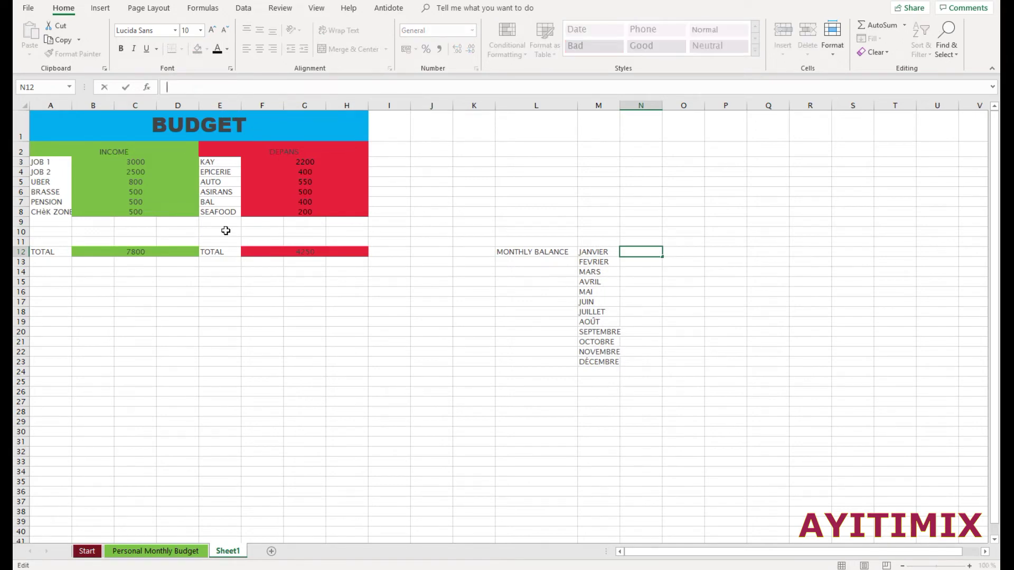
{"action": "type", "text": "="}
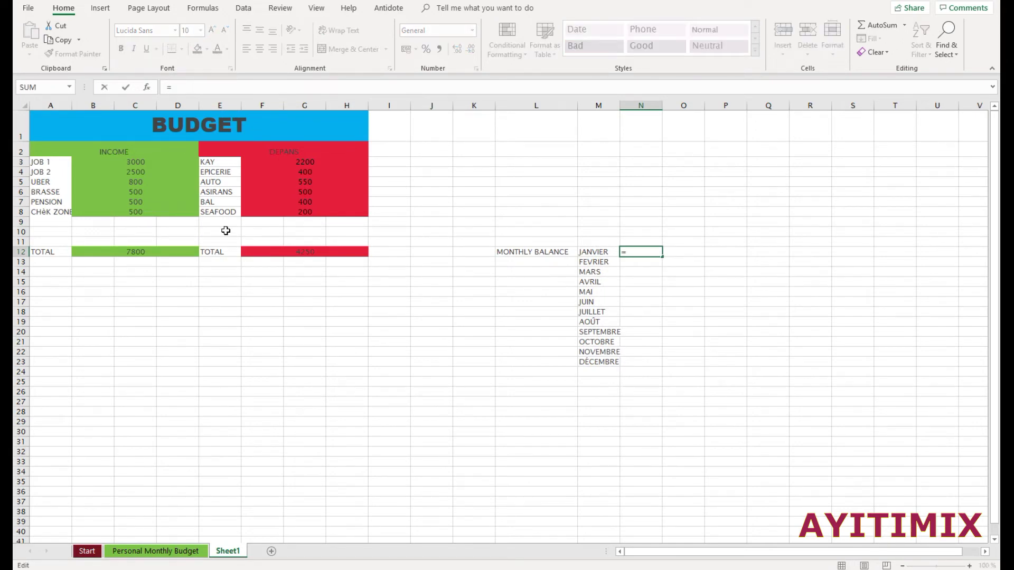
{"action": "left_click", "coordinate": [137, 254]}
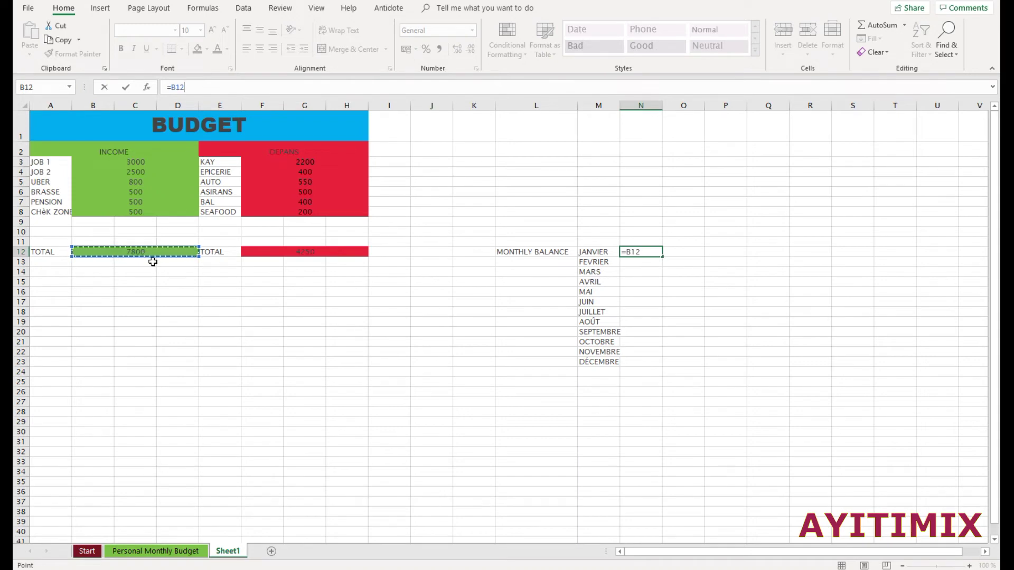
{"action": "type", "text": "-"}
{"action": "left_click", "coordinate": [310, 258]}
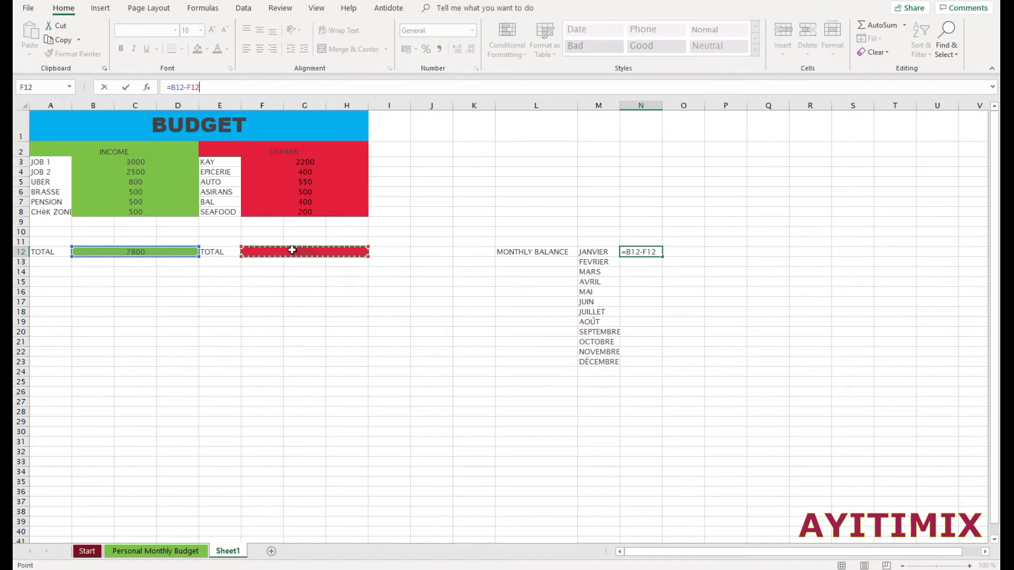
{"action": "key", "text": "Return"}
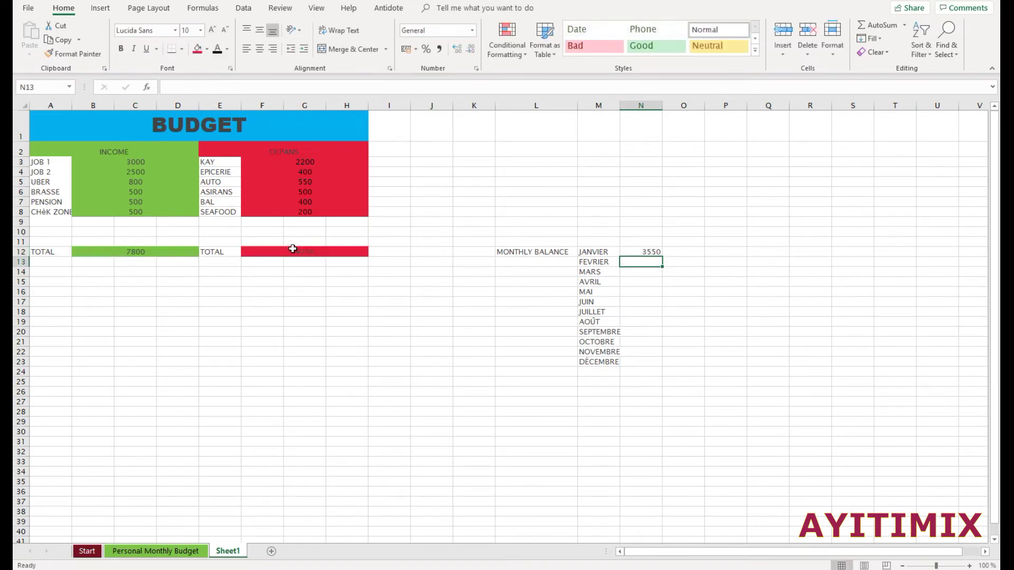
{"action": "left_click", "coordinate": [750, 379]}
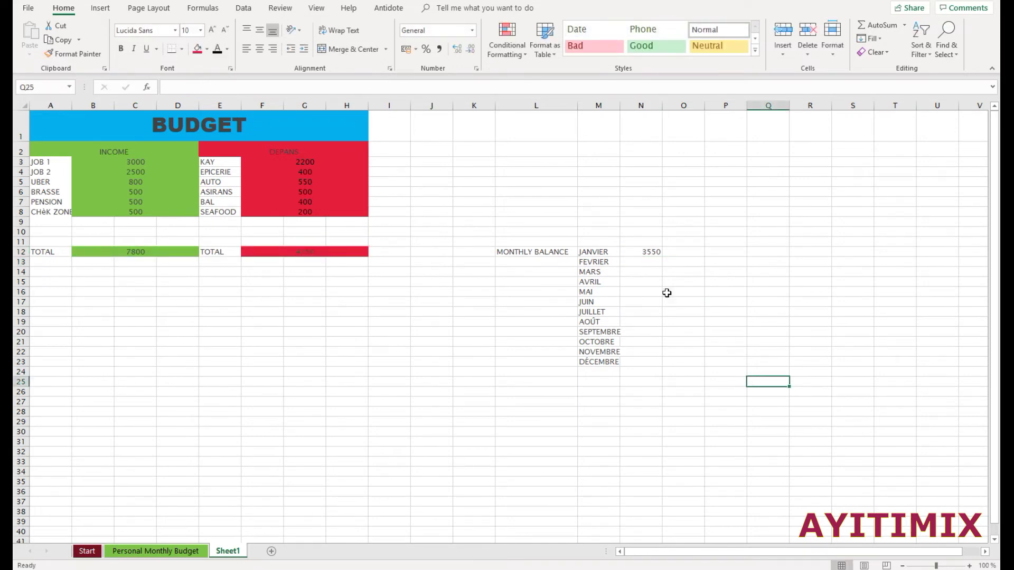
{"action": "left_click", "coordinate": [651, 252]}
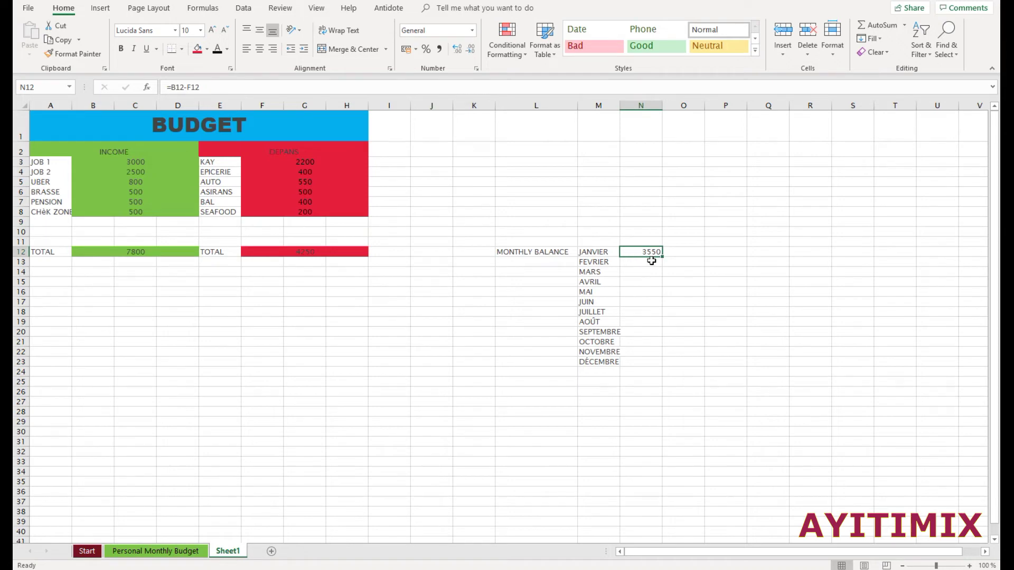
Step: Change the sheet title in the merged cell A1 to BUDGET JANVIER
{"action": "left_click", "coordinate": [217, 130]}
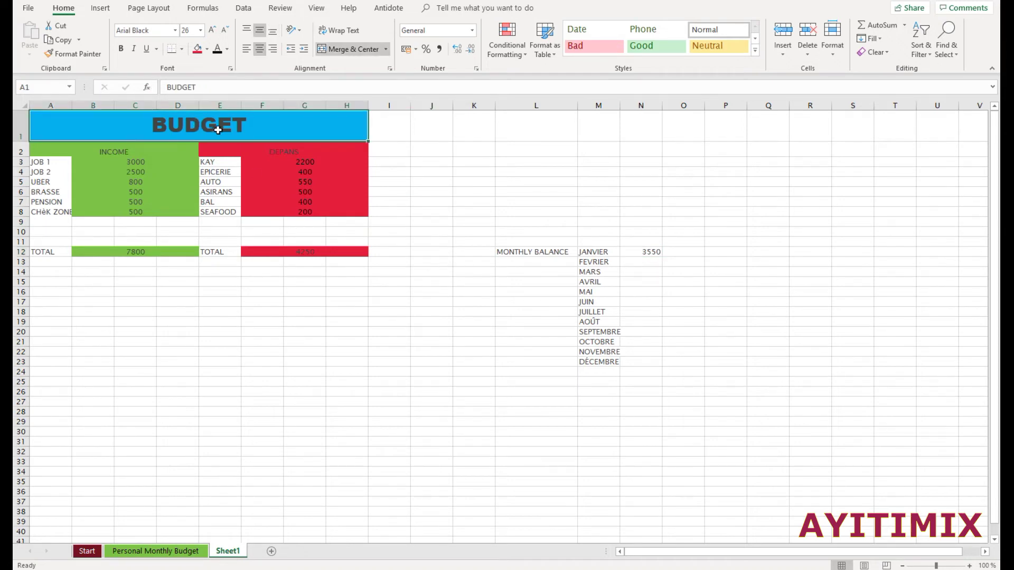
{"action": "left_click", "coordinate": [209, 83]}
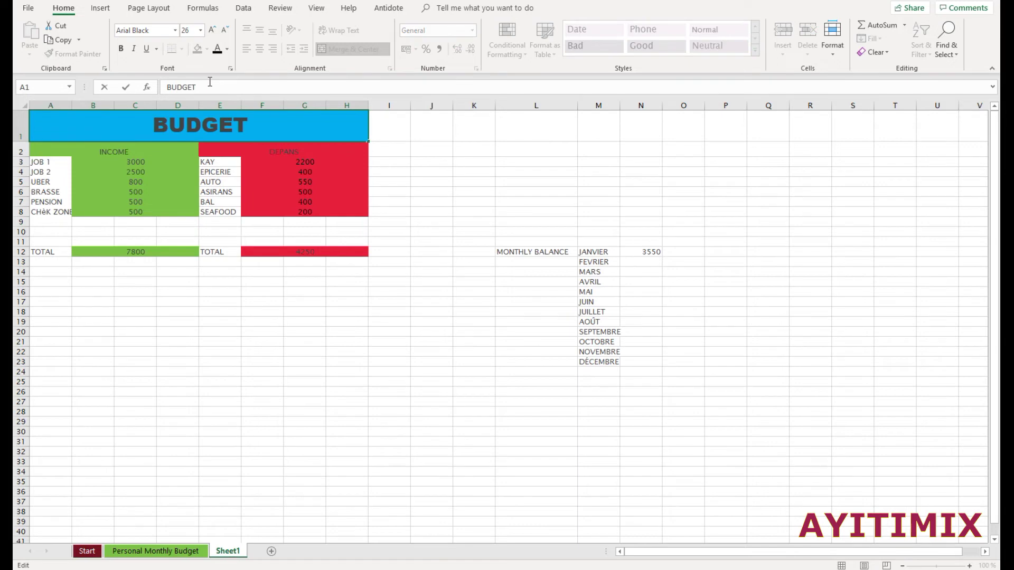
{"action": "type", "text": "JANVIER"}
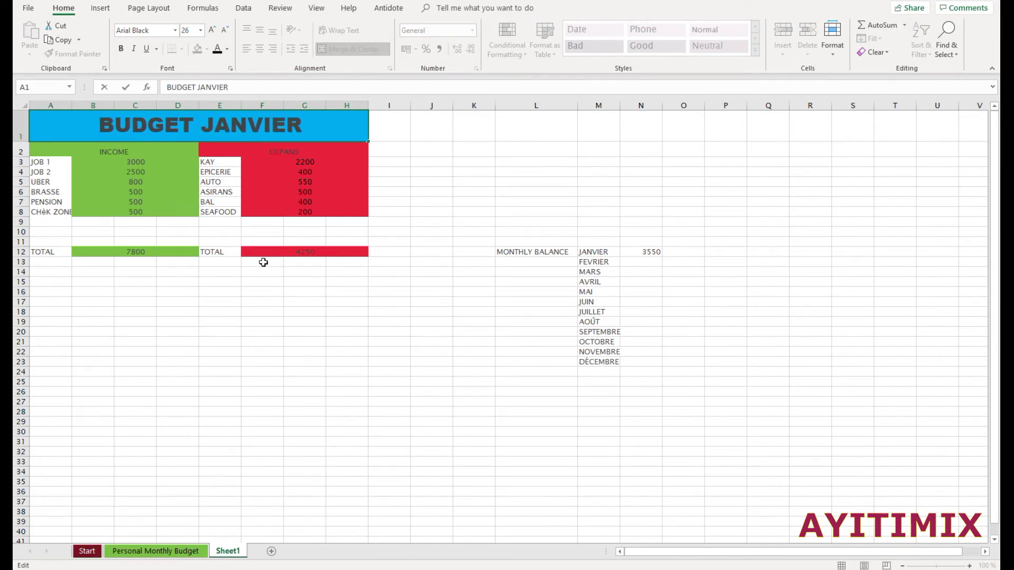
{"action": "left_click", "coordinate": [273, 354]}
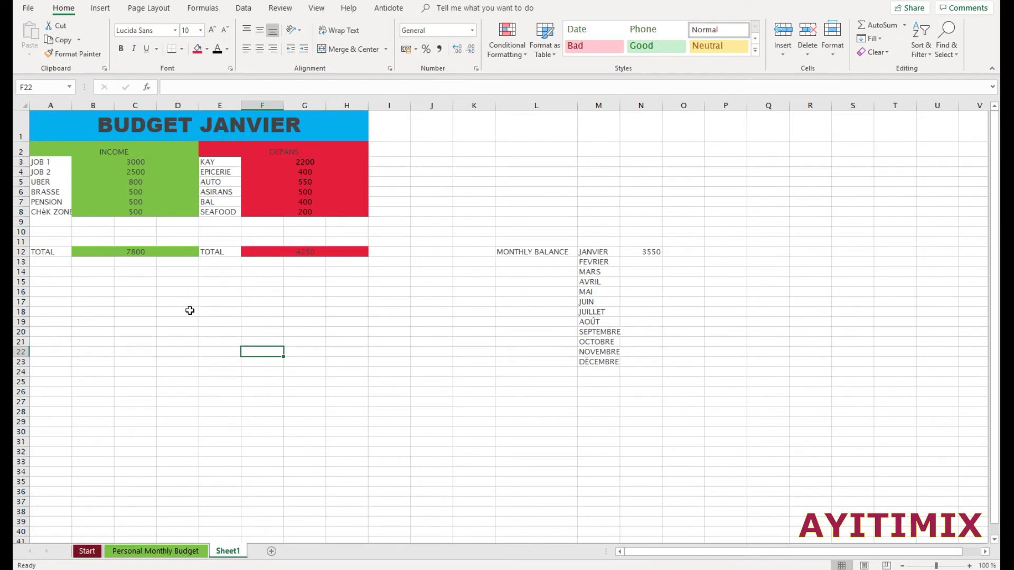
Step: Copy the whole January budget table in A1:H12, from the title through the TOTAL row
{"action": "left_click", "coordinate": [43, 122]}
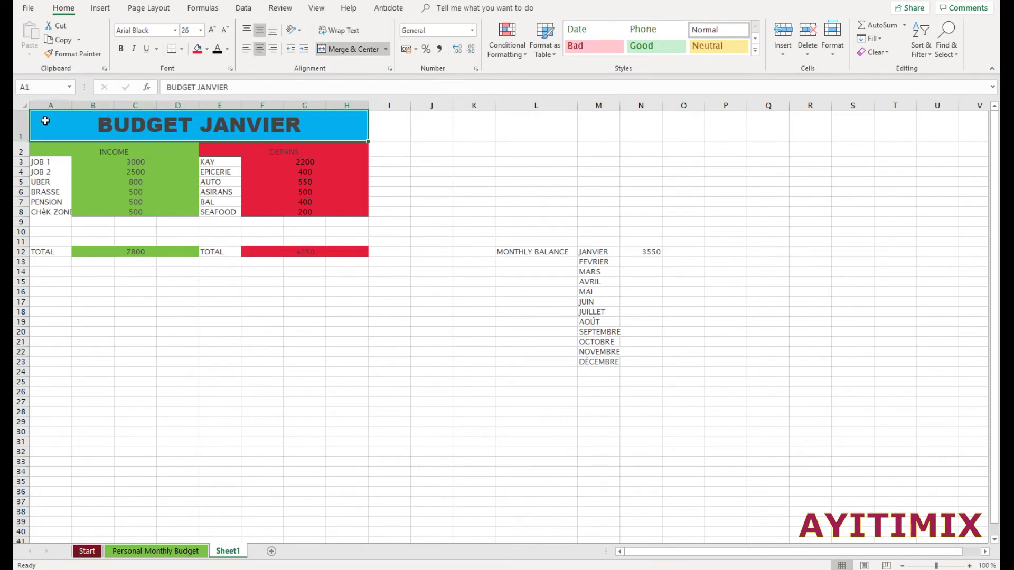
{"action": "key", "text": "shift+Down"}
{"action": "key", "text": "shift+Down"}
{"action": "key", "text": "shift+Down"}
{"action": "key", "text": "shift+Down"}
{"action": "key", "text": "shift+Down"}
{"action": "key", "text": "shift+Down"}
{"action": "key", "text": "shift+Down"}
{"action": "key", "text": "shift+Down"}
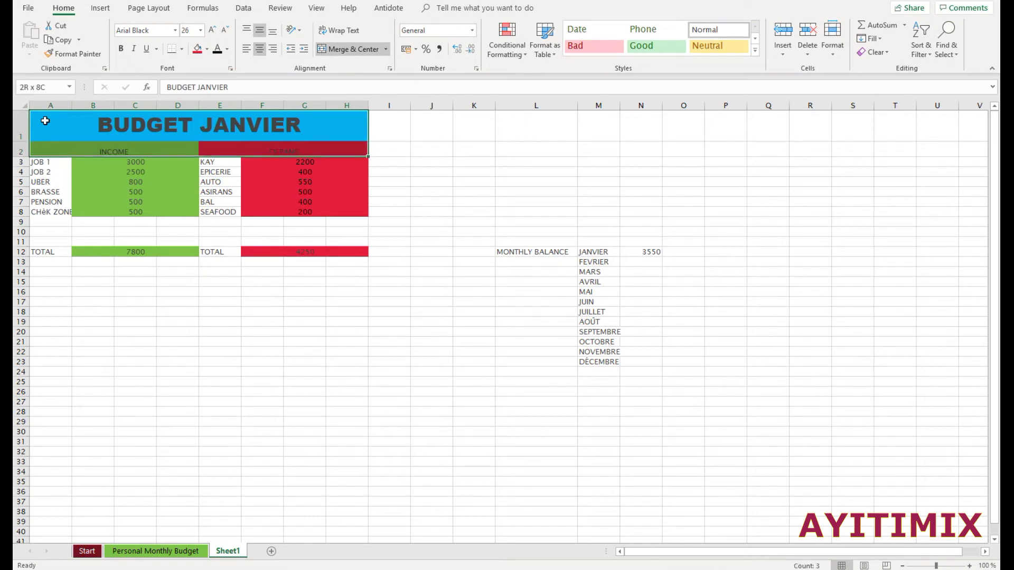
{"action": "key", "text": "shift+Down"}
{"action": "key", "text": "shift+Down"}
{"action": "key", "text": "shift+Down"}
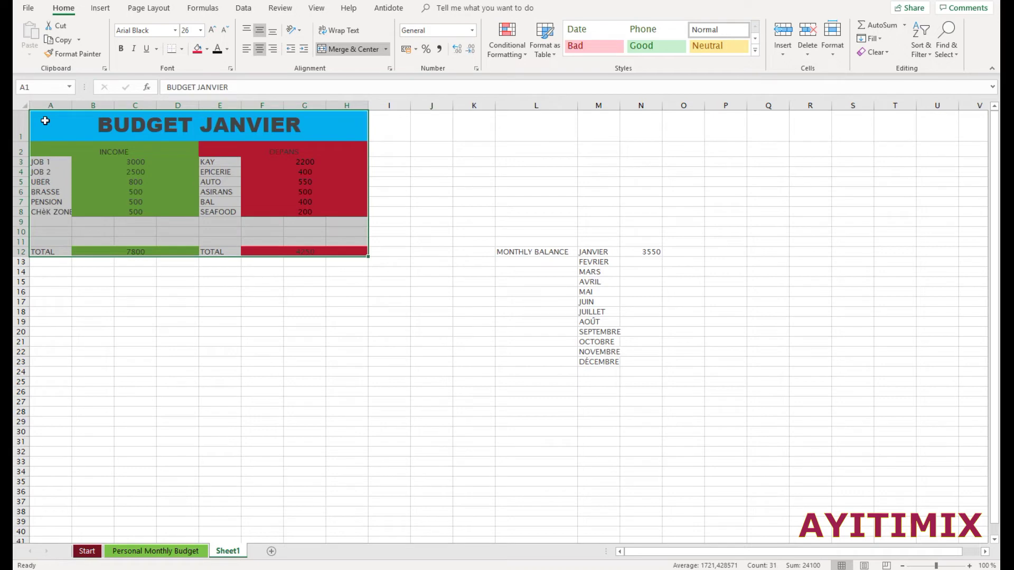
{"action": "key", "text": "ctrl+c"}
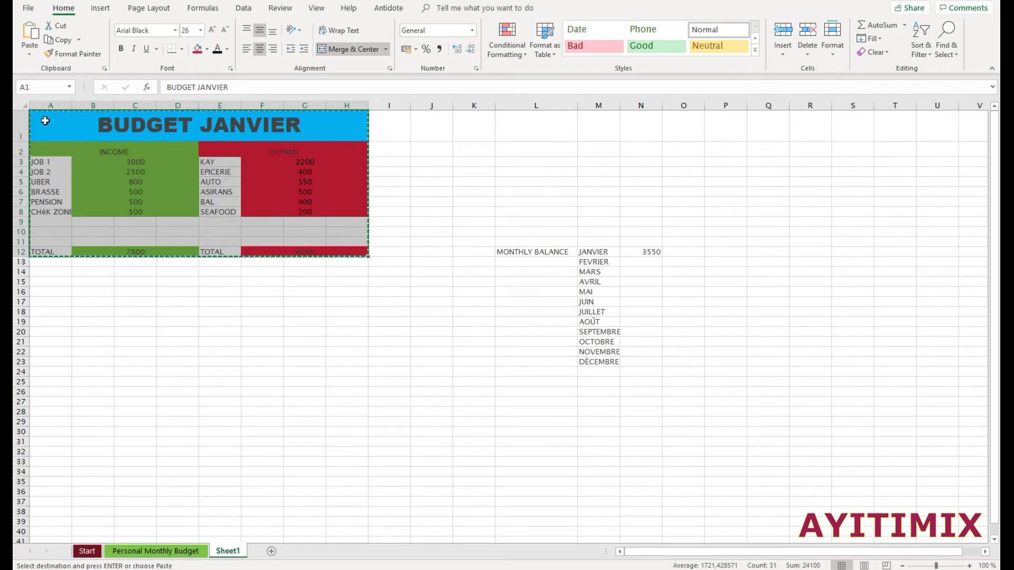
{"action": "right_click", "coordinate": [179, 166]}
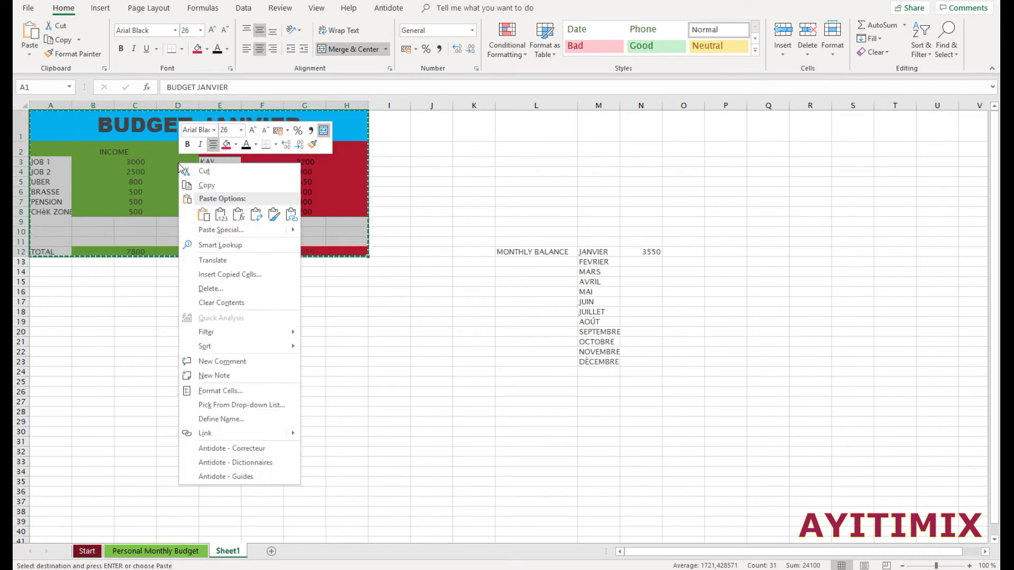
{"action": "left_click", "coordinate": [212, 186]}
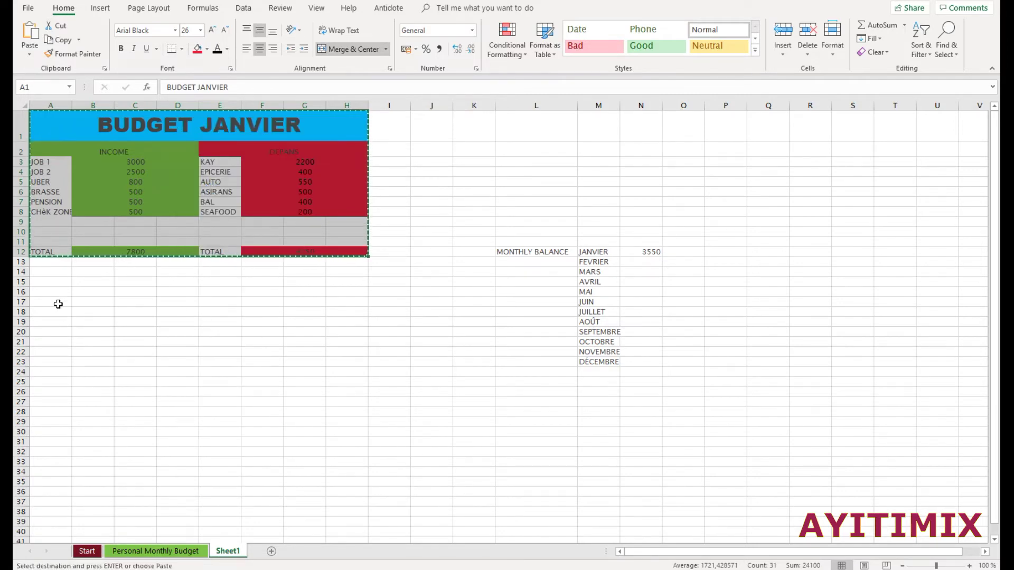
Step: Paste the copied budget table with its formatting, starting at cell A19
{"action": "left_click", "coordinate": [49, 322]}
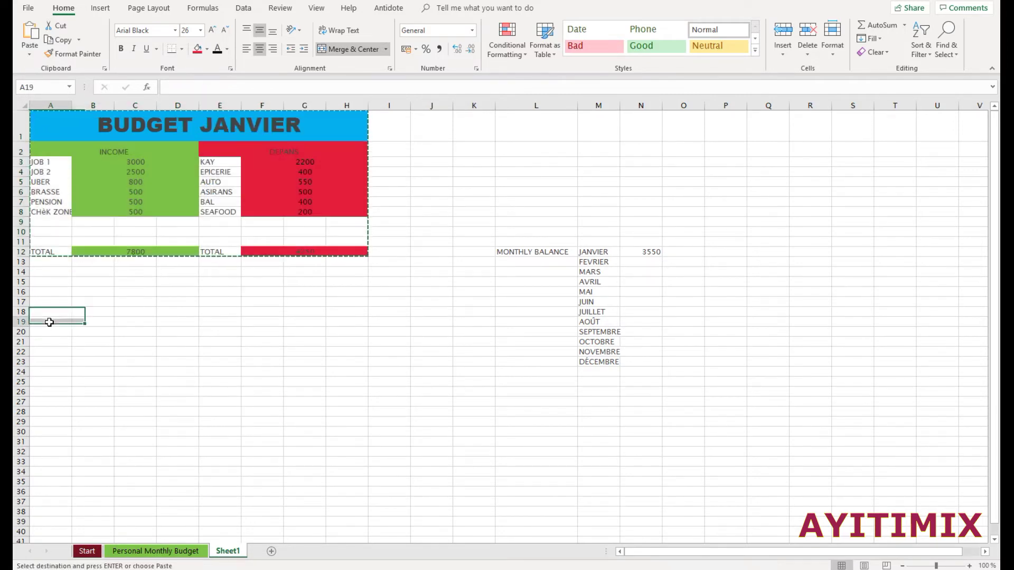
{"action": "right_click", "coordinate": [50, 322]}
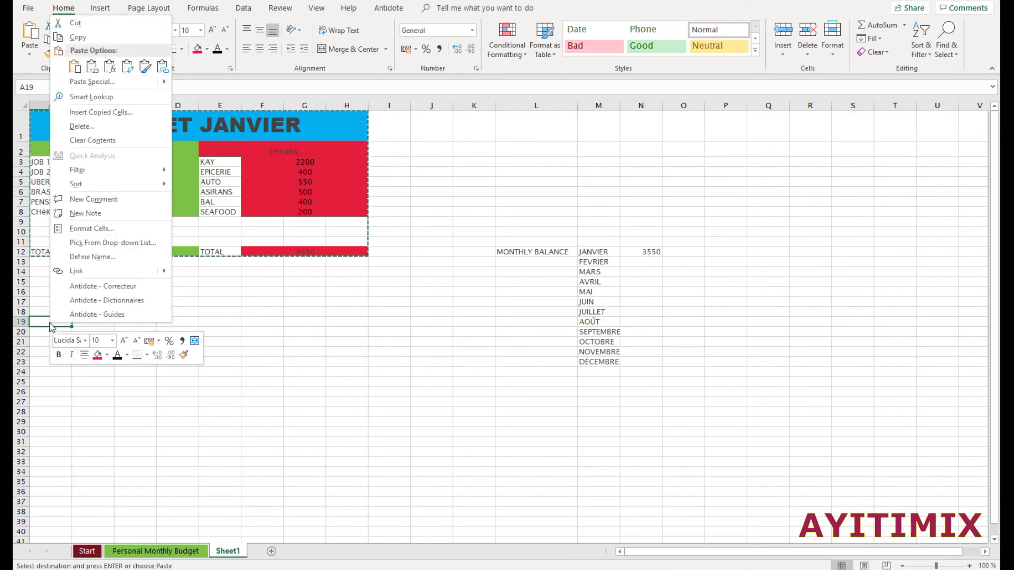
{"action": "left_click", "coordinate": [75, 66]}
{"action": "scroll", "coordinate": [253, 345], "scroll_direction": "down", "scroll_amount": 5}
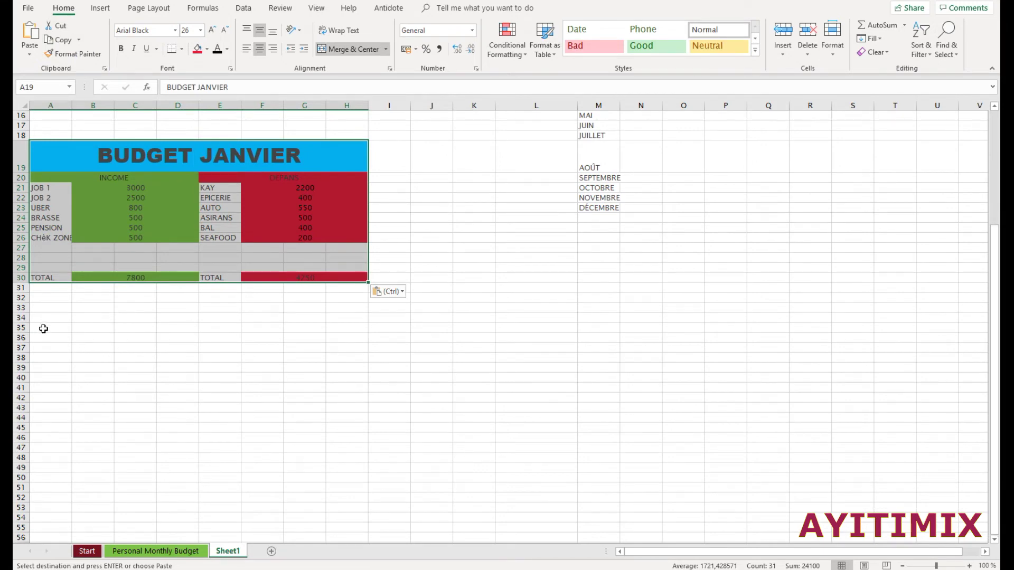
Step: Paste two more copies of the January budget table with formatting, starting at cells A35 and A51
{"action": "left_click", "coordinate": [43, 329]}
{"action": "right_click", "coordinate": [42, 328]}
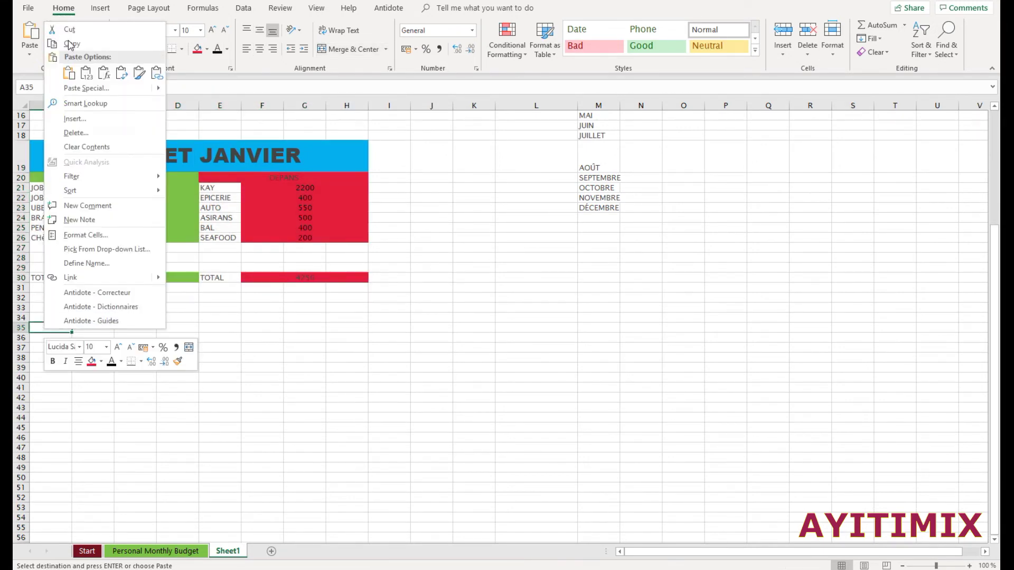
{"action": "left_click", "coordinate": [69, 73]}
{"action": "scroll", "coordinate": [170, 335], "scroll_direction": "down", "scroll_amount": 7}
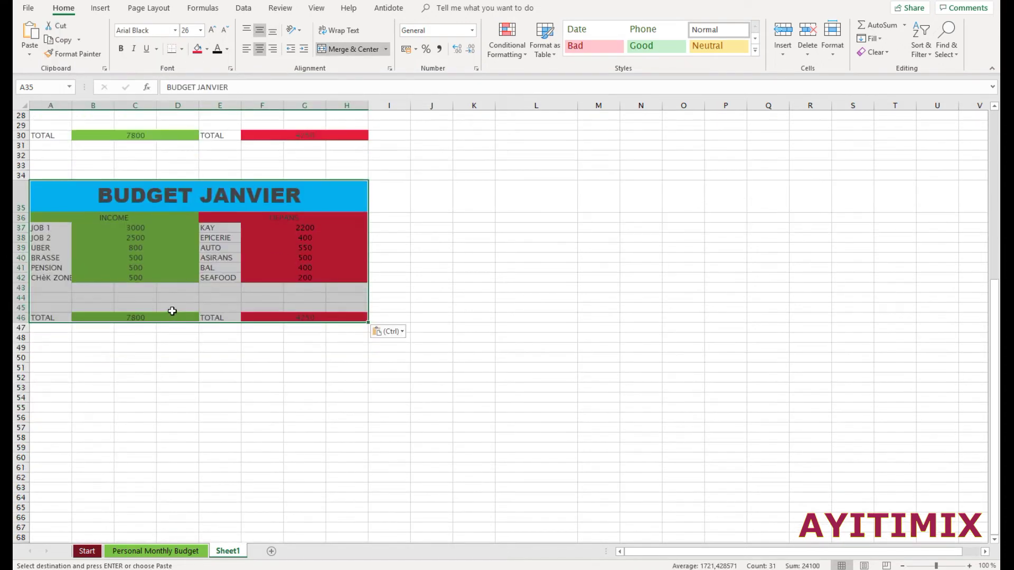
{"action": "left_click", "coordinate": [48, 259]}
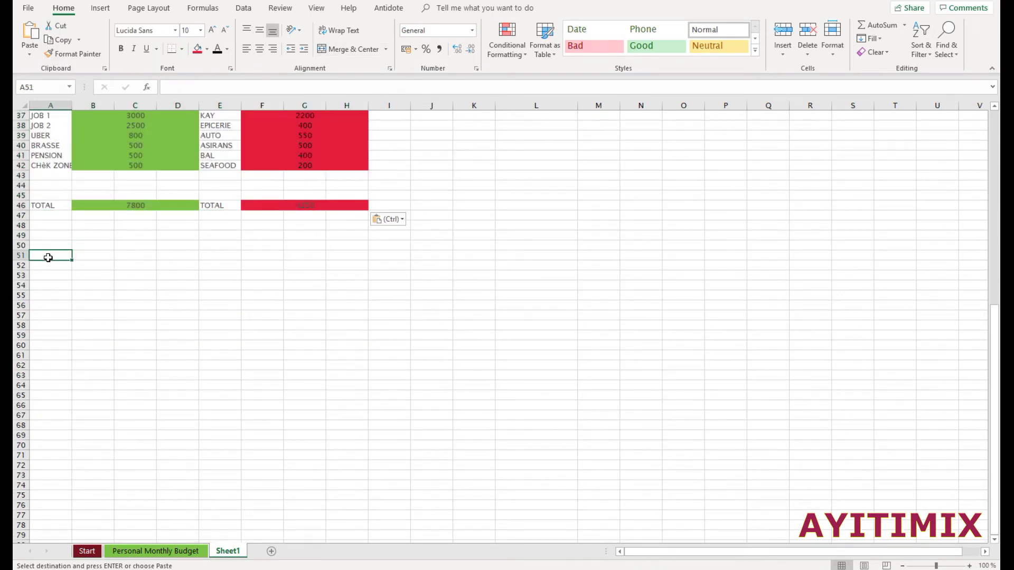
{"action": "right_click", "coordinate": [49, 259]}
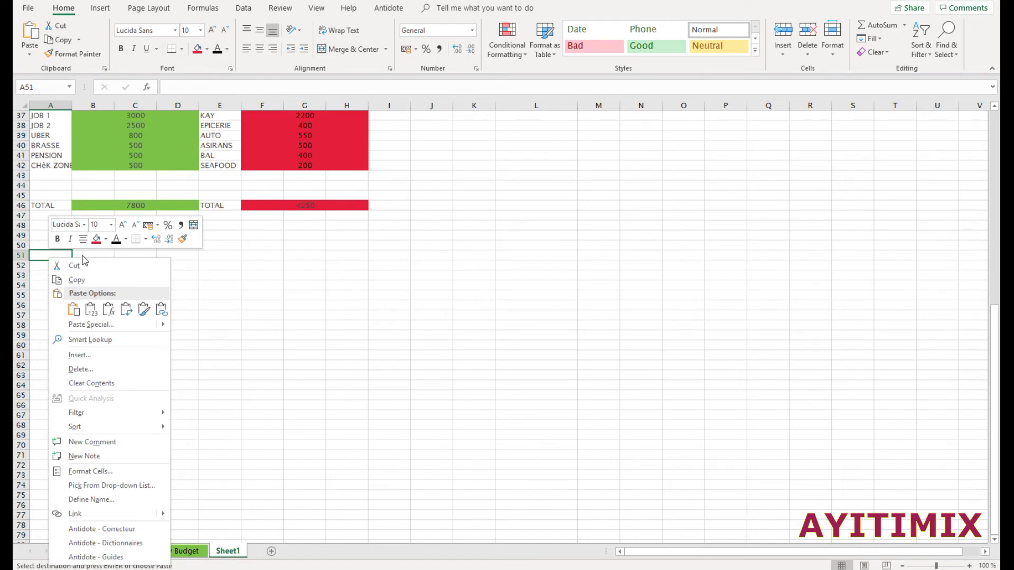
{"action": "left_click", "coordinate": [73, 309]}
Step: Change the title of the second budget table, in merged cell A19, to BUDGET FEVRIER
{"action": "scroll", "coordinate": [350, 285], "scroll_direction": "up", "scroll_amount": 12}
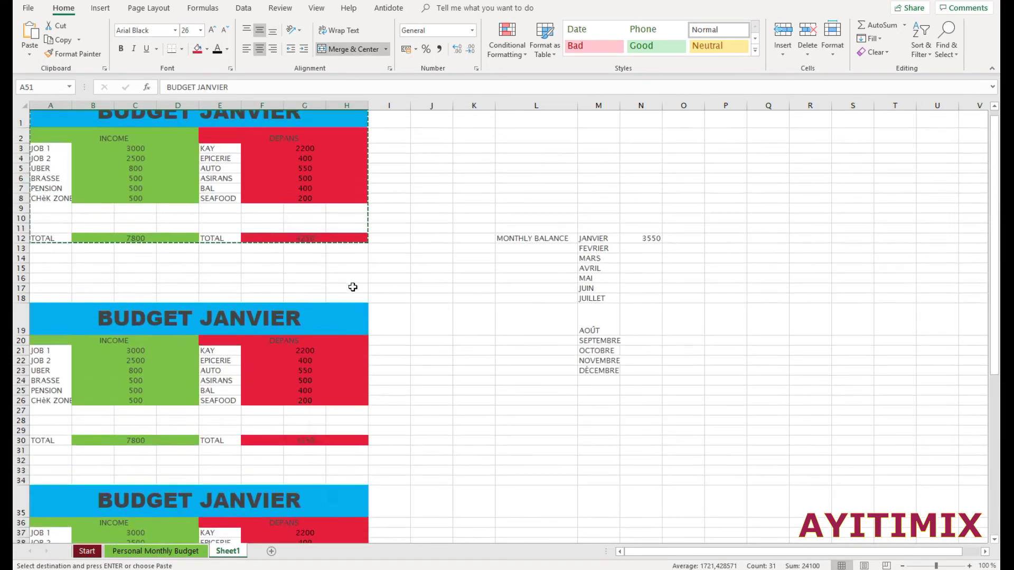
{"action": "left_click", "coordinate": [212, 333]}
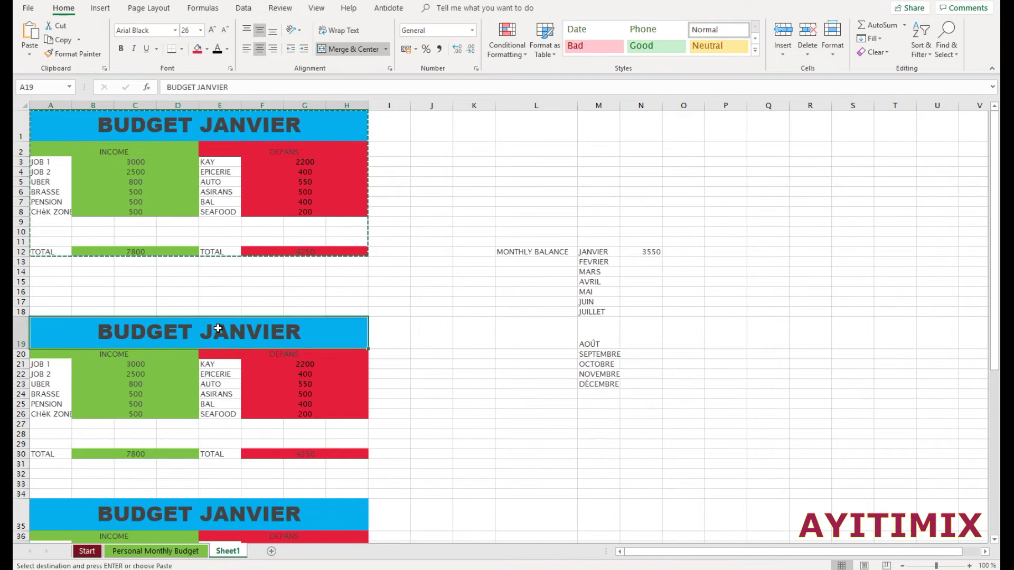
{"action": "double_click", "coordinate": [203, 332]}
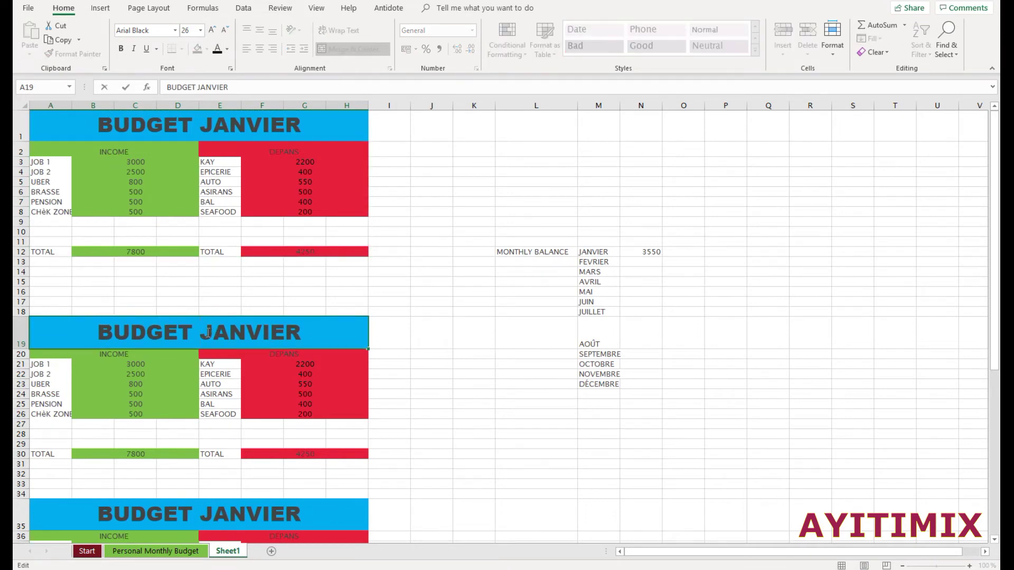
{"action": "key", "text": "Delete"}
{"action": "key", "text": "Delete"}
{"action": "key", "text": "Delete"}
{"action": "key", "text": "Delete"}
{"action": "key", "text": "Delete"}
{"action": "key", "text": "Delete"}
{"action": "key", "text": "Delete"}
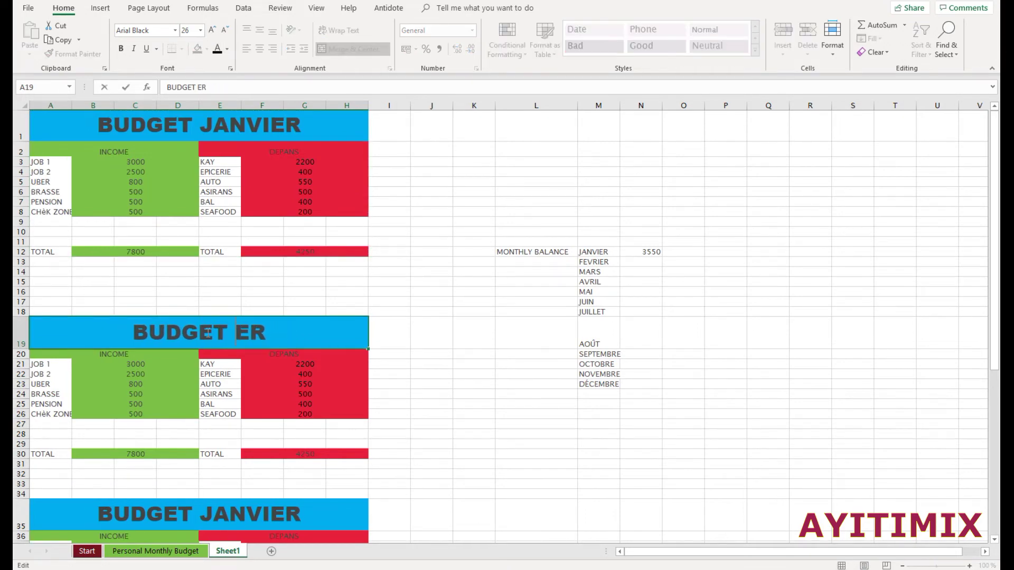
{"action": "type", "text": "FEVR"}
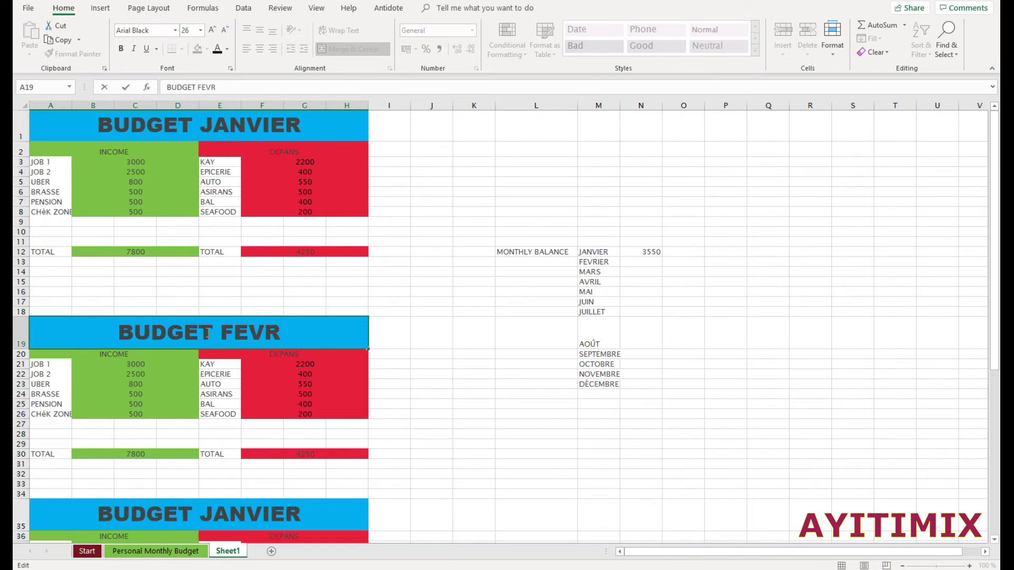
{"action": "type", "text": "IER"}
Step: Change the title of the third budget table, in merged cell A35, to BUDGET MARS
{"action": "scroll", "coordinate": [223, 326], "scroll_direction": "down", "scroll_amount": 4}
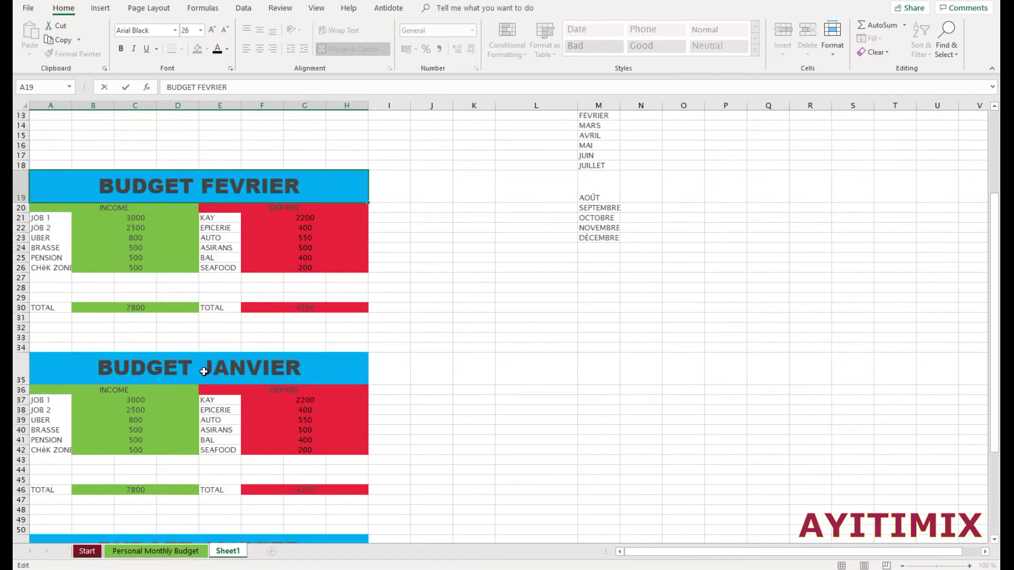
{"action": "left_click", "coordinate": [205, 370]}
{"action": "double_click", "coordinate": [204, 371]}
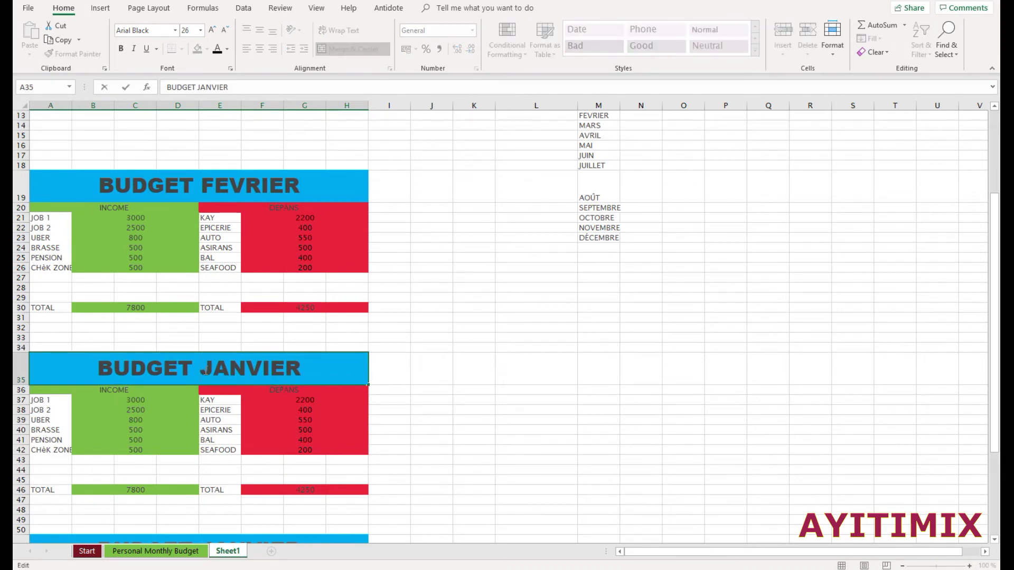
{"action": "key", "text": "Delete"}
{"action": "key", "text": "Delete"}
{"action": "key", "text": "Delete"}
{"action": "key", "text": "Delete"}
{"action": "key", "text": "Delete"}
{"action": "key", "text": "Delete"}
{"action": "key", "text": "Delete"}
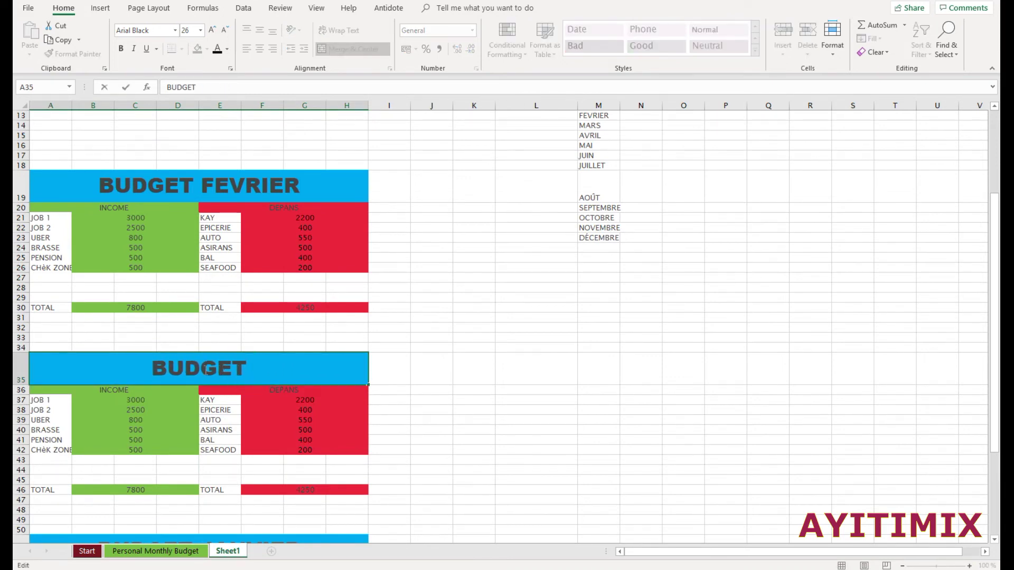
{"action": "type", "text": "MA"}
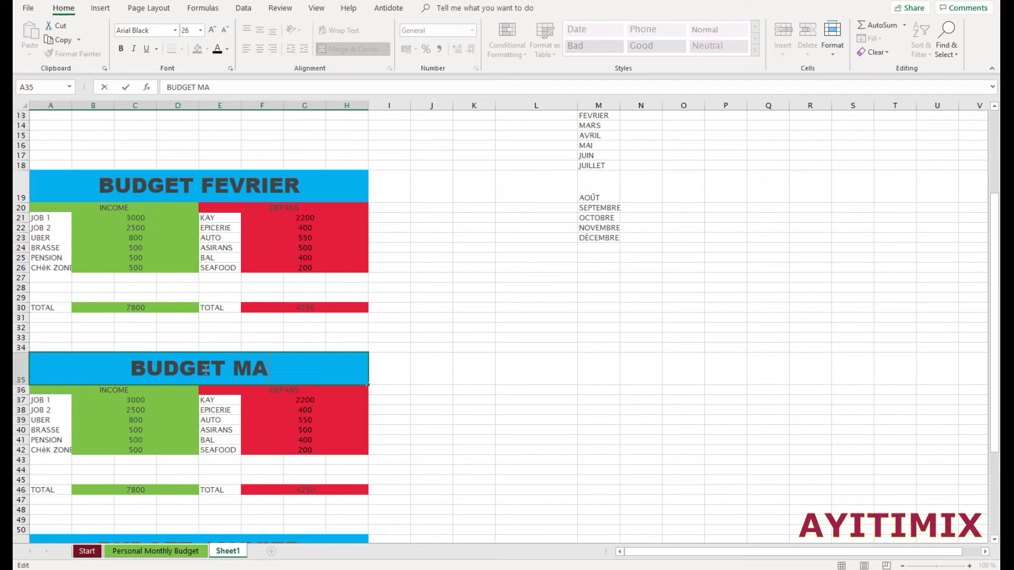
{"action": "type", "text": "RS"}
Step: Change the title of the fourth budget table, in merged cell A51, to BUDGET AVRIL
{"action": "scroll", "coordinate": [288, 351], "scroll_direction": "down", "scroll_amount": 8}
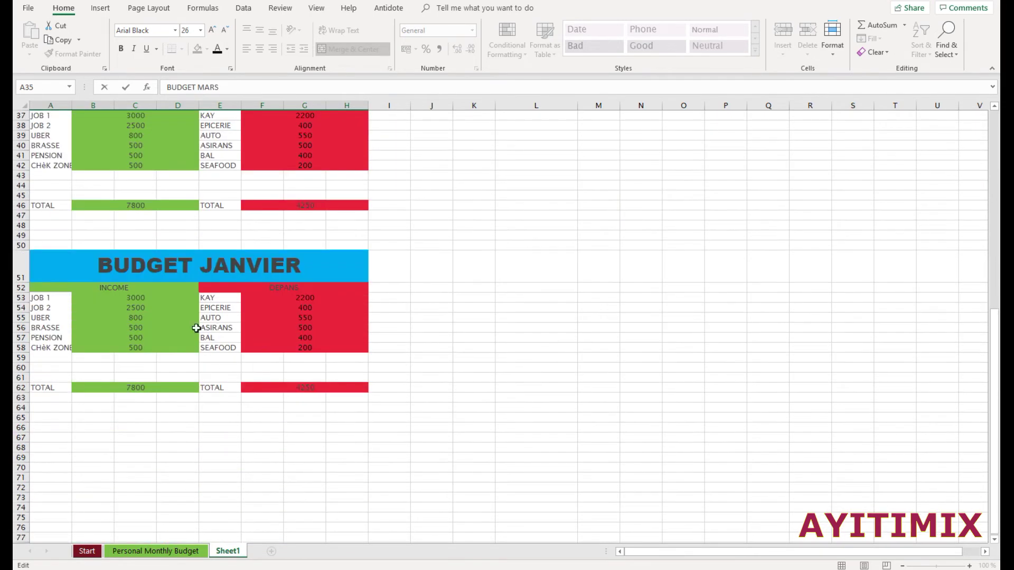
{"action": "left_click", "coordinate": [211, 269]}
{"action": "double_click", "coordinate": [211, 269]}
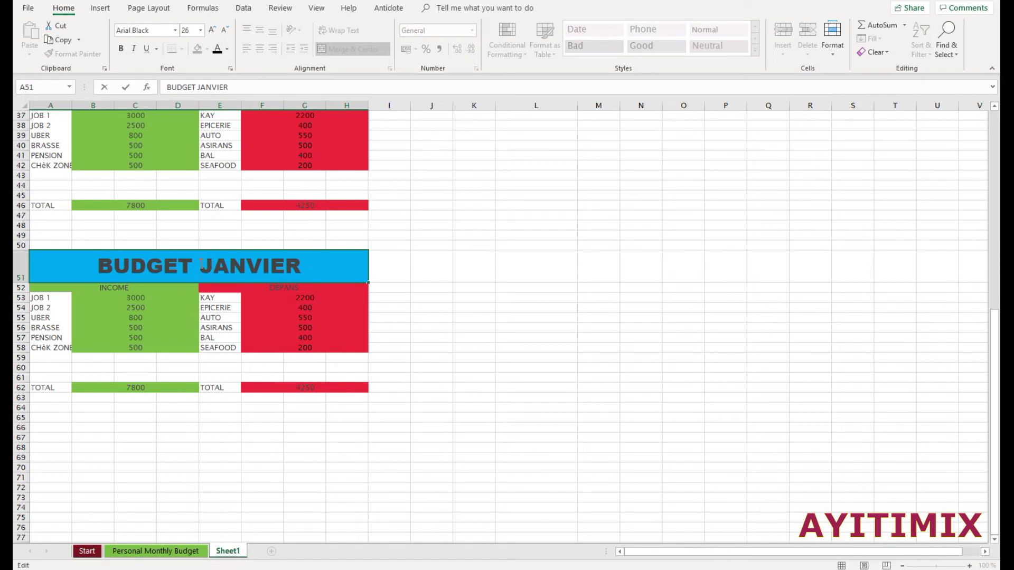
{"action": "type", "text": "AVRIL"}
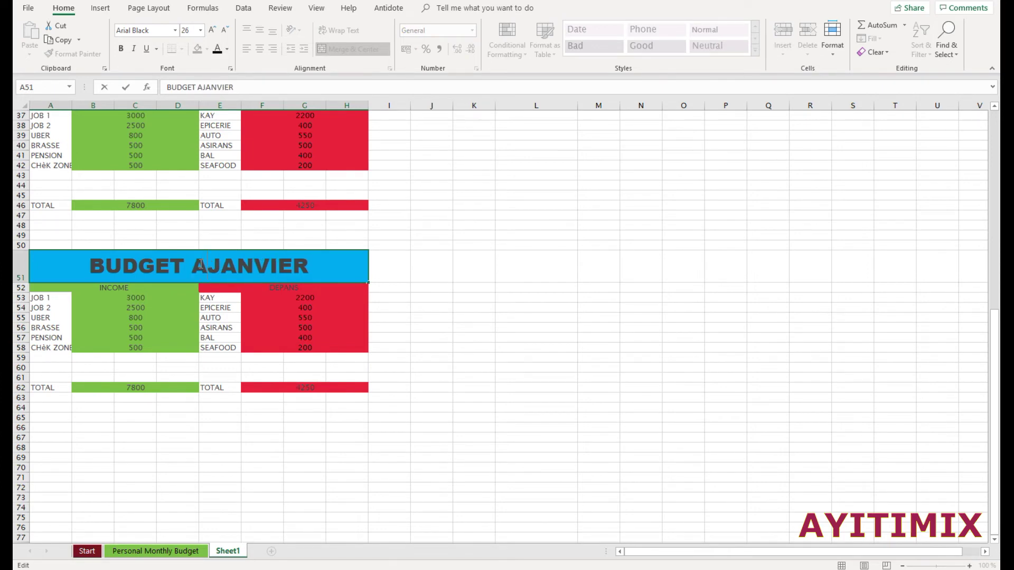
{"action": "key", "text": "Delete"}
{"action": "key", "text": "Delete"}
{"action": "key", "text": "Delete"}
{"action": "key", "text": "Delete"}
{"action": "key", "text": "Delete"}
{"action": "key", "text": "Delete"}
{"action": "key", "text": "Delete"}
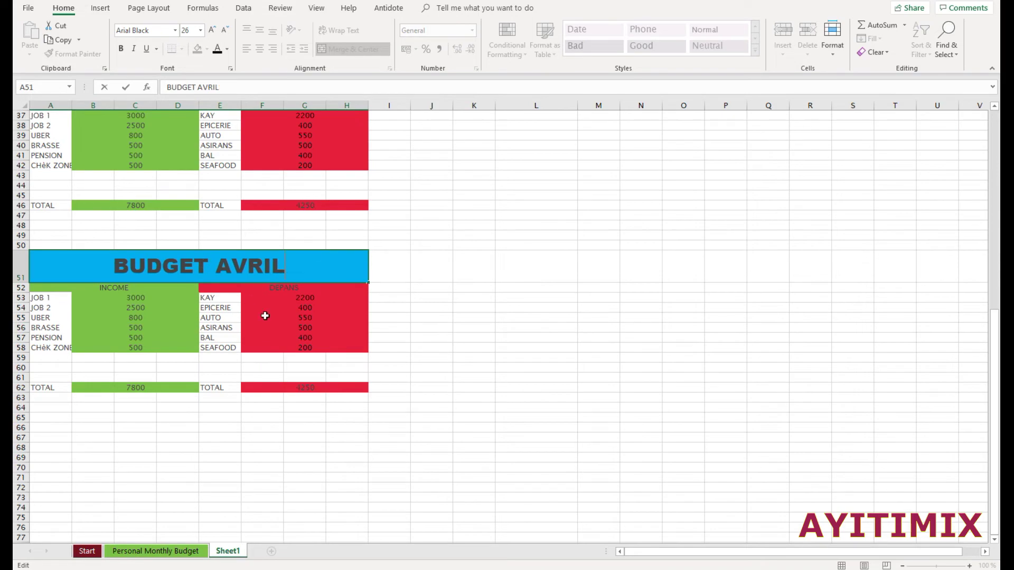
Step: Review the January to April budget tables and the MONTHLY BALANCE list beside them
{"action": "scroll", "coordinate": [265, 315], "scroll_direction": "up", "scroll_amount": 4}
{"action": "scroll", "coordinate": [545, 395], "scroll_direction": "up", "scroll_amount": 8}
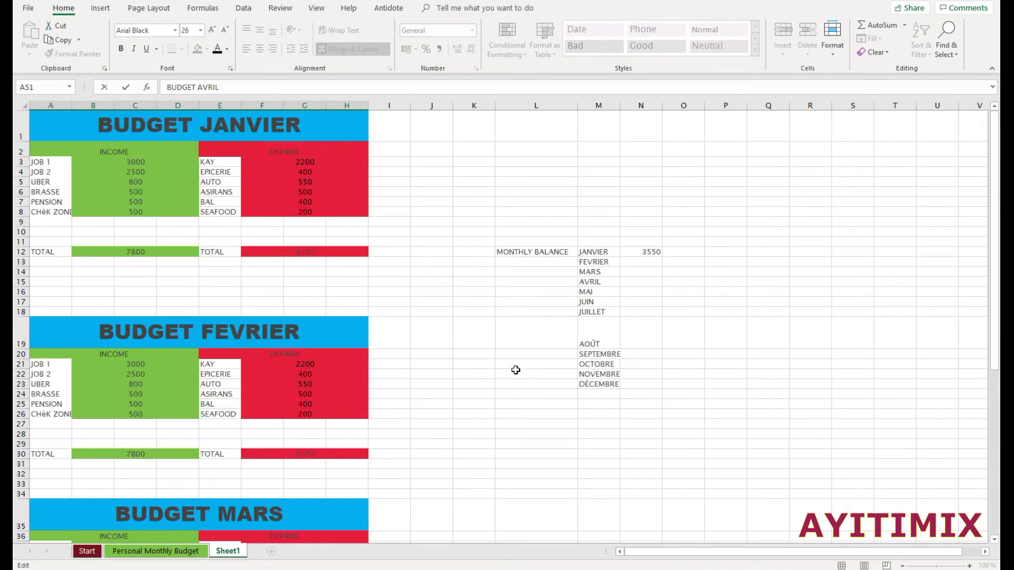
{"action": "scroll", "coordinate": [349, 286], "scroll_direction": "down", "scroll_amount": 2}
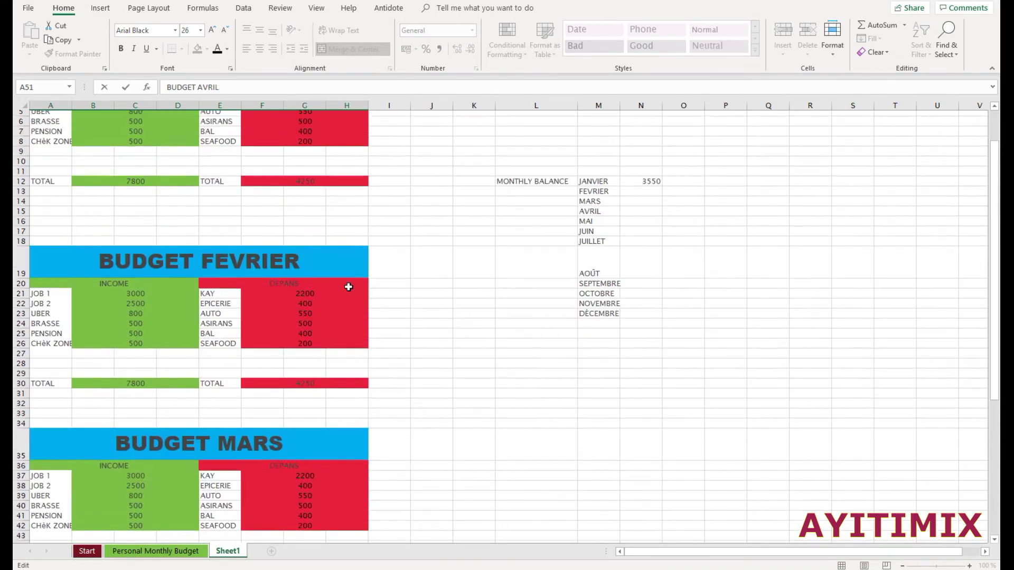
{"action": "scroll", "coordinate": [349, 286], "scroll_direction": "up", "scroll_amount": 2}
{"action": "scroll", "coordinate": [303, 269], "scroll_direction": "down", "scroll_amount": 1}
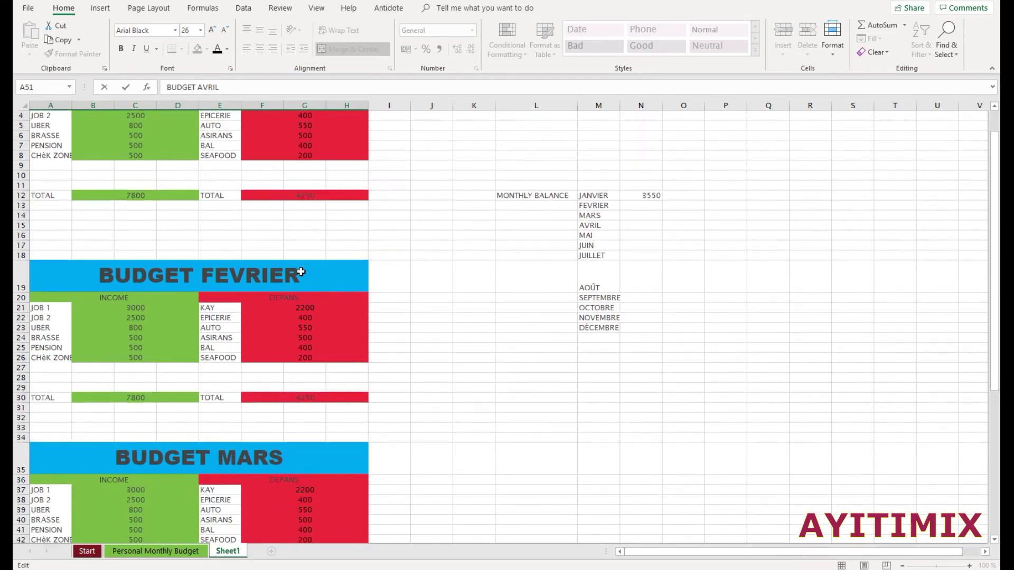
{"action": "scroll", "coordinate": [301, 272], "scroll_direction": "up", "scroll_amount": 1}
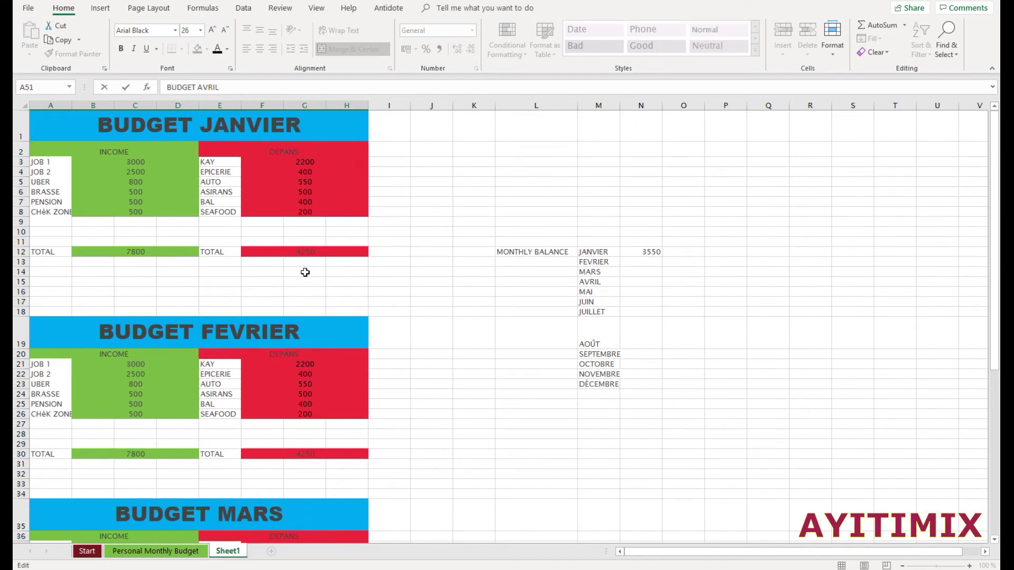
{"action": "scroll", "coordinate": [307, 274], "scroll_direction": "down", "scroll_amount": 15}
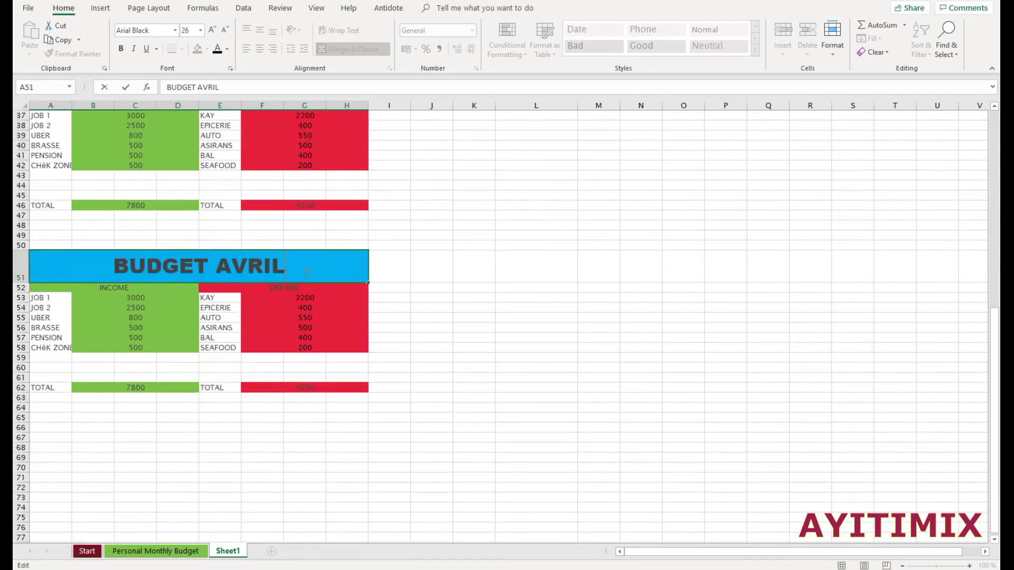
{"action": "scroll", "coordinate": [204, 382], "scroll_direction": "down", "scroll_amount": 5}
{"action": "scroll", "coordinate": [204, 382], "scroll_direction": "up", "scroll_amount": 12}
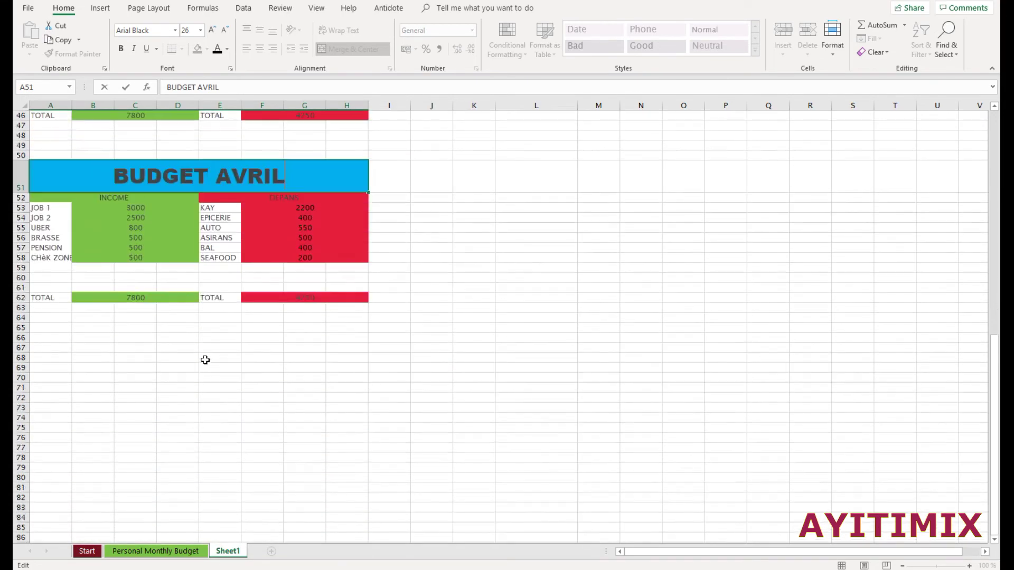
{"action": "scroll", "coordinate": [208, 351], "scroll_direction": "up", "scroll_amount": 4}
{"action": "scroll", "coordinate": [313, 264], "scroll_direction": "up", "scroll_amount": 1}
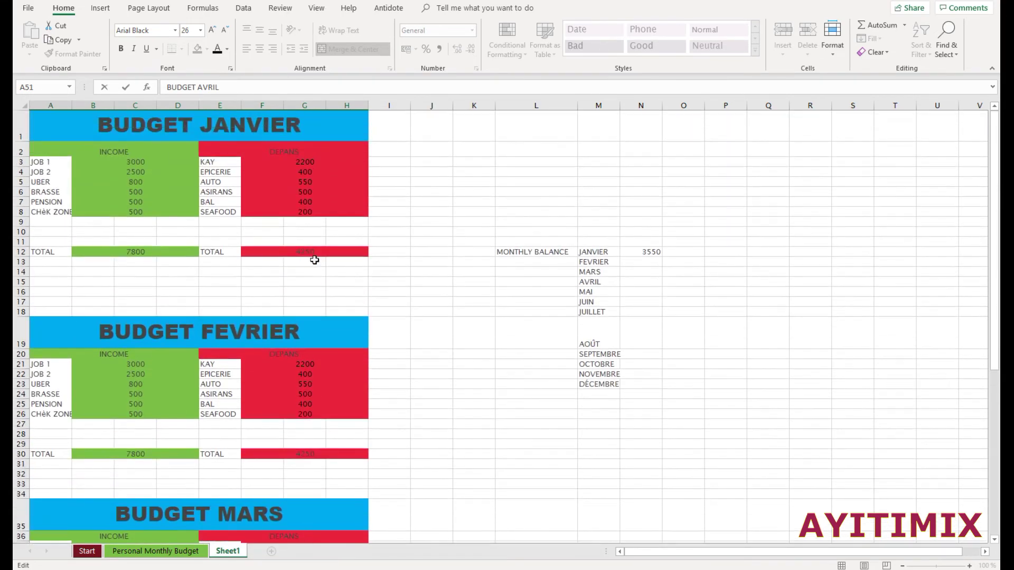
{"action": "scroll", "coordinate": [312, 262], "scroll_direction": "down", "scroll_amount": 4}
{"action": "scroll", "coordinate": [313, 261], "scroll_direction": "up", "scroll_amount": 4}
Step: Enter the formula =B30-F30 in cell N13 to calculate the FEVRIER balance from that month's income and expense totals
{"action": "left_click", "coordinate": [641, 263]}
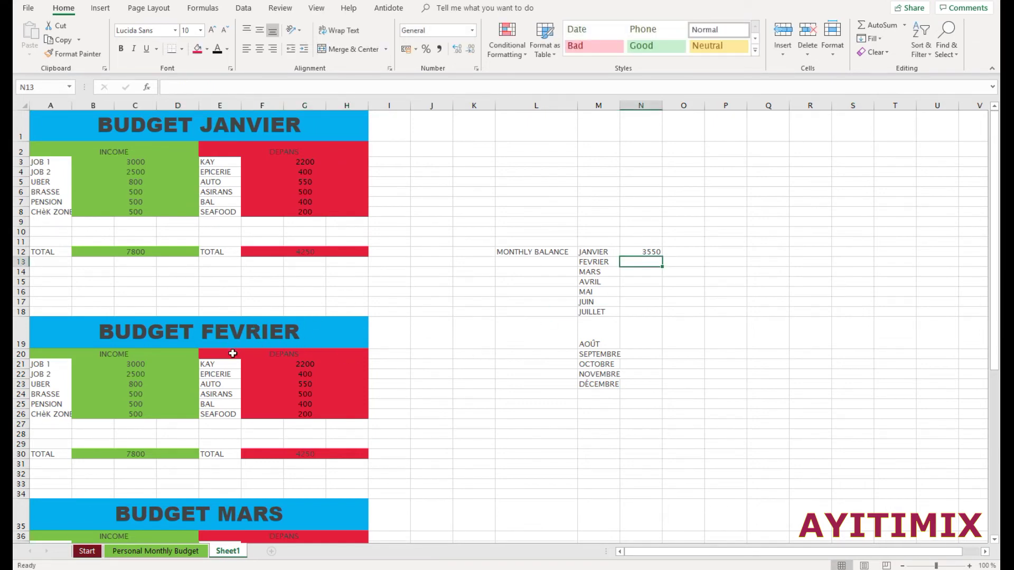
{"action": "scroll", "coordinate": [535, 341], "scroll_direction": "down", "scroll_amount": 1}
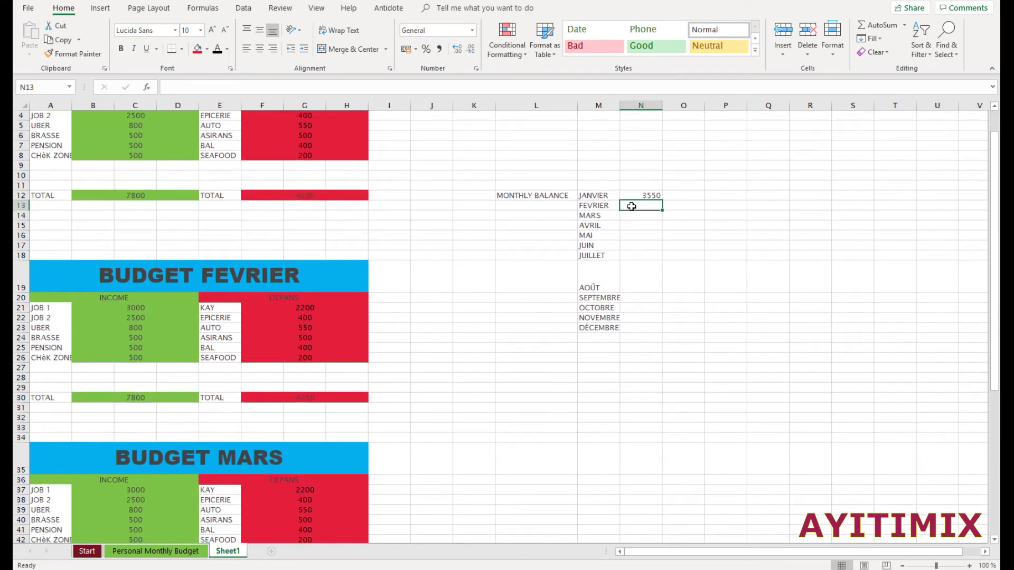
{"action": "type", "text": "="}
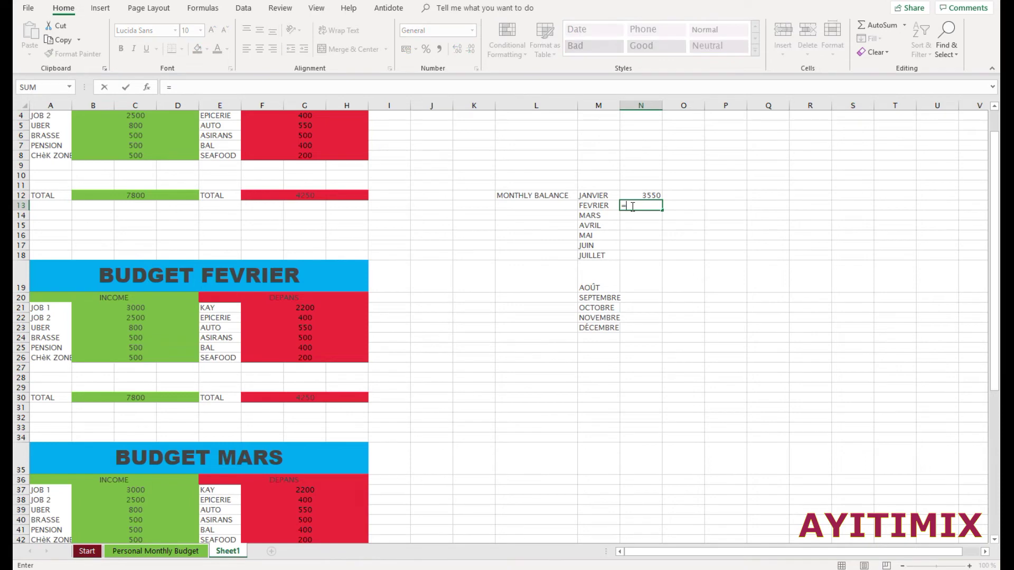
{"action": "left_click", "coordinate": [136, 400]}
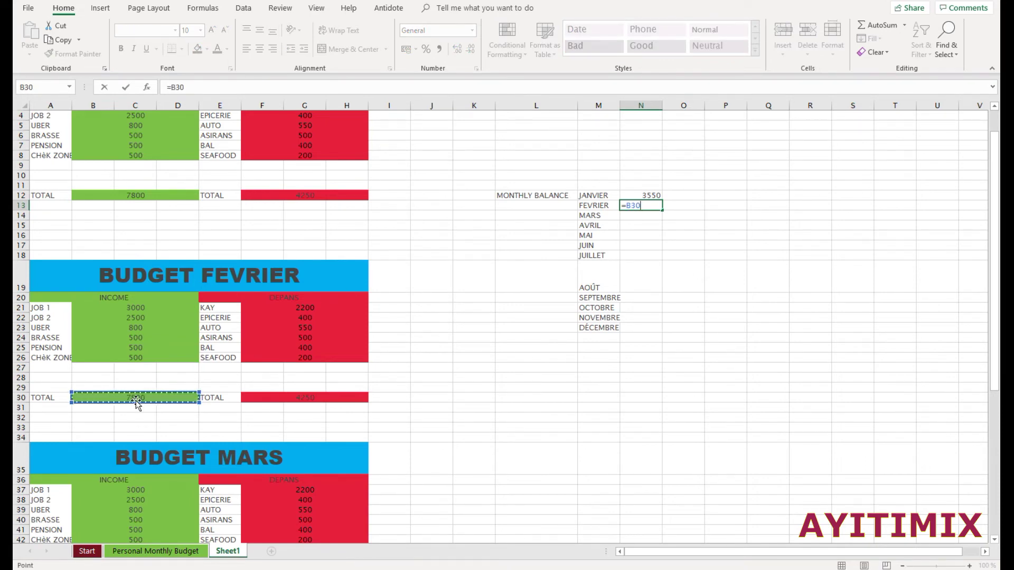
{"action": "type", "text": "-"}
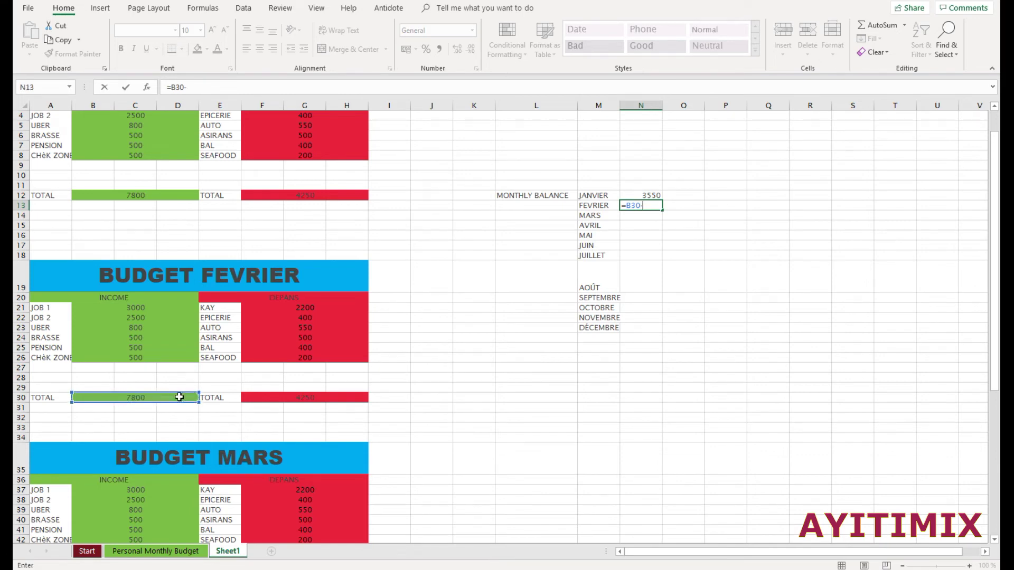
{"action": "left_click", "coordinate": [304, 397]}
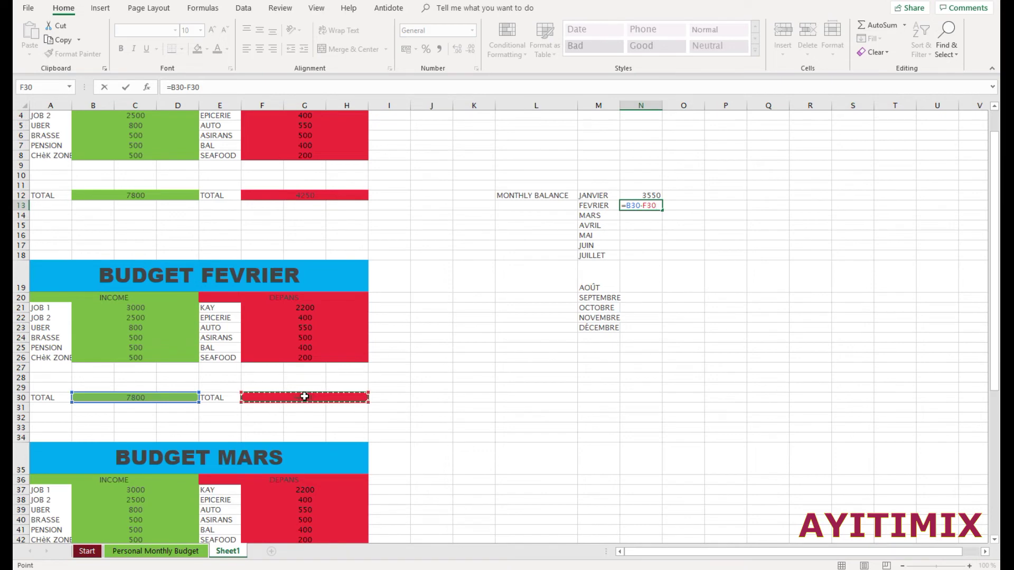
{"action": "key", "text": "Return"}
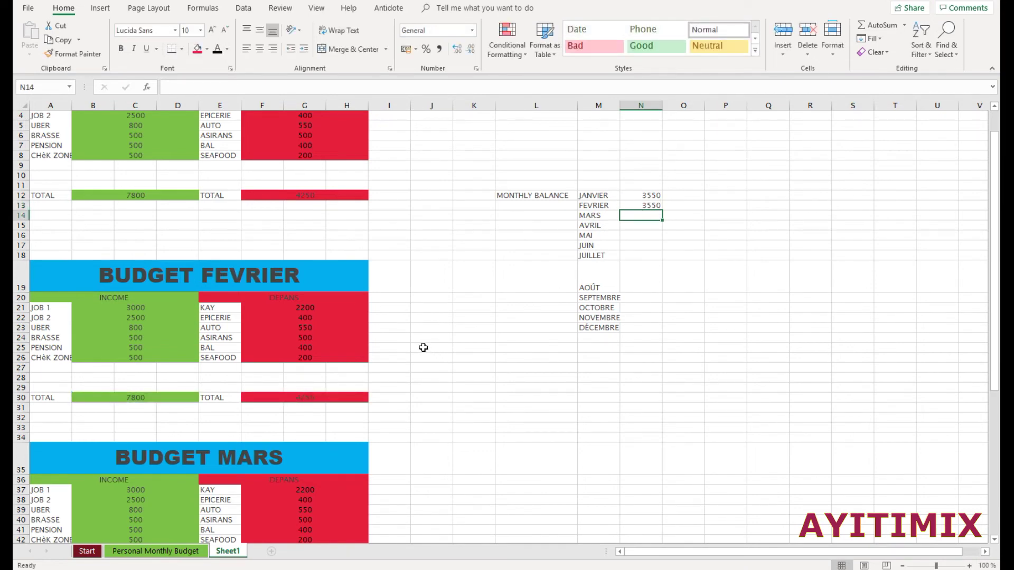
Step: Enter the formula =B46-F46 in cell N14 to calculate the MARS balance from that month's income and expense totals
{"action": "type", "text": "="}
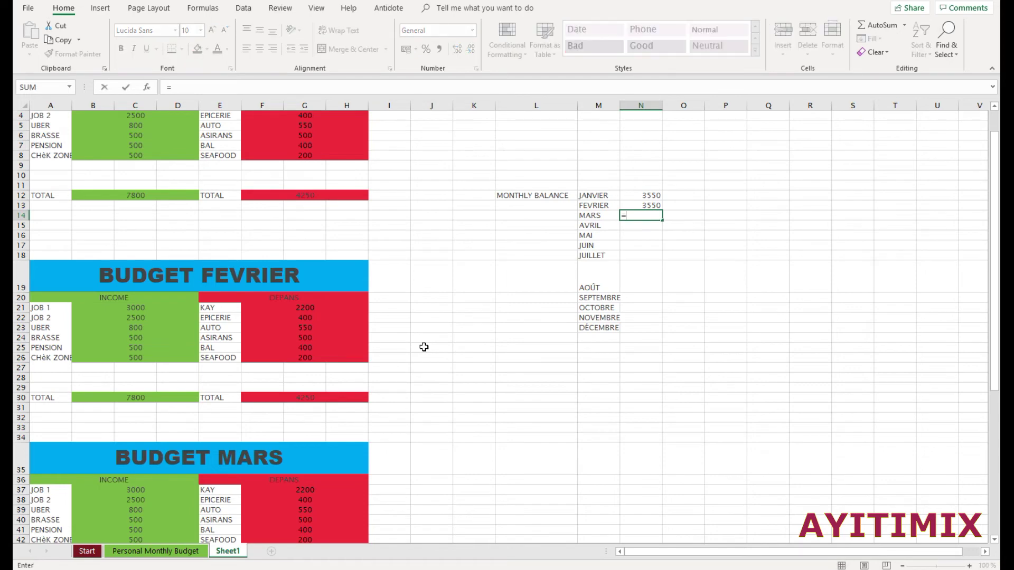
{"action": "scroll", "coordinate": [370, 364], "scroll_direction": "down", "scroll_amount": 5}
{"action": "left_click", "coordinate": [136, 432]}
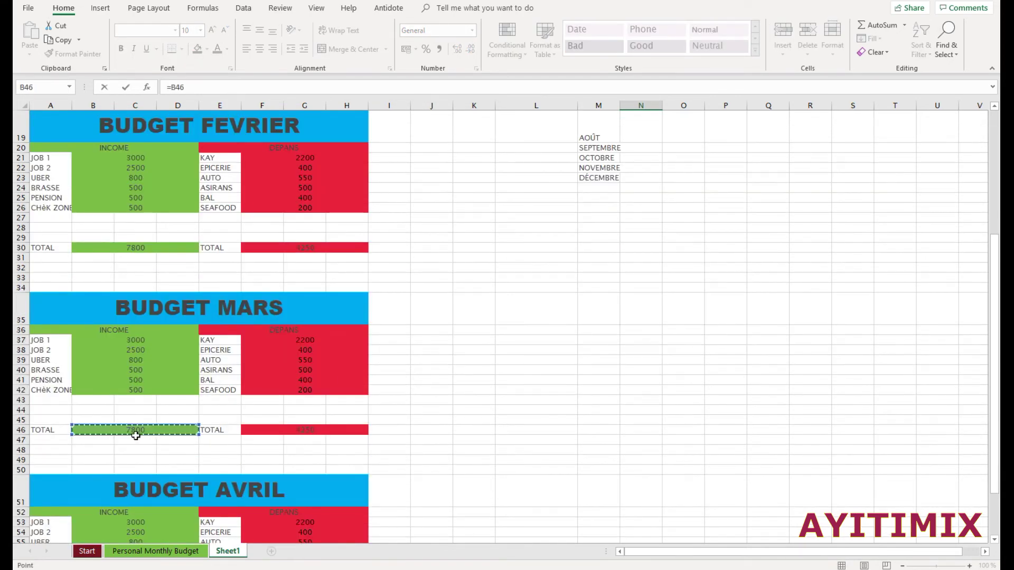
{"action": "type", "text": "-"}
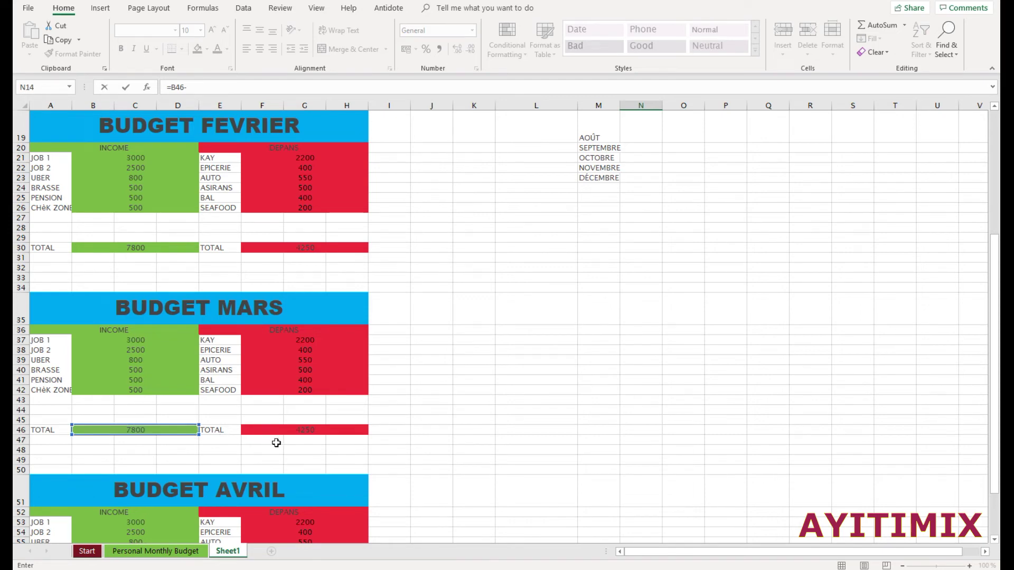
{"action": "left_click", "coordinate": [297, 433]}
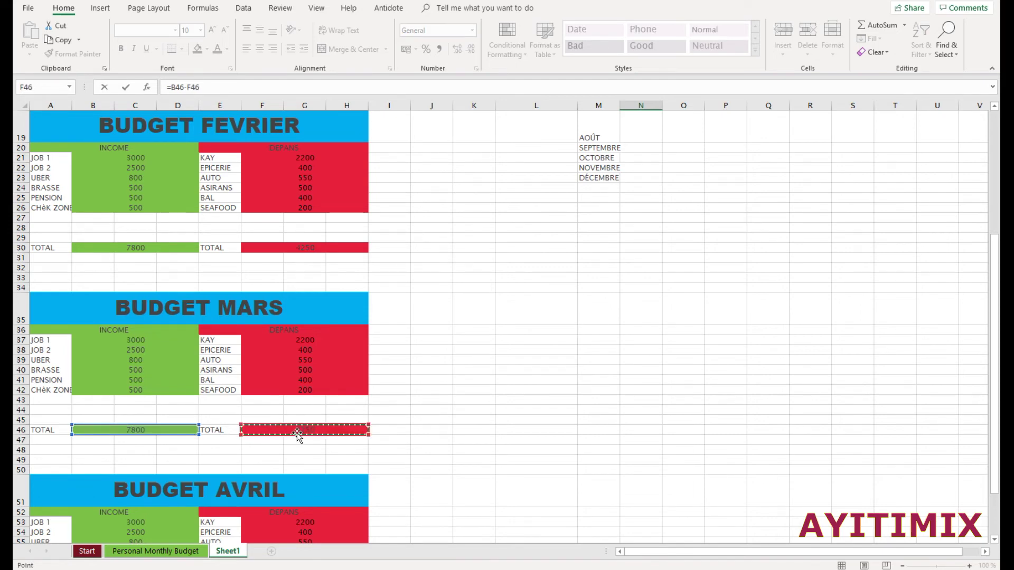
{"action": "key", "text": "Return"}
{"action": "scroll", "coordinate": [581, 426], "scroll_direction": "up", "scroll_amount": 4}
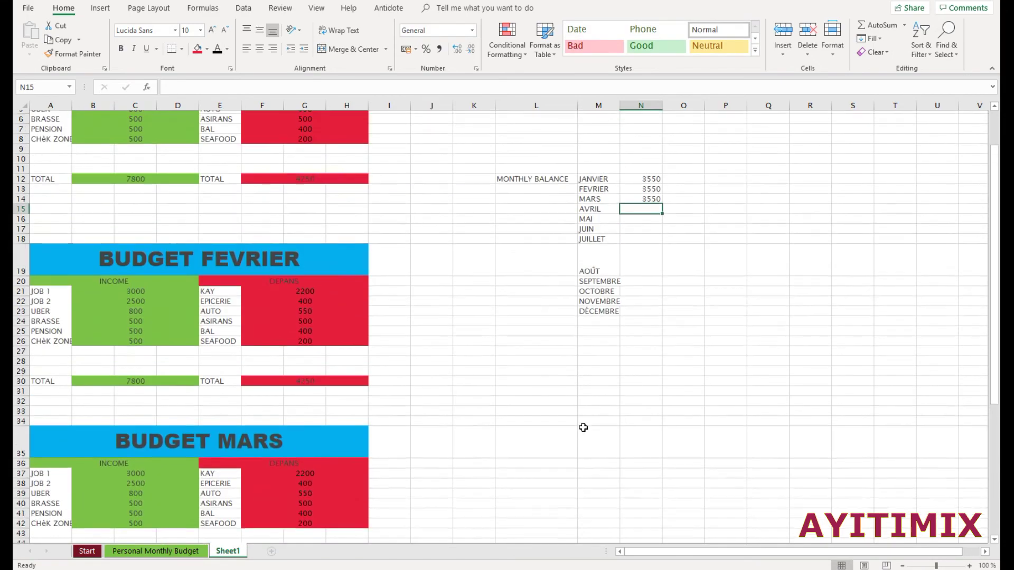
Step: Enter the formula =B62-F62 in cell N15 to calculate the AVRIL balance from that month's income and expense totals
{"action": "scroll", "coordinate": [575, 412], "scroll_direction": "down", "scroll_amount": 2}
{"action": "scroll", "coordinate": [574, 409], "scroll_direction": "down", "scroll_amount": 9}
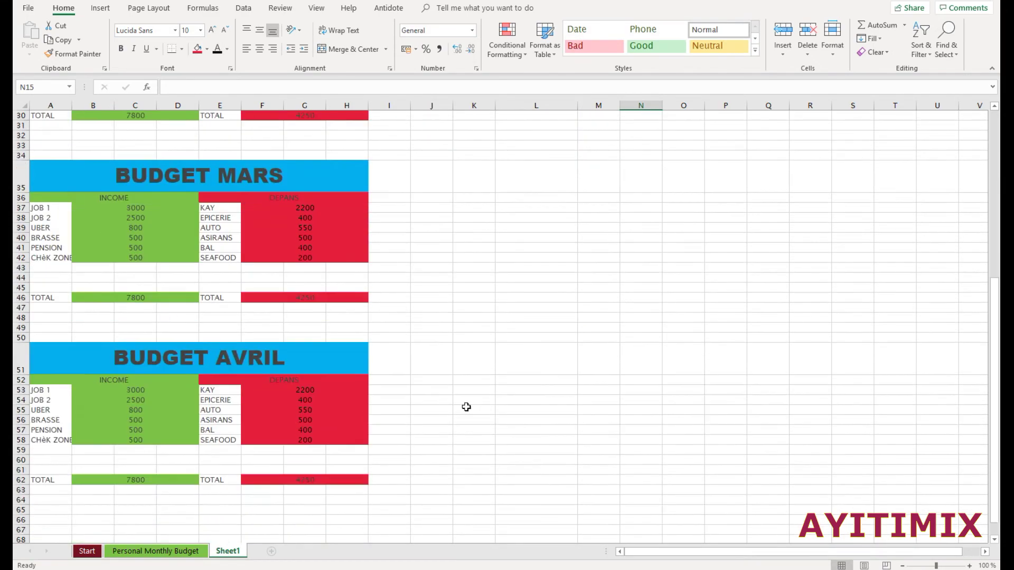
{"action": "scroll", "coordinate": [546, 380], "scroll_direction": "up", "scroll_amount": 10}
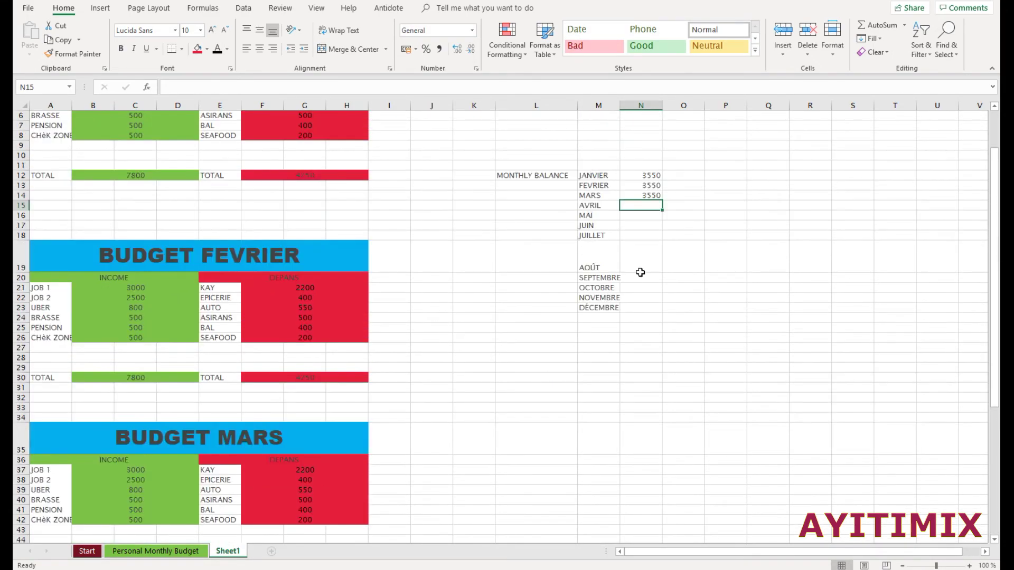
{"action": "left_click", "coordinate": [633, 210]}
{"action": "type", "text": "="}
{"action": "scroll", "coordinate": [618, 220], "scroll_direction": "down", "scroll_amount": 9}
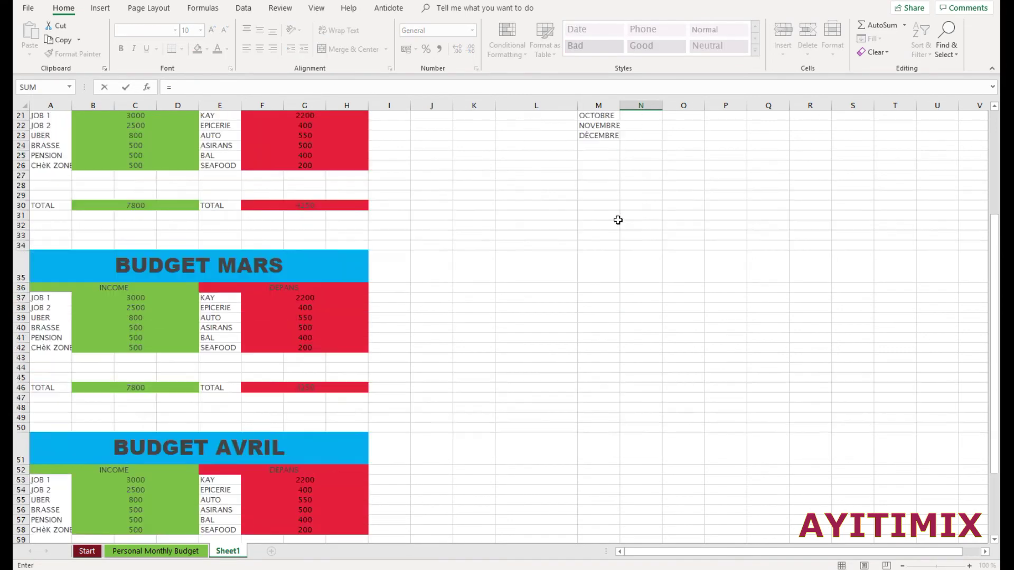
{"action": "scroll", "coordinate": [451, 269], "scroll_direction": "down", "scroll_amount": 3}
{"action": "left_click", "coordinate": [140, 340]}
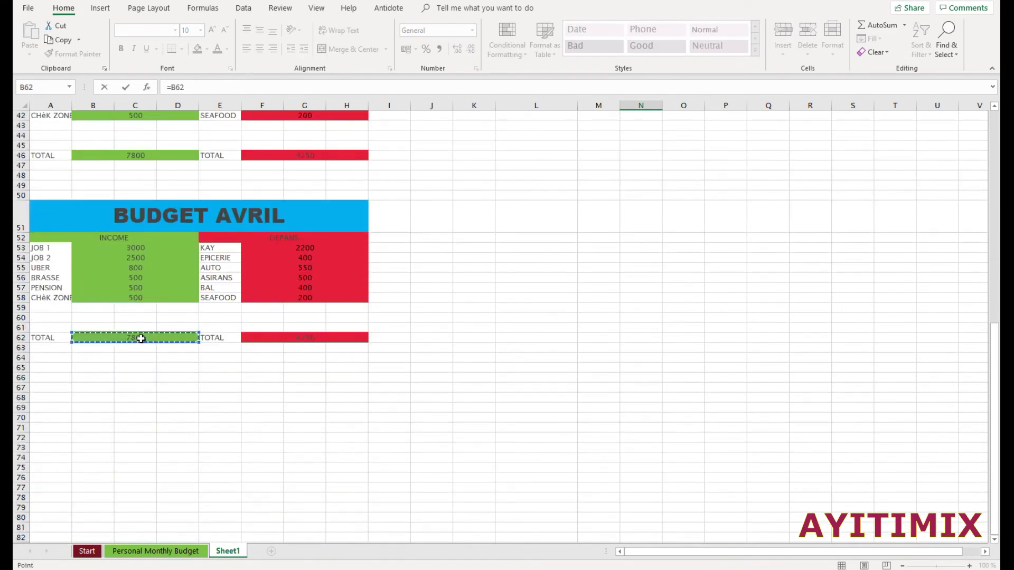
{"action": "type", "text": "-"}
{"action": "scroll", "coordinate": [199, 366], "scroll_direction": "up", "scroll_amount": 1}
{"action": "left_click", "coordinate": [319, 370]}
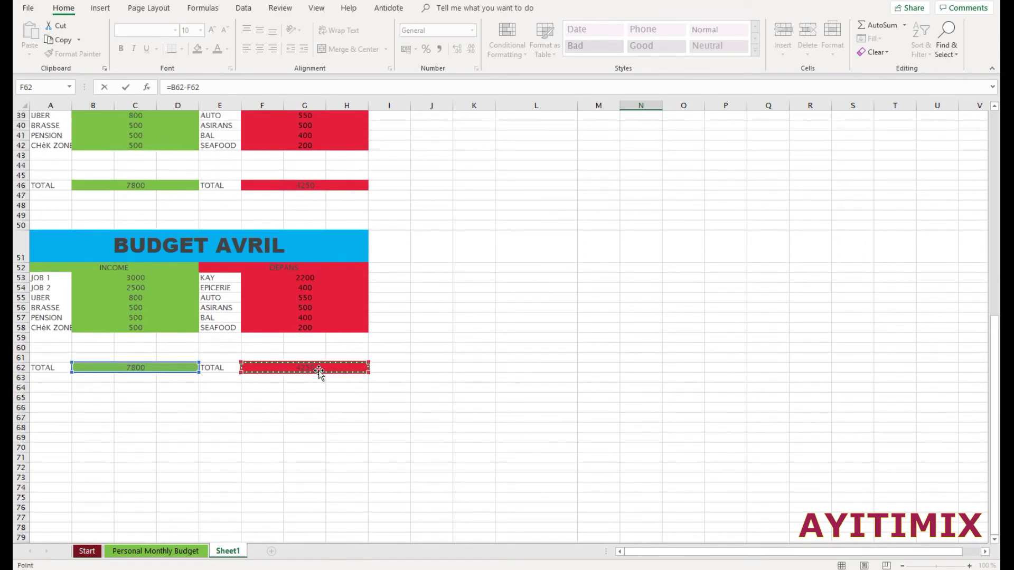
{"action": "key", "text": "Return"}
{"action": "scroll", "coordinate": [319, 370], "scroll_direction": "up", "scroll_amount": 13}
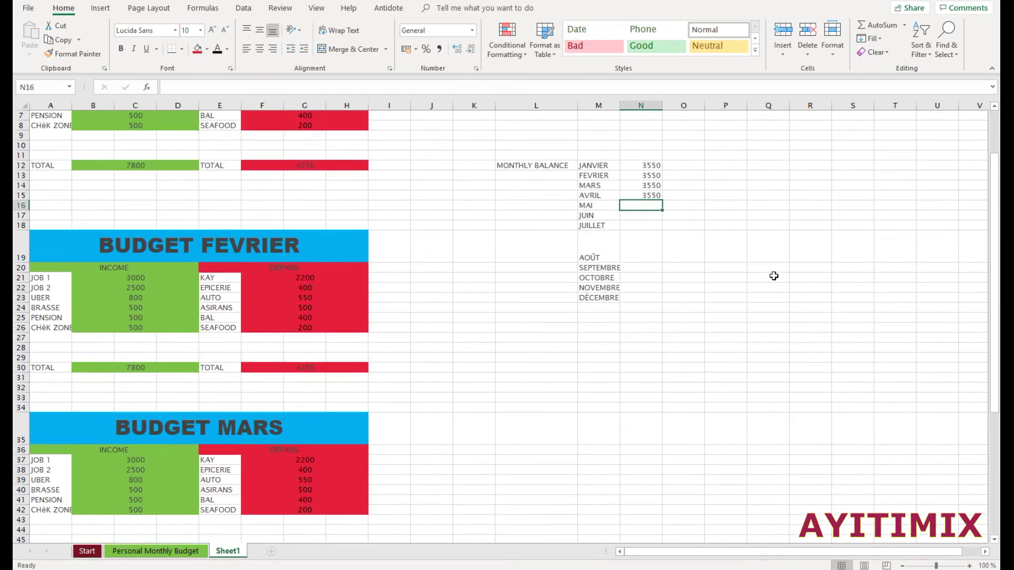
Step: In the BUDGET FEVRIER table, set the JOB 2 income to 4000 and the SEAFOOD expense to 500
{"action": "scroll", "coordinate": [640, 321], "scroll_direction": "down", "scroll_amount": 4}
{"action": "scroll", "coordinate": [642, 302], "scroll_direction": "up", "scroll_amount": 4}
{"action": "scroll", "coordinate": [246, 354], "scroll_direction": "down", "scroll_amount": 3}
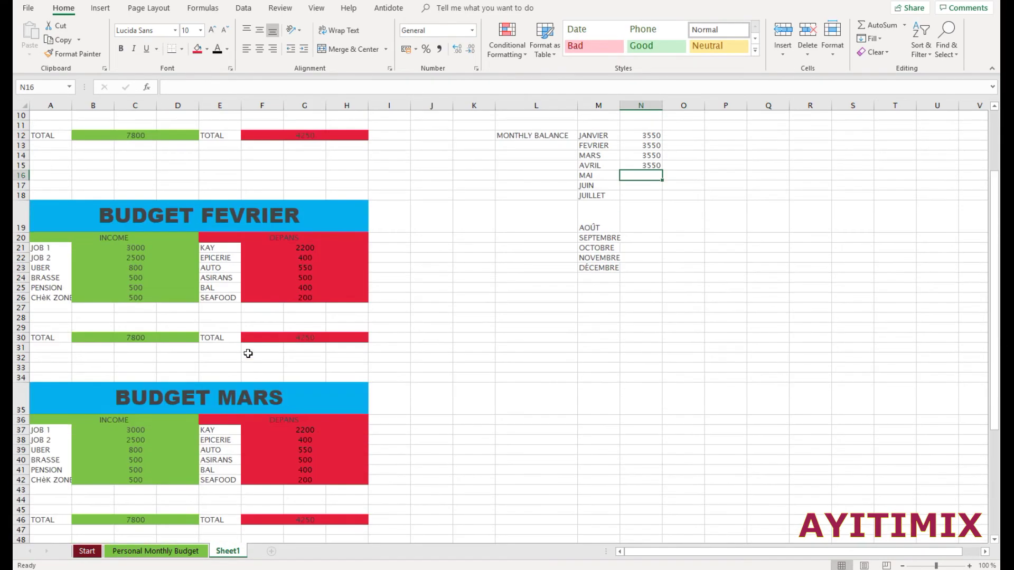
{"action": "scroll", "coordinate": [470, 231], "scroll_direction": "up", "scroll_amount": 3}
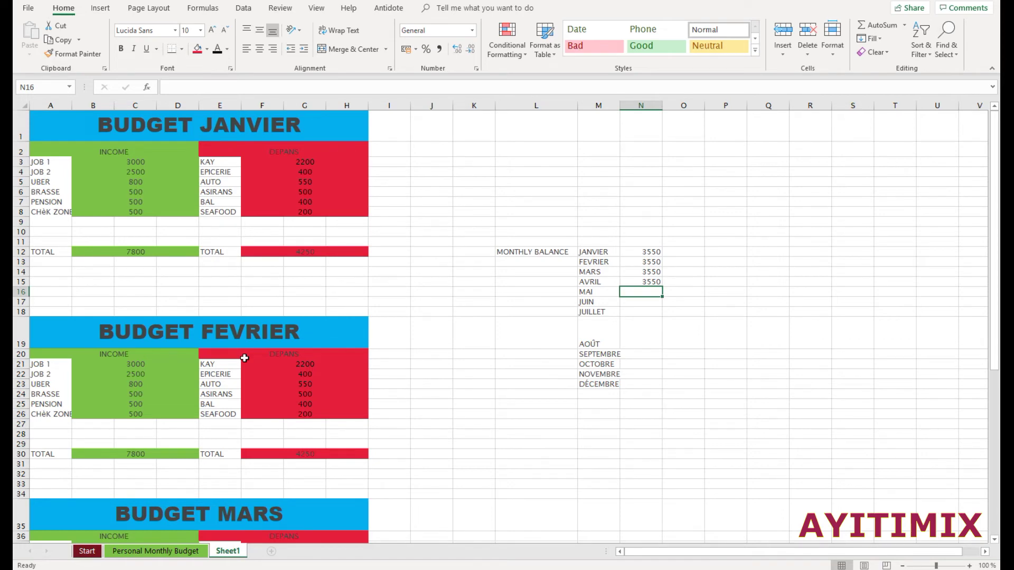
{"action": "left_click", "coordinate": [135, 376]}
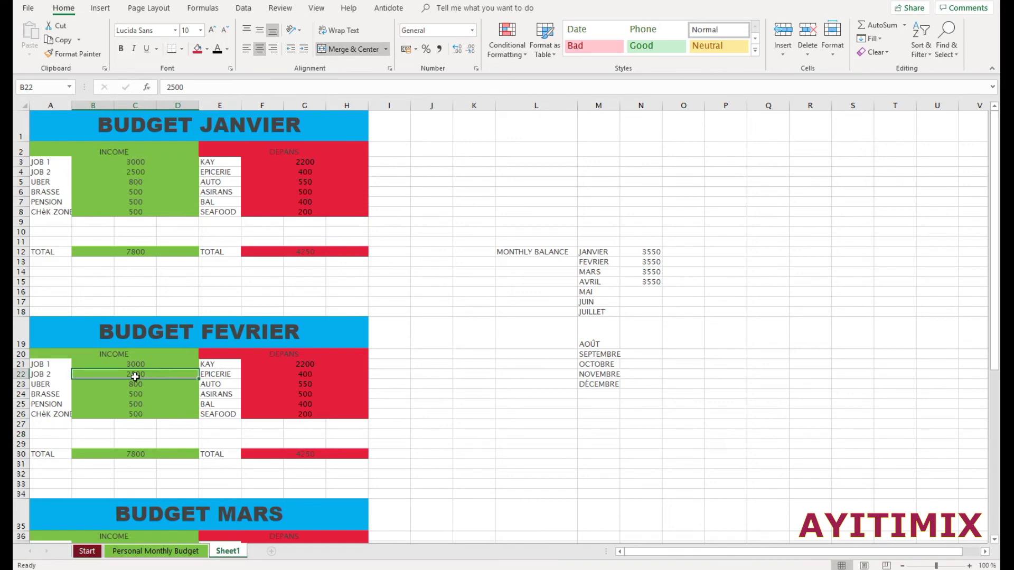
{"action": "type", "text": "4000"}
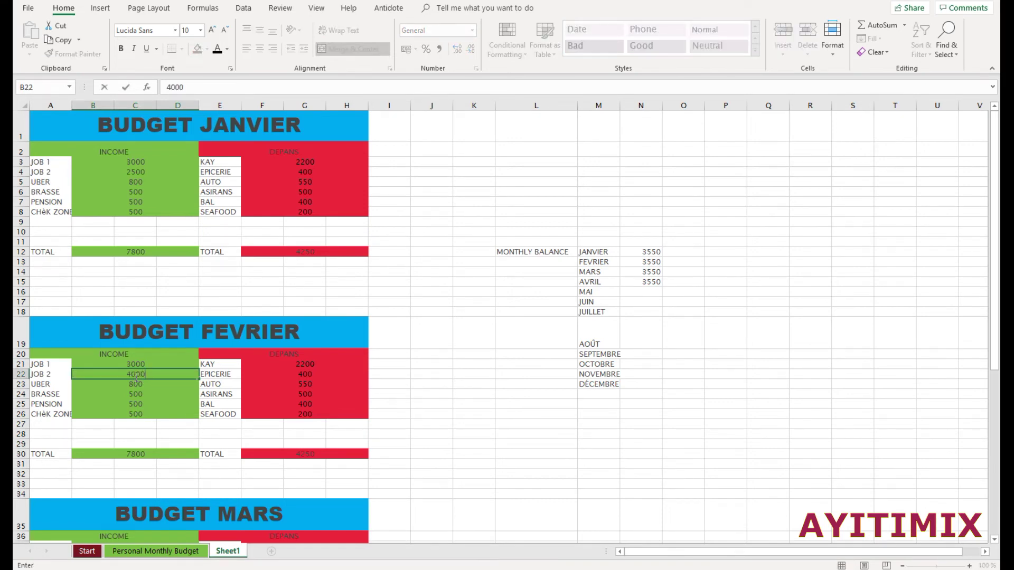
{"action": "left_click", "coordinate": [391, 404]}
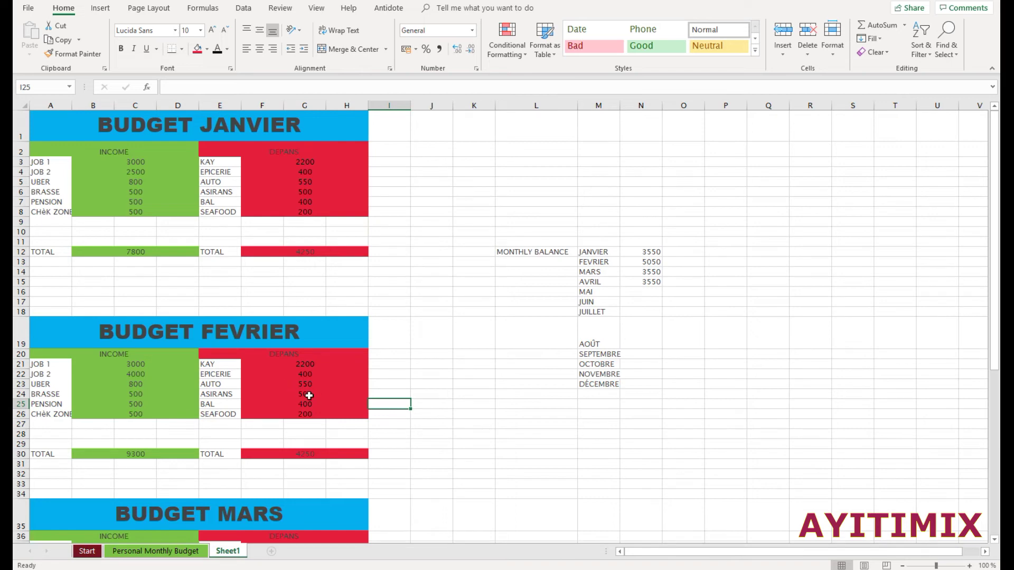
{"action": "left_click", "coordinate": [304, 416]}
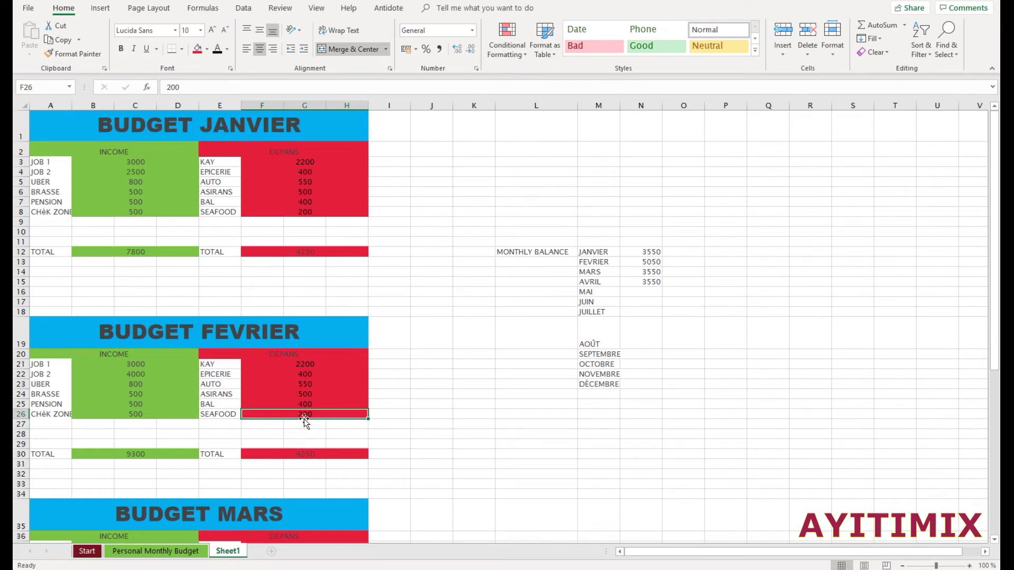
{"action": "type", "text": "50"}
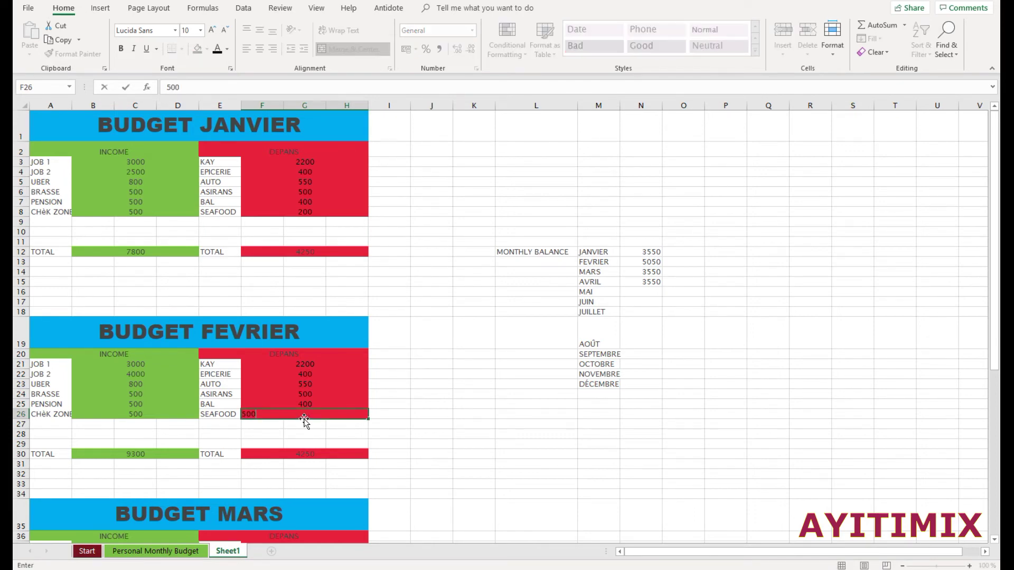
{"action": "left_click", "coordinate": [307, 423]}
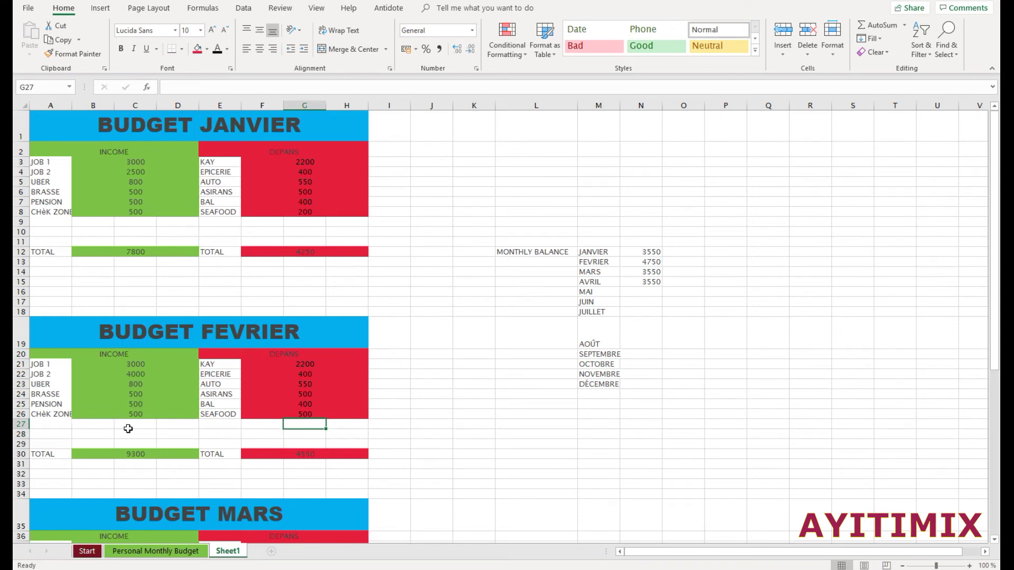
Step: In the BUDGET MARS table, set the JOB 1 income to 1500 and the JOB 2 income to 2000, and check the MONTHLY BALANCE list
{"action": "scroll", "coordinate": [130, 424], "scroll_direction": "down", "scroll_amount": 5}
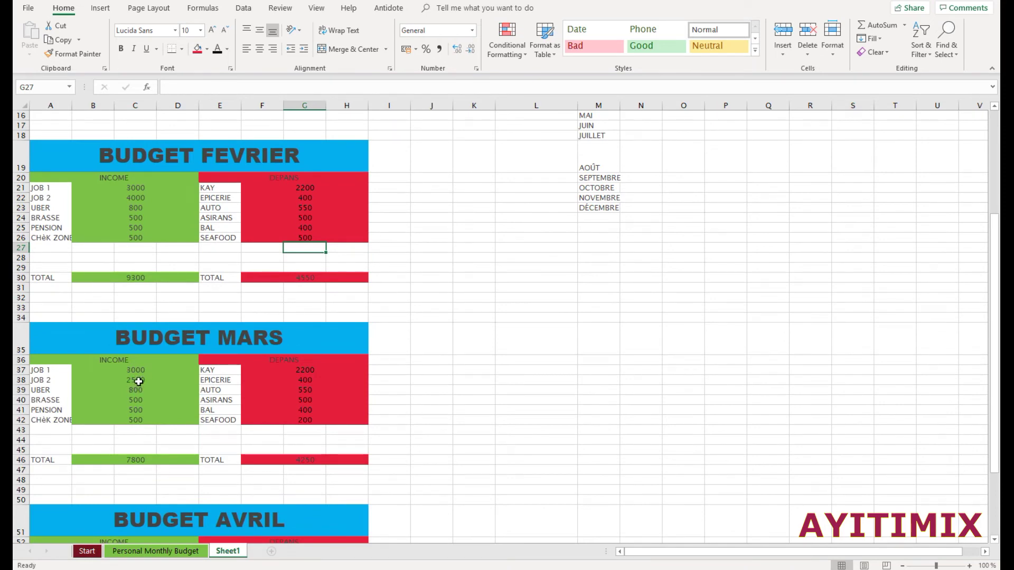
{"action": "left_click", "coordinate": [137, 374]}
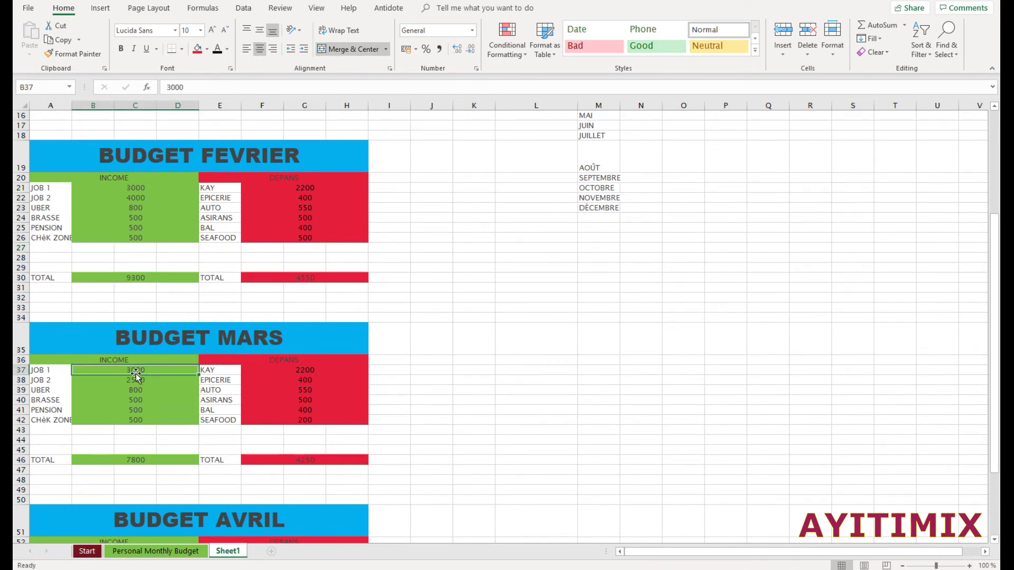
{"action": "type", "text": "15"}
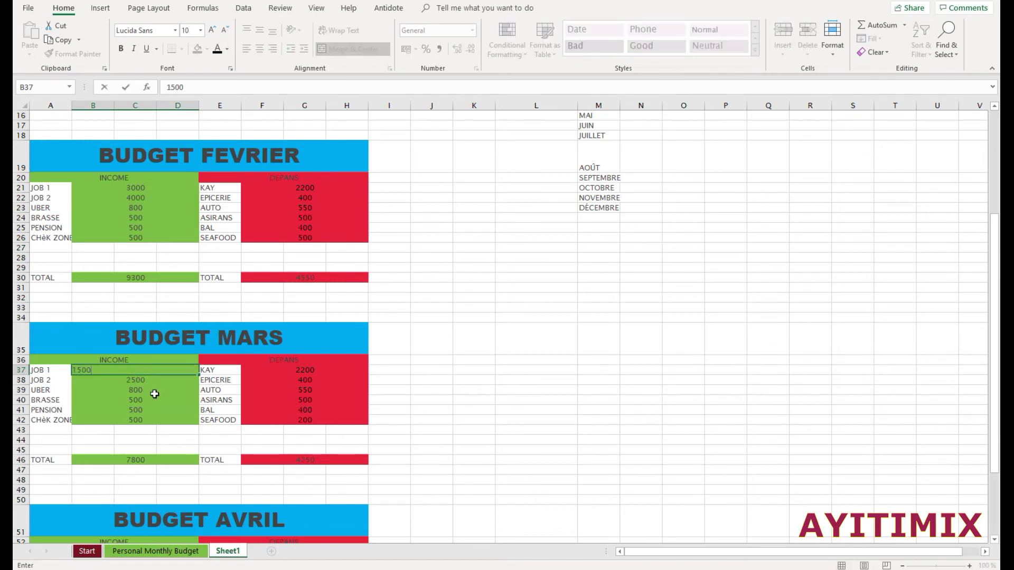
{"action": "left_click", "coordinate": [152, 391]}
{"action": "left_click", "coordinate": [146, 382]}
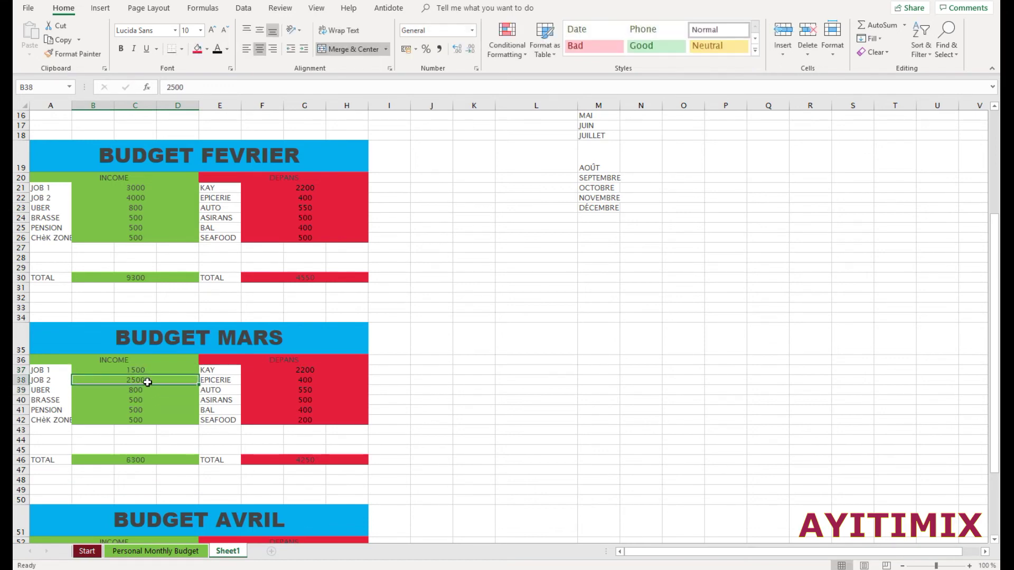
{"action": "type", "text": "2"}
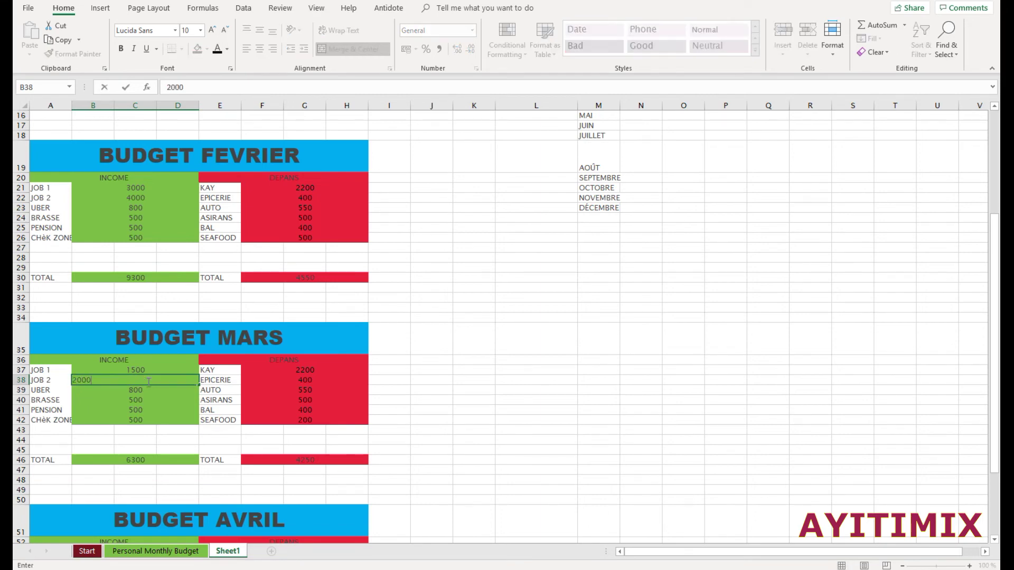
{"action": "left_click", "coordinate": [146, 405]}
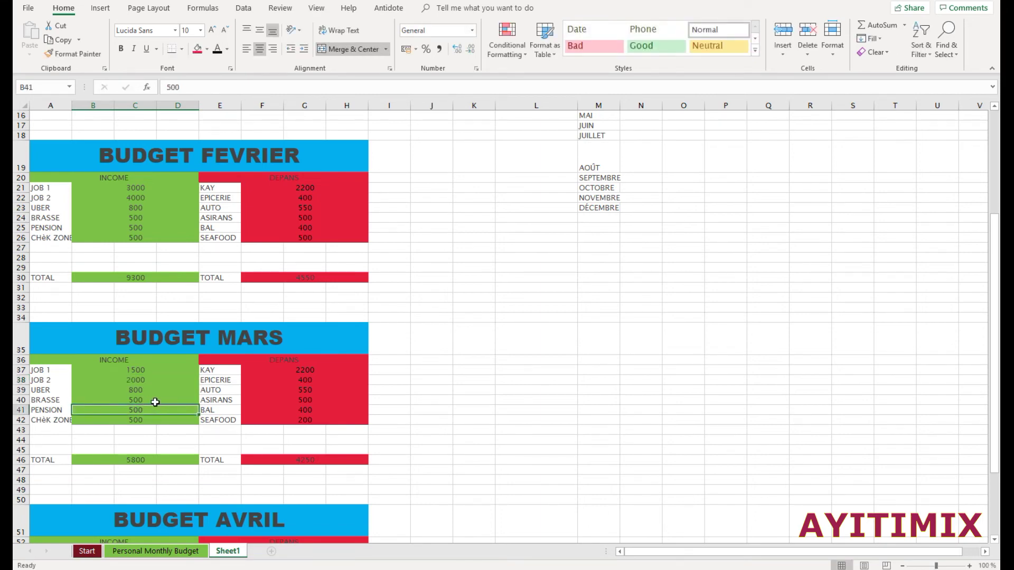
{"action": "scroll", "coordinate": [521, 364], "scroll_direction": "up", "scroll_amount": 2}
{"action": "scroll", "coordinate": [370, 416], "scroll_direction": "up", "scroll_amount": 1}
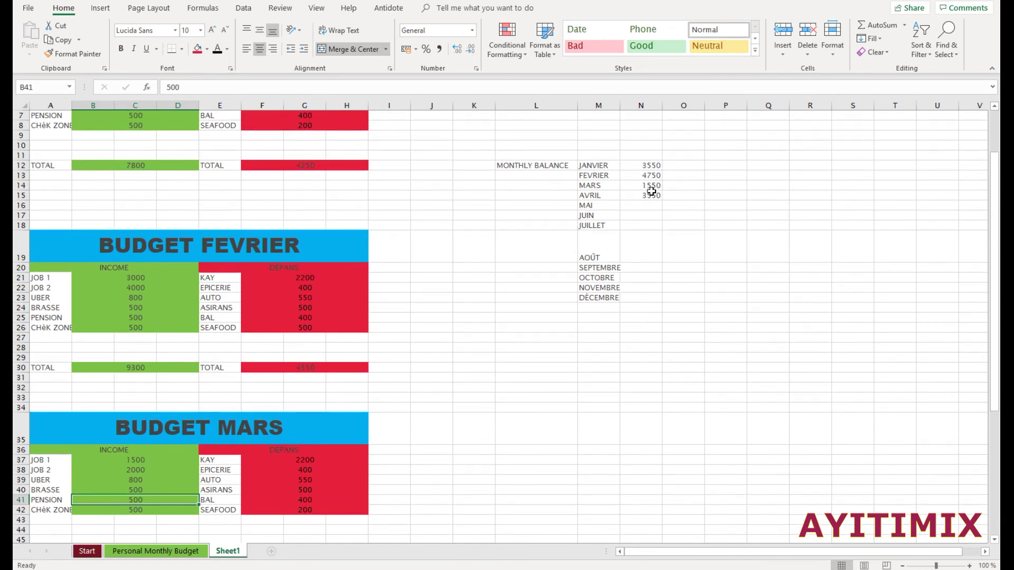
Step: Set the ASIRANS expense in the BUDGET MARS table to 800 and check the MONTHLY BALANCE list
{"action": "scroll", "coordinate": [647, 215], "scroll_direction": "down", "scroll_amount": 2}
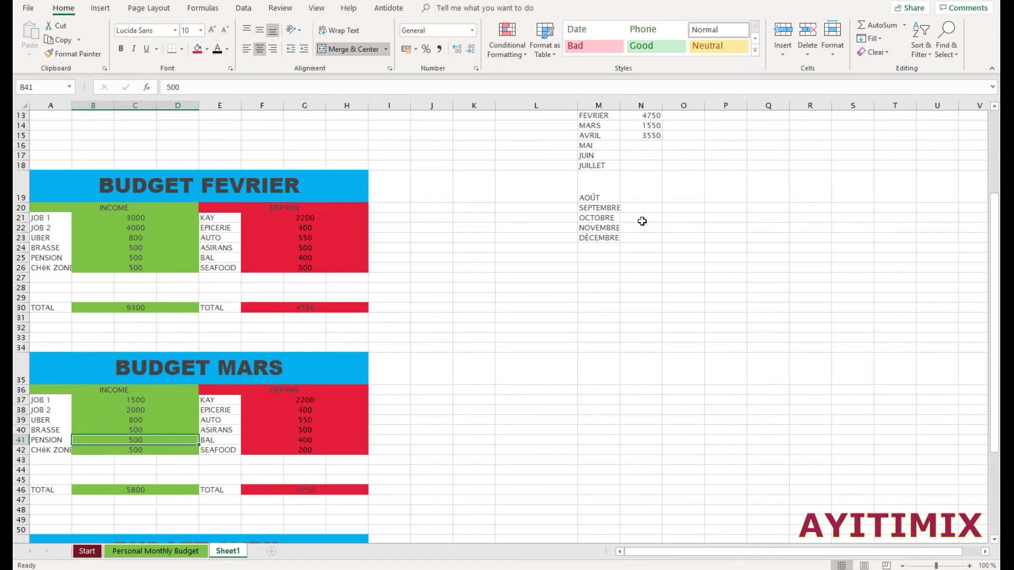
{"action": "left_click", "coordinate": [307, 414]}
{"action": "left_click_drag", "start_coordinate": [307, 415], "coordinate": [307, 417]}
{"action": "left_click", "coordinate": [306, 430]}
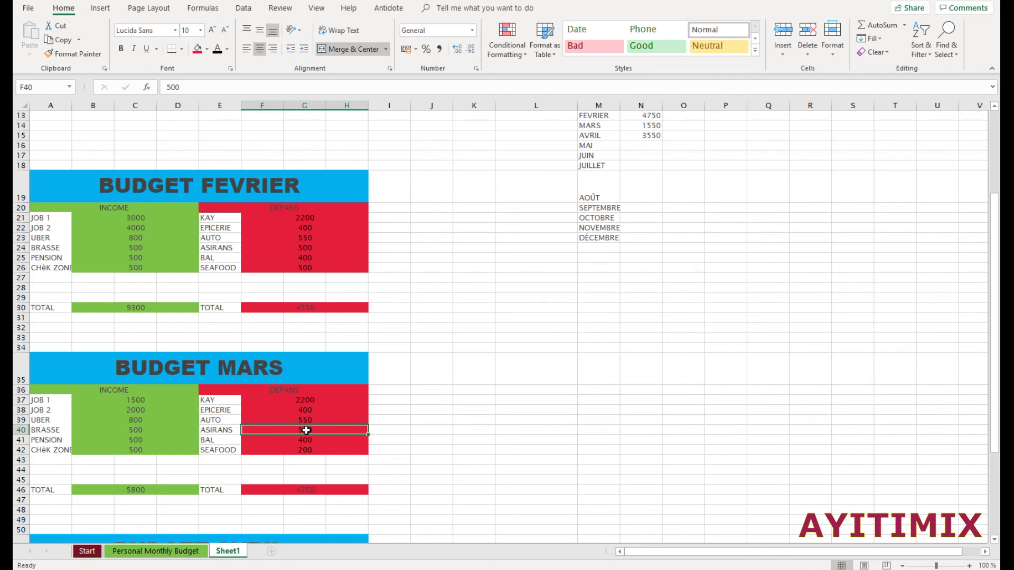
{"action": "type", "text": "800"}
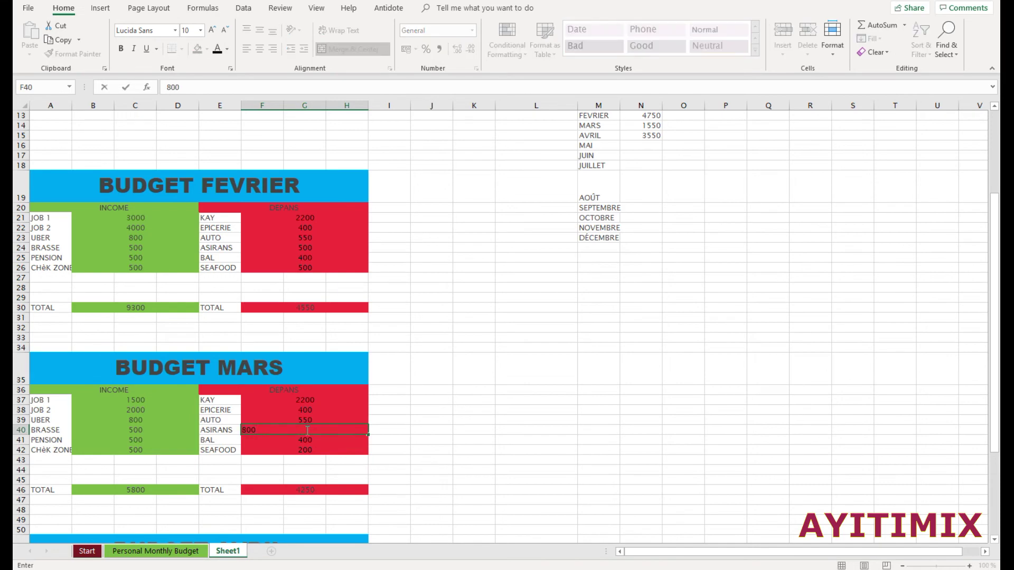
{"action": "left_click", "coordinate": [339, 467]}
{"action": "scroll", "coordinate": [534, 399], "scroll_direction": "up", "scroll_amount": 3}
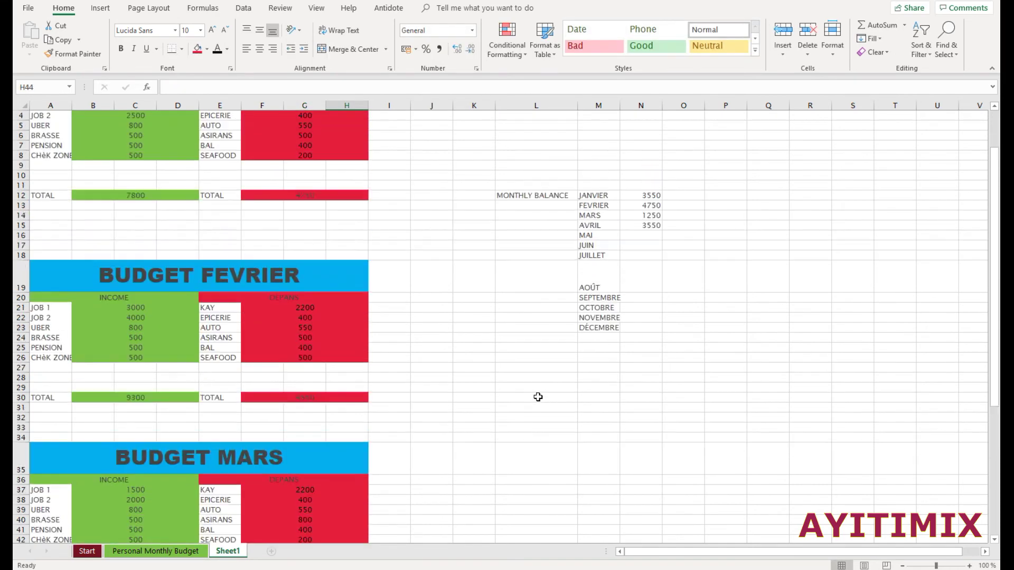
Step: In the BUDGET AVRIL table, set the JOB 2 income to 5000 and the CHèK ZONE income to 1000
{"action": "scroll", "coordinate": [423, 454], "scroll_direction": "down", "scroll_amount": 2}
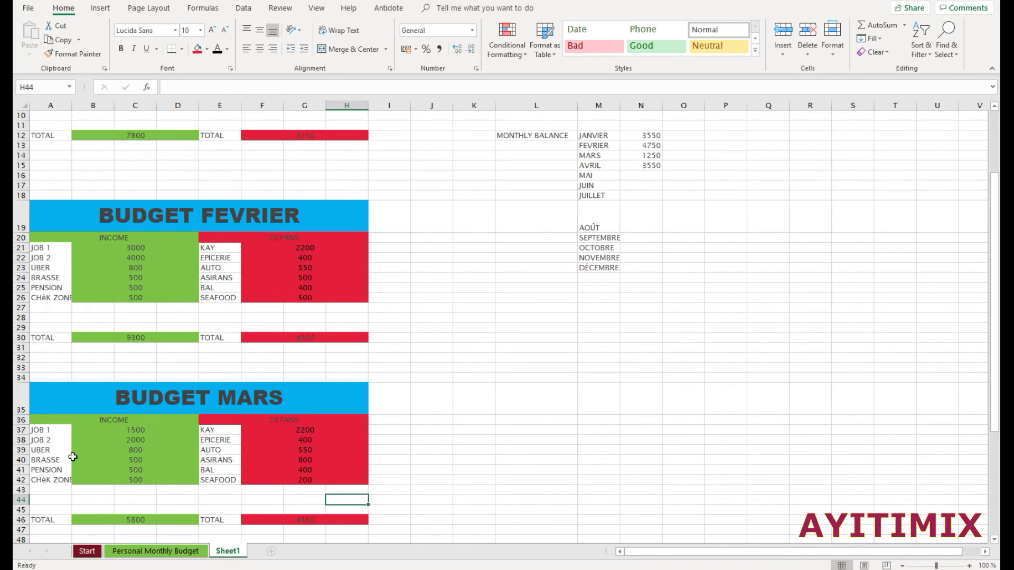
{"action": "scroll", "coordinate": [183, 457], "scroll_direction": "down", "scroll_amount": 4}
{"action": "scroll", "coordinate": [183, 456], "scroll_direction": "down", "scroll_amount": 3}
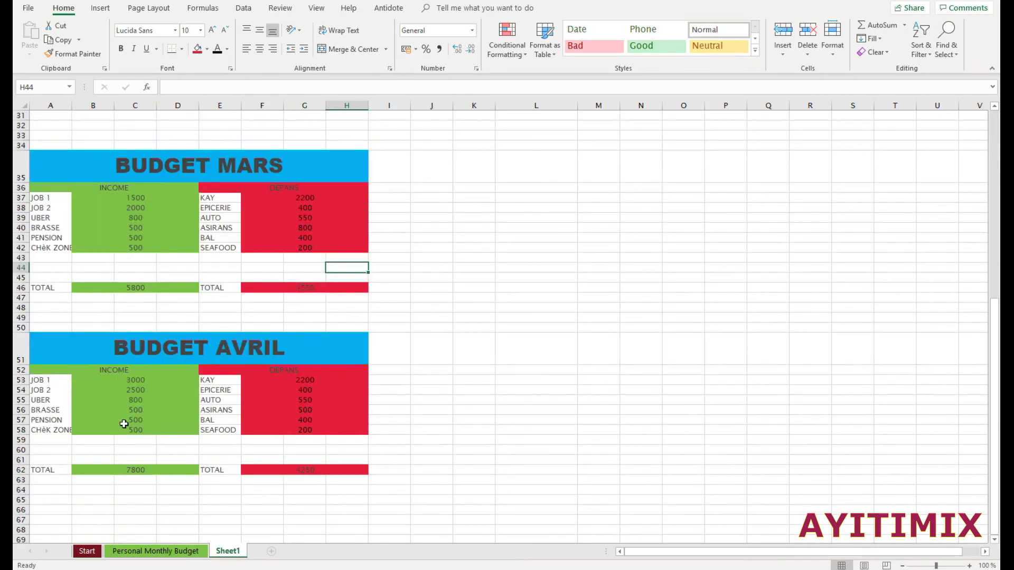
{"action": "left_click", "coordinate": [134, 391]}
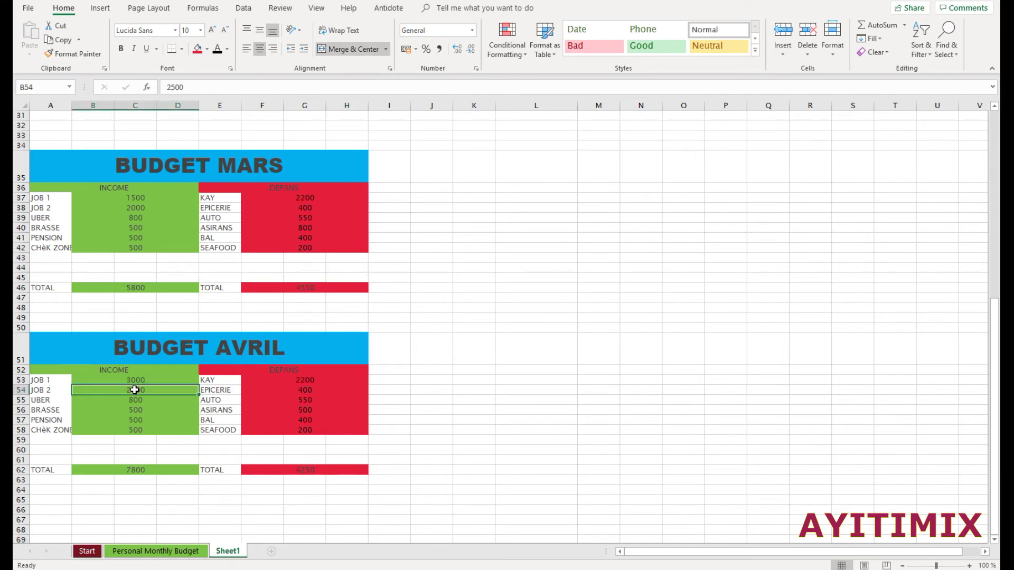
{"action": "type", "text": "500"}
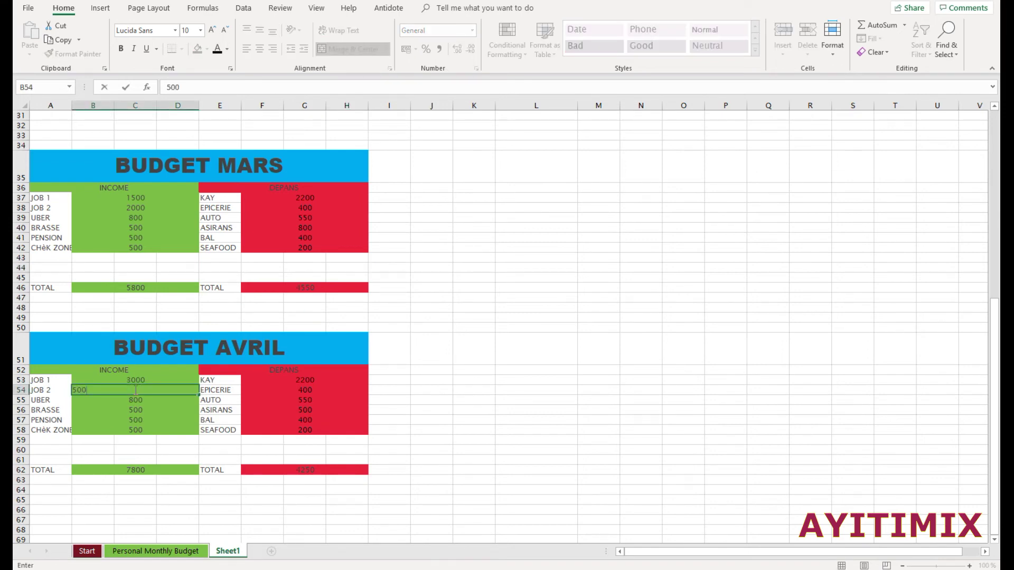
{"action": "type", "text": "0"}
{"action": "key", "text": "Return"}
{"action": "left_click", "coordinate": [139, 432]}
{"action": "type", "text": "1"}
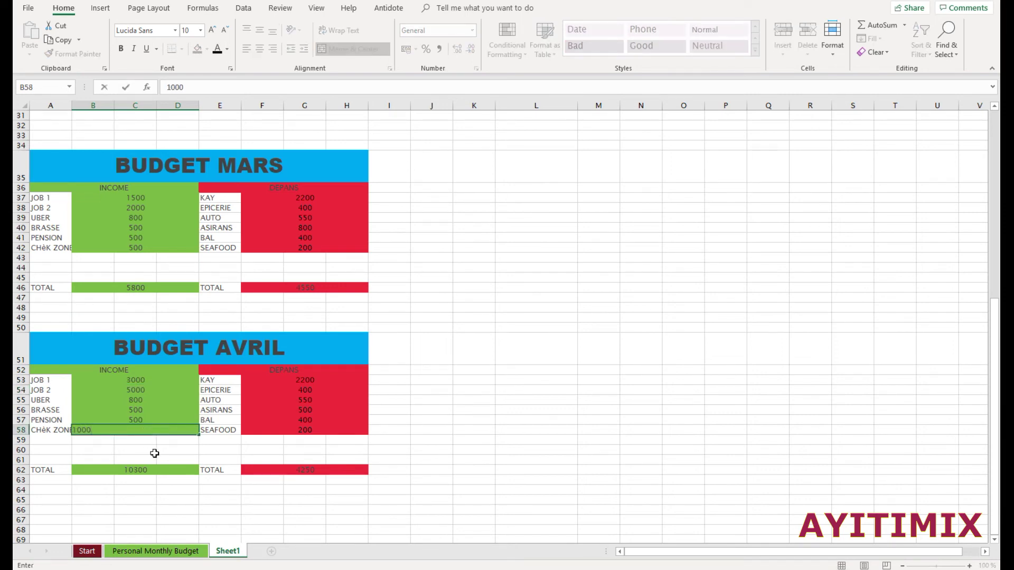
{"action": "left_click", "coordinate": [154, 453]}
Step: Review the MONTHLY BALANCE list alongside the monthly budget tables from JANVIER to AVRIL
{"action": "scroll", "coordinate": [448, 433], "scroll_direction": "up", "scroll_amount": 7}
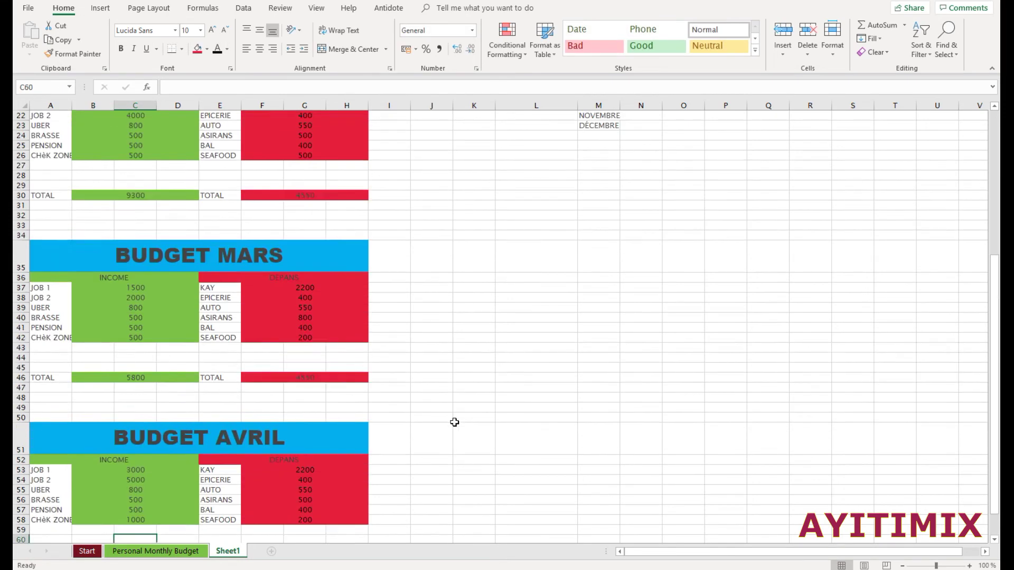
{"action": "scroll", "coordinate": [316, 494], "scroll_direction": "down", "scroll_amount": 2}
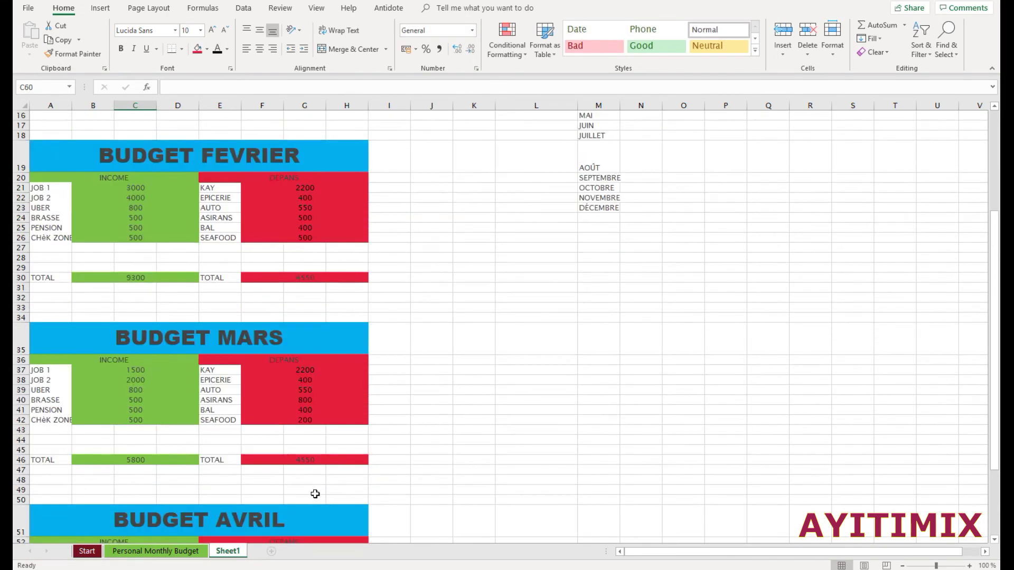
{"action": "scroll", "coordinate": [311, 489], "scroll_direction": "down", "scroll_amount": 2}
{"action": "scroll", "coordinate": [689, 208], "scroll_direction": "up", "scroll_amount": 4}
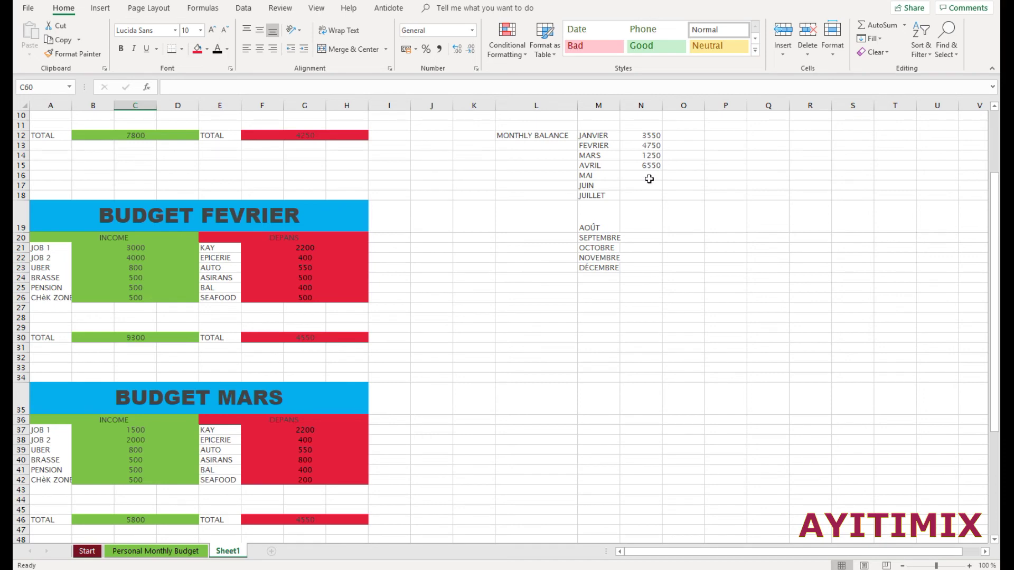
{"action": "scroll", "coordinate": [457, 320], "scroll_direction": "up", "scroll_amount": 3}
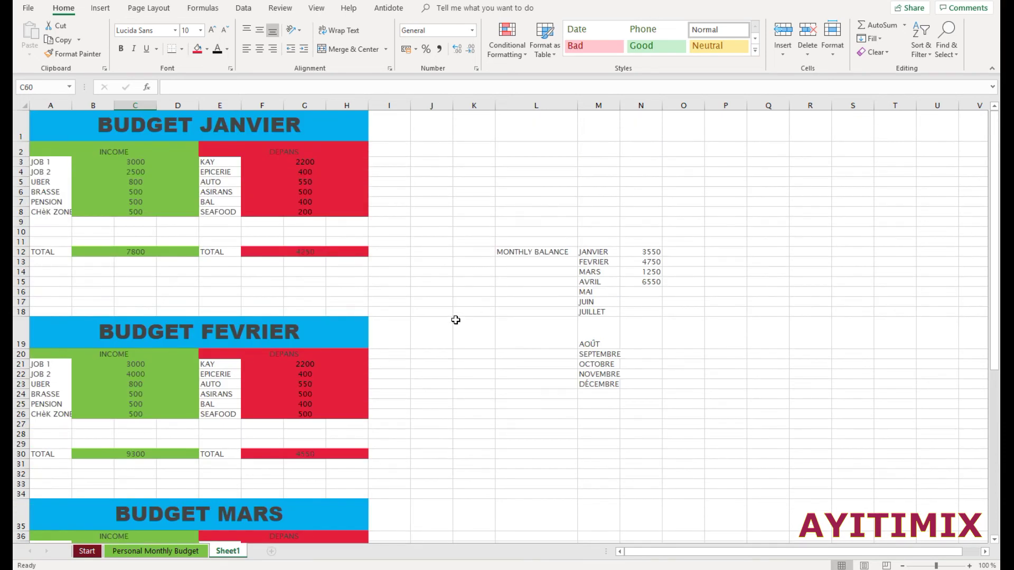
{"action": "scroll", "coordinate": [456, 320], "scroll_direction": "down", "scroll_amount": 6}
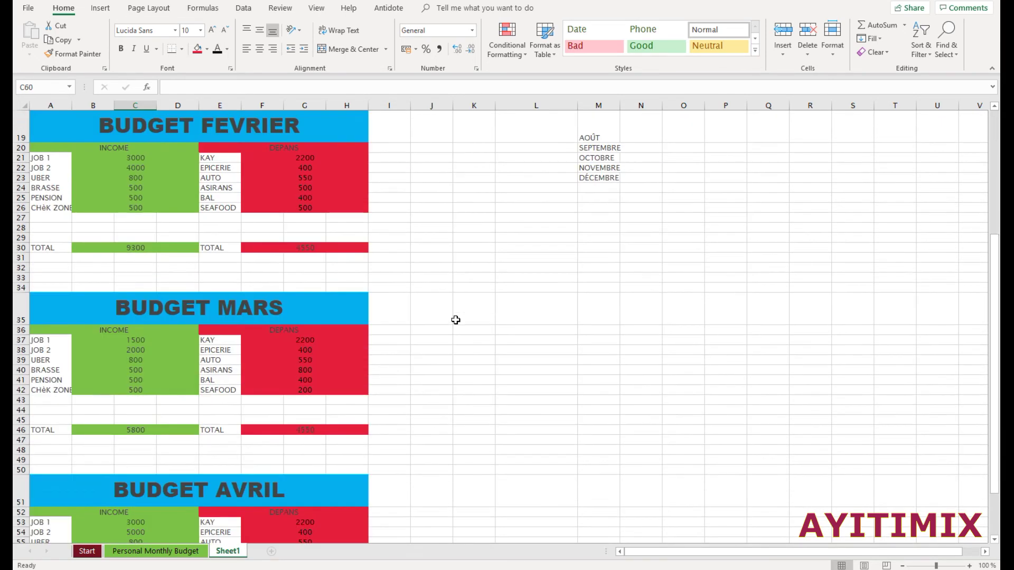
{"action": "scroll", "coordinate": [312, 381], "scroll_direction": "down", "scroll_amount": 2}
{"action": "scroll", "coordinate": [310, 383], "scroll_direction": "up", "scroll_amount": 8}
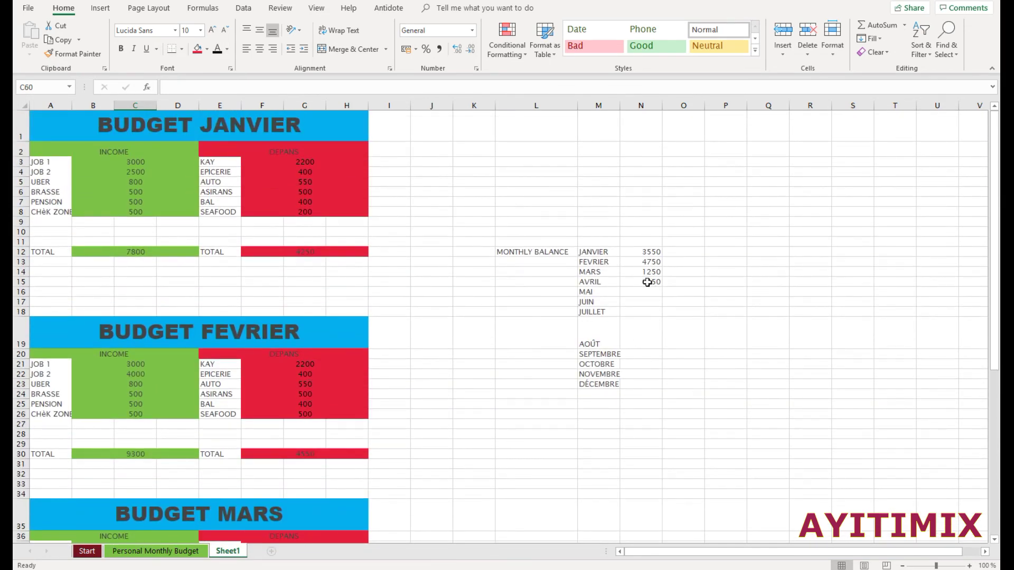
{"action": "left_click_drag", "start_coordinate": [592, 253], "coordinate": [645, 281]}
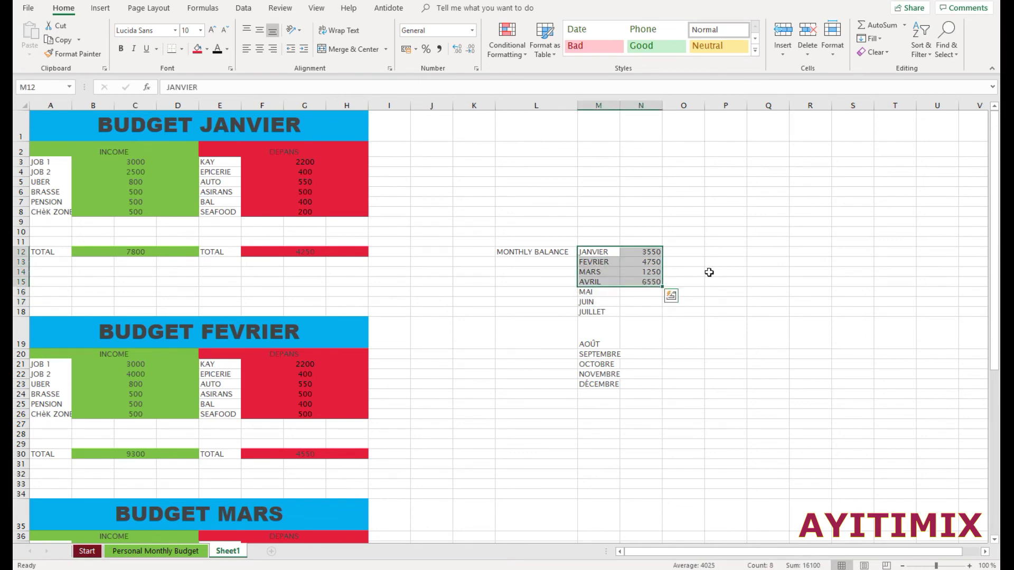
{"action": "right_click", "coordinate": [618, 273]}
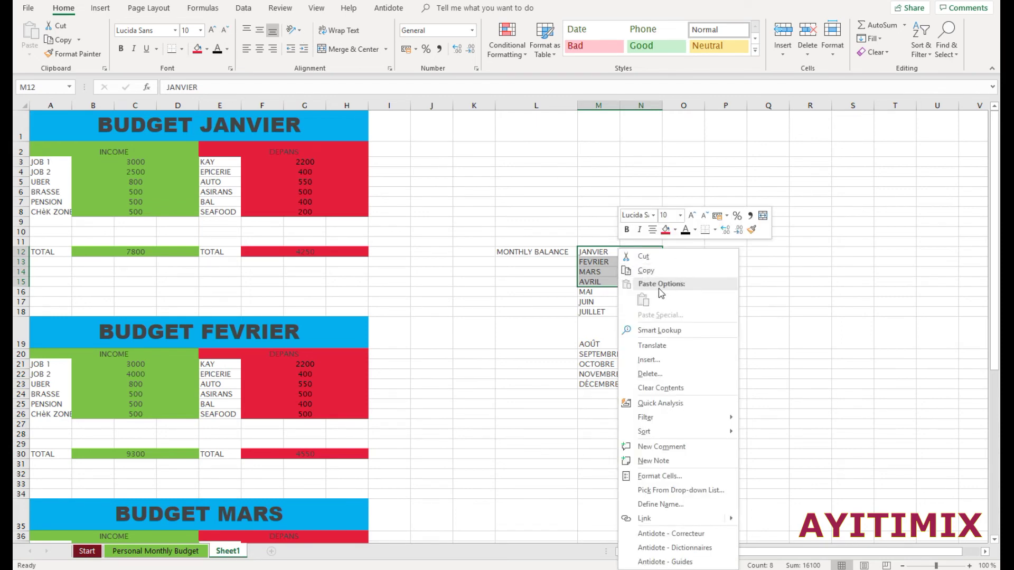
{"action": "left_click", "coordinate": [664, 363]}
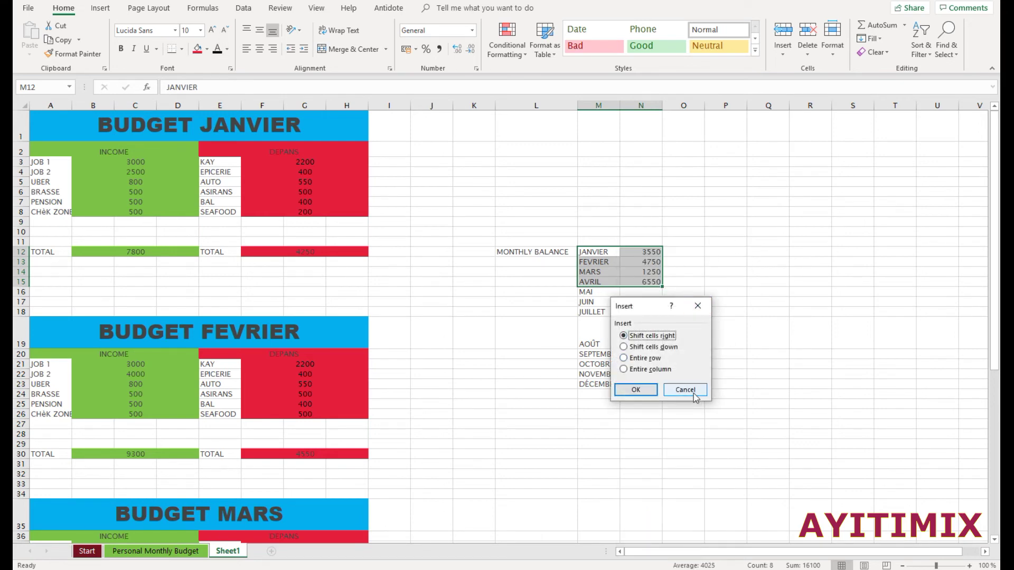
{"action": "left_click", "coordinate": [685, 389]}
{"action": "right_click", "coordinate": [621, 267]}
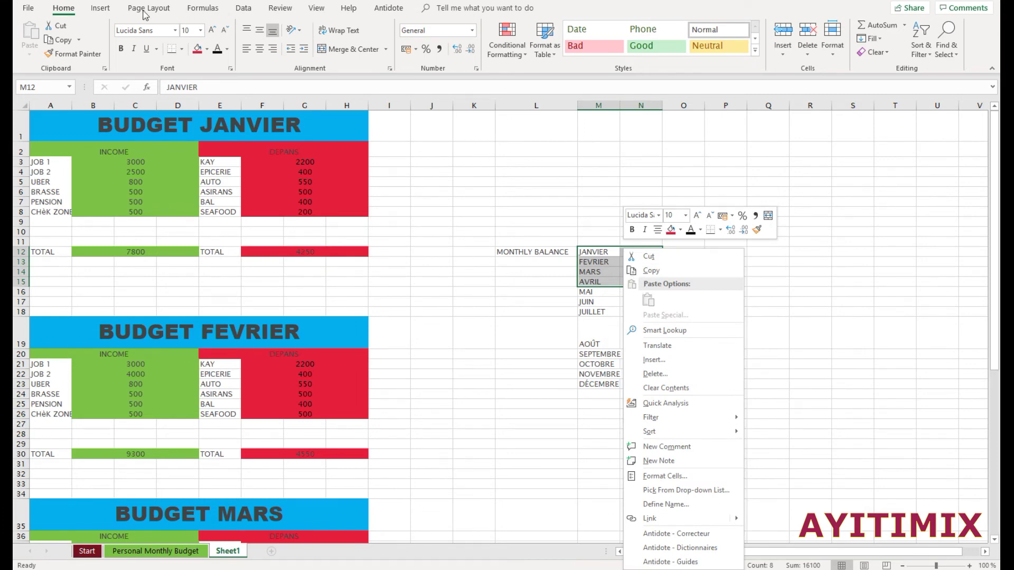
{"action": "left_click", "coordinate": [101, 13]}
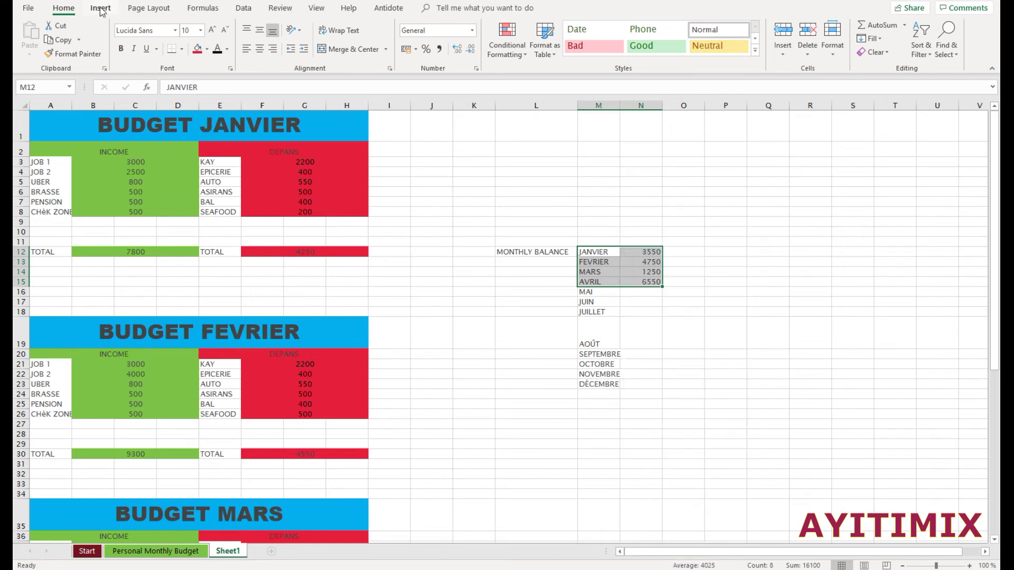
{"action": "left_click", "coordinate": [677, 203]}
Step: Insert a 2-D clustered column chart of the JANVIER to AVRIL balances in M12:N15 and place it beside the MONTHLY BALANCE list
{"action": "left_click_drag", "start_coordinate": [594, 254], "coordinate": [652, 282]}
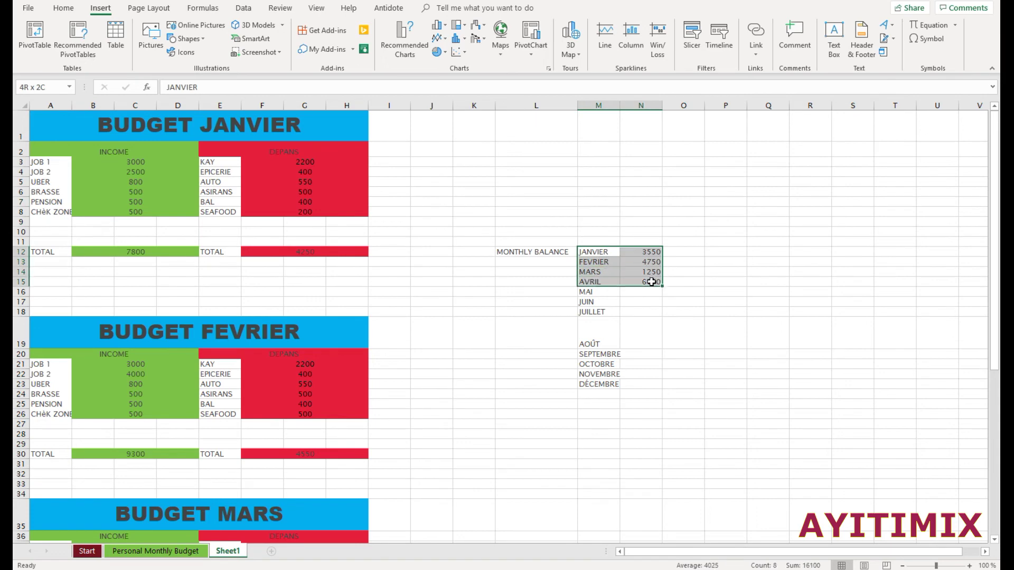
{"action": "left_click", "coordinate": [64, 8]}
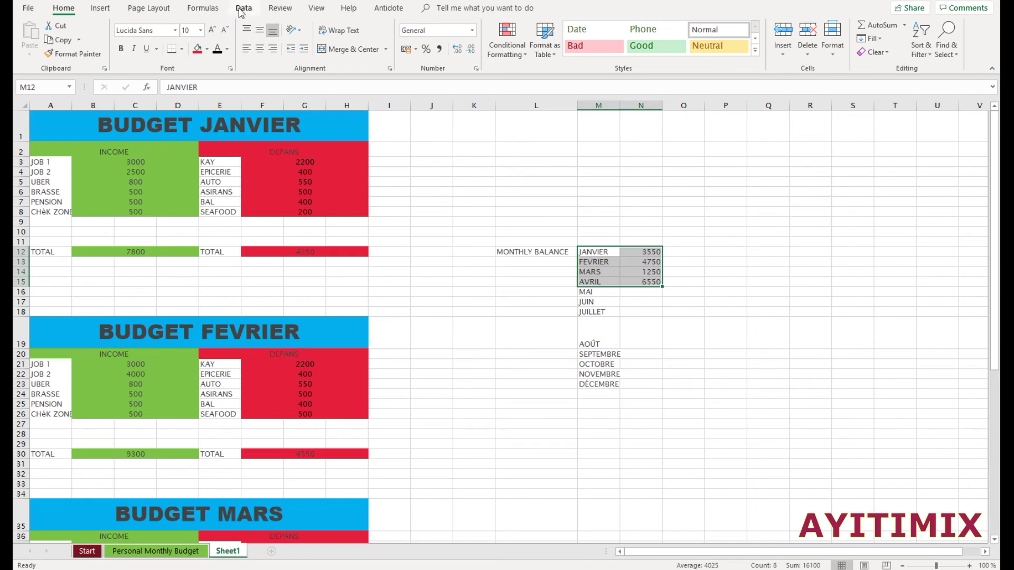
{"action": "left_click", "coordinate": [243, 8]}
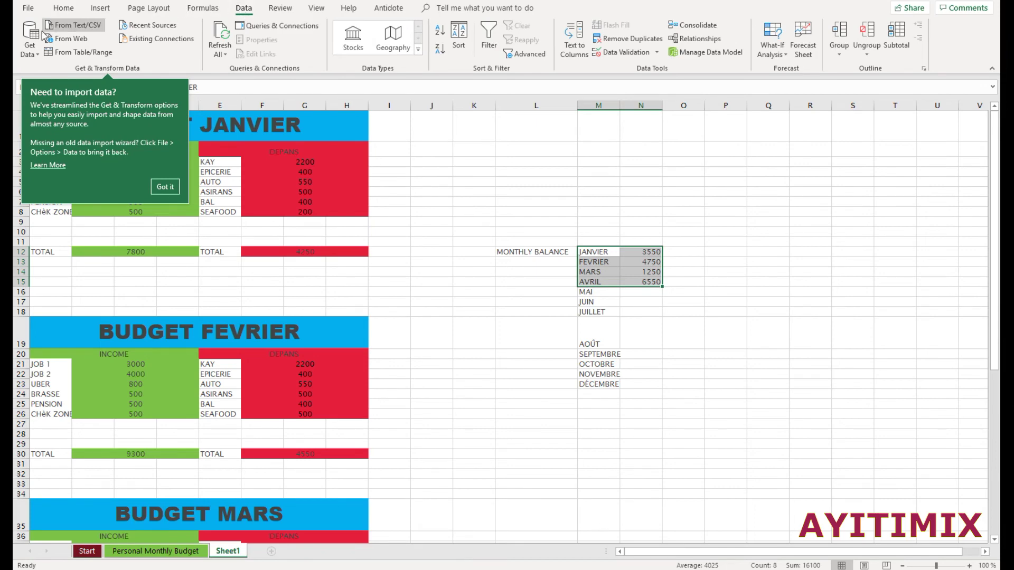
{"action": "left_click", "coordinate": [96, 10]}
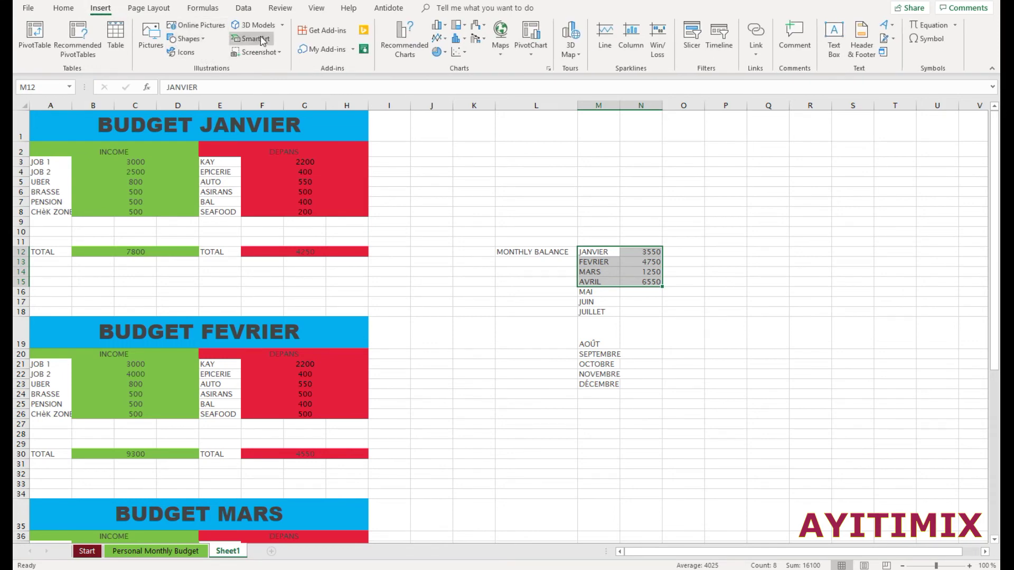
{"action": "left_click", "coordinate": [439, 27]}
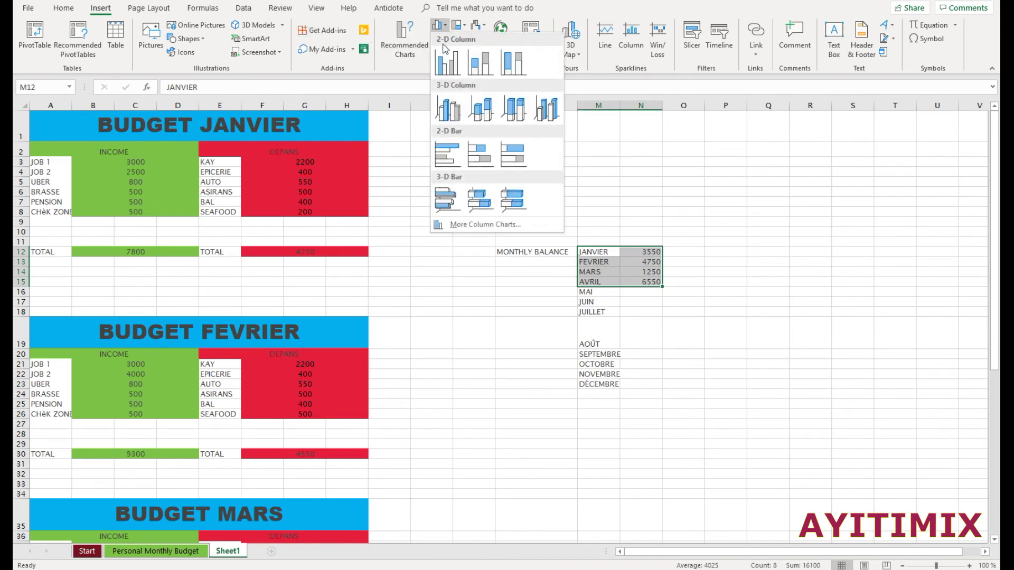
{"action": "left_click", "coordinate": [448, 62]}
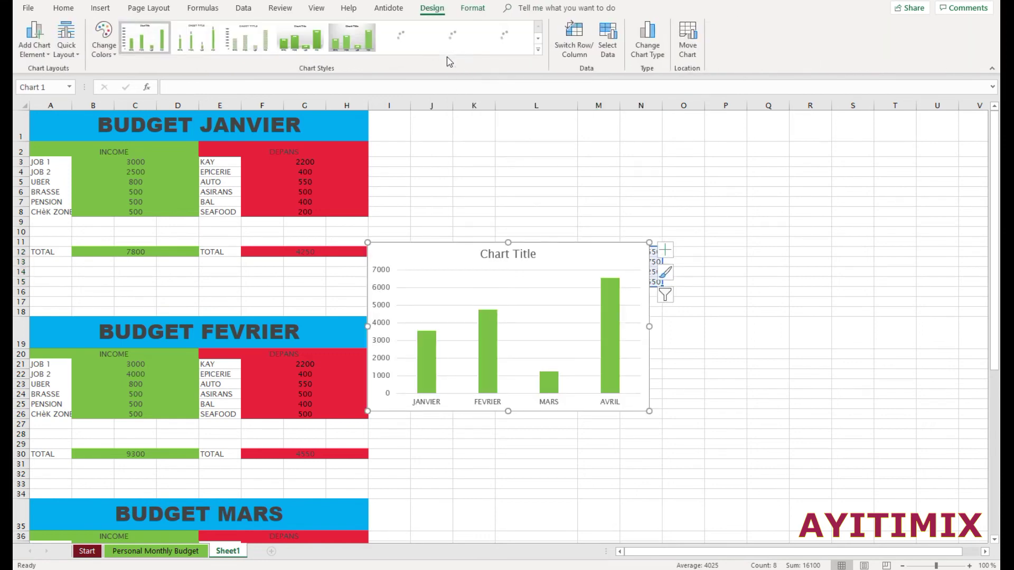
{"action": "left_click_drag", "start_coordinate": [557, 267], "coordinate": [899, 177]}
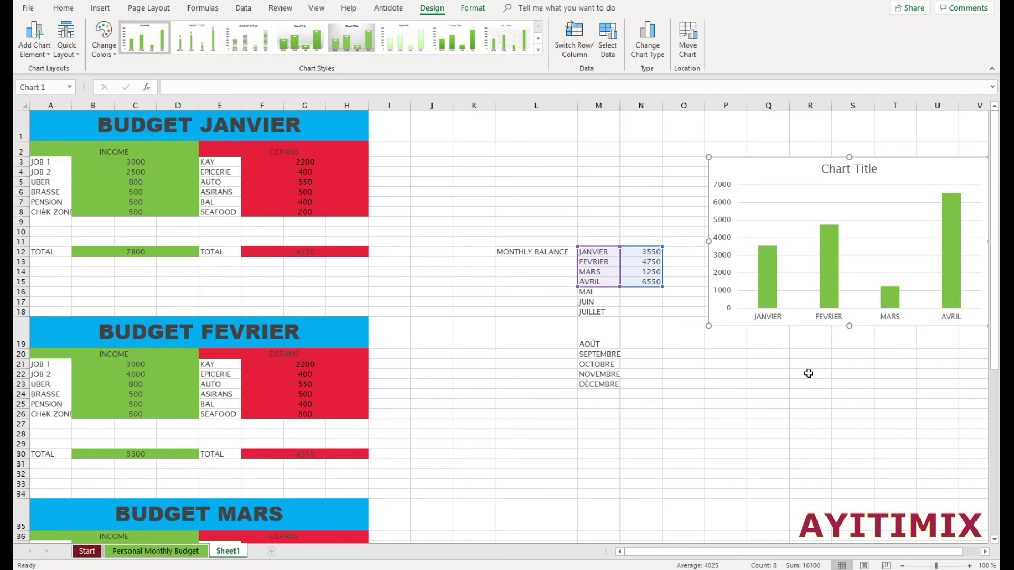
Step: Try several chart styles and apply the one with a grey gradient background and values inside wide columns
{"action": "left_click", "coordinate": [455, 42]}
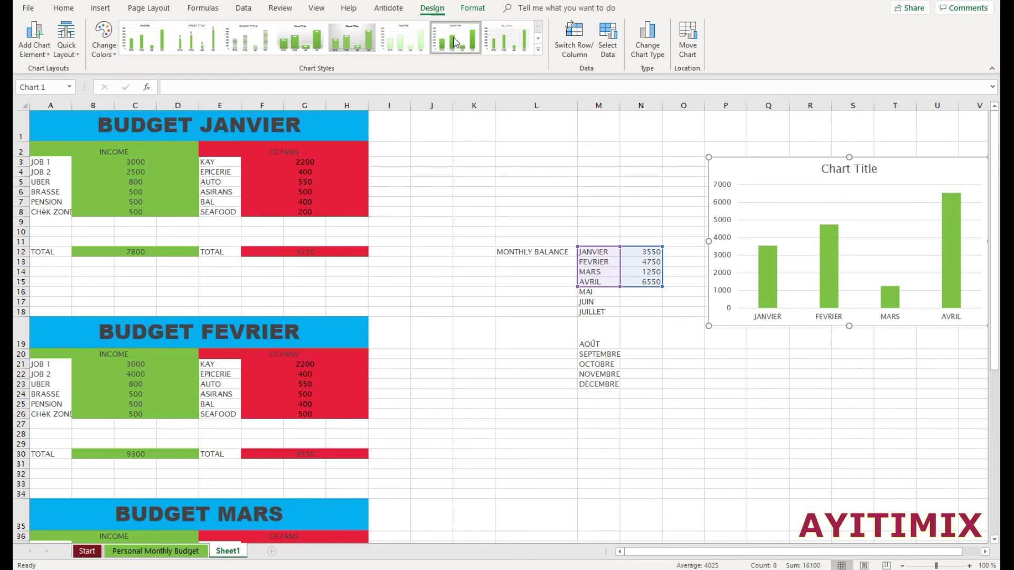
{"action": "left_click", "coordinate": [515, 47]}
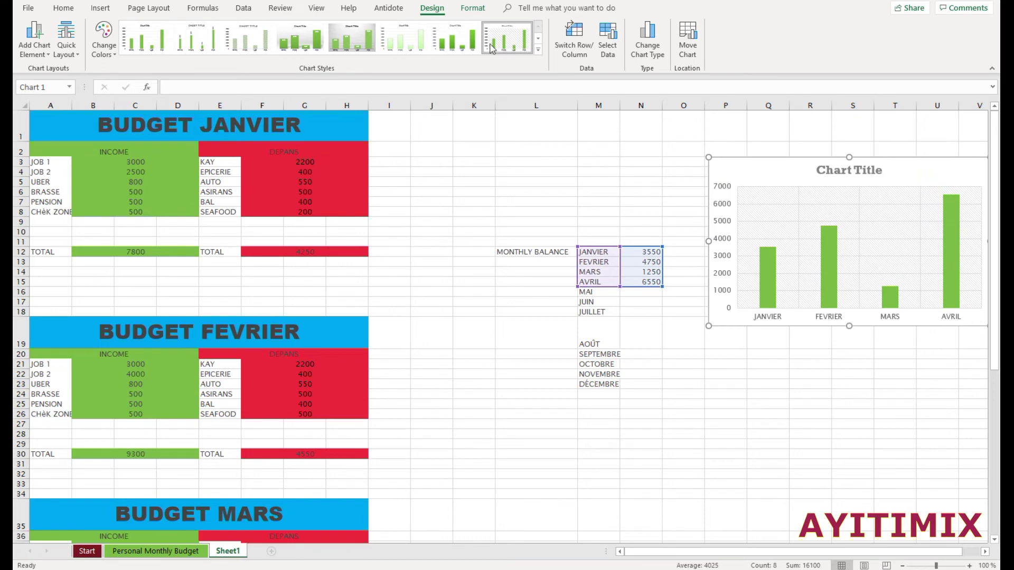
{"action": "left_click", "coordinate": [357, 41]}
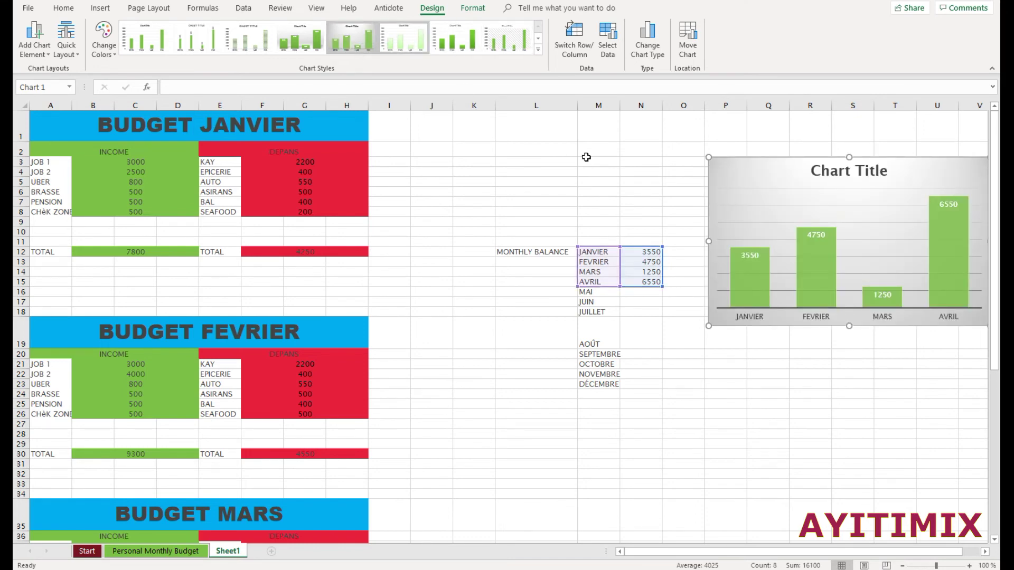
{"action": "left_click", "coordinate": [847, 210]}
{"action": "left_click", "coordinate": [842, 169]}
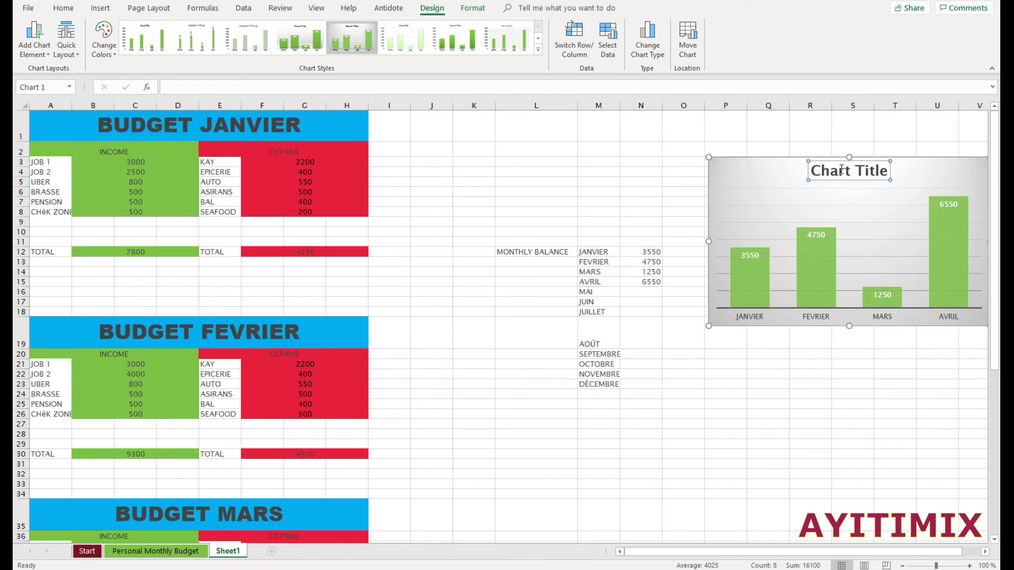
{"action": "double_click", "coordinate": [847, 170]}
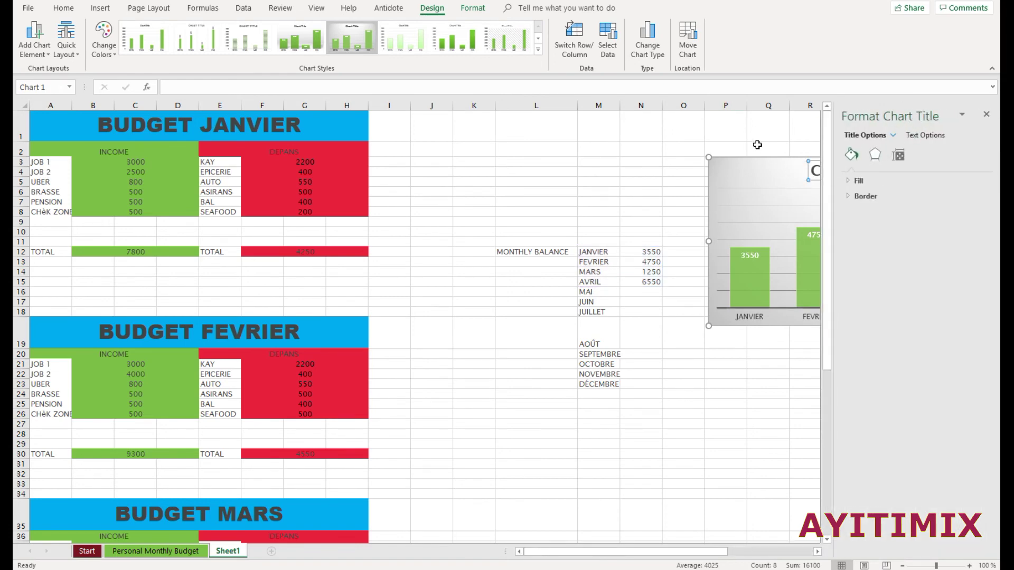
{"action": "left_click", "coordinate": [769, 131]}
{"action": "left_click", "coordinate": [817, 171]}
{"action": "left_click", "coordinate": [238, 82]}
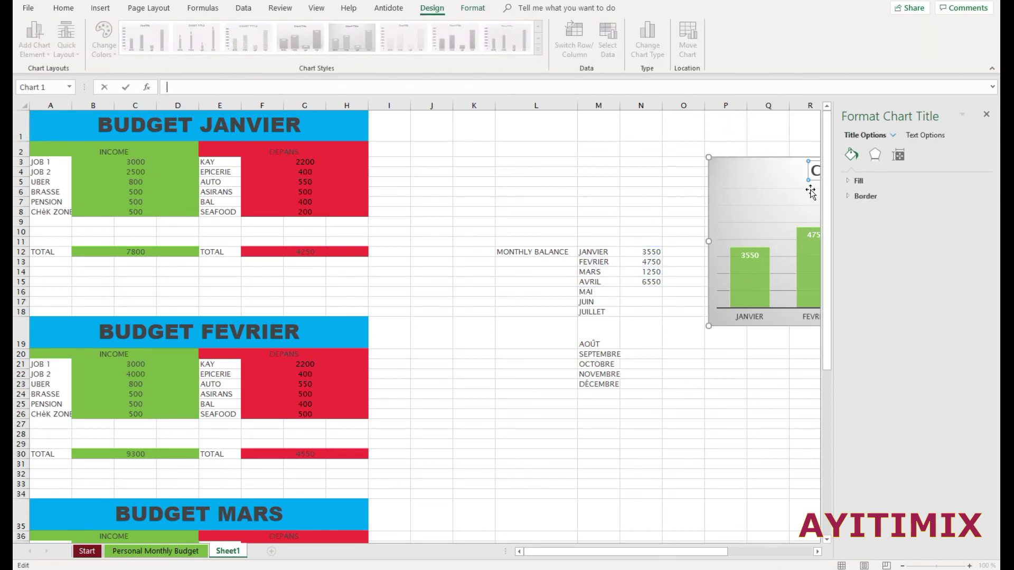
{"action": "left_click", "coordinate": [989, 116]}
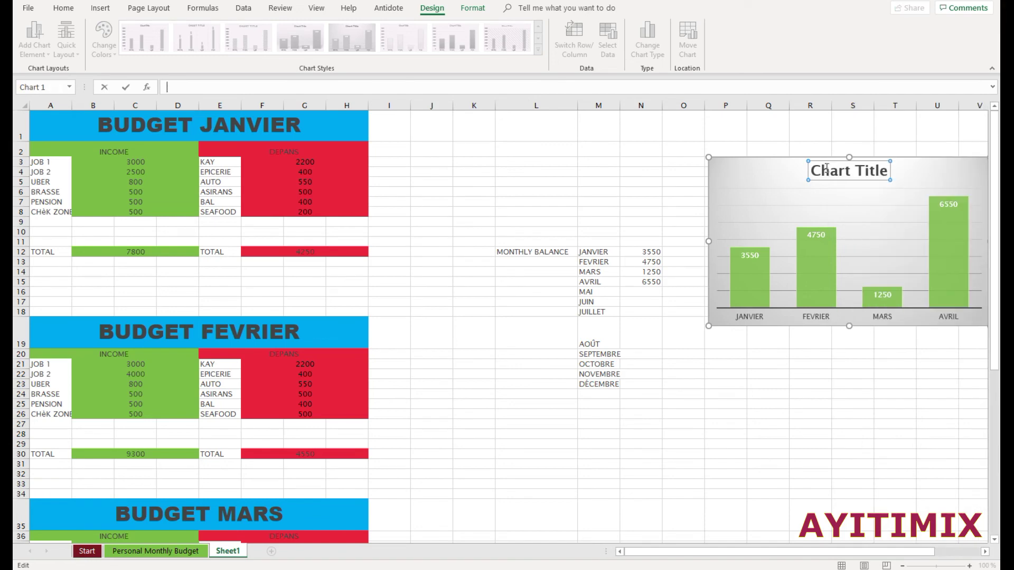
{"action": "right_click", "coordinate": [834, 177]}
Step: Replace the balance chart's placeholder title with EVOLUTION BALANCE ANNUELLE
{"action": "left_click", "coordinate": [817, 170]}
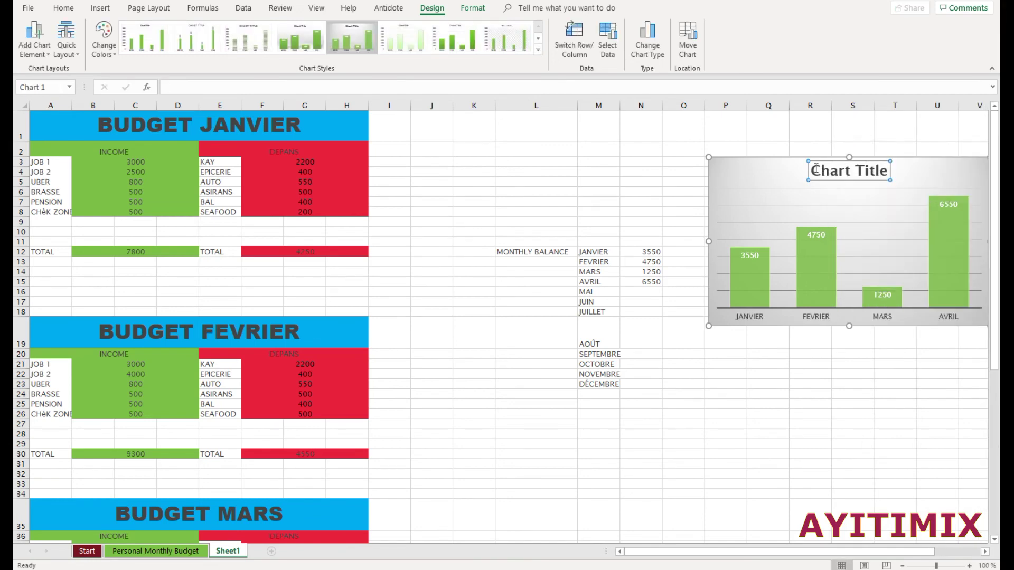
{"action": "key", "text": "Delete"}
{"action": "key", "text": "Delete"}
{"action": "key", "text": "Delete"}
{"action": "key", "text": "Delete"}
{"action": "key", "text": "Delete"}
{"action": "key", "text": "Delete"}
{"action": "key", "text": "Delete"}
{"action": "key", "text": "Delete"}
{"action": "key", "text": "Delete"}
{"action": "key", "text": "Delete"}
{"action": "key", "text": "Delete"}
{"action": "type", "text": "EVO"}
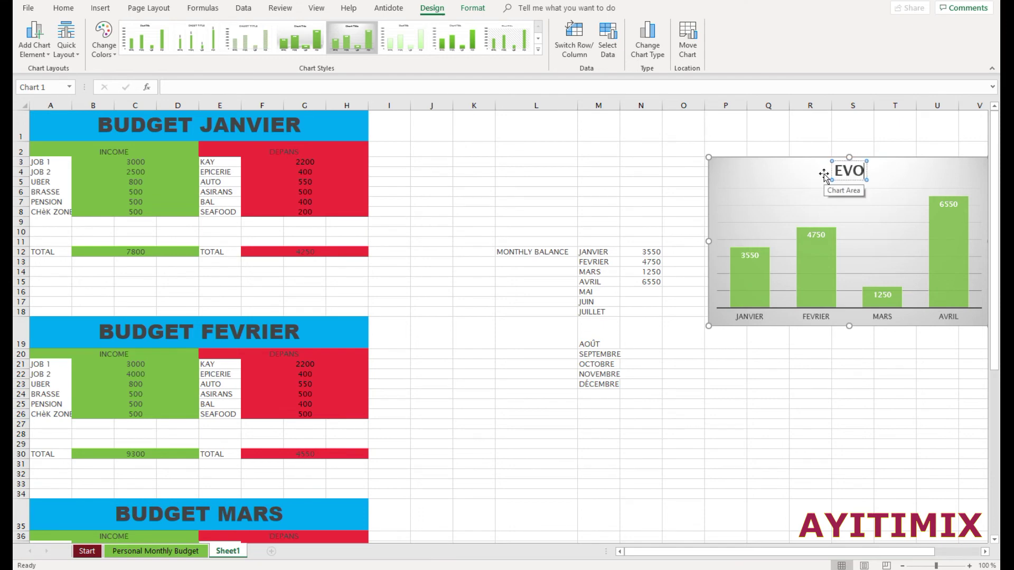
{"action": "type", "text": "LUTION"}
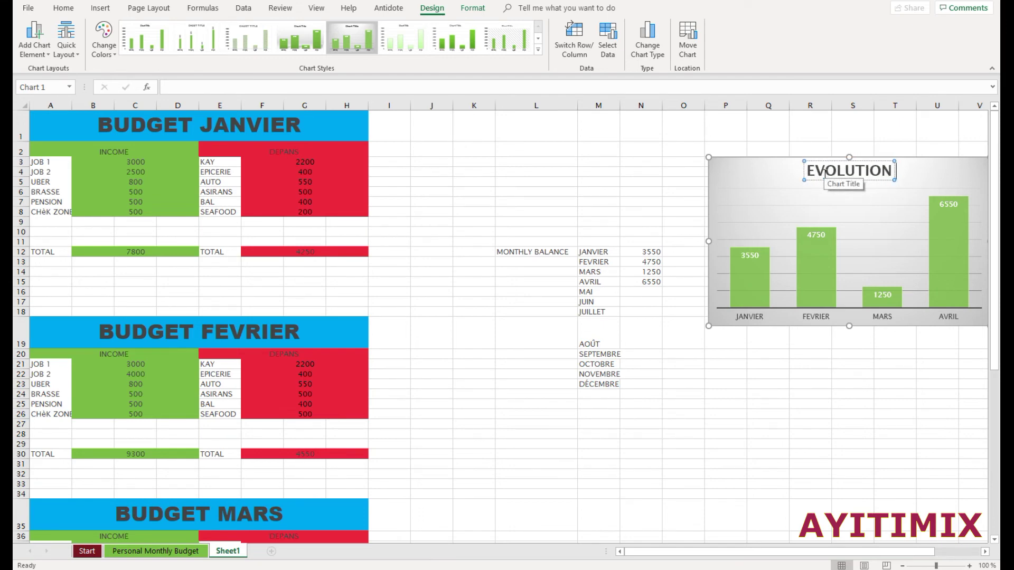
{"action": "type", "text": " BALANCE"}
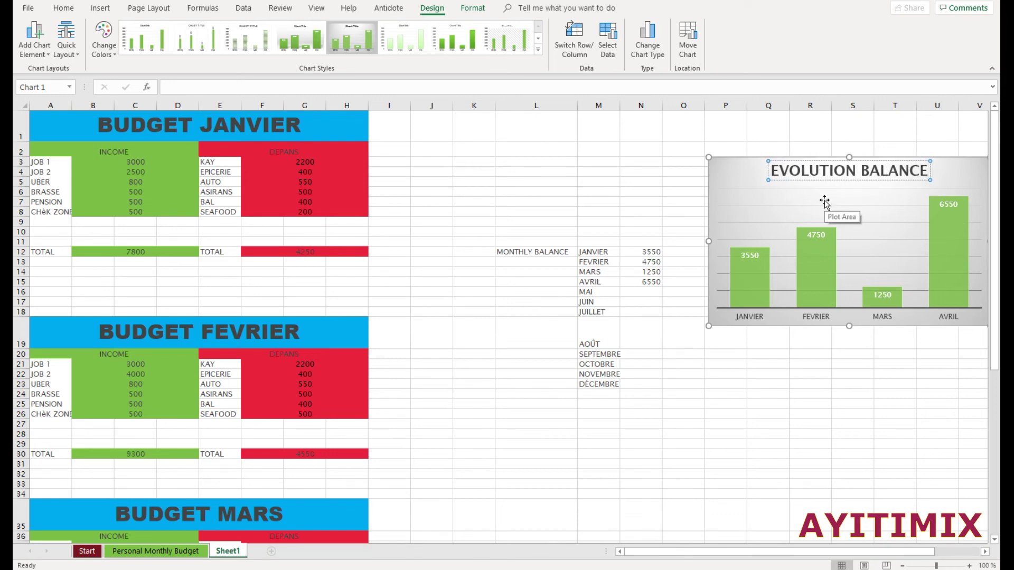
{"action": "type", "text": " ANNUELLE"}
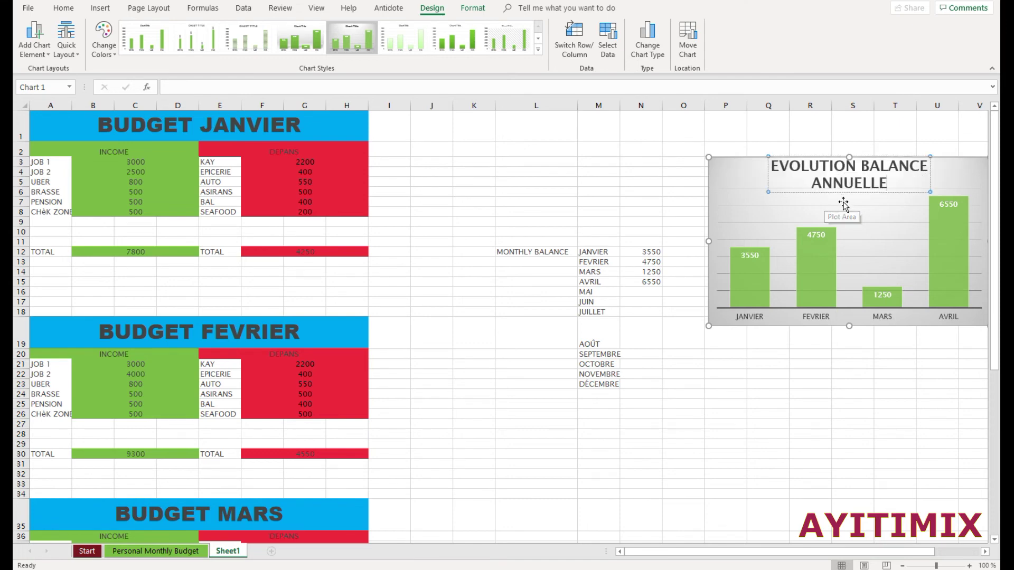
{"action": "left_click", "coordinate": [623, 193]}
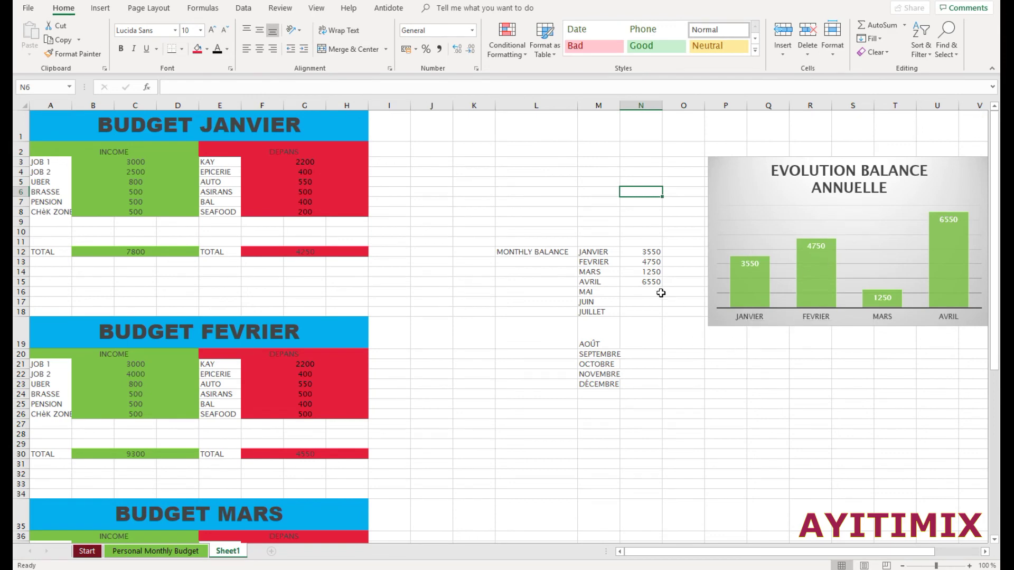
{"action": "left_click", "coordinate": [642, 302]}
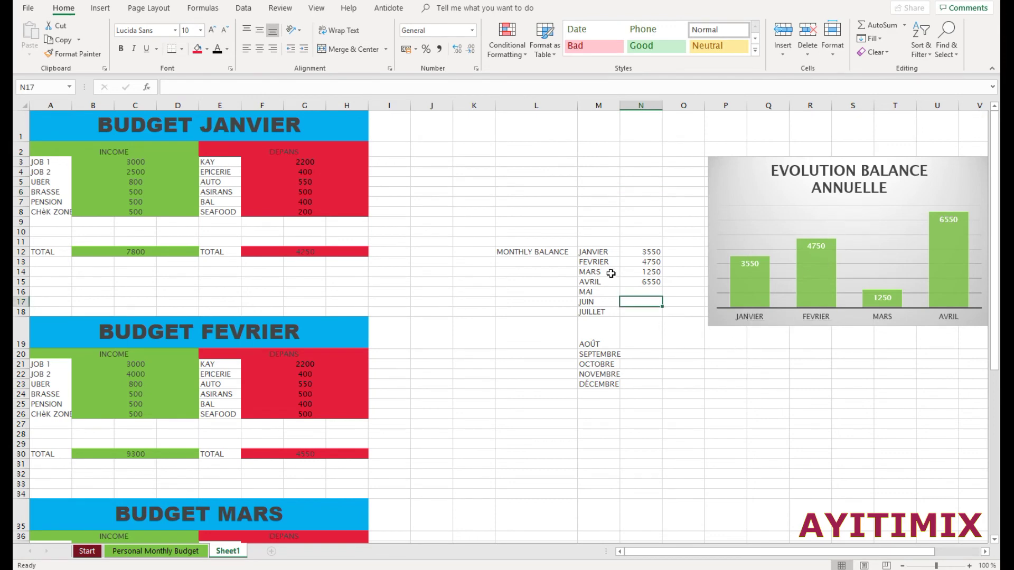
{"action": "left_click_drag", "start_coordinate": [599, 257], "coordinate": [649, 379]}
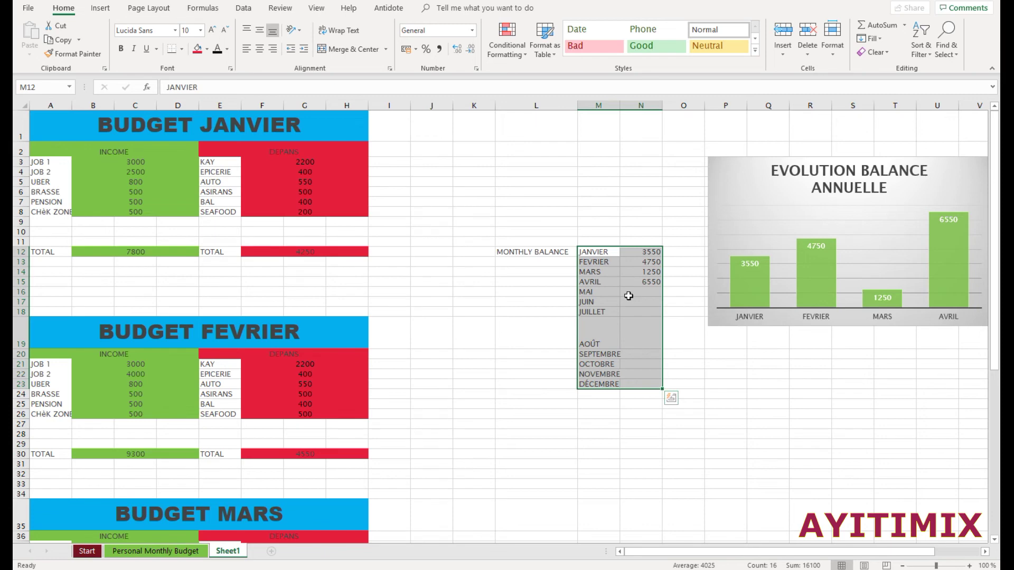
{"action": "right_click", "coordinate": [779, 196]}
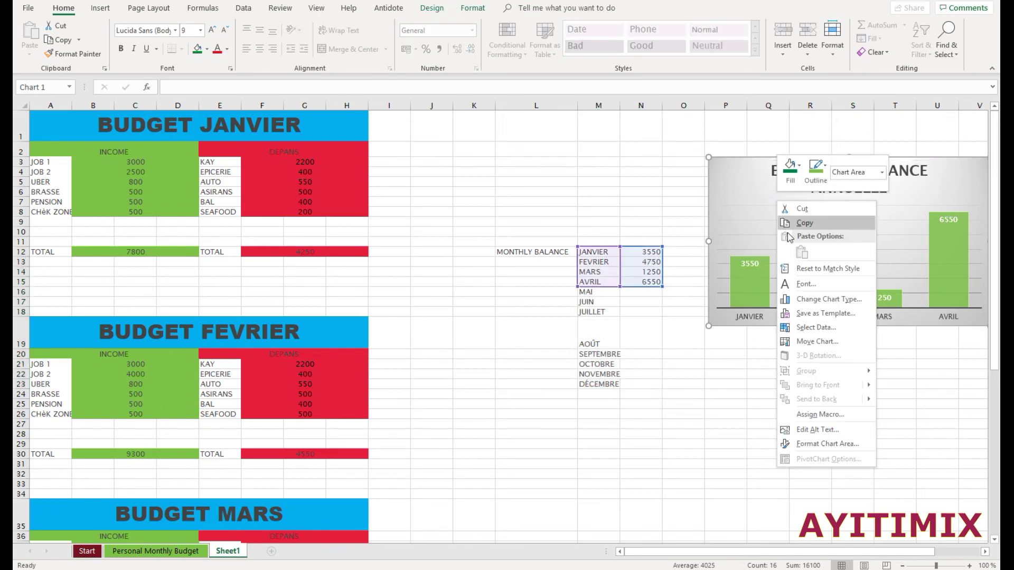
{"action": "key", "text": "Escape"}
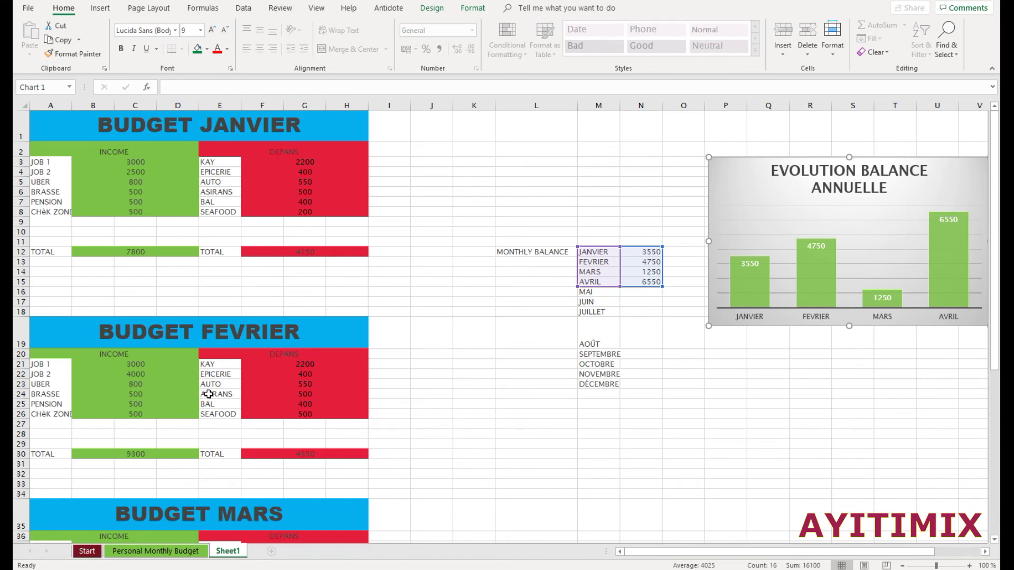
Step: Set the JOB 1 income in the BUDGET MARS table to 6000 and check the MARS column in the balance chart
{"action": "scroll", "coordinate": [210, 391], "scroll_direction": "down", "scroll_amount": 2}
{"action": "scroll", "coordinate": [233, 379], "scroll_direction": "down", "scroll_amount": 3}
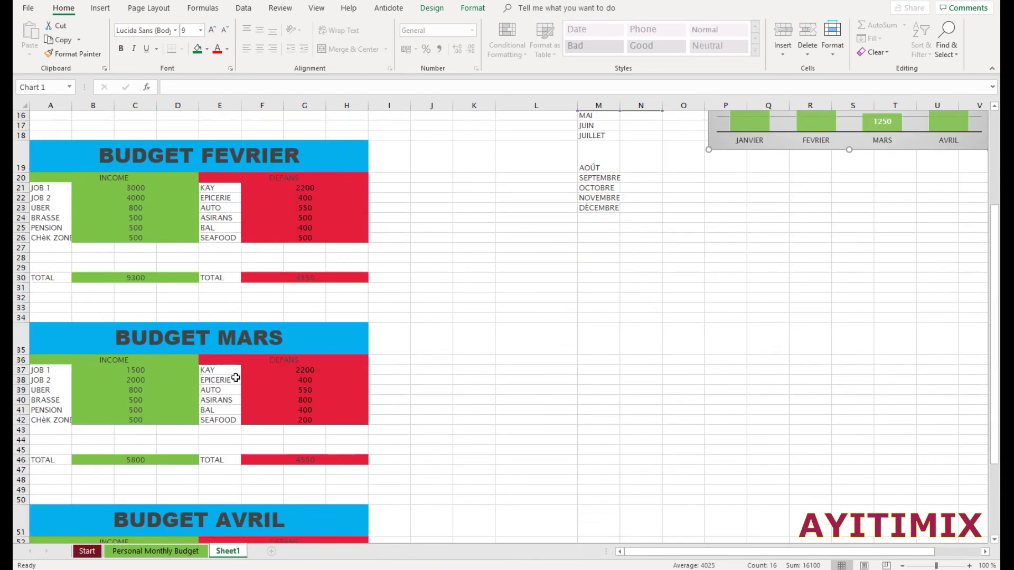
{"action": "scroll", "coordinate": [574, 317], "scroll_direction": "up", "scroll_amount": 3}
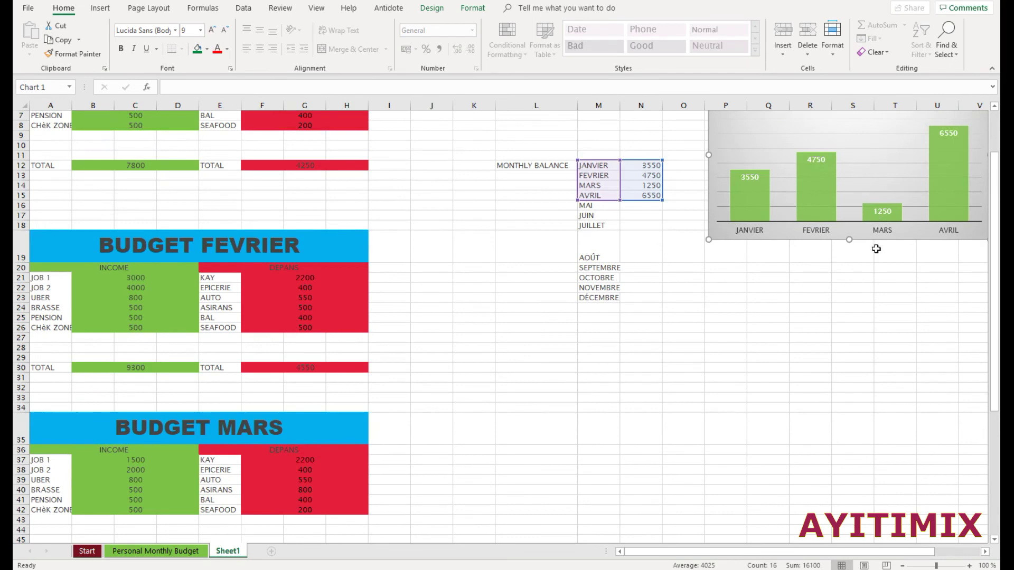
{"action": "scroll", "coordinate": [243, 536], "scroll_direction": "down", "scroll_amount": 3}
{"action": "scroll", "coordinate": [182, 411], "scroll_direction": "down", "scroll_amount": 1}
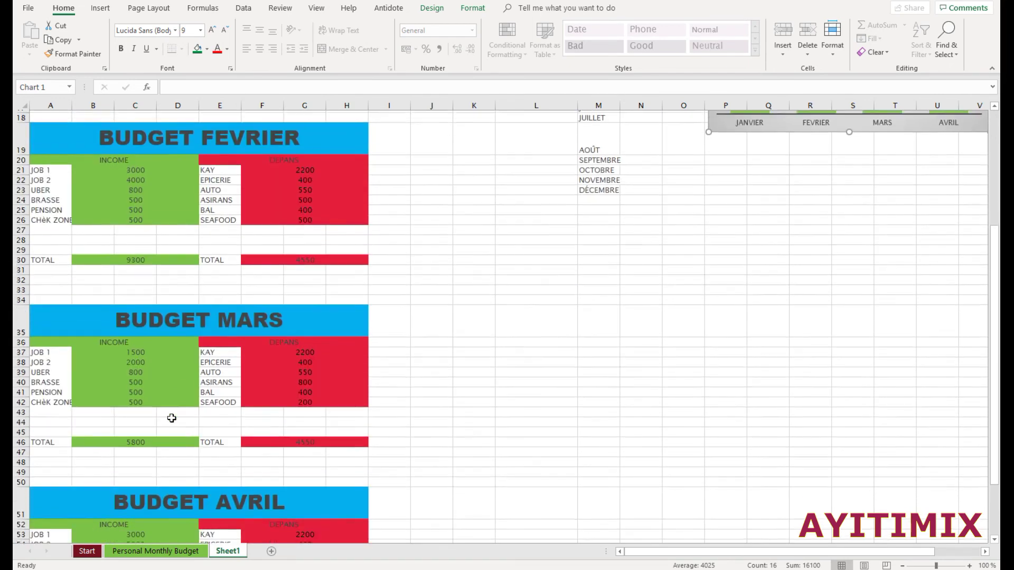
{"action": "left_click", "coordinate": [131, 342]}
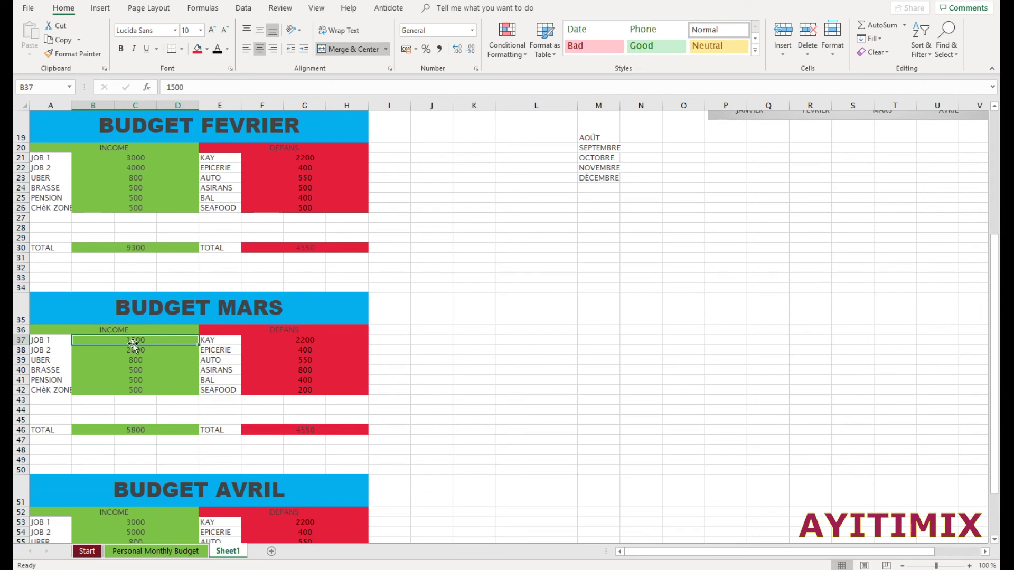
{"action": "type", "text": "60"}
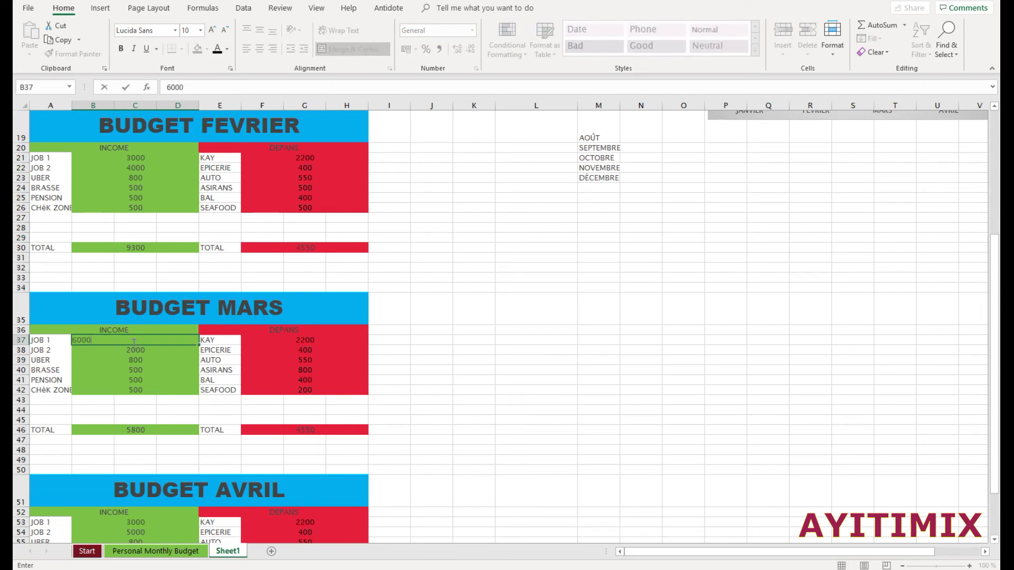
{"action": "type", "text": "00"}
{"action": "key", "text": "Return"}
{"action": "scroll", "coordinate": [809, 465], "scroll_direction": "up", "scroll_amount": 6}
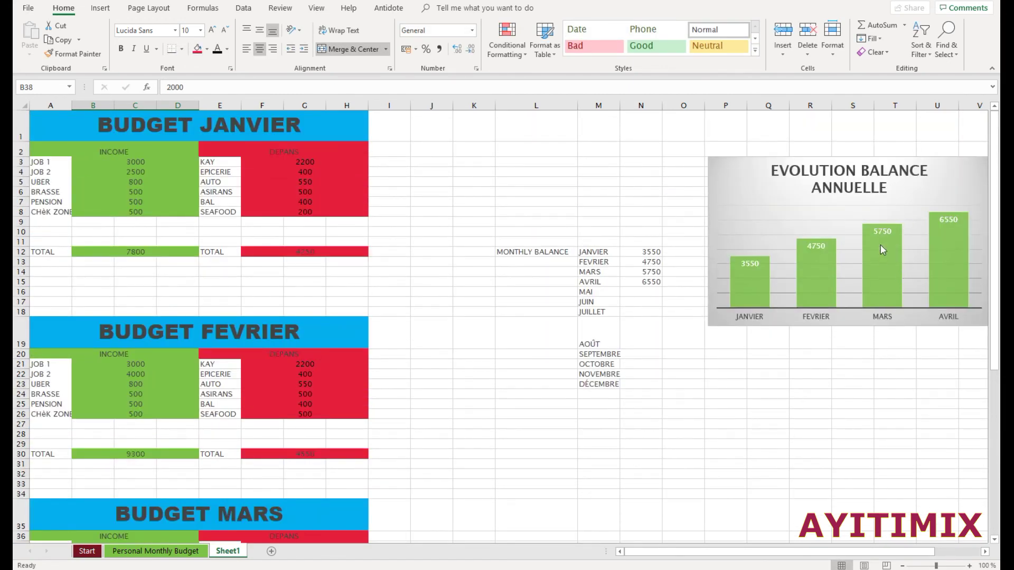
{"action": "mouse_move", "coordinate": [876, 267]}
Step: In the BUDGET JANVIER table, set the JOB 2 income to 2000 and the AUTO expense to 1000
{"action": "left_click", "coordinate": [135, 174]}
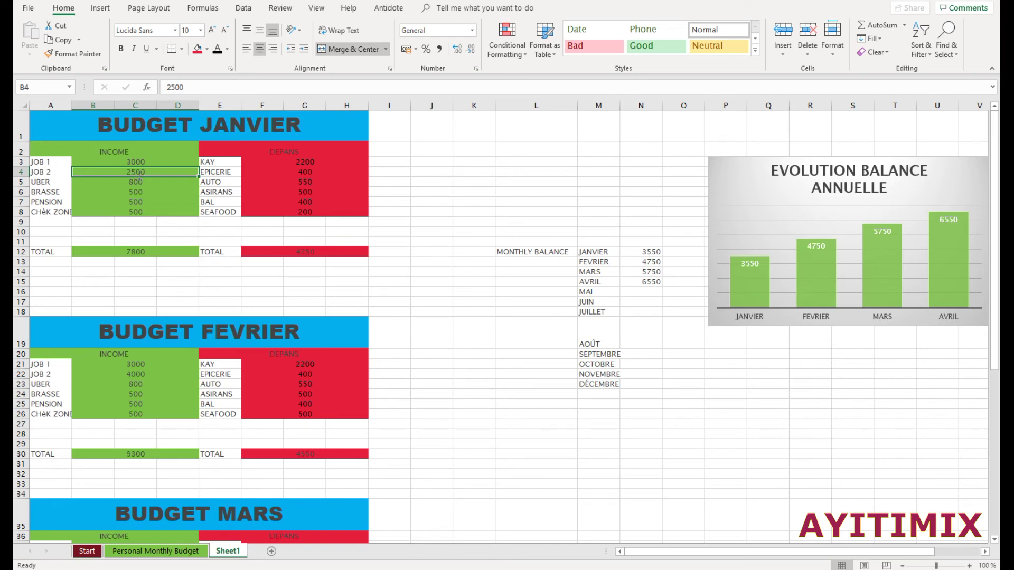
{"action": "type", "text": "20"}
{"action": "key", "text": "Return"}
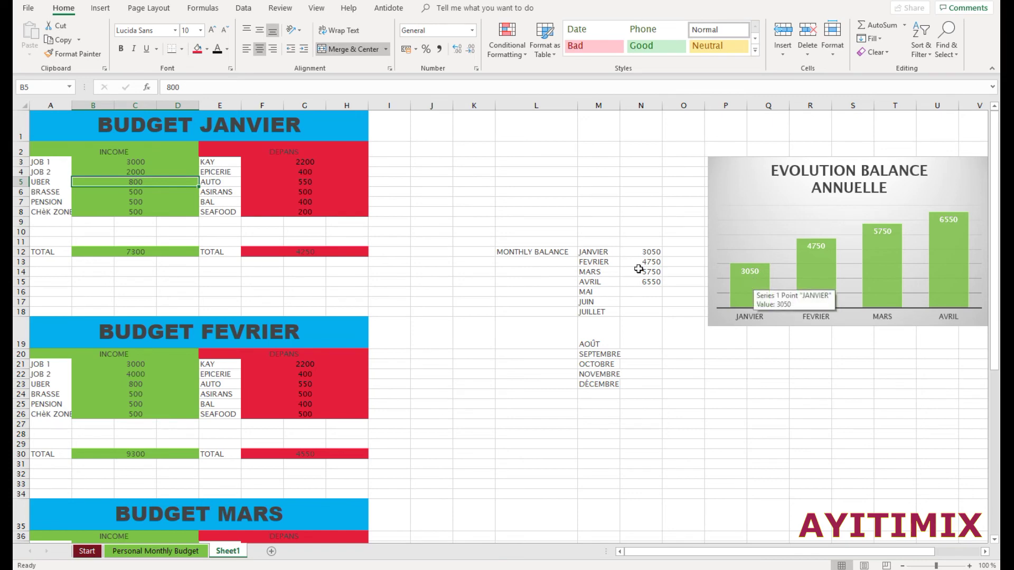
{"action": "left_click", "coordinate": [305, 182]}
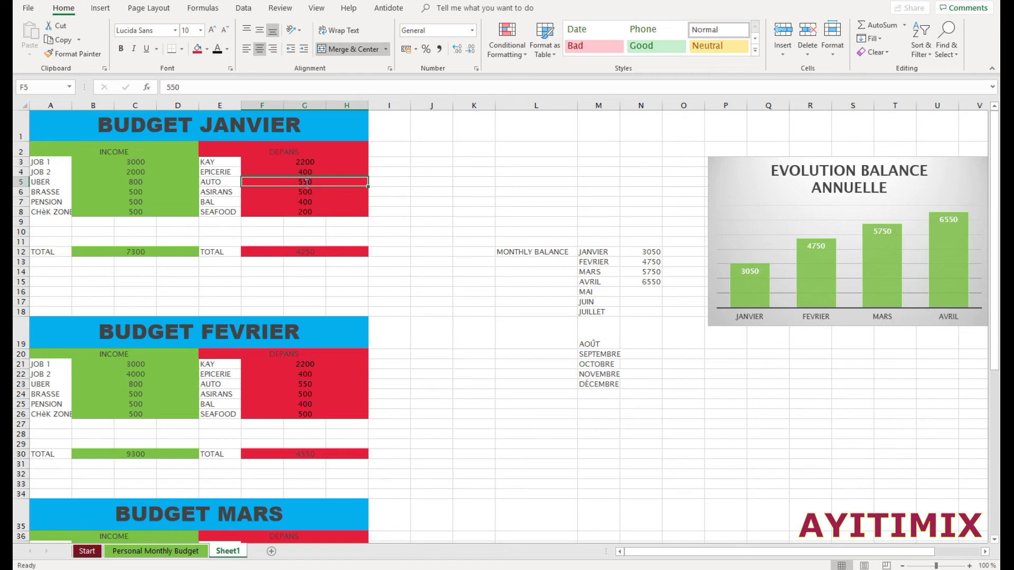
{"action": "type", "text": "1000"}
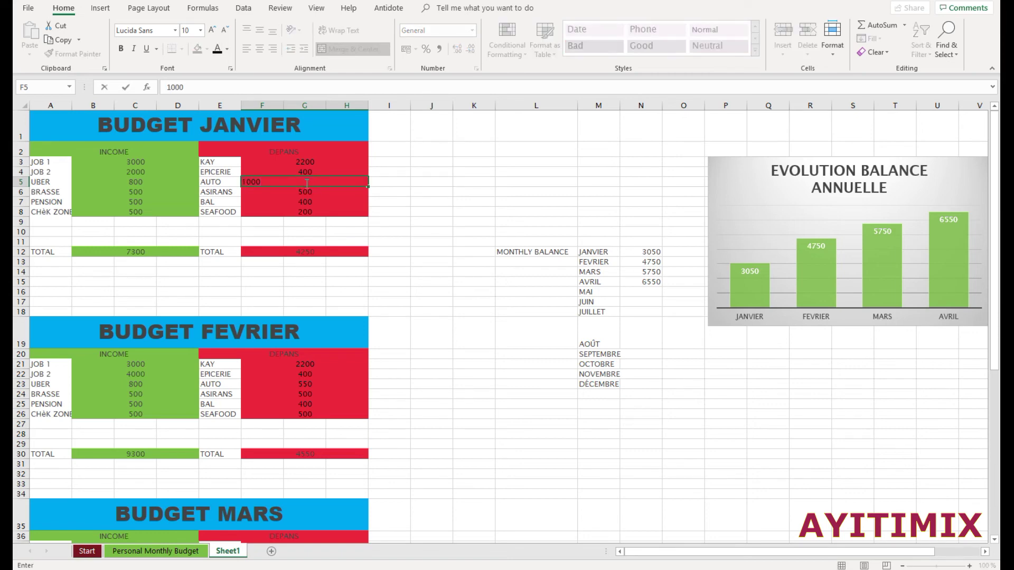
{"action": "left_click", "coordinate": [404, 210]}
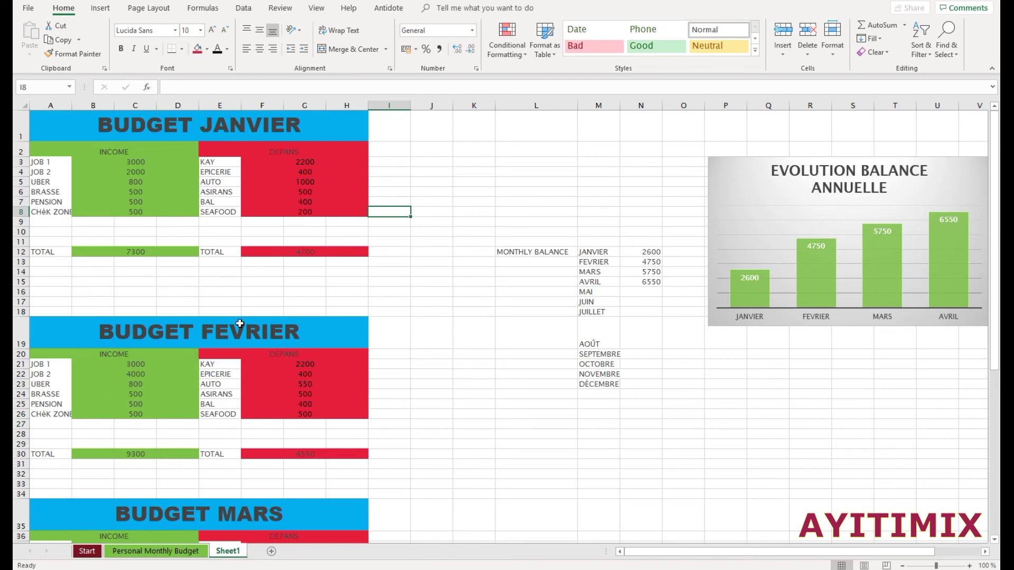
Step: Try other positions for the balance chart and place it over columns R to X, further from the MONTHLY BALANCE list
{"action": "scroll", "coordinate": [239, 311], "scroll_direction": "down", "scroll_amount": 6}
{"action": "scroll", "coordinate": [239, 310], "scroll_direction": "up", "scroll_amount": 6}
{"action": "left_click_drag", "start_coordinate": [754, 190], "coordinate": [553, 431]}
{"action": "left_click_drag", "start_coordinate": [753, 382], "coordinate": [768, 173]}
{"action": "left_click_drag", "start_coordinate": [697, 550], "coordinate": [765, 555]}
{"action": "left_click_drag", "start_coordinate": [845, 168], "coordinate": [905, 172]}
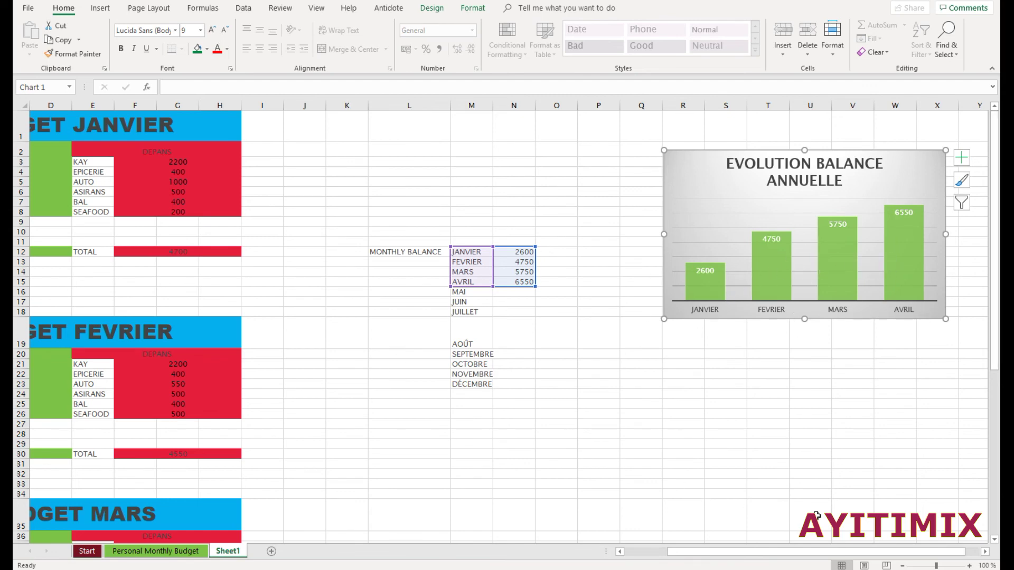
{"action": "left_click_drag", "start_coordinate": [802, 558], "coordinate": [636, 557]}
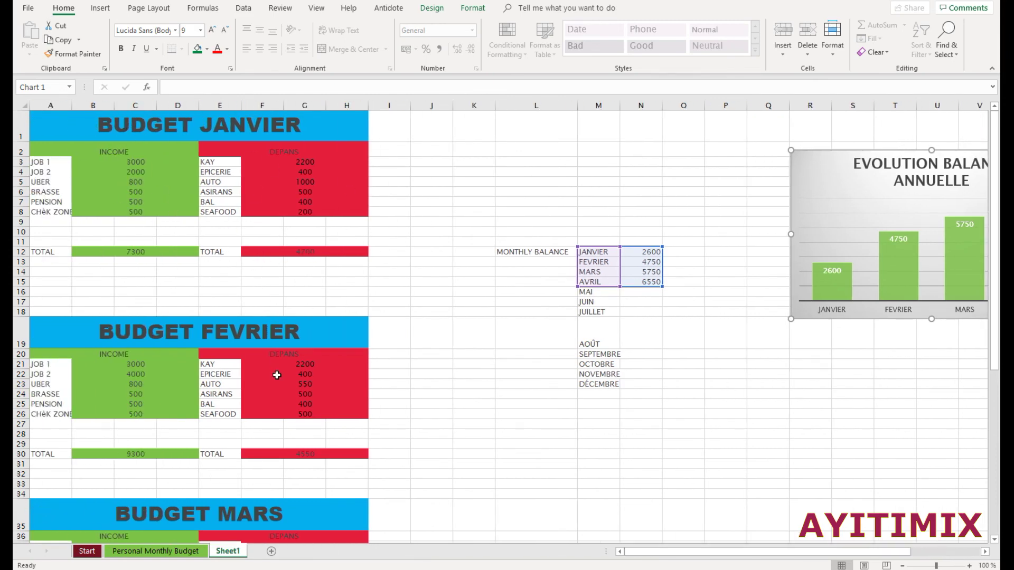
Step: Review the income, balance and HOUSING tables on the Personal Monthly Budget sheet, and return to Sheet1
{"action": "left_click", "coordinate": [154, 552]}
{"action": "scroll", "coordinate": [475, 486], "scroll_direction": "up", "scroll_amount": 5}
{"action": "scroll", "coordinate": [475, 486], "scroll_direction": "up", "scroll_amount": 14}
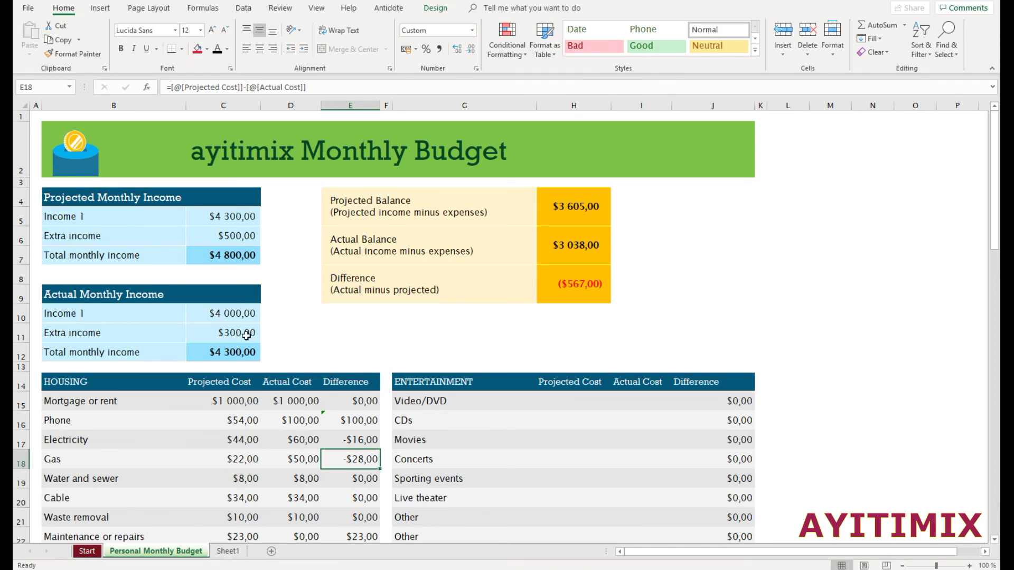
{"action": "scroll", "coordinate": [247, 336], "scroll_direction": "down", "scroll_amount": 2}
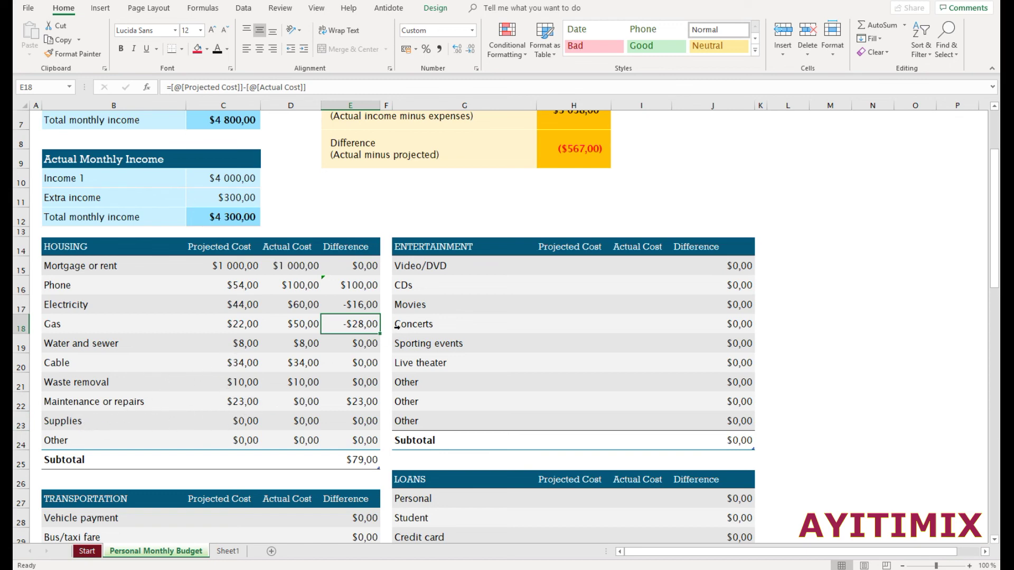
{"action": "left_click", "coordinate": [227, 551]}
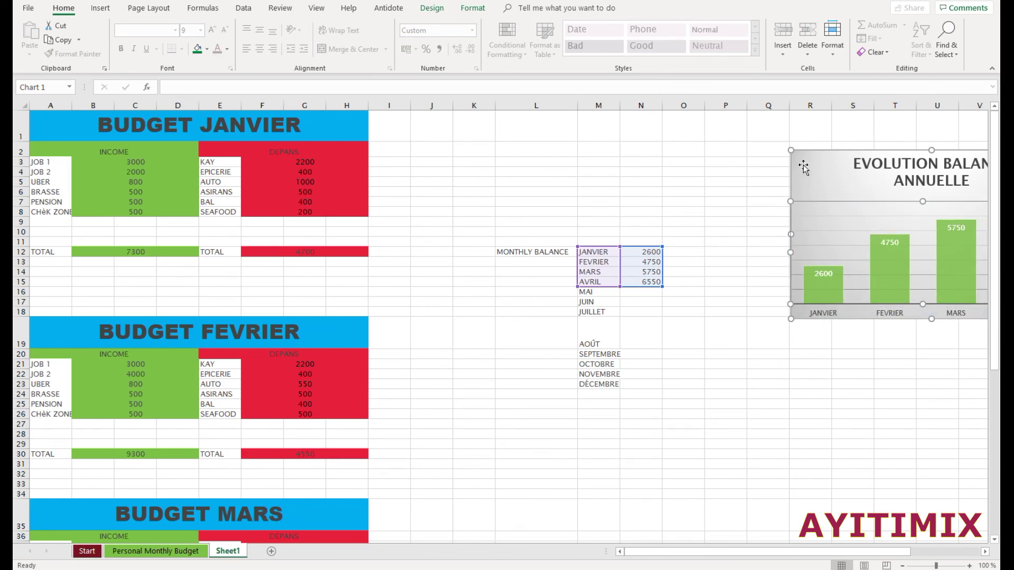
Step: Move the EVOLUTION BALANCE ANNUELLE chart next to the BUDGET JANVIER table, over about columns J to O and rows 1 to 17
{"action": "left_click_drag", "start_coordinate": [795, 169], "coordinate": [450, 137]}
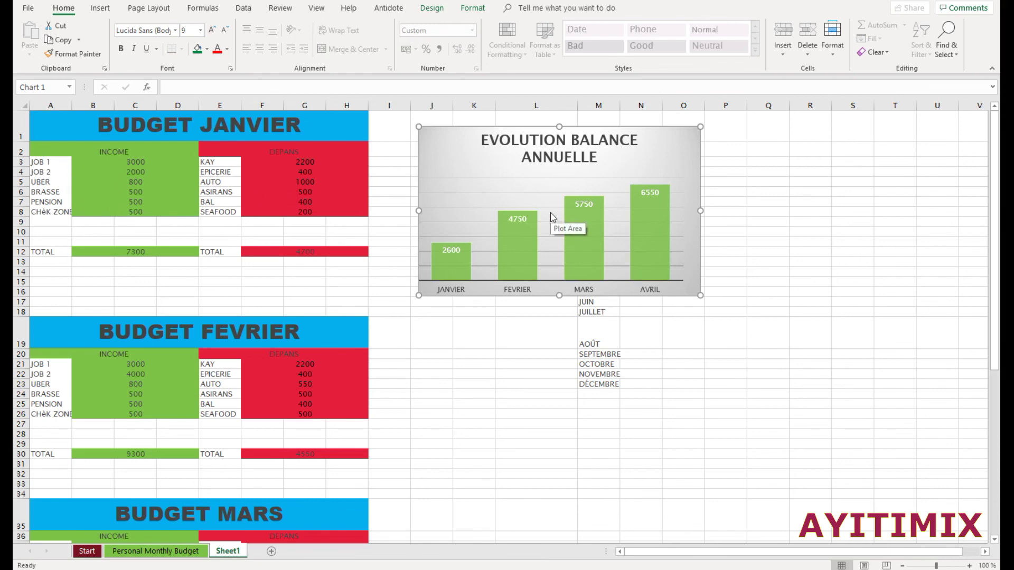
{"action": "left_click", "coordinate": [450, 144]}
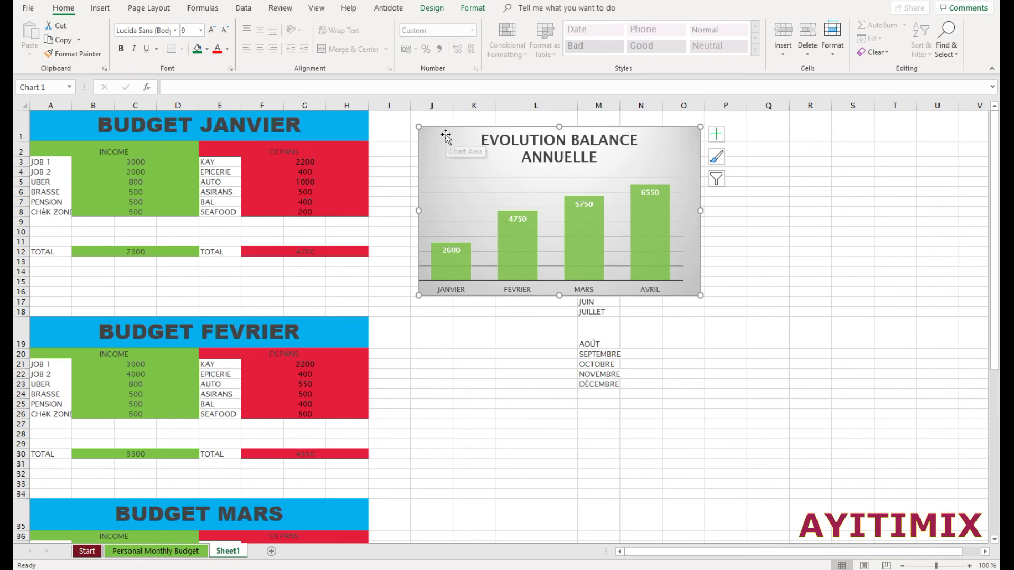
{"action": "left_click", "coordinate": [826, 223]}
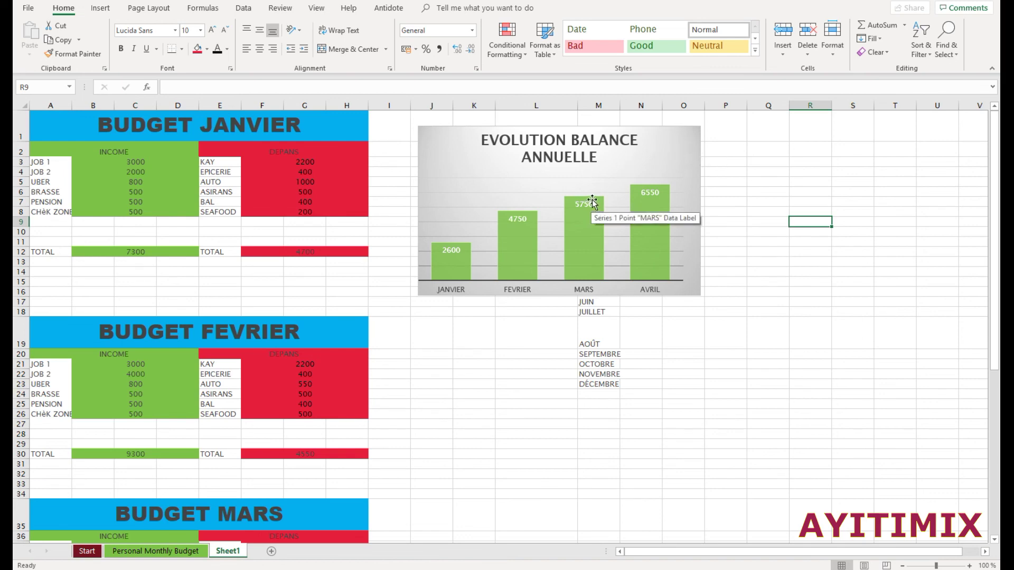
{"action": "left_click_drag", "start_coordinate": [674, 140], "coordinate": [684, 150]}
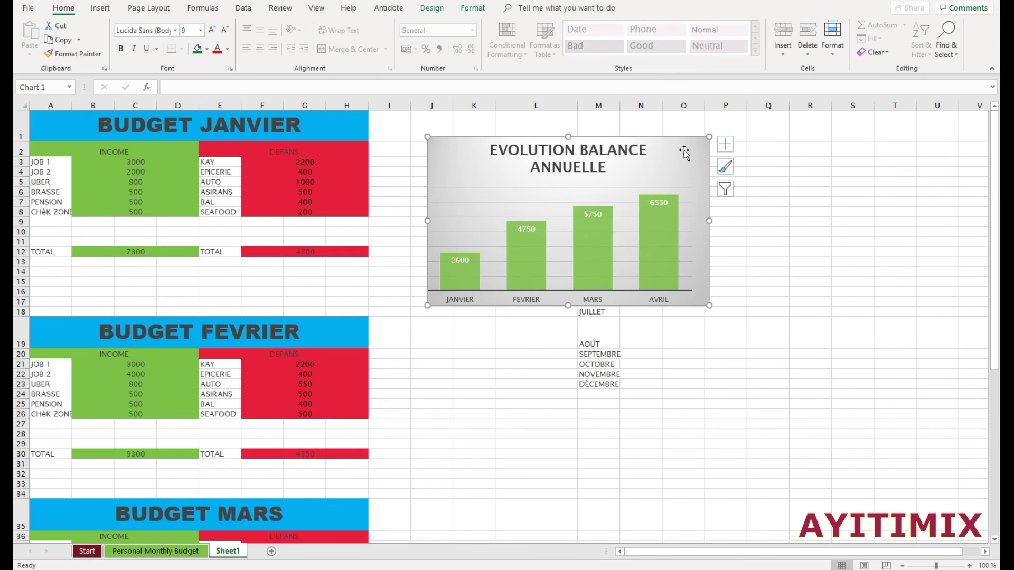